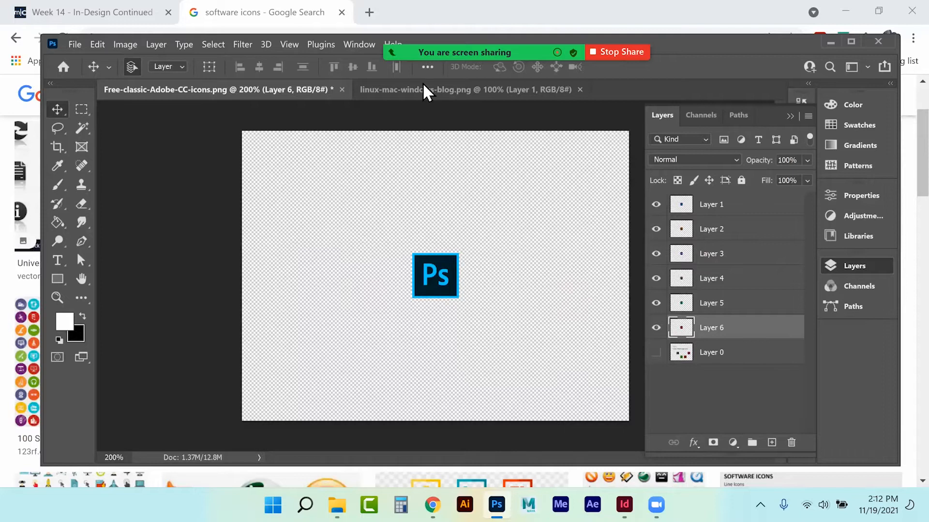
- Select and delete the white background around the three logos in linux-mac-windows-blog.png, and clear the selection
click(424, 91)
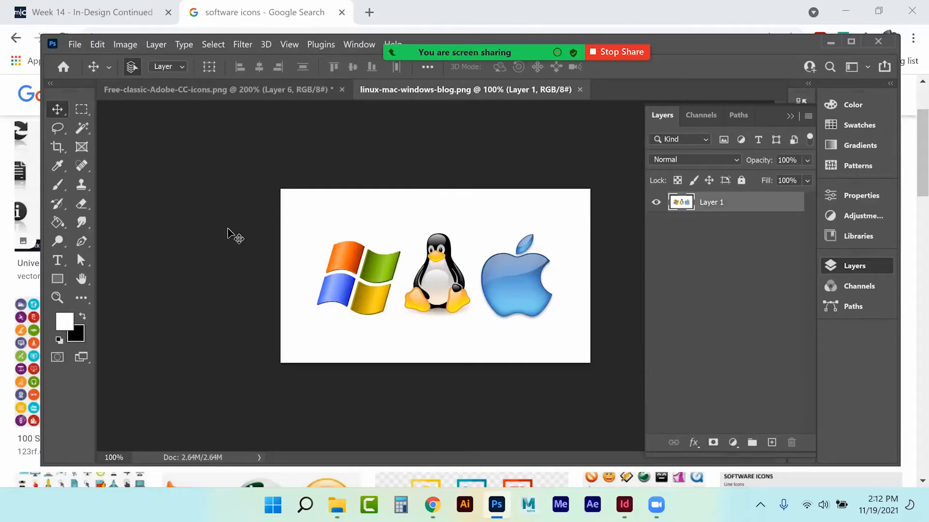
click(82, 128)
click(402, 339)
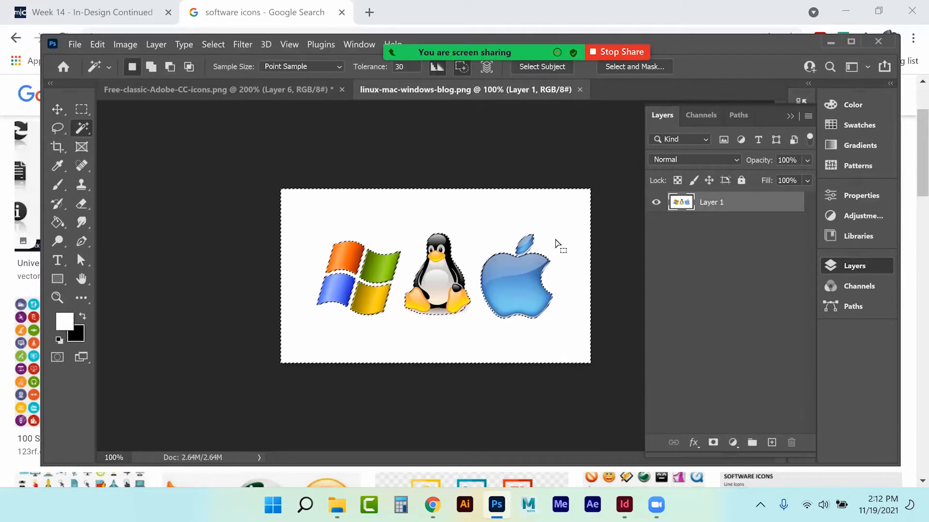
key(Delete)
key(ctrl+d)
- Cut the Windows logo with a rectangular selection and paste it into Free-classic-Adobe-CC-icons.png
click(81, 108)
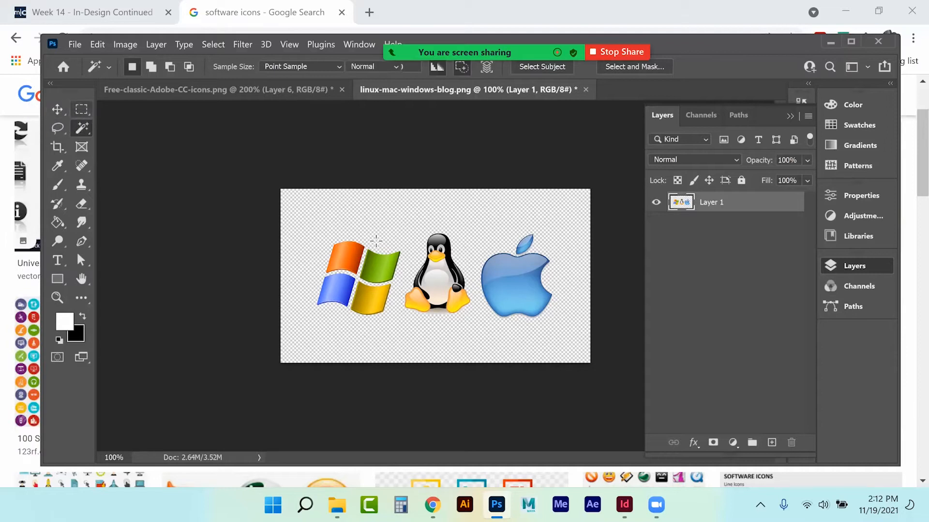
drag(307, 238, 405, 340)
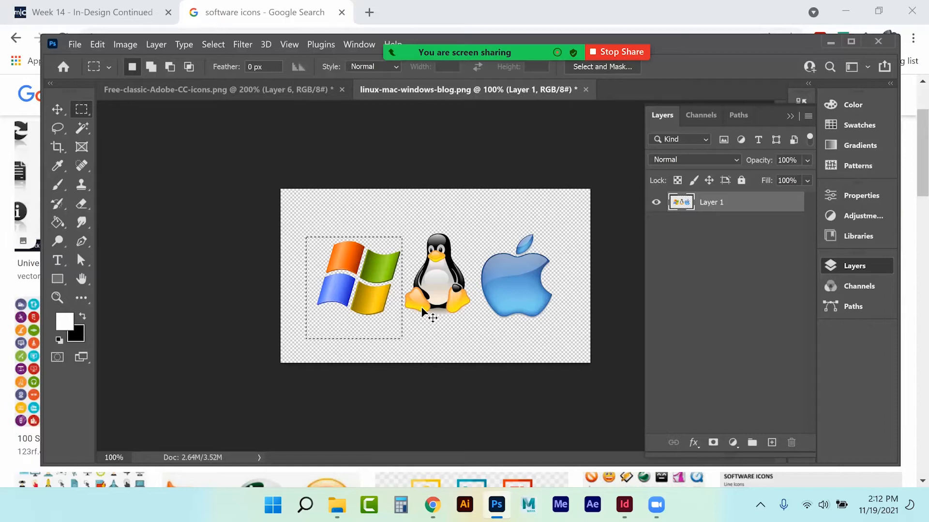
key(ctrl+x)
click(300, 99)
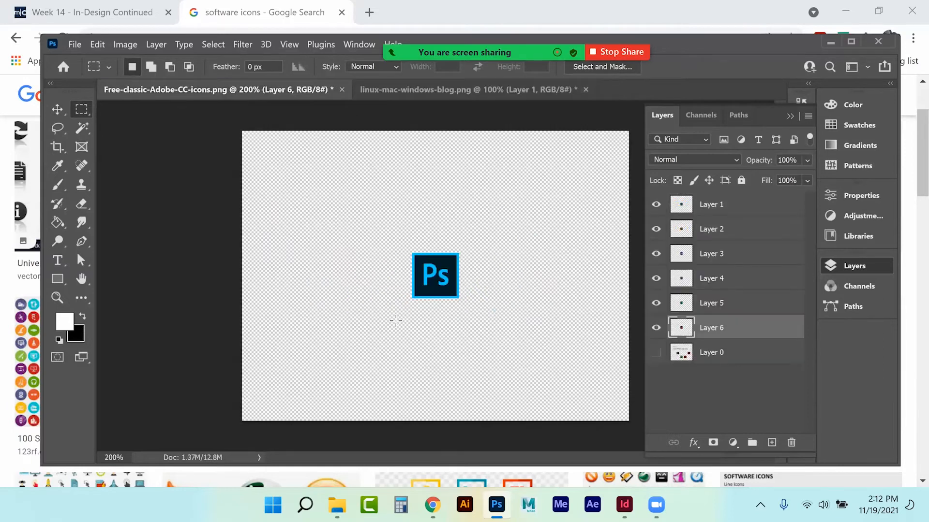
key(ctrl+v)
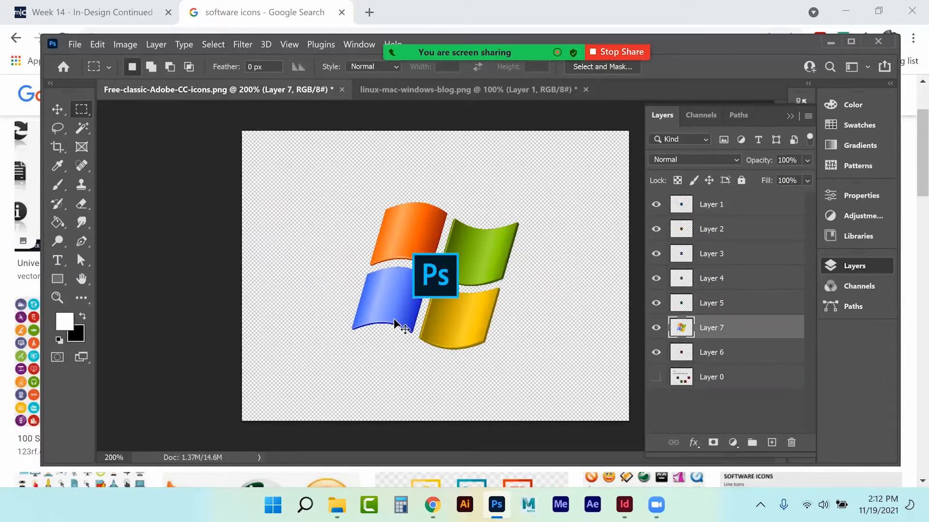
- Cut the Apple logo from linux-mac-windows-blog.png and paste it into Free-classic-Adobe-CC-icons.png
click(468, 93)
drag(475, 227, 566, 332)
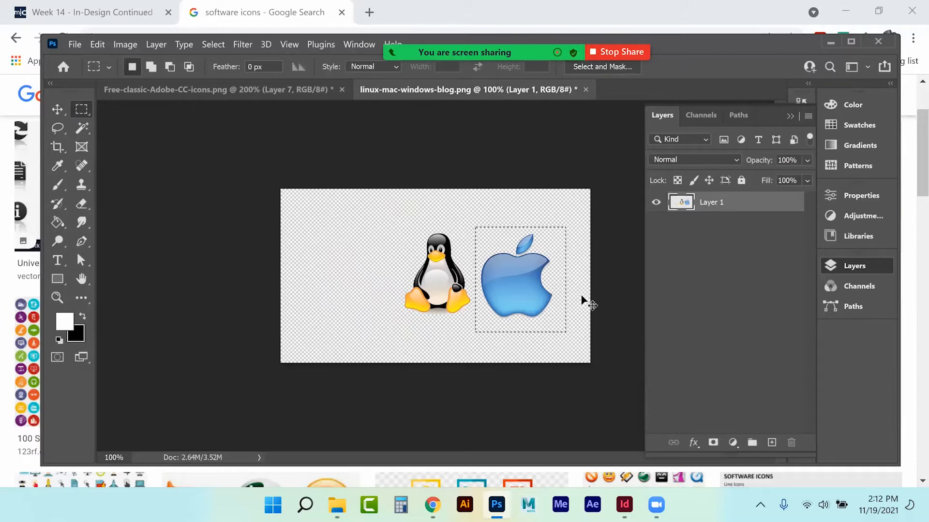
key(ctrl+x)
click(283, 92)
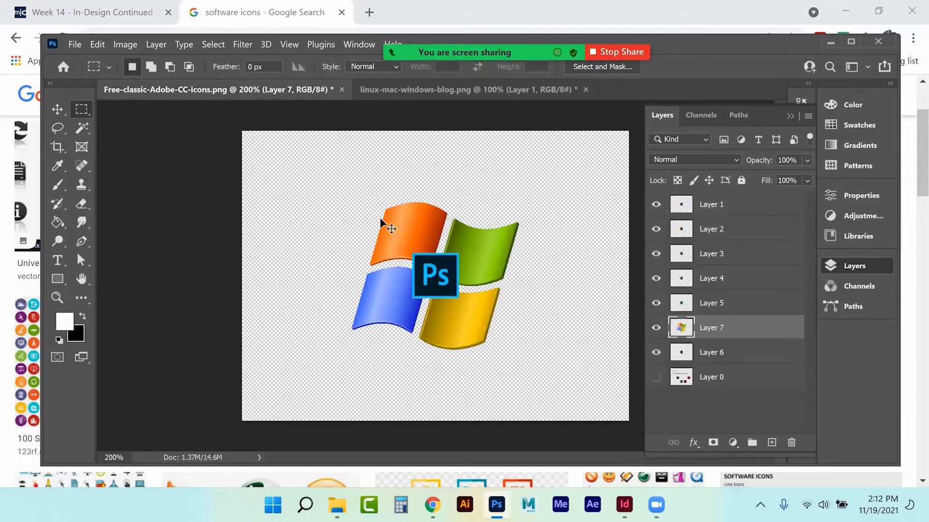
key(ctrl+v)
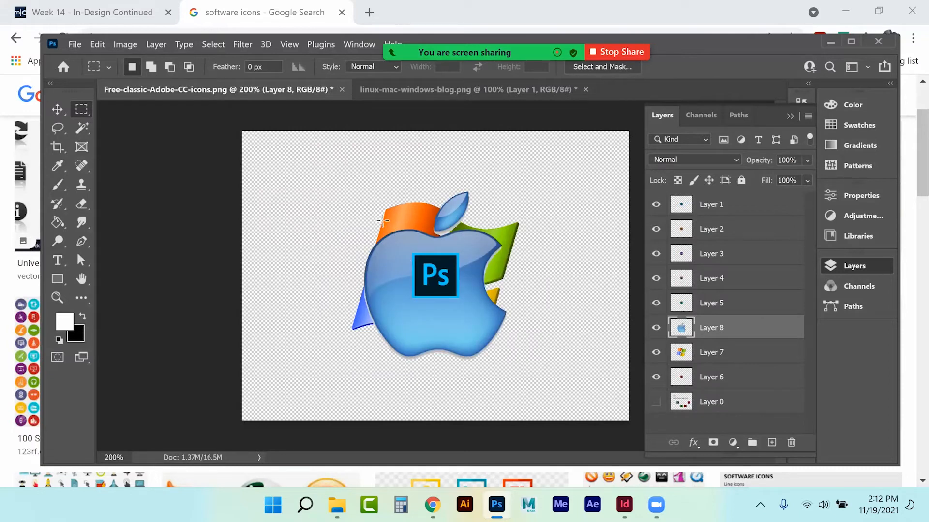
- Select the Apple and Windows logo layers together and move them below Layer 6 in the layer stack
click(58, 110)
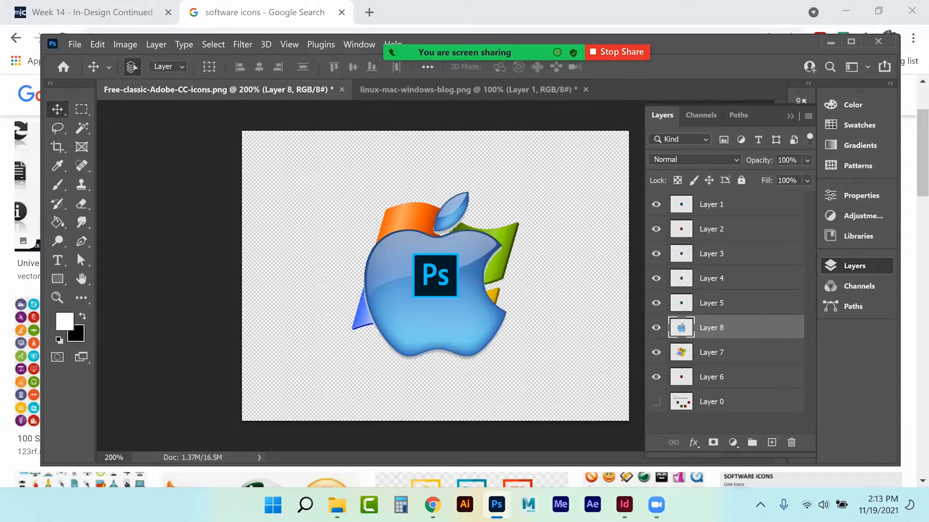
key(shift+alt+bracketleft)
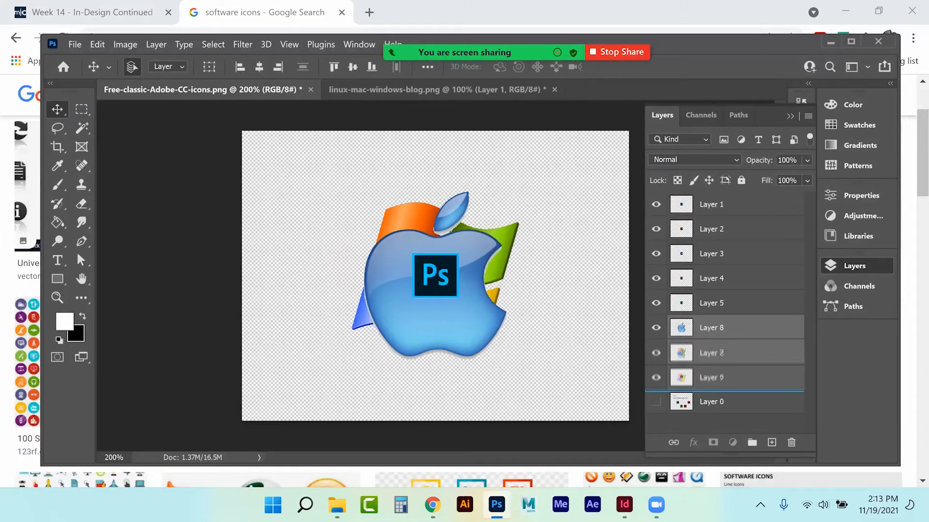
key(ctrl+bracketleft)
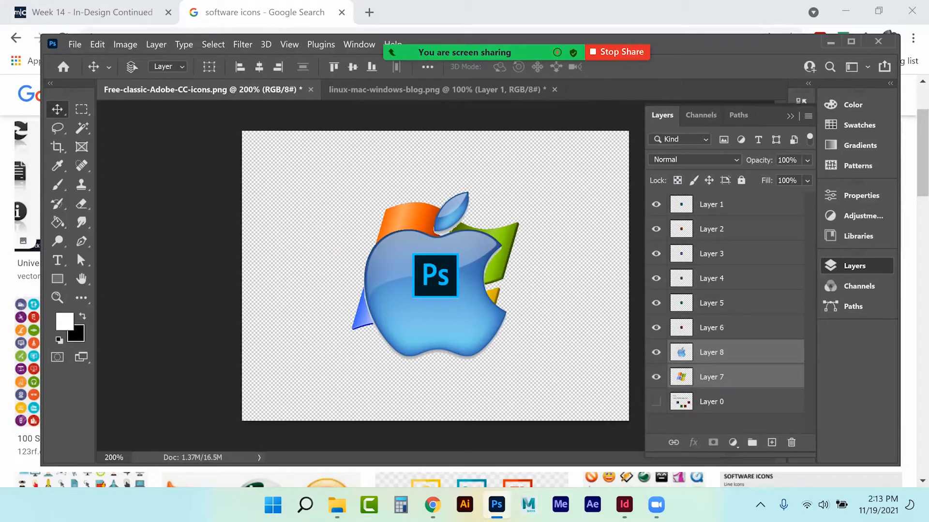
- Scale the two logo layers down together to about 23% so they fit within the Ps icon's square
key(ctrl+t)
drag(519, 360, 456, 295)
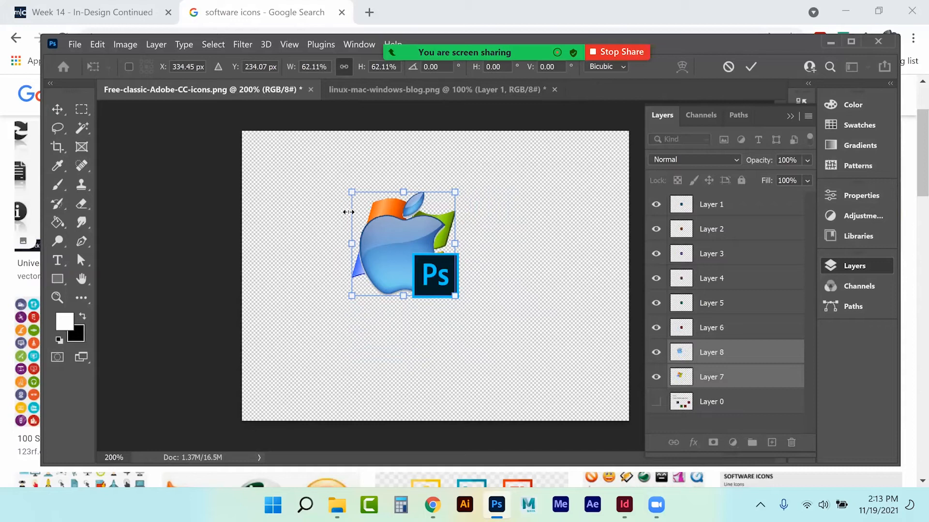
drag(355, 197, 416, 266)
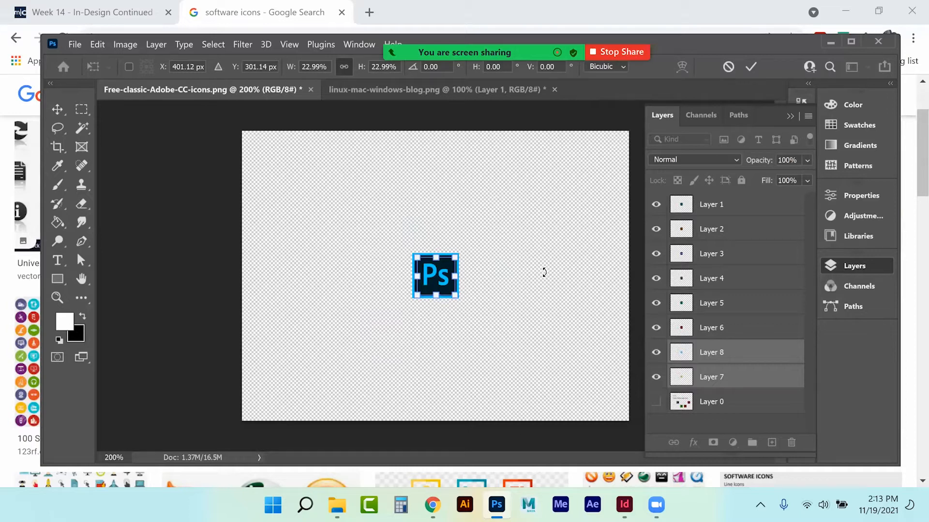
click(81, 111)
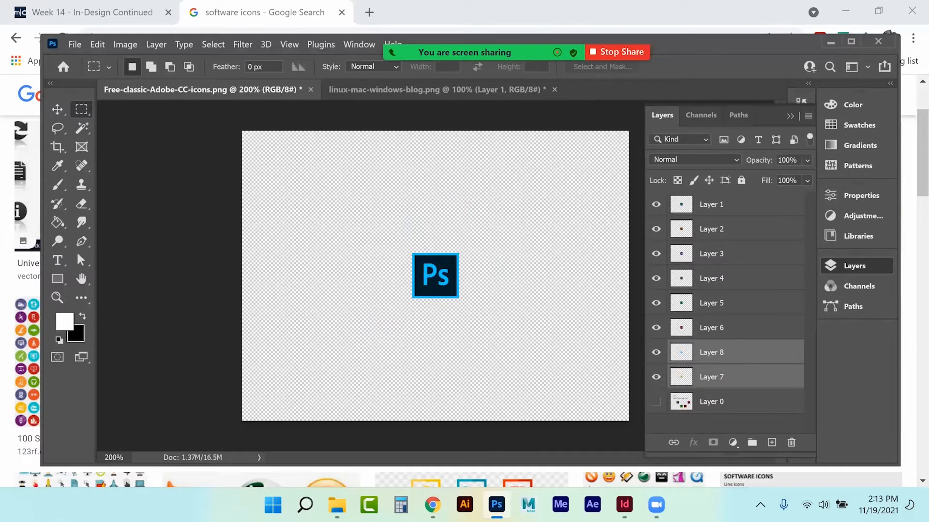
- Hide Layers 1 to 6 so that only the Apple and Windows logos are shown
click(656, 229)
click(656, 254)
click(656, 279)
click(656, 303)
click(656, 328)
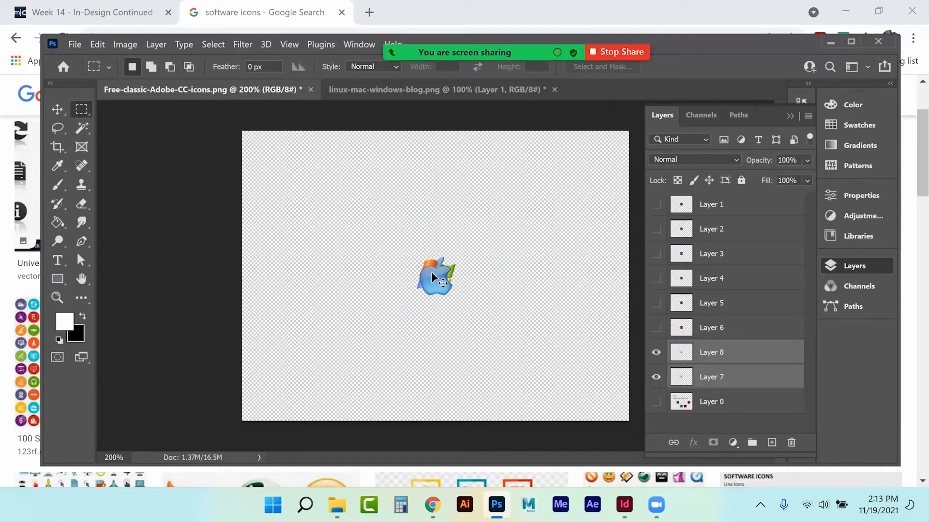
- Show Layer 6 and select its Id icon square by inverting a Magic Wand selection of the surrounding transparent area
key(ctrl+plus)
key(ctrl+plus)
key(ctrl+plus)
key(ctrl+plus)
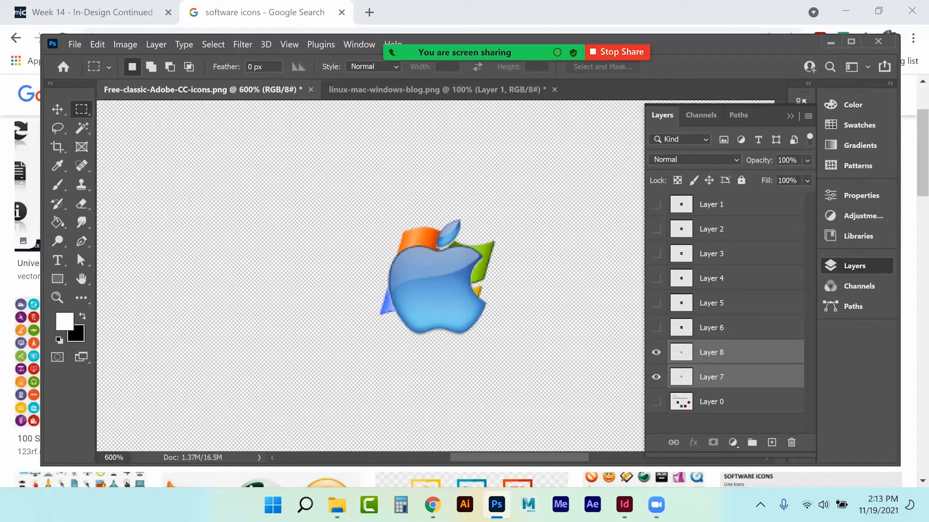
click(656, 328)
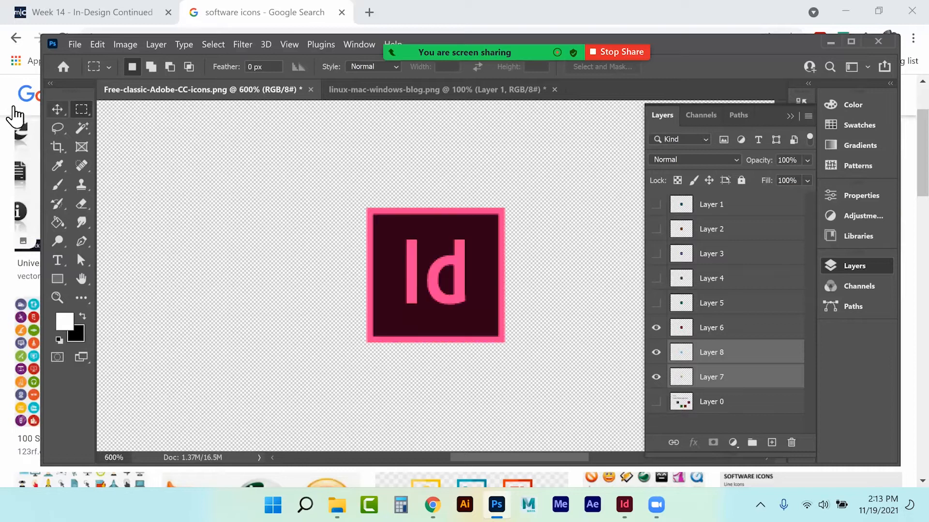
click(81, 128)
click(711, 328)
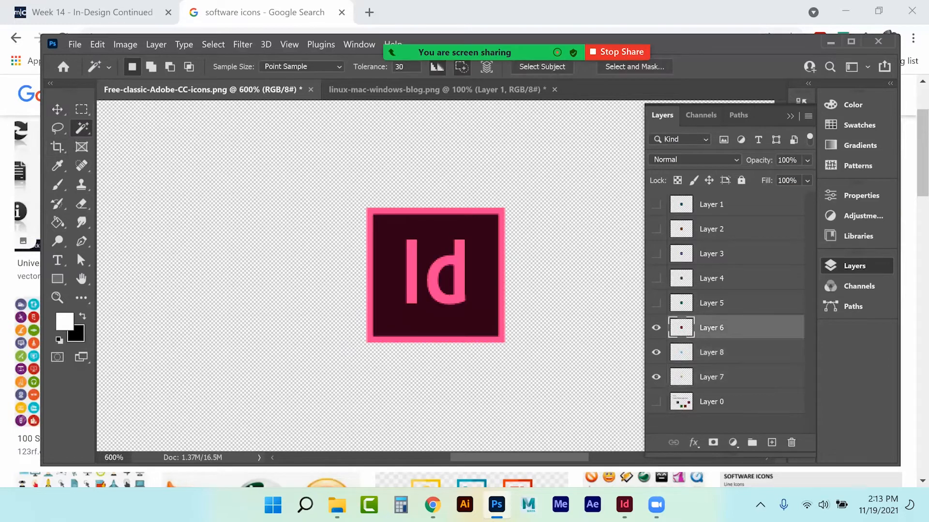
click(563, 259)
click(213, 45)
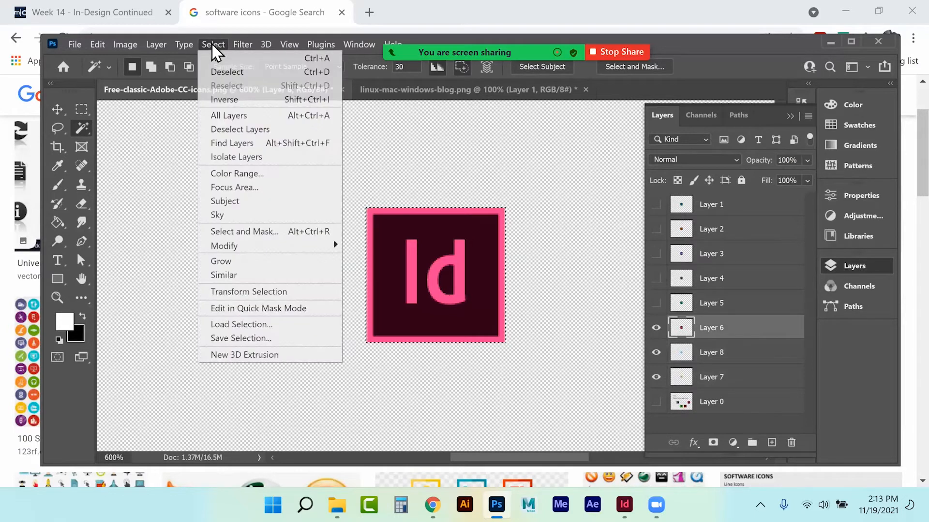
click(231, 100)
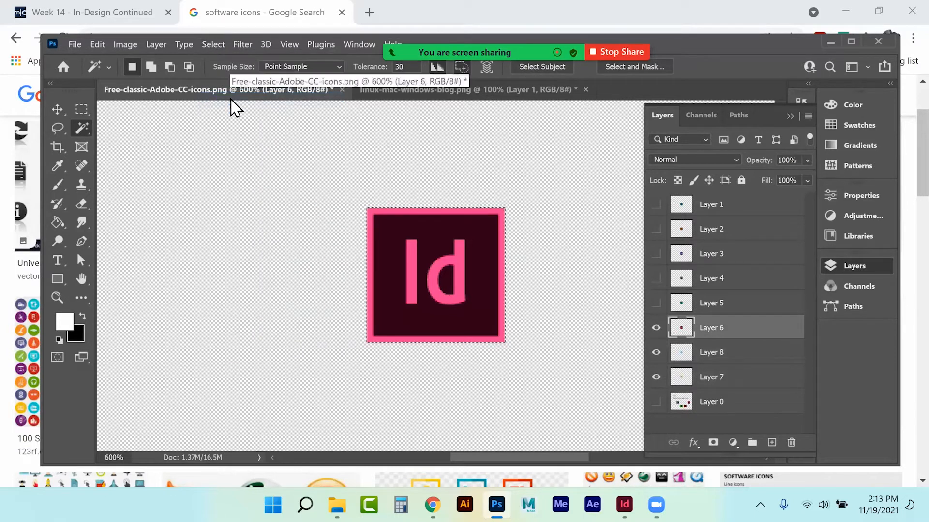
- Hide Layer 6 and fill the square selection with white around the Apple logo on Layer 8
click(656, 328)
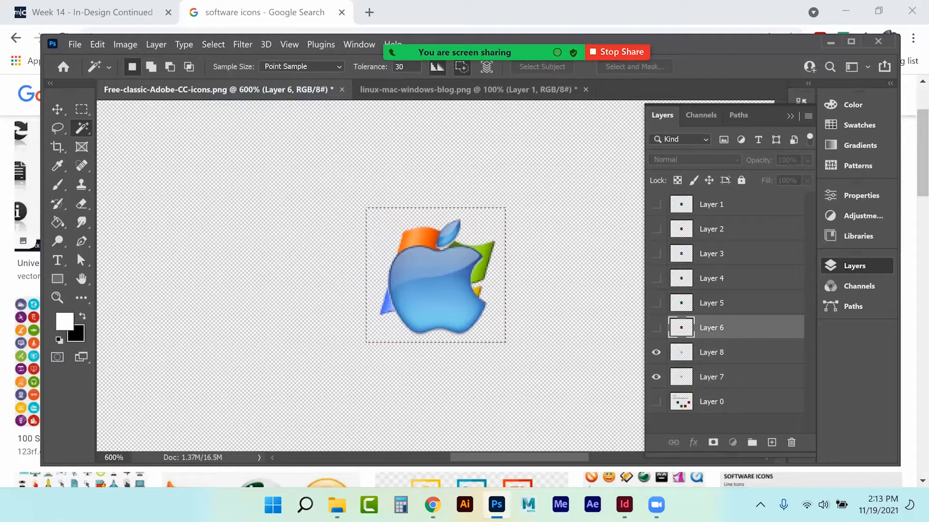
click(712, 353)
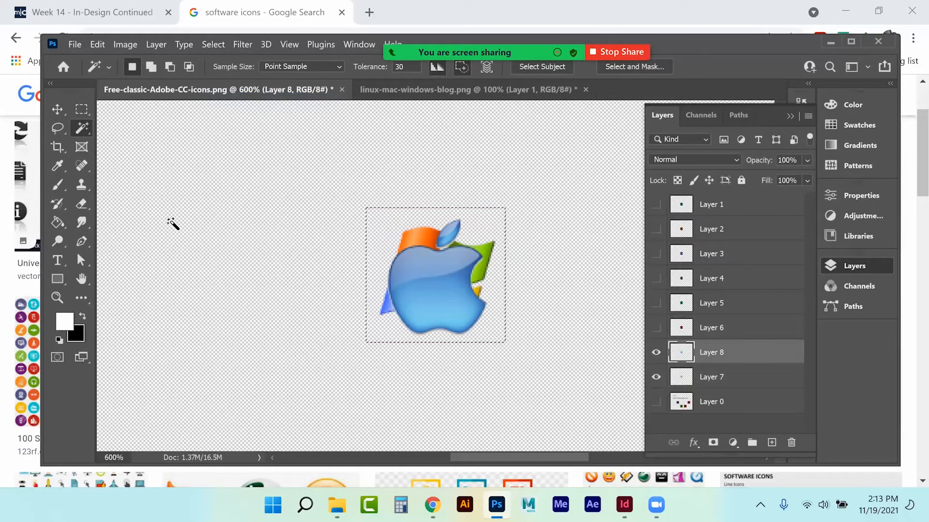
click(58, 222)
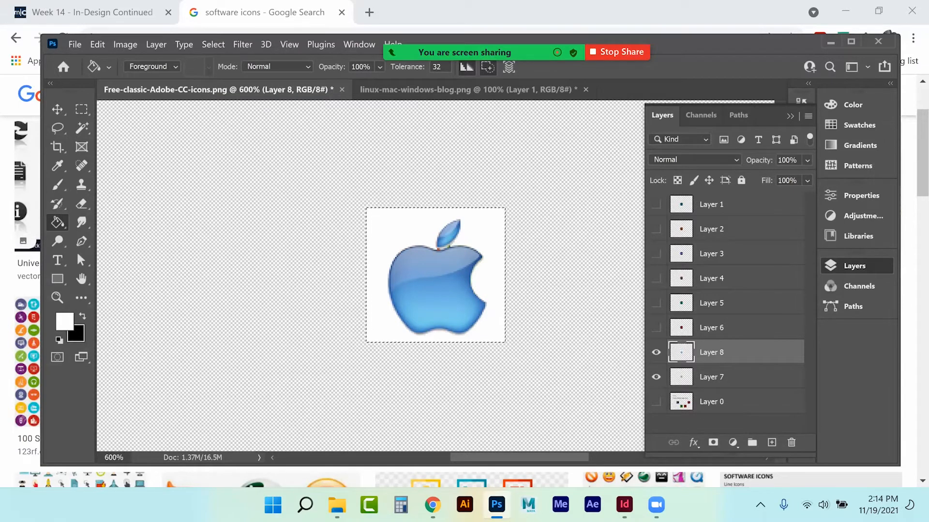
- With Layer 8 hidden, fill the square white around the Windows logo on Layer 7, then deselect and show Layer 8 again
click(725, 377)
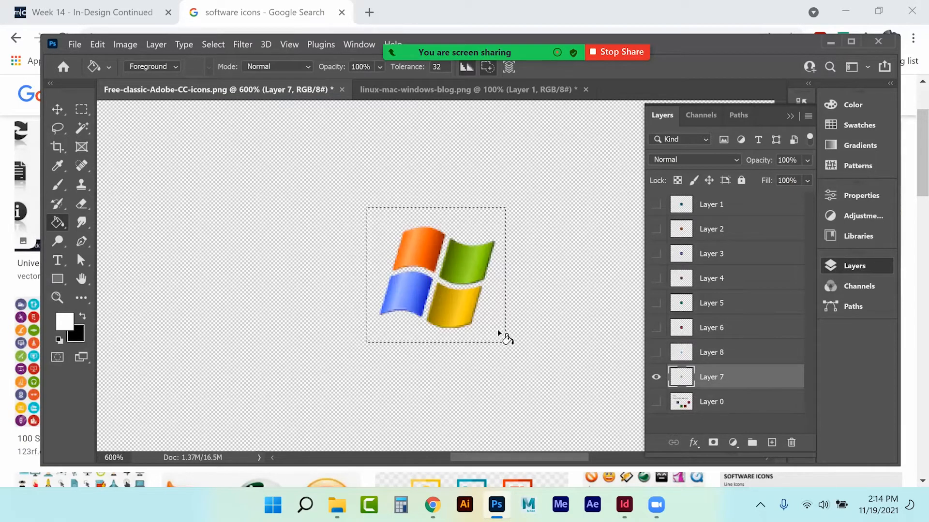
click(82, 109)
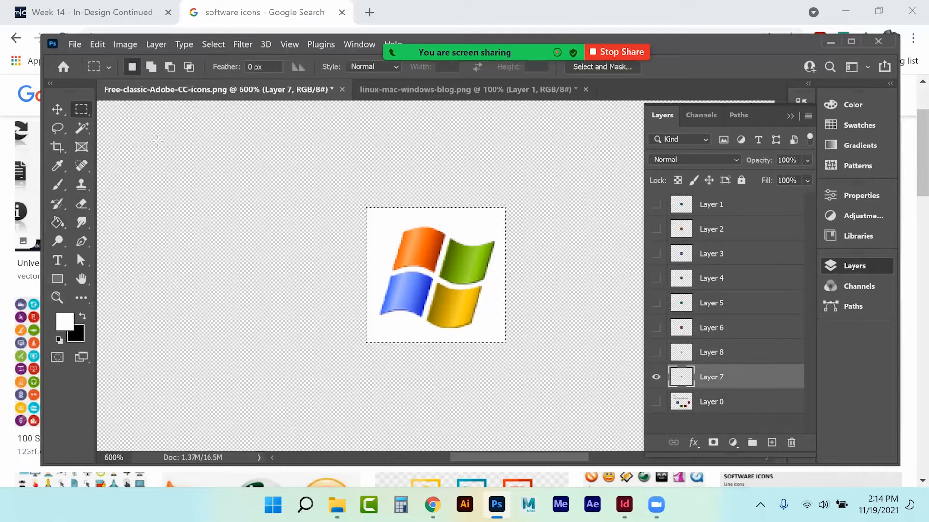
click(315, 340)
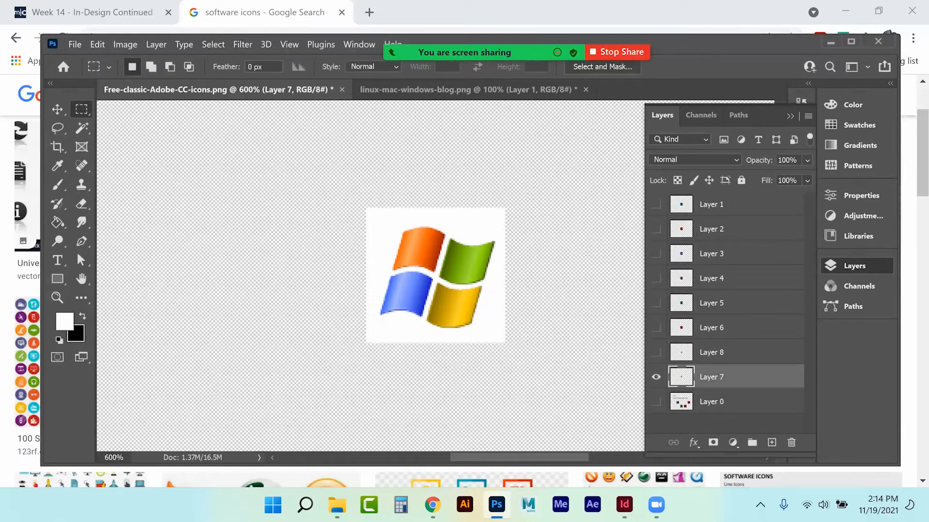
click(656, 352)
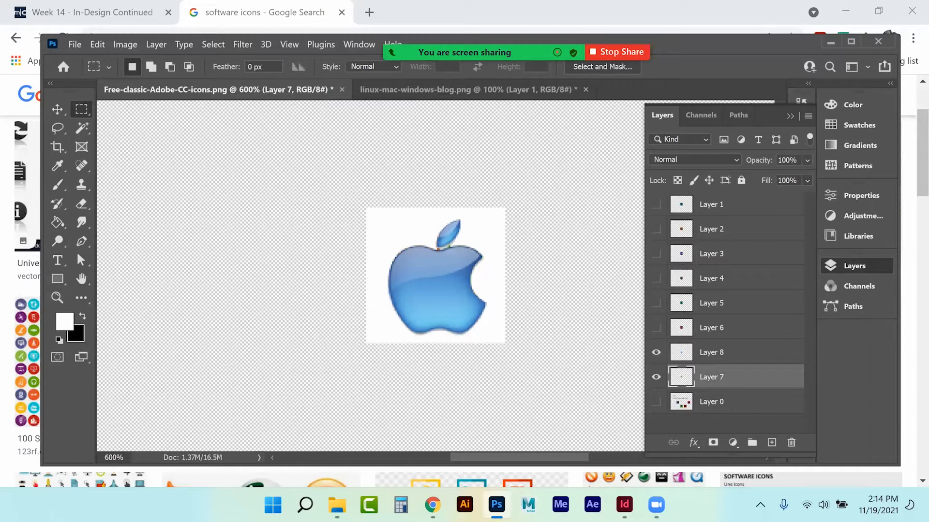
- Paint white with a 1 px brush on Layer 8 over the stray coloured pixels between the Apple logo's leaf and body
click(57, 297)
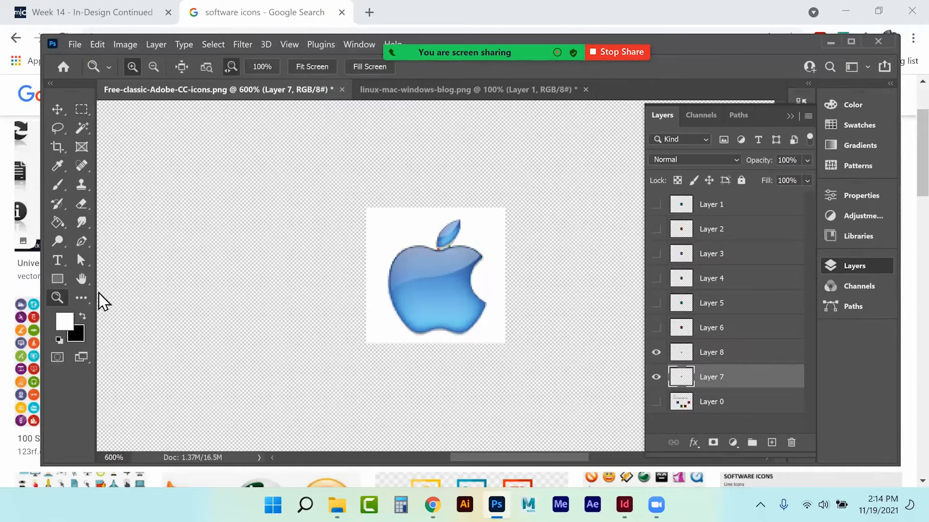
click(445, 253)
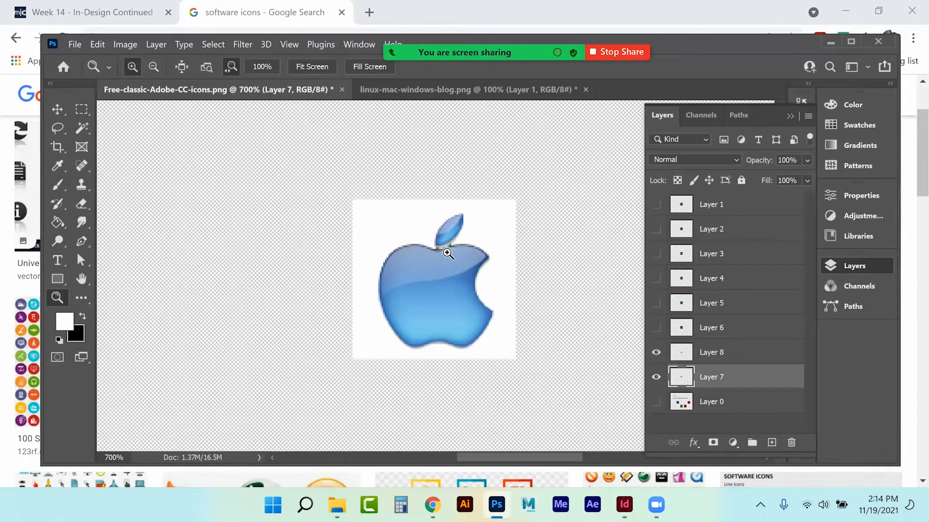
click(447, 252)
click(447, 252)
click(448, 252)
click(445, 248)
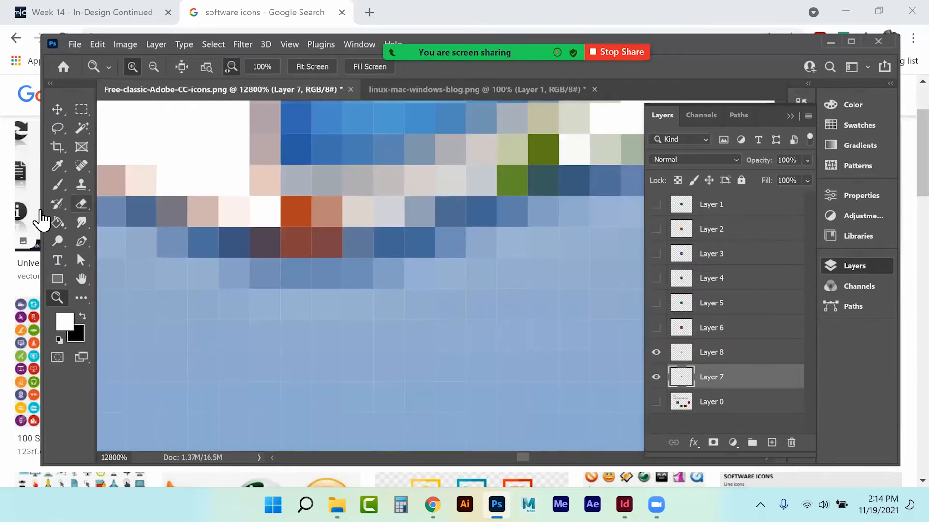
click(62, 186)
click(134, 67)
drag(137, 110, 98, 133)
key(Return)
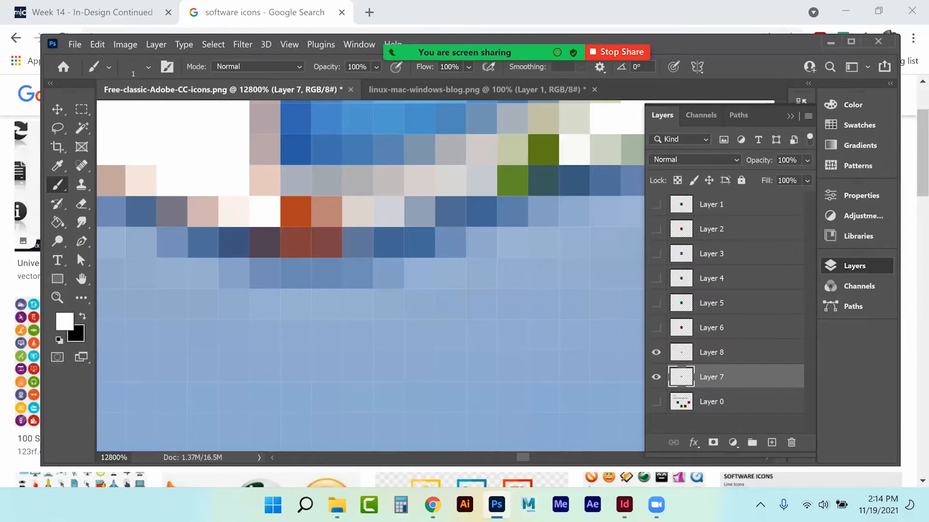
click(711, 352)
mouse_move(286, 225)
mouse_down()
mouse_move(364, 221)
mouse_move(284, 213)
mouse_move(341, 221)
mouse_move(486, 191)
mouse_move(574, 159)
mouse_move(611, 135)
mouse_move(494, 197)
mouse_move(606, 128)
mouse_move(420, 225)
mouse_up()
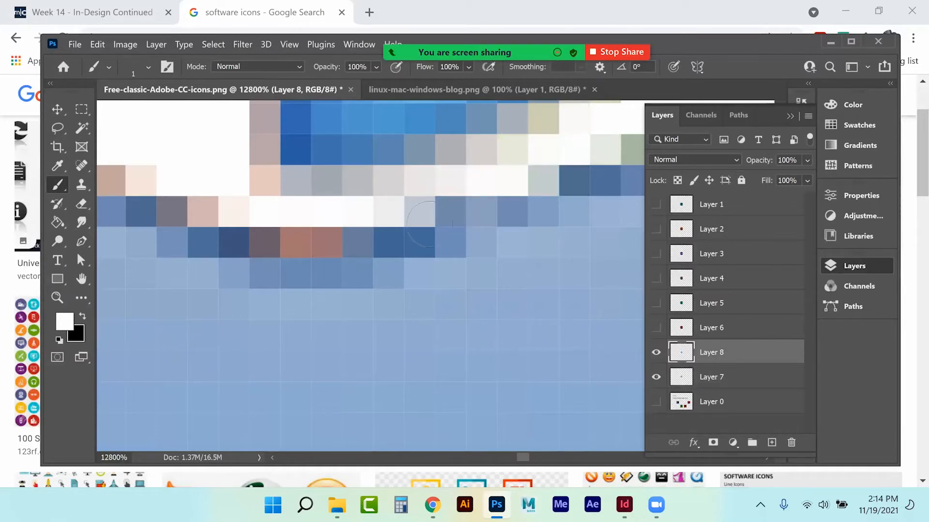
scroll(424, 222, down, 8)
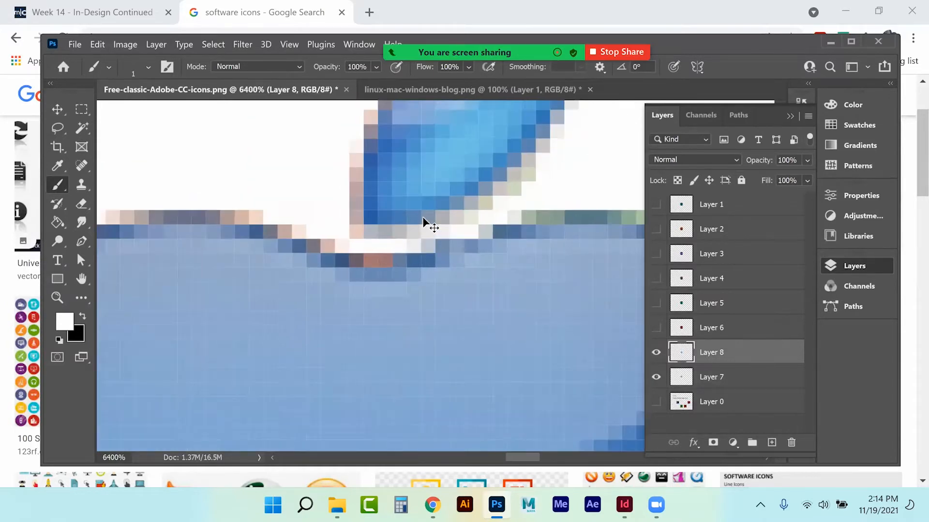
scroll(423, 221, down, 4)
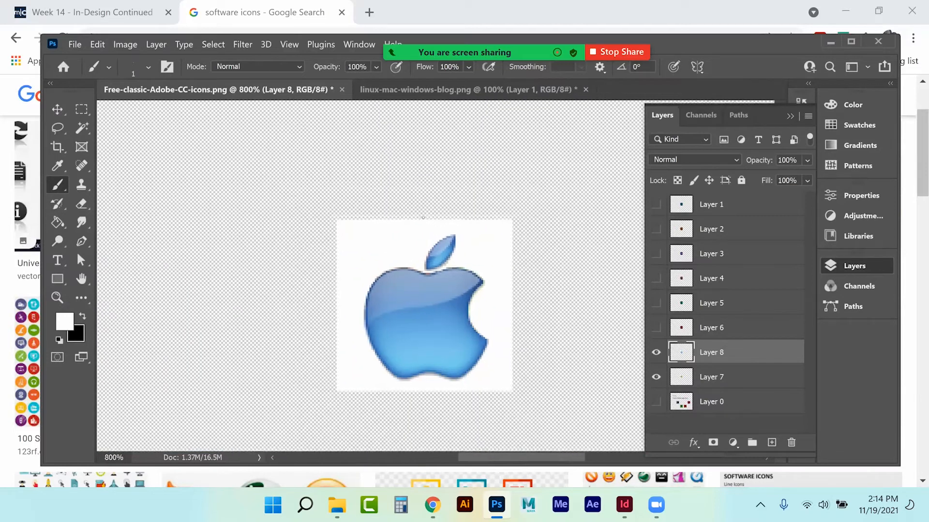
- Show Layers 1 to 6 again and shrink the Photoshop window so the lower blue column of the InDesign resume is exposed
click(58, 110)
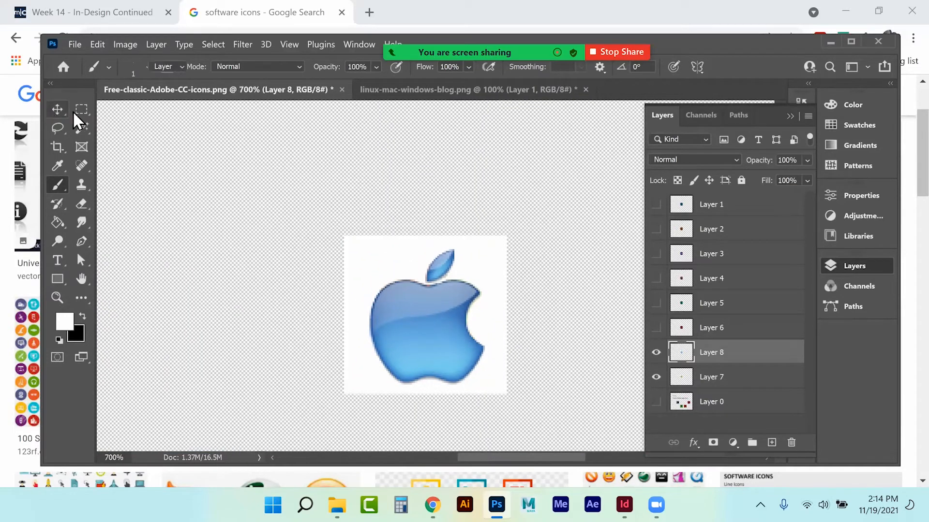
drag(656, 204, 656, 328)
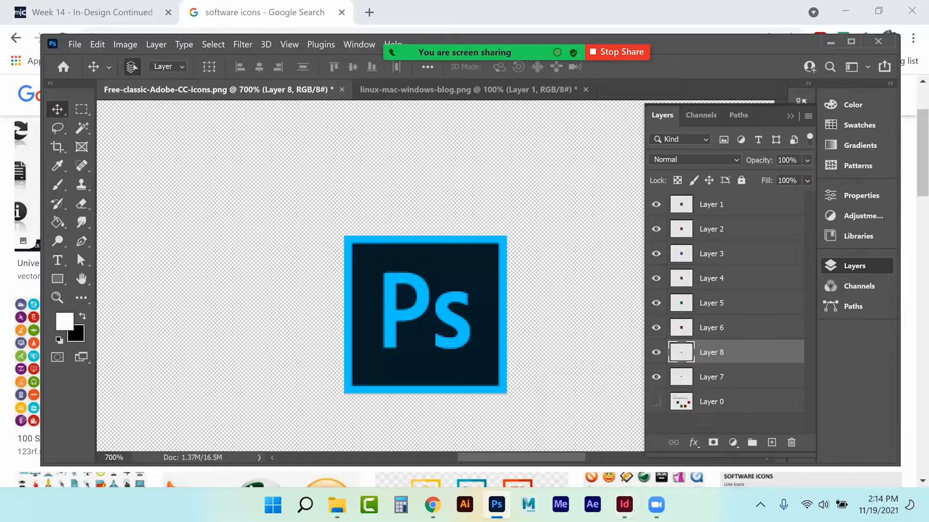
click(624, 505)
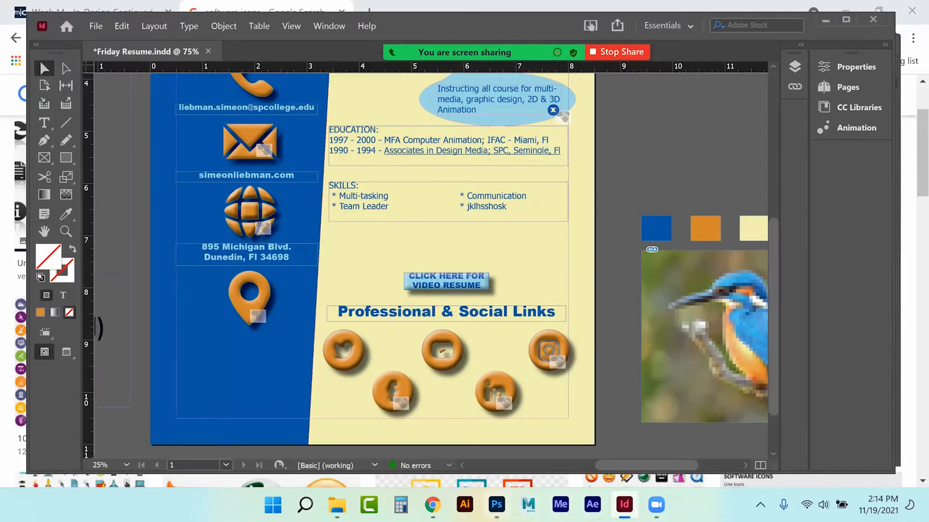
click(497, 505)
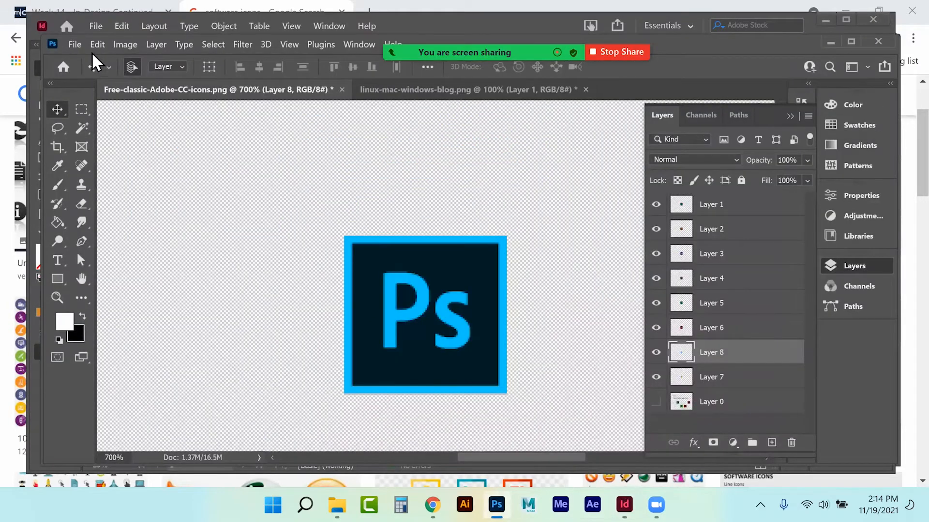
drag(45, 42, 342, 155)
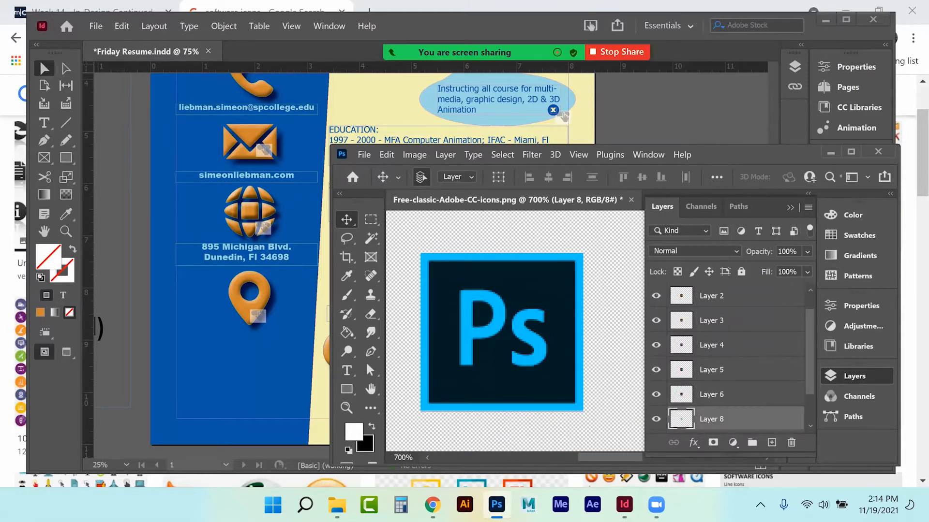
- Copy the Ps icon from Layer 1 and the Ai icon from Layer 2 into the InDesign resume below the map pin, hiding Layer 1
key(alt+bracketleft)
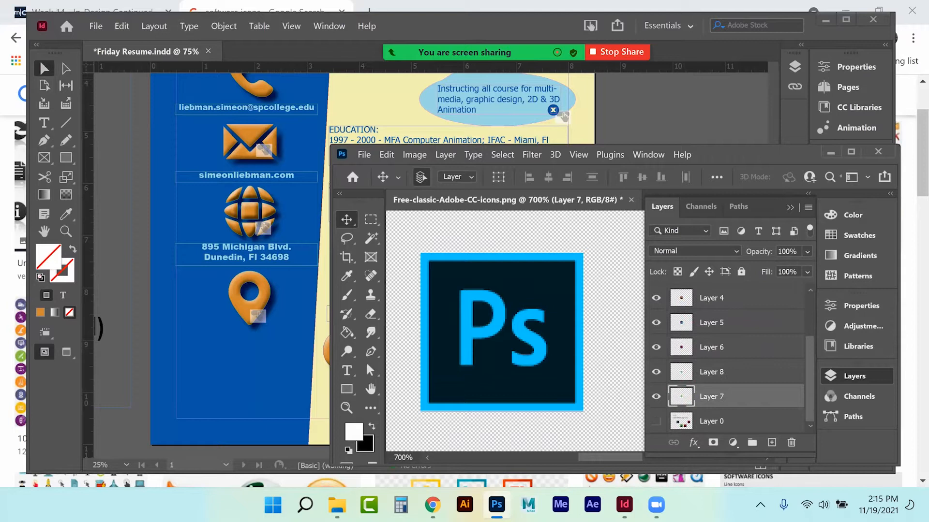
key(alt+period)
drag(502, 334, 217, 365)
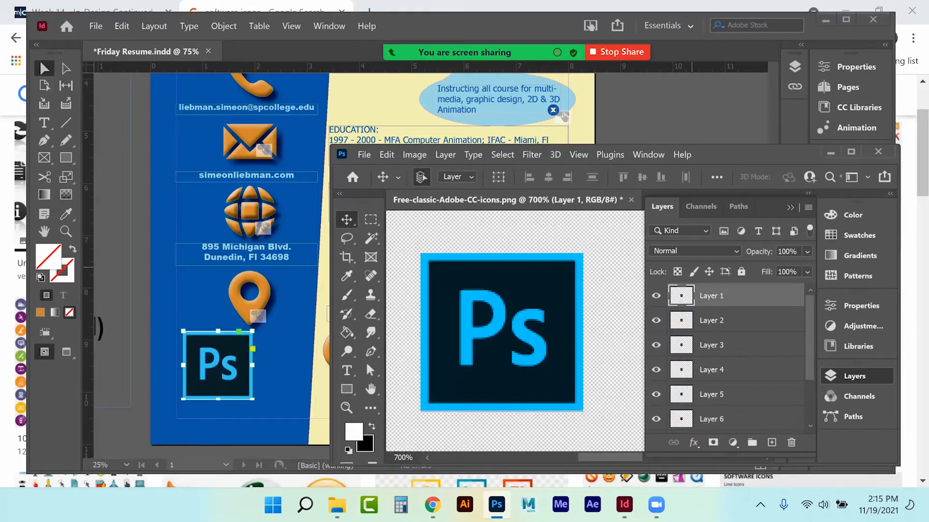
key(alt+bracketleft)
drag(523, 333, 215, 363)
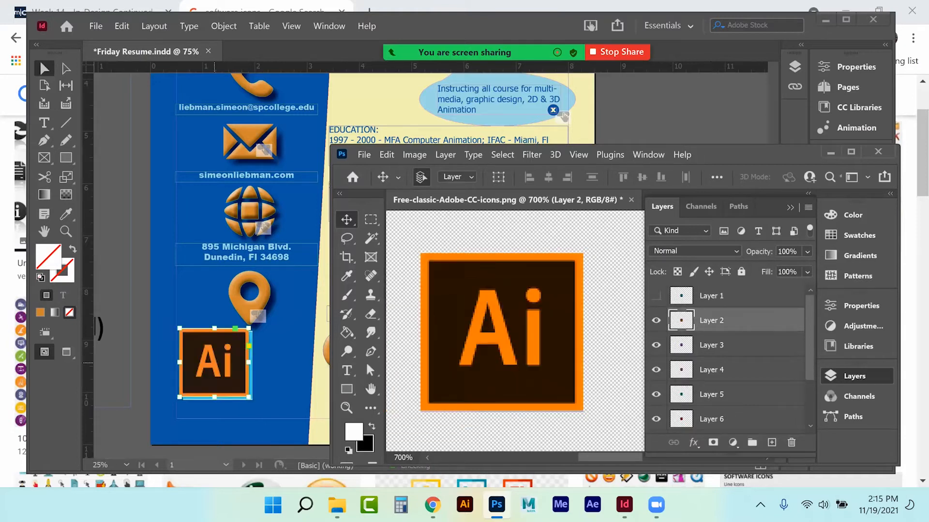
- Copy the Ae icon from Layer 3 and the Pr icon from Layer 4 onto the resume's icon stack, hiding Layer 3
drag(507, 334, 222, 366)
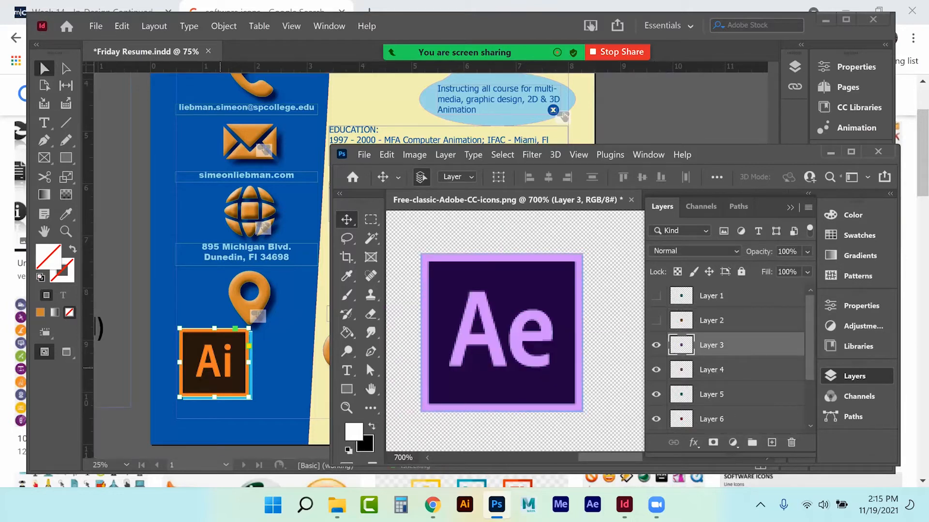
click(656, 346)
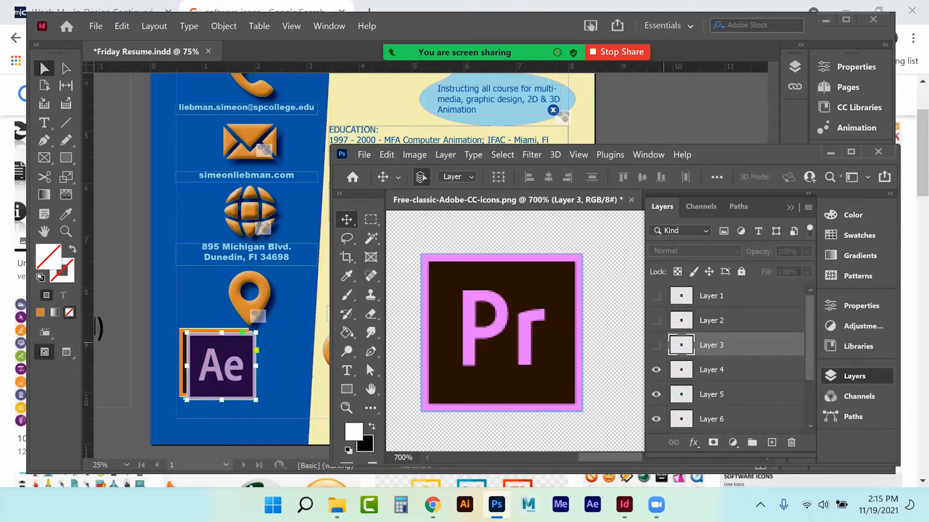
drag(573, 342, 222, 362)
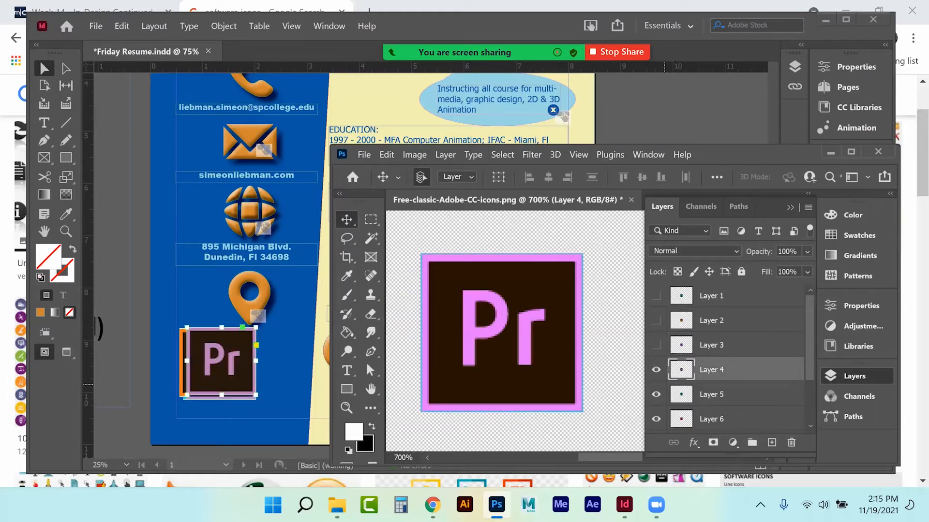
- Hide Layer 4 and copy the Au icon from Layer 5 and the Id icon from Layer 6 onto the resume's icon stack
click(656, 370)
click(532, 338)
drag(532, 338, 218, 360)
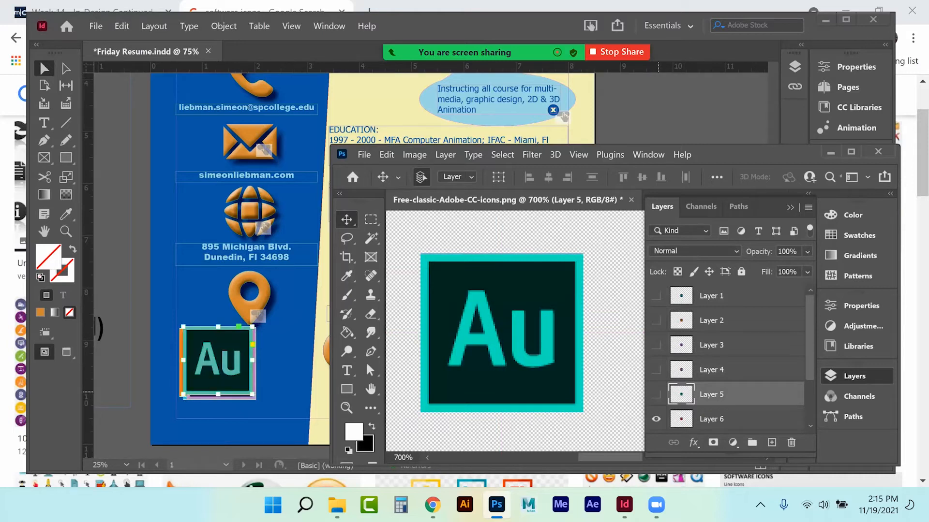
drag(529, 331, 218, 363)
- Hide Layer 6 and copy the Apple logo from Layer 8 and the Windows logo from Layer 7 onto the resume's icon stack
scroll(725, 358, down, 3)
click(655, 347)
drag(534, 332, 218, 358)
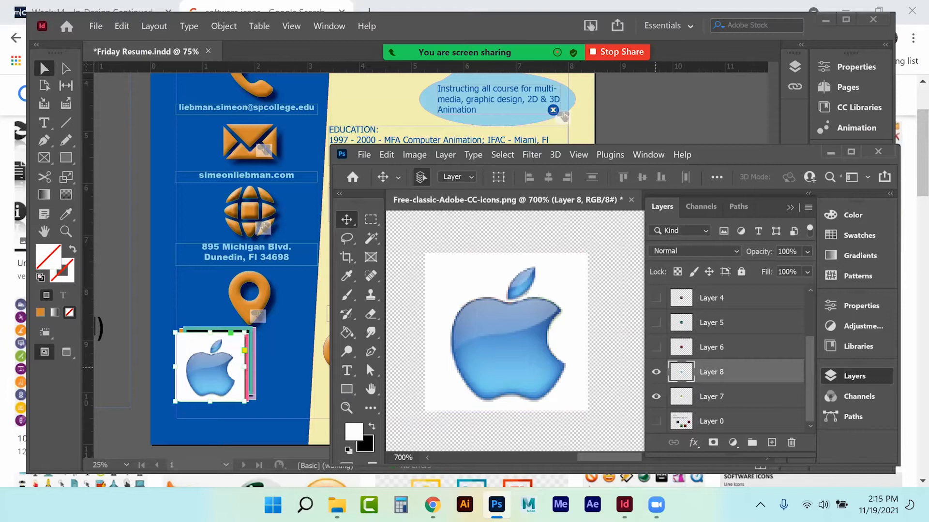
click(656, 372)
drag(553, 336, 213, 368)
- Quit Photoshop without saving either open image and return to the InDesign resume
key(F7)
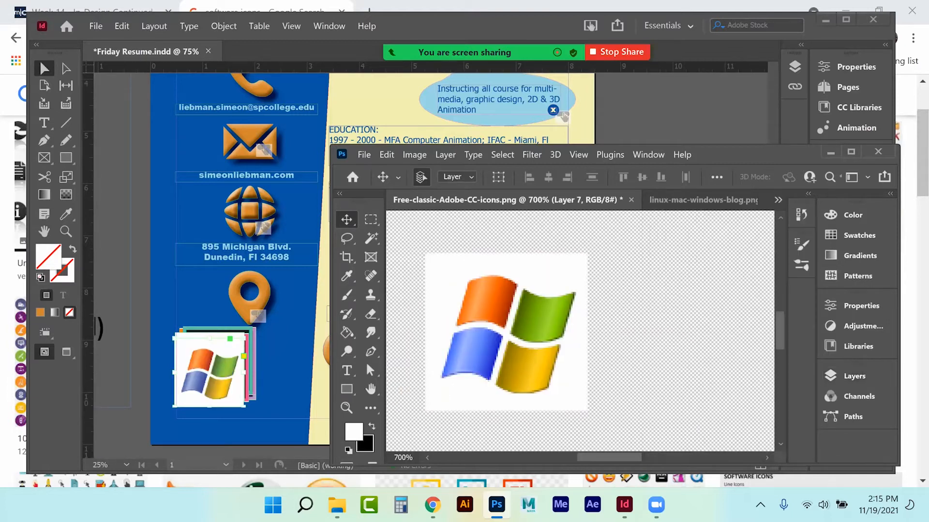
key(ctrl+q)
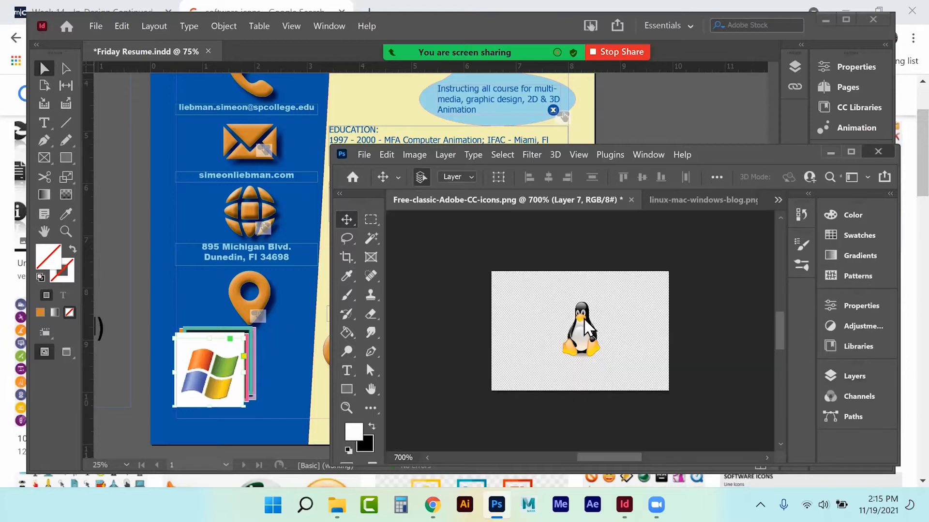
key(n)
key(n)
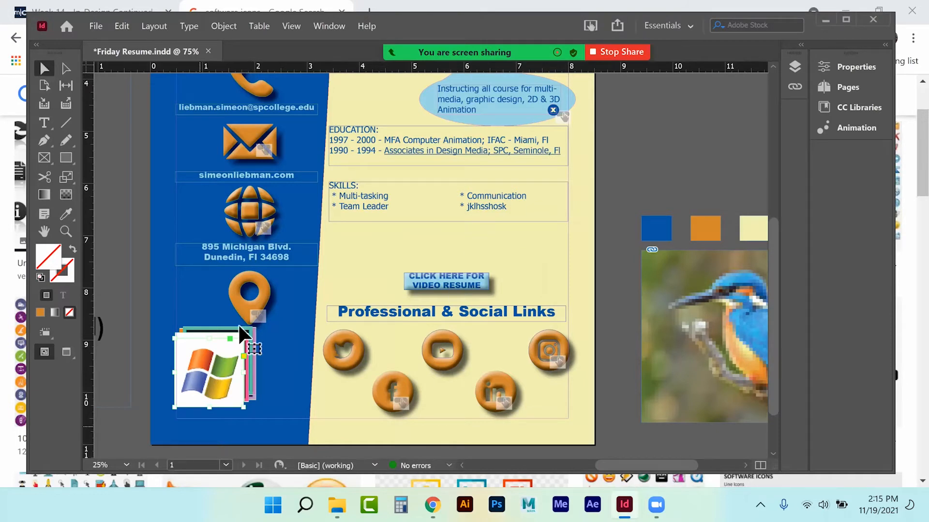
- Lock the Content and PIC Name Title Contact Info layers and add a new layer above Popups
drag(267, 333, 242, 349)
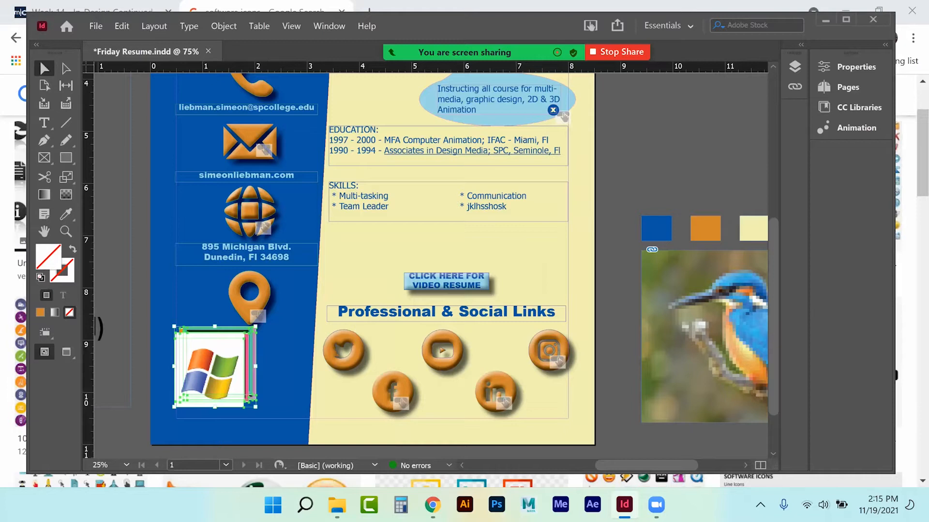
key(F7)
click(658, 80)
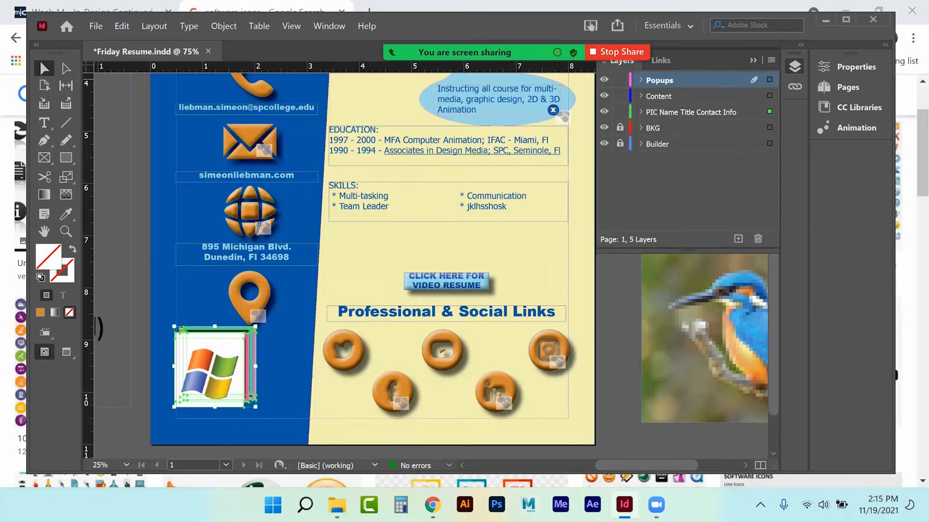
click(619, 96)
click(620, 112)
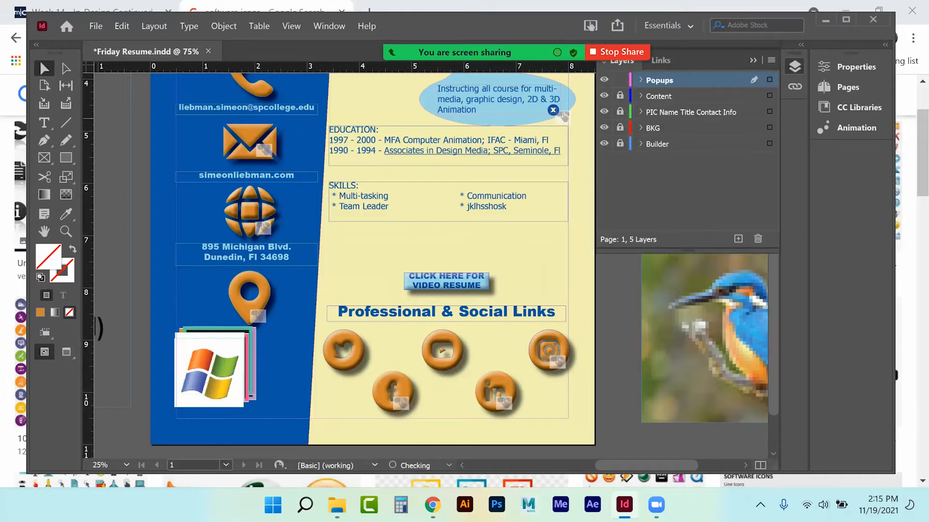
click(738, 238)
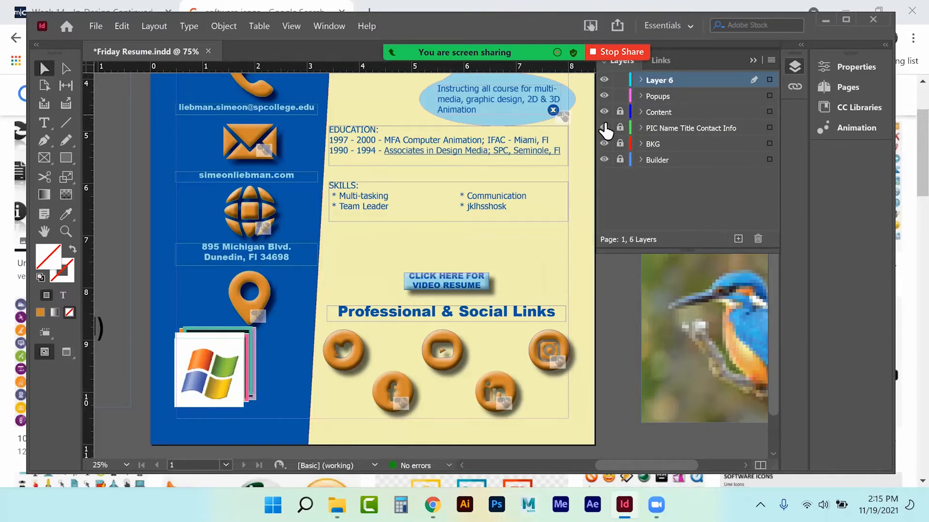
- Lock the Popups layer, then unlock and expand the PIC Name Title Contact Info layer
click(619, 96)
click(620, 128)
click(640, 128)
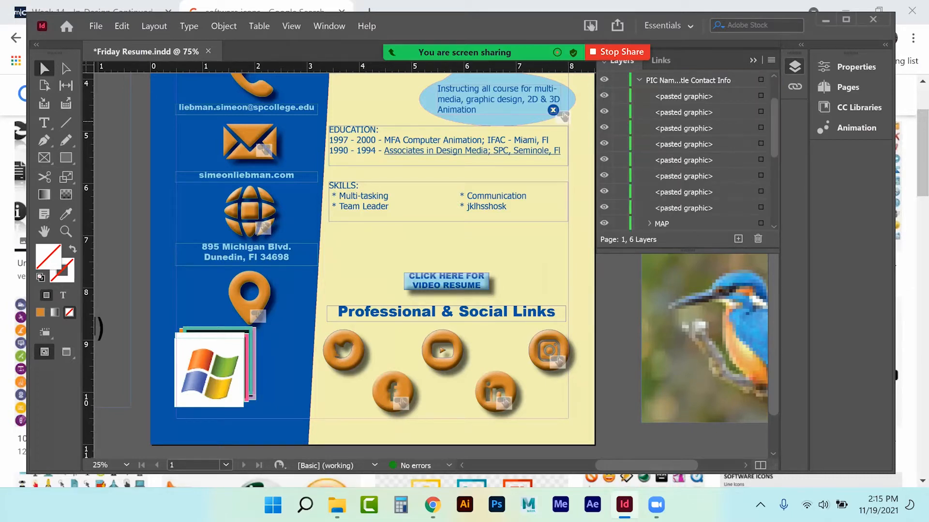
- Select all eight pasted icon graphics in the PIC Name Title Contact Info layer
click(684, 97)
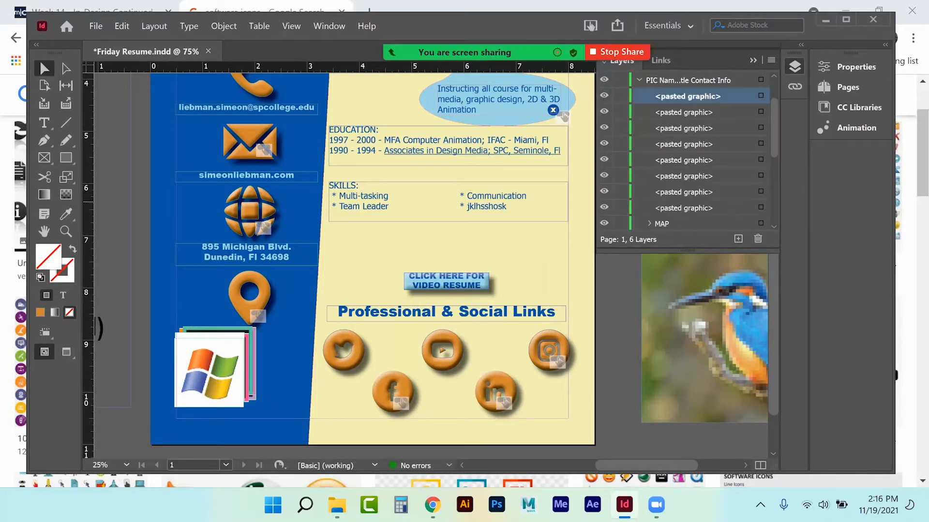
shift+click(684, 208)
click(233, 378)
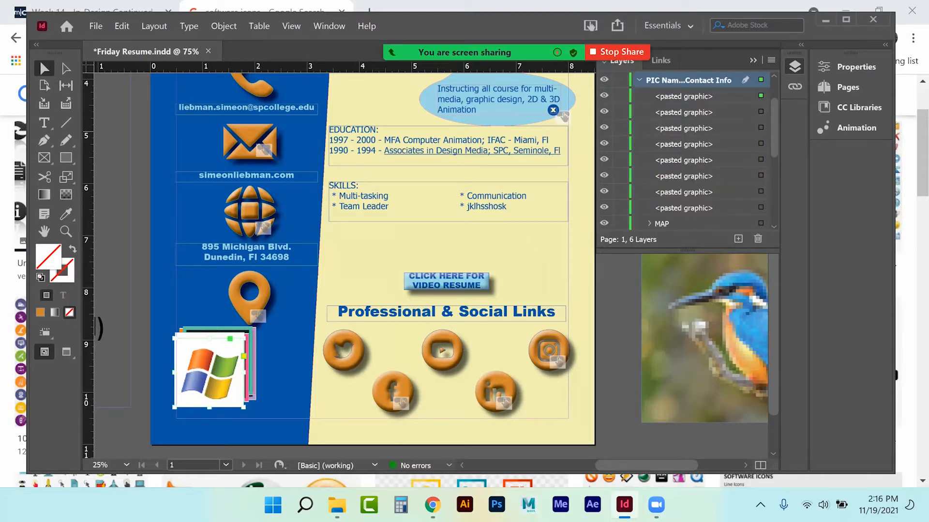
shift+click(687, 112)
shift+click(761, 111)
shift+click(761, 128)
shift+click(761, 144)
shift+click(760, 159)
shift+click(761, 176)
shift+click(761, 192)
shift+click(761, 208)
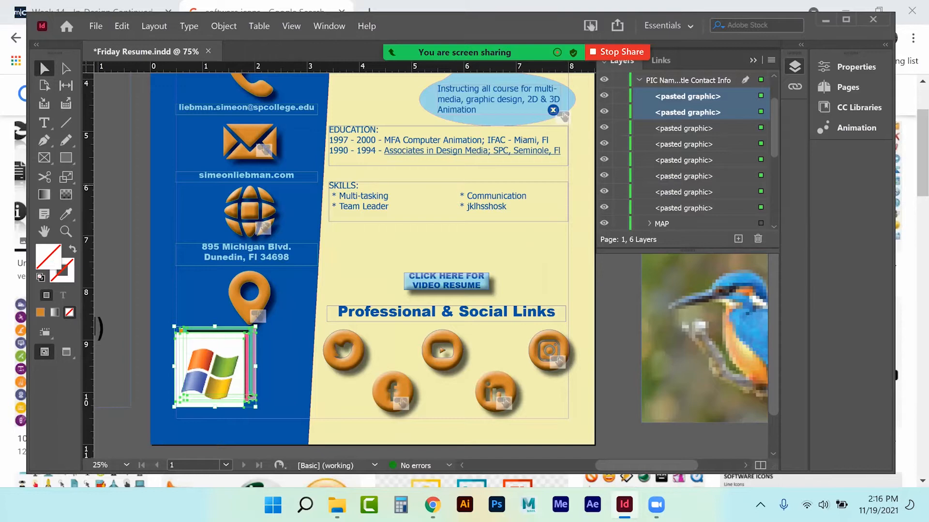
- Move the eight pasted graphics into the new Layer 6 and collapse the PIC Name Title Contact Info layer
scroll(687, 150, up, 3)
scroll(686, 184, down, 3)
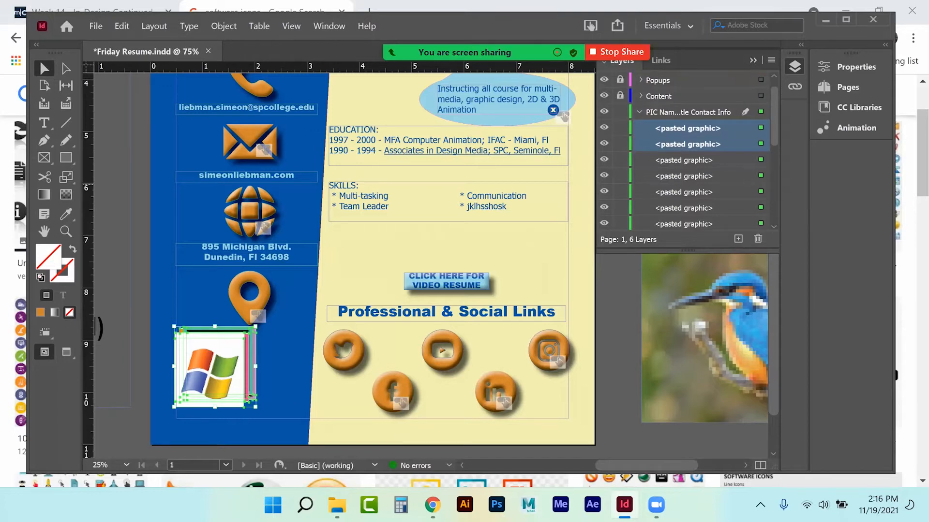
click(687, 207)
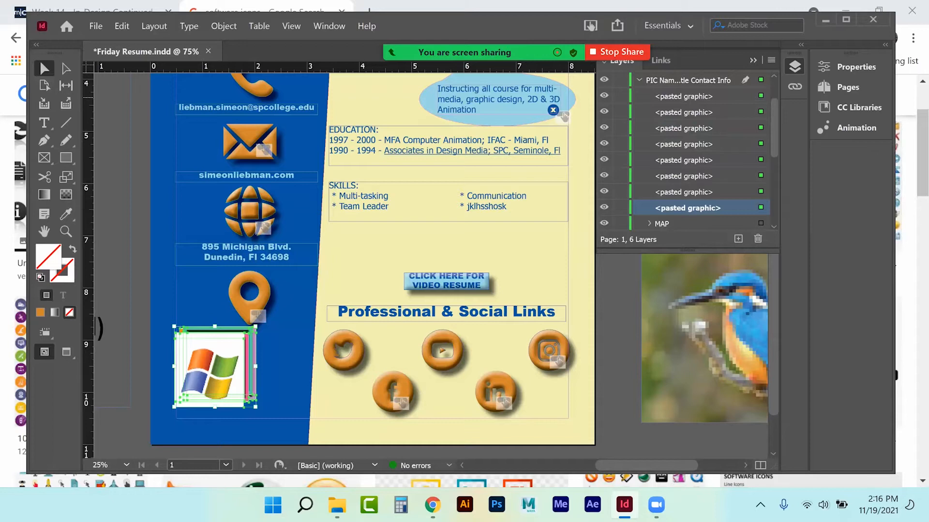
shift+click(686, 96)
scroll(686, 150, up, 3)
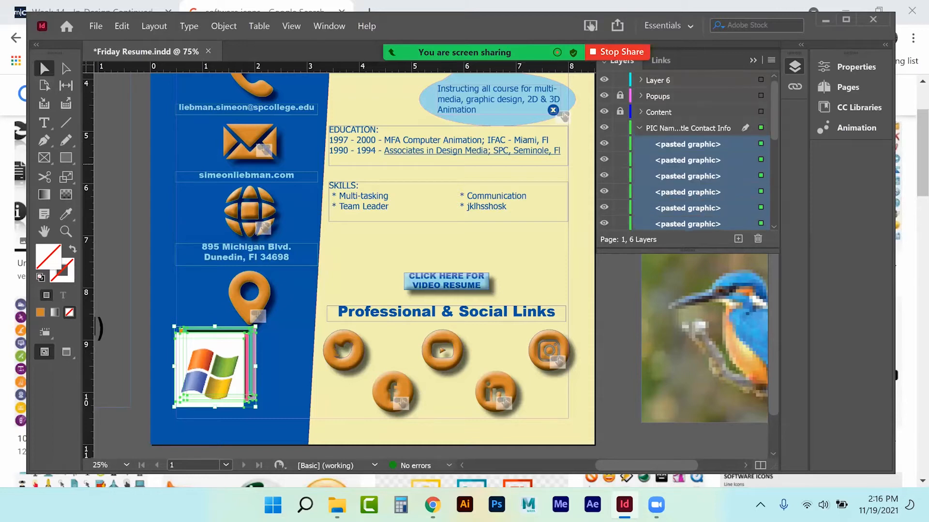
drag(687, 176, 687, 88)
click(639, 128)
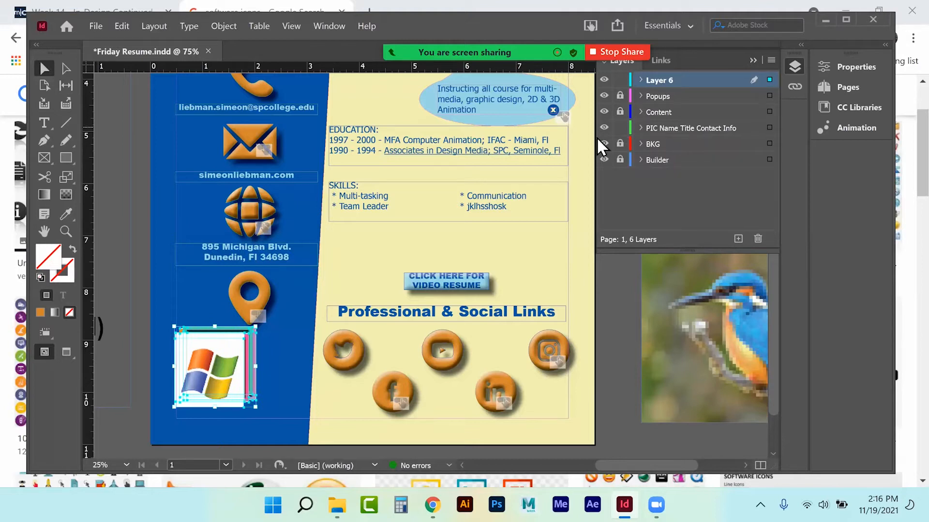
- Lock the PIC Name Title Contact Info layer and rename Layer 6 as Gallery
click(620, 128)
double_click(659, 81)
text(Gallery)
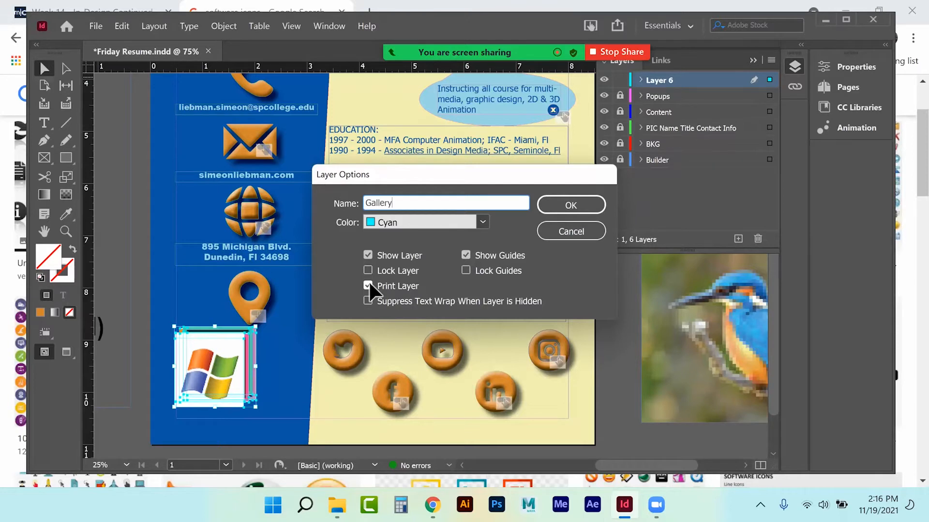
key(Return)
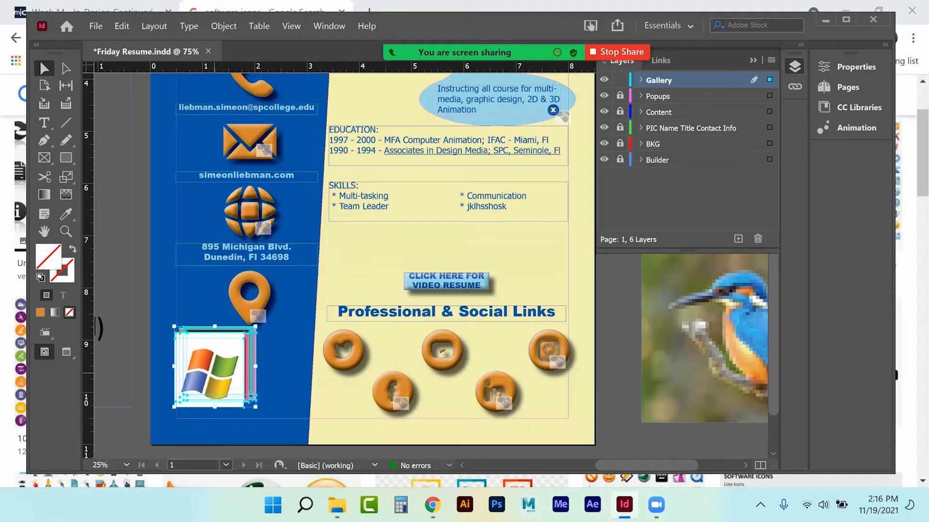
- Try setting the selected icon stack's width to 1.5 in without constrained proportions, and undo the change
click(852, 66)
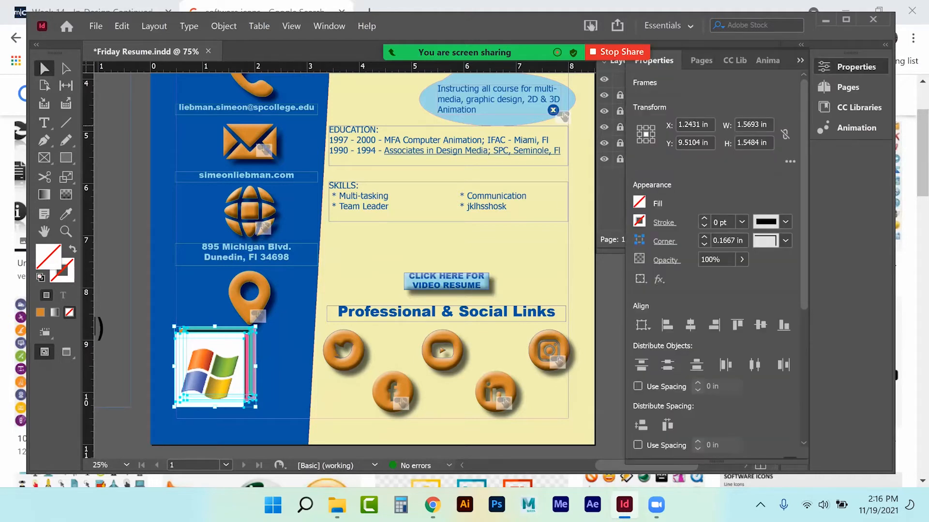
click(758, 124)
drag(758, 124, 748, 124)
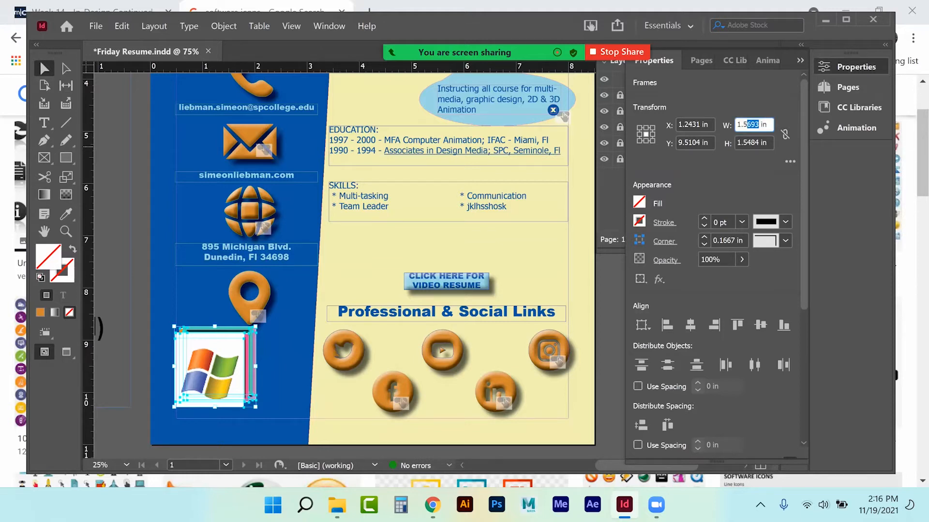
key(BackSpace)
key(Return)
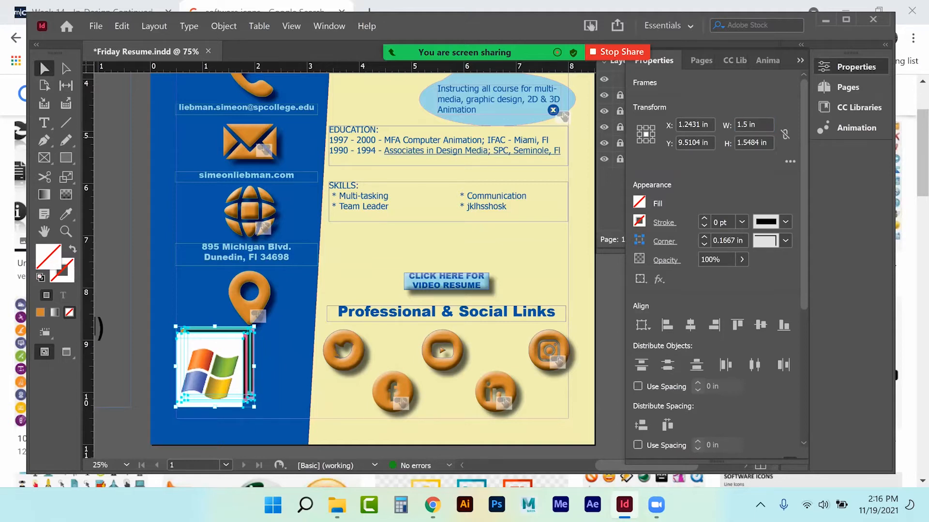
key(ctrl+z)
key(ctrl+z)
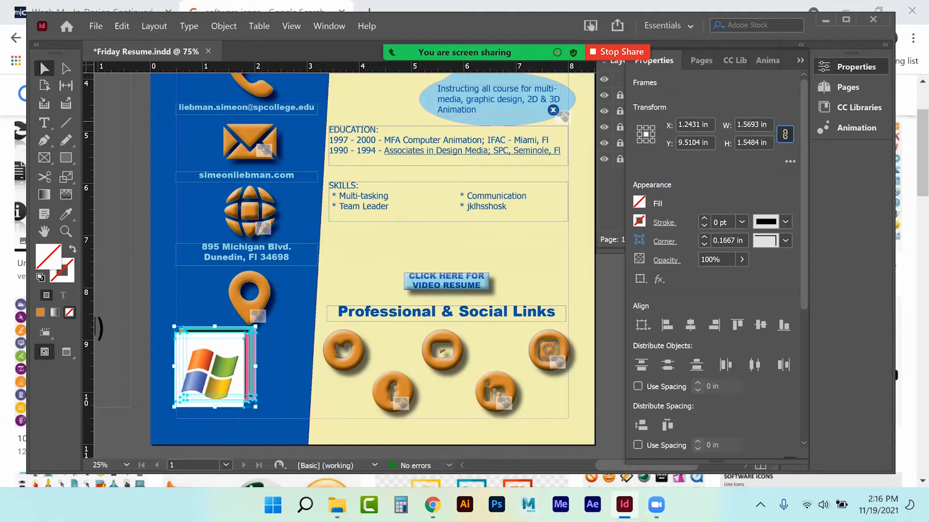
- Set the selected icon stack's width to 1.4 in with width and height proportions constrained
drag(758, 125, 743, 124)
text(4)
key(Return)
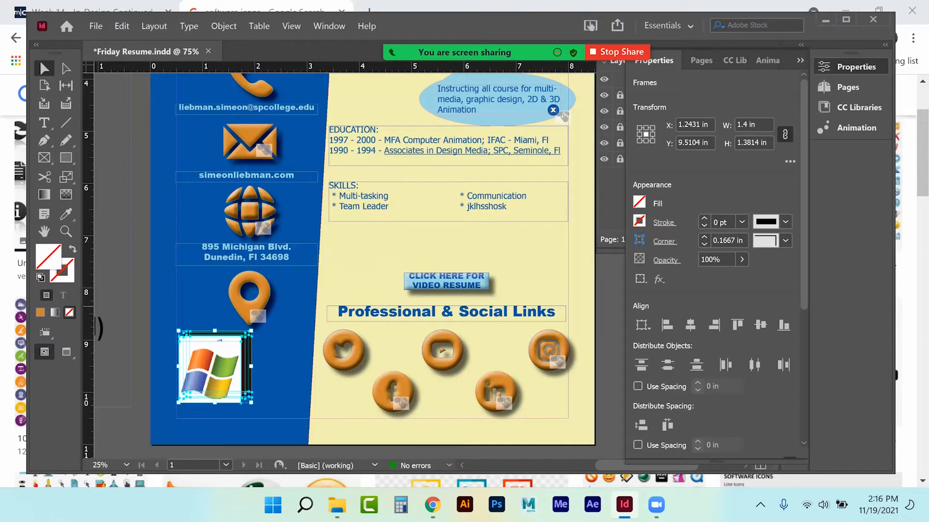
- Align the eight stacked icons by their horizontal and vertical centers and offset the Windows icon to the right
click(690, 325)
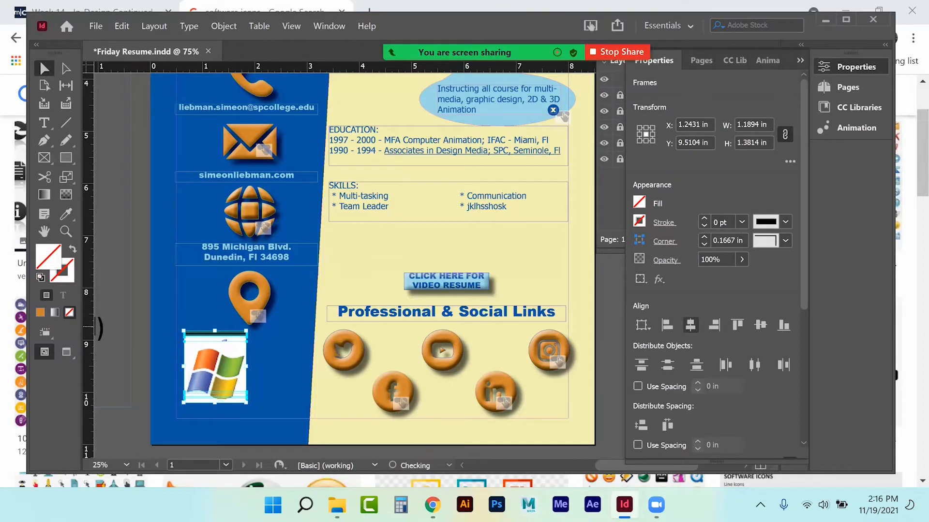
click(760, 325)
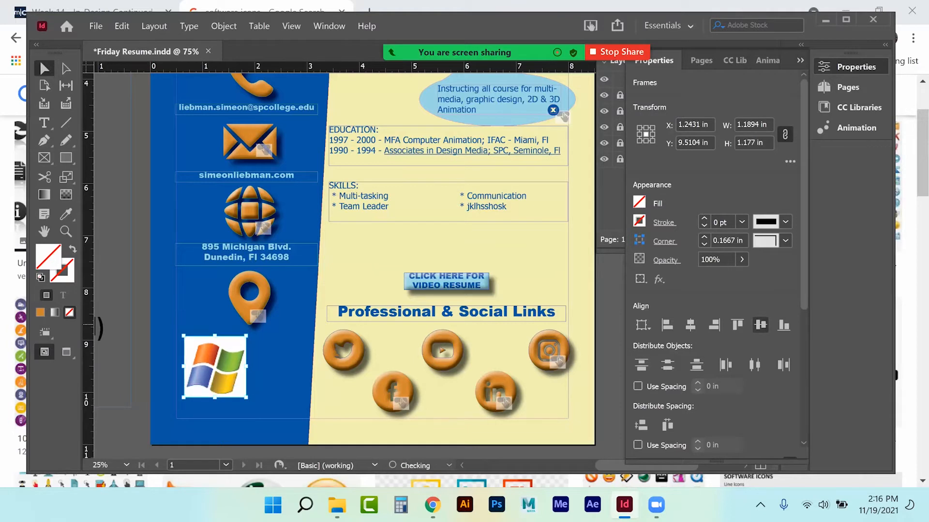
drag(222, 374, 245, 375)
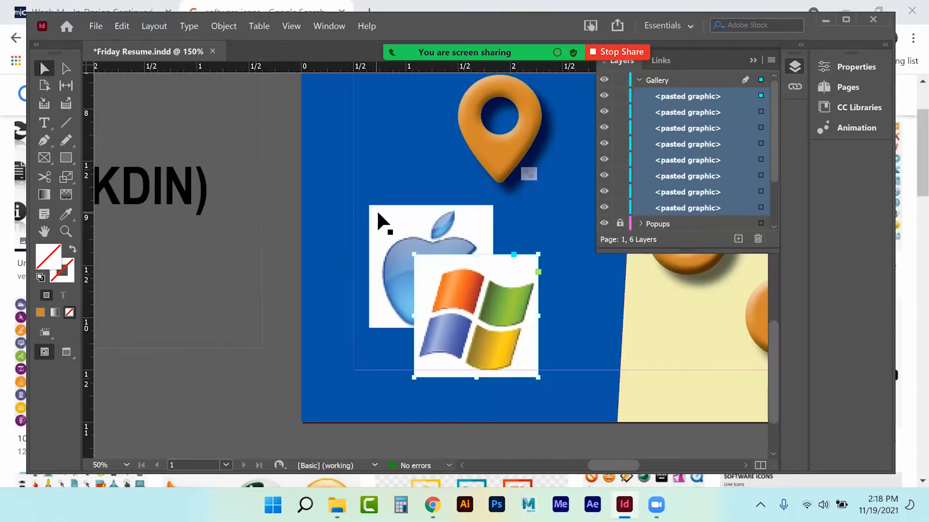
- Reposition the Windows icon and move the Apple, Photoshop and remaining icons one by one into a stack behind it
click(380, 211)
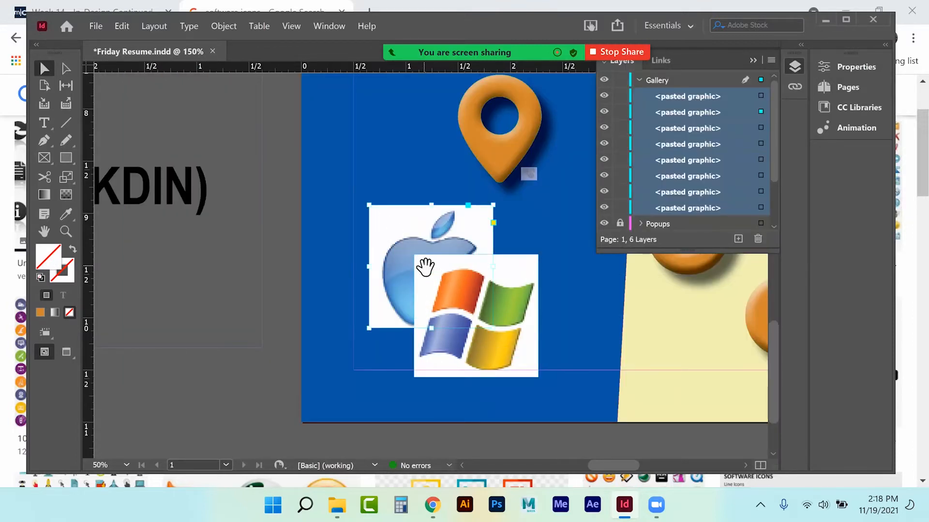
drag(417, 262, 431, 250)
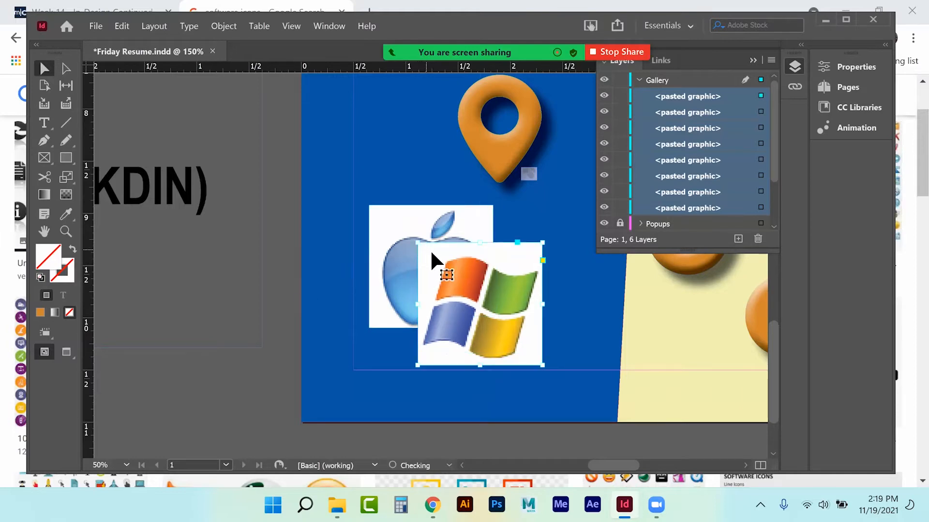
click(374, 209)
drag(375, 213, 418, 247)
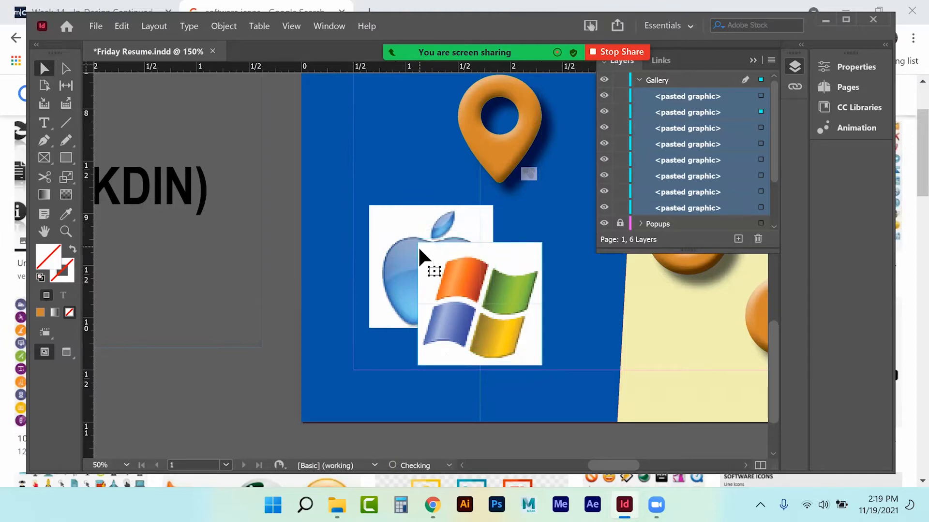
click(377, 212)
drag(377, 212, 430, 246)
drag(379, 217, 421, 245)
drag(379, 217, 435, 257)
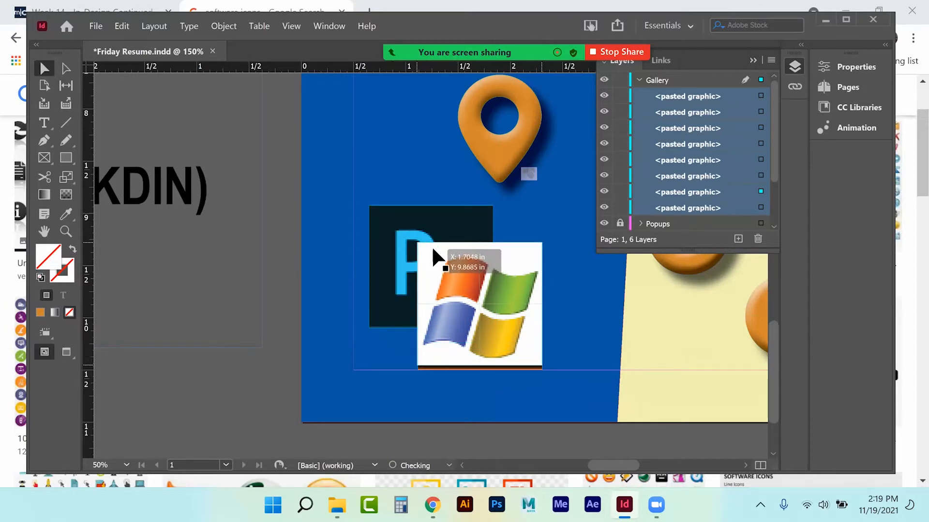
- Select all the restacked icons, align their vertical centers and deselect them
key(ctrl+a)
click(850, 67)
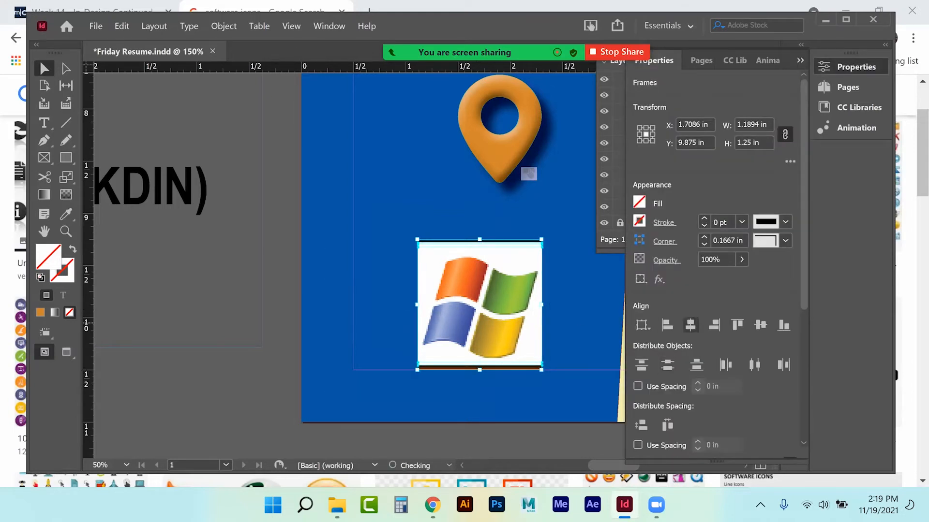
click(761, 325)
click(851, 66)
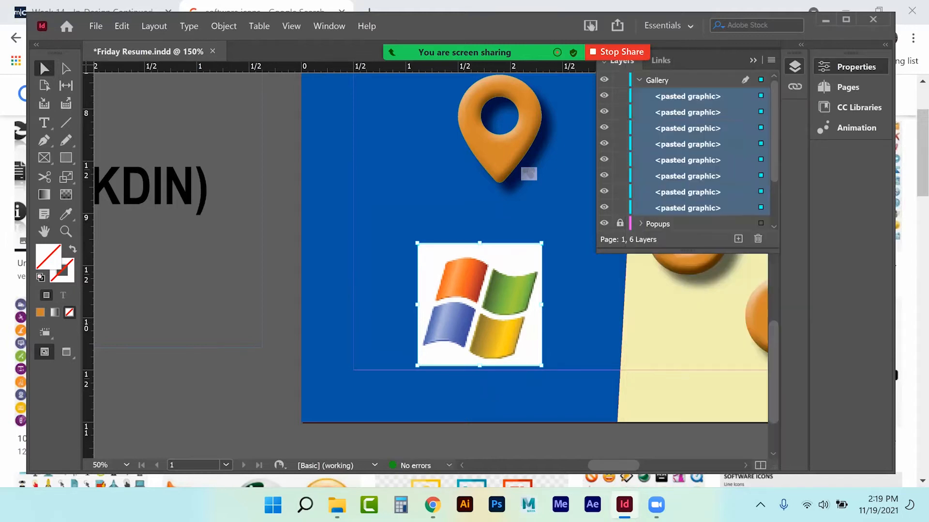
click(187, 406)
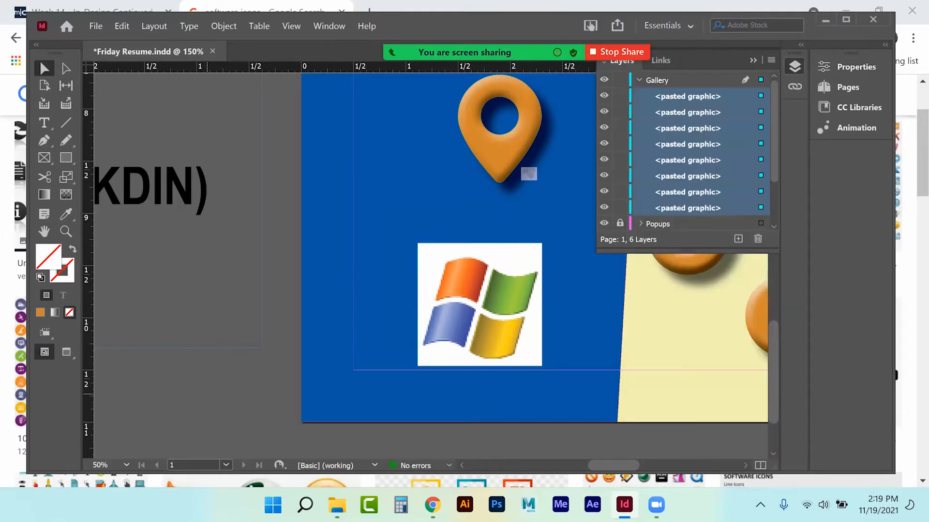
click(753, 60)
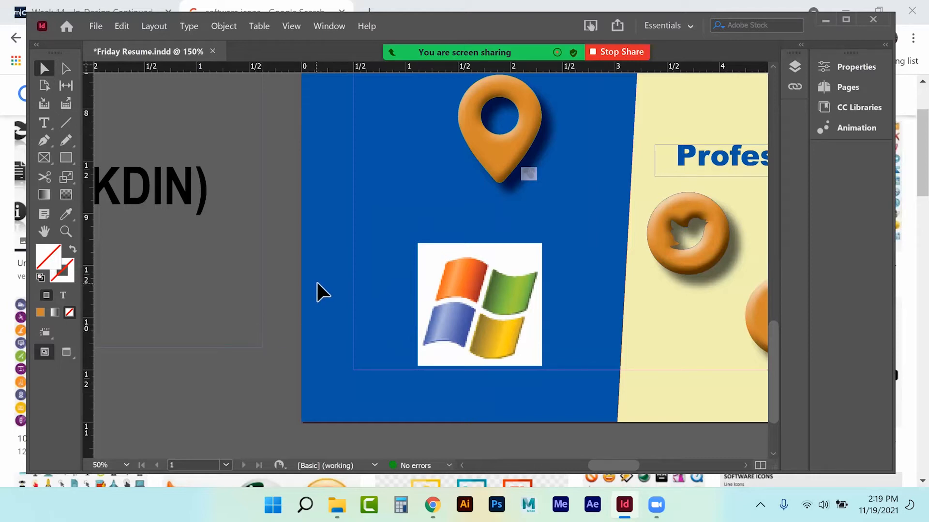
- Draw a left-pointing triangle with the Pen tool on the pasteboard beside the page and fill it with orange
click(45, 141)
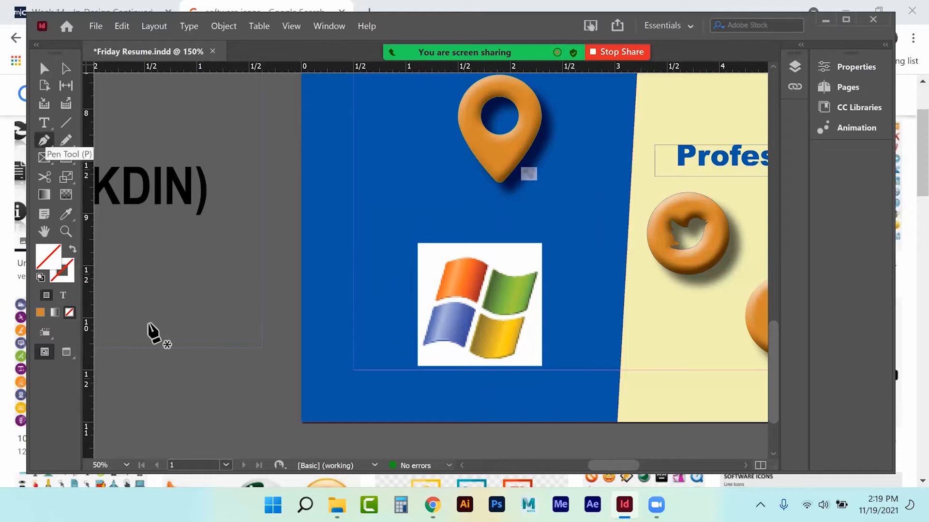
click(281, 349)
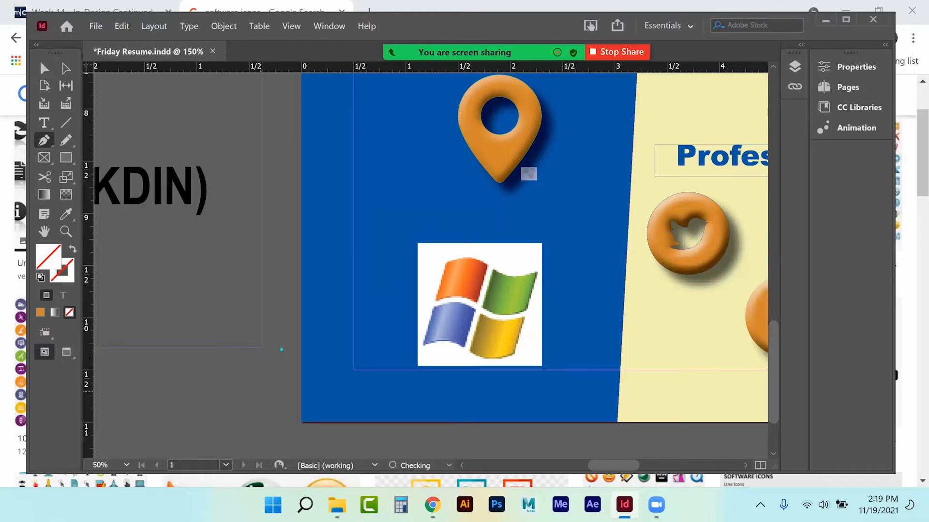
click(260, 383)
click(282, 414)
click(44, 68)
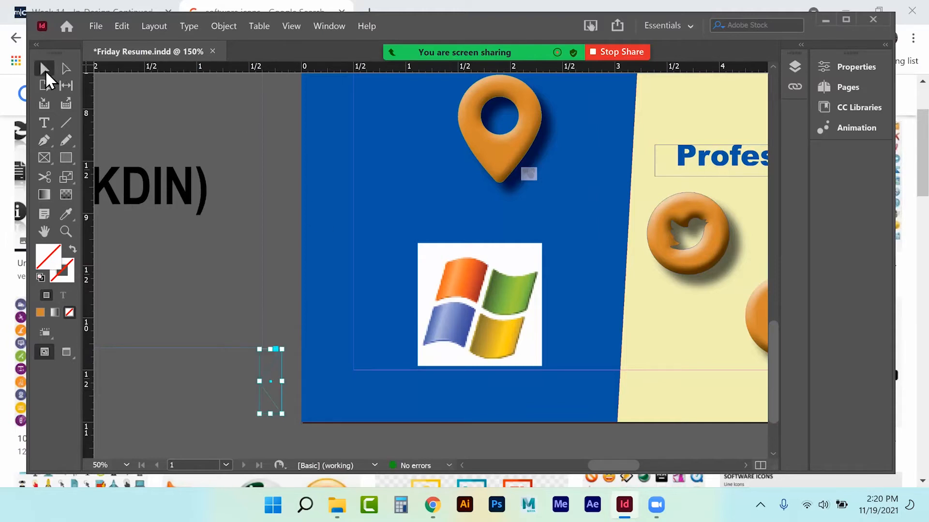
click(41, 312)
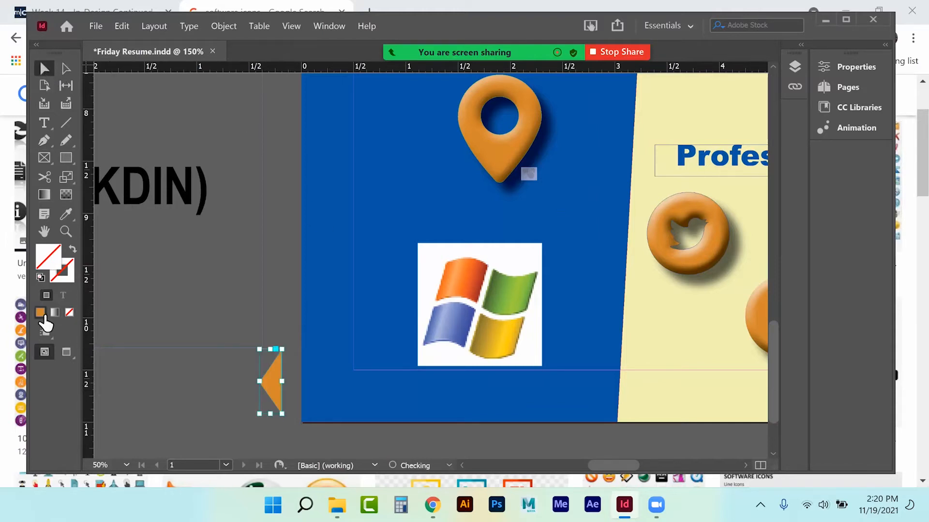
- Place enlarged copies of the orange triangle on both sides of the Windows icon and flip the right one horizontally
drag(271, 381, 572, 314)
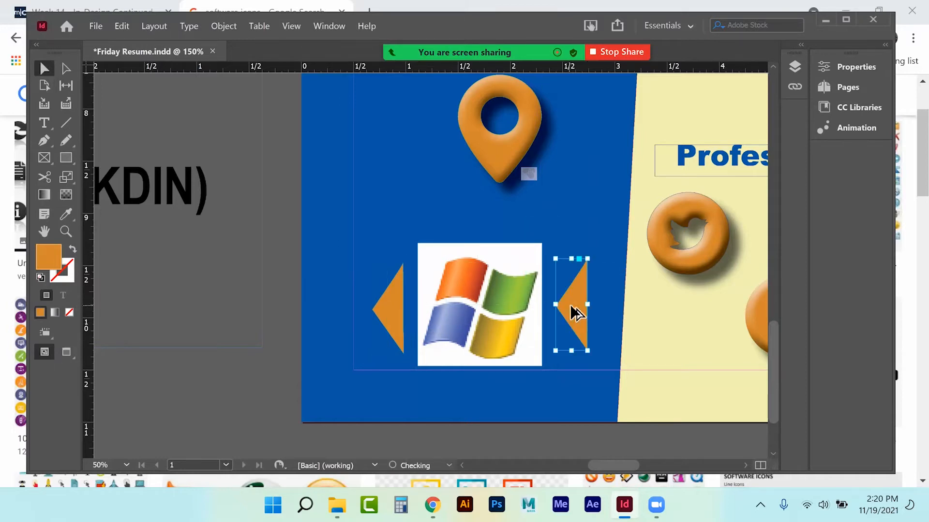
click(222, 26)
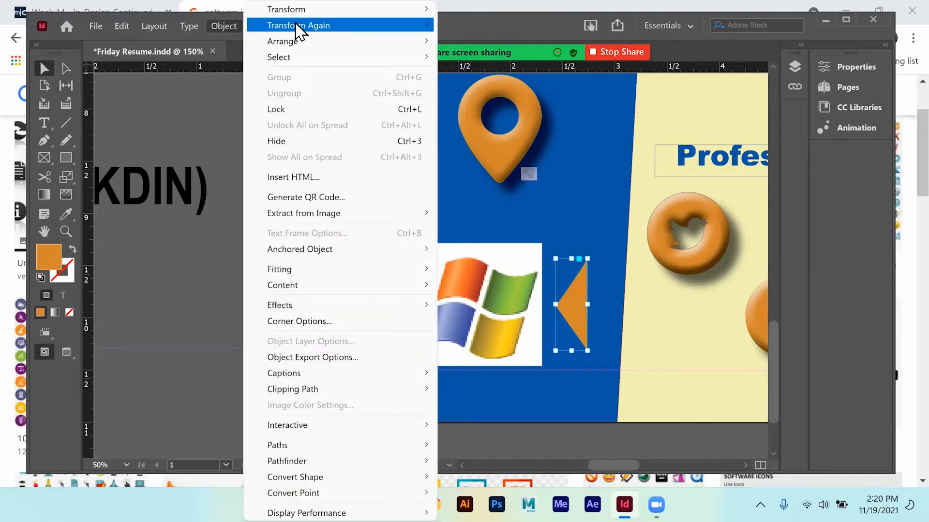
mouse_move(302, 9)
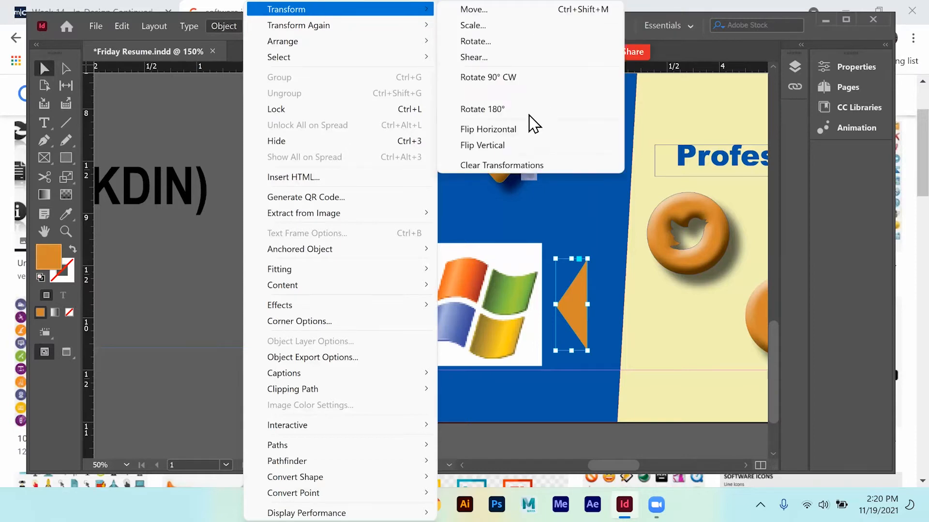
click(515, 128)
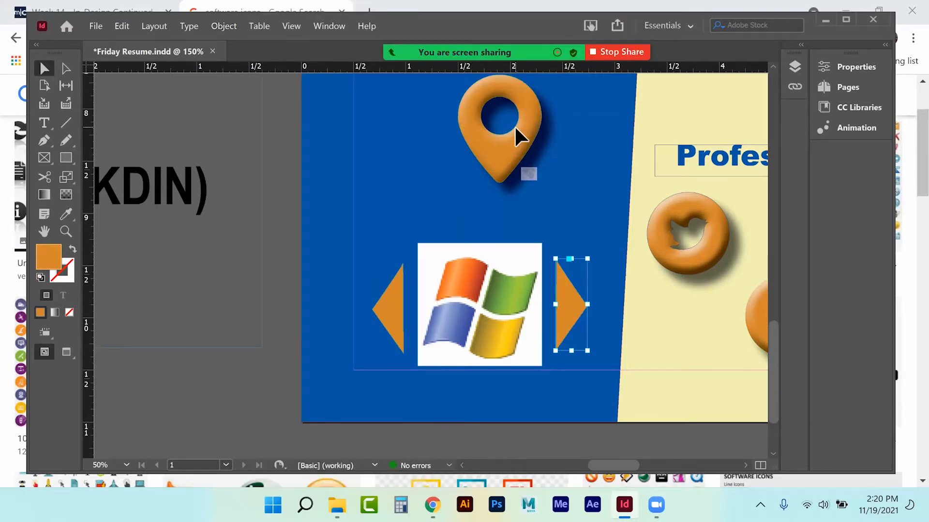
- Apply a Bevel and Emboss effect to both triangles with Inner Bevel style, Chisel Hard technique and 50% depth
shift+click(393, 305)
click(224, 26)
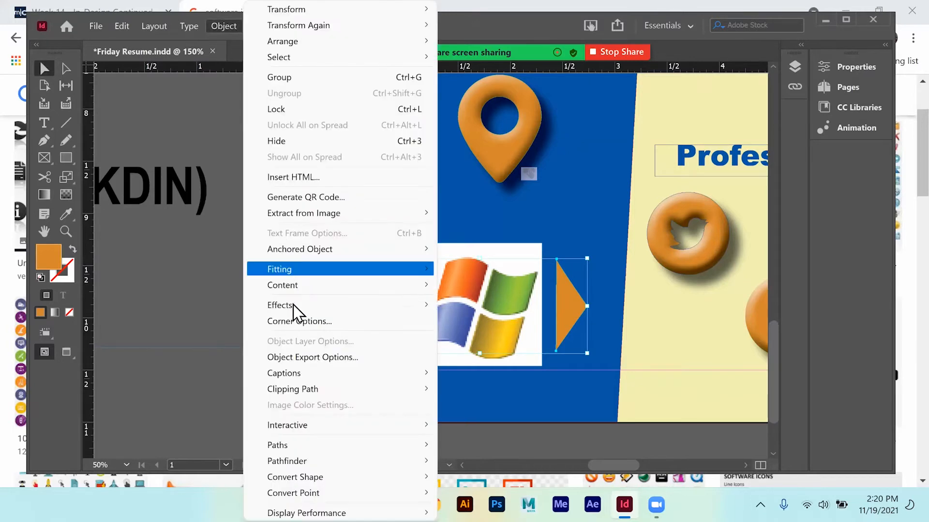
mouse_move(302, 306)
click(483, 389)
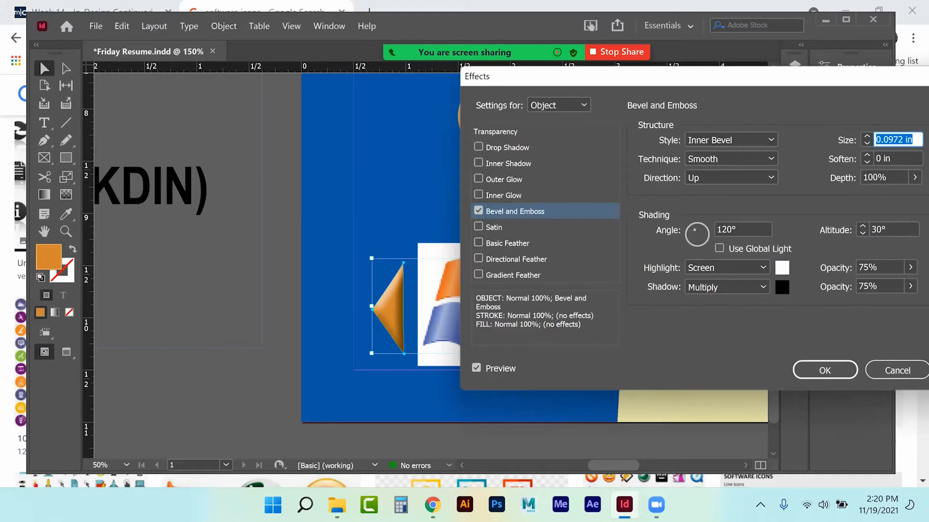
click(731, 140)
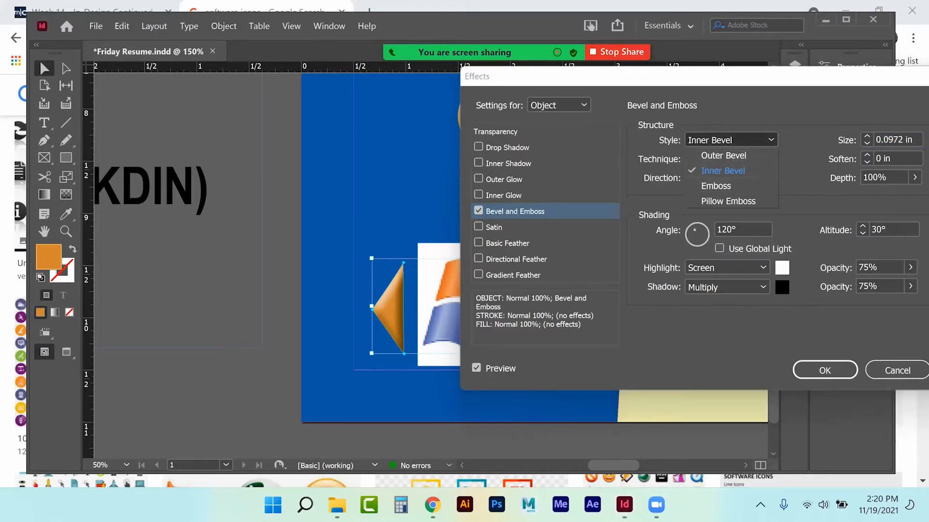
click(723, 171)
click(731, 158)
click(716, 189)
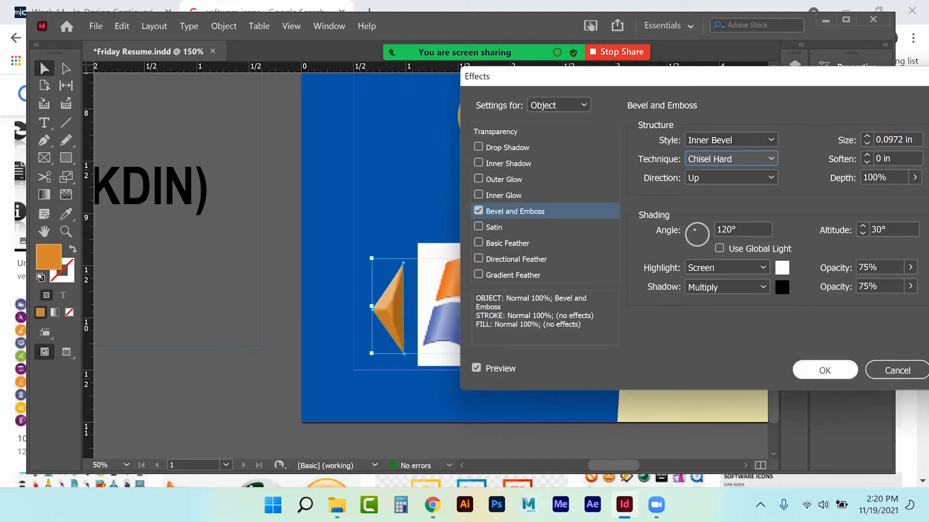
click(884, 177)
text(50)
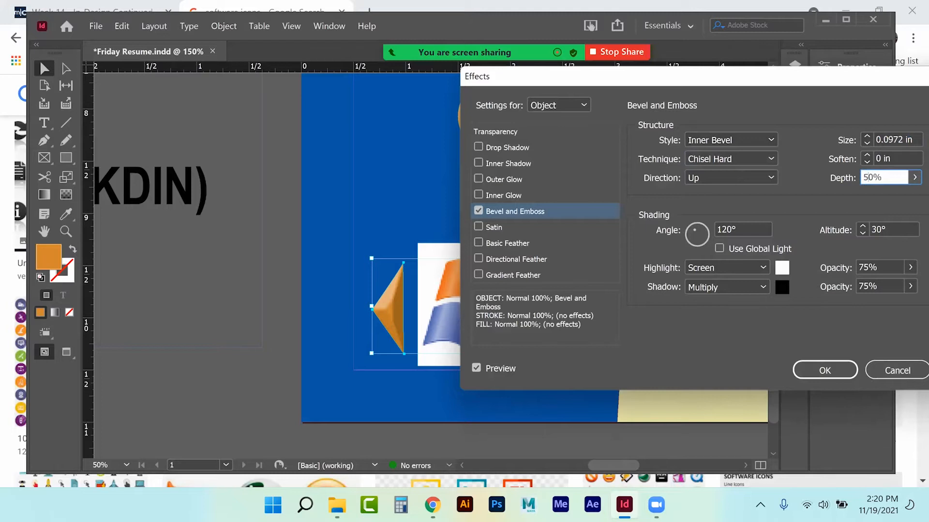
key(Return)
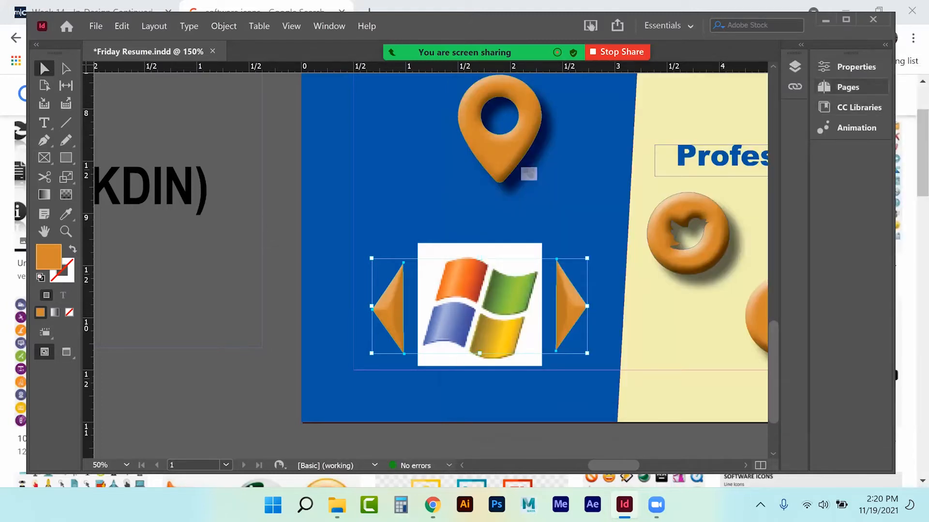
- Add a drop shadow effect to both beveled triangles and deselect them
click(852, 67)
click(701, 279)
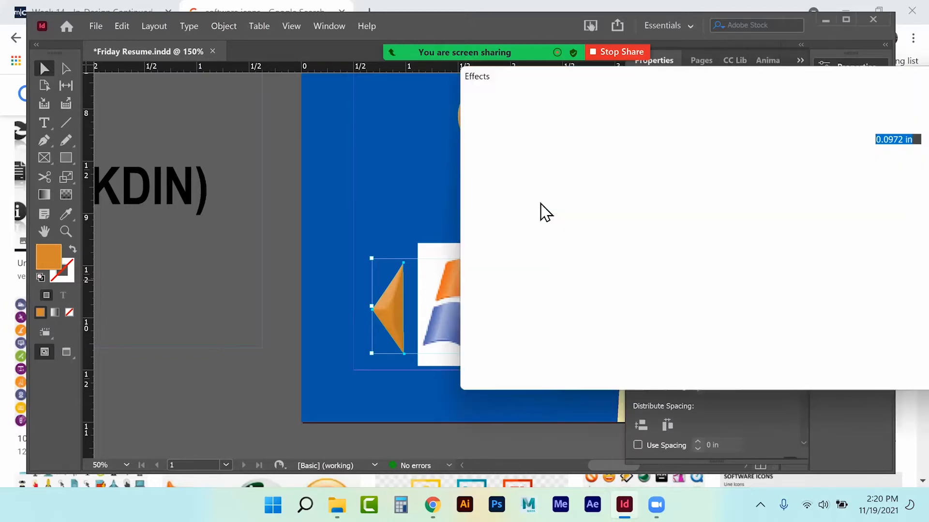
click(486, 146)
click(824, 370)
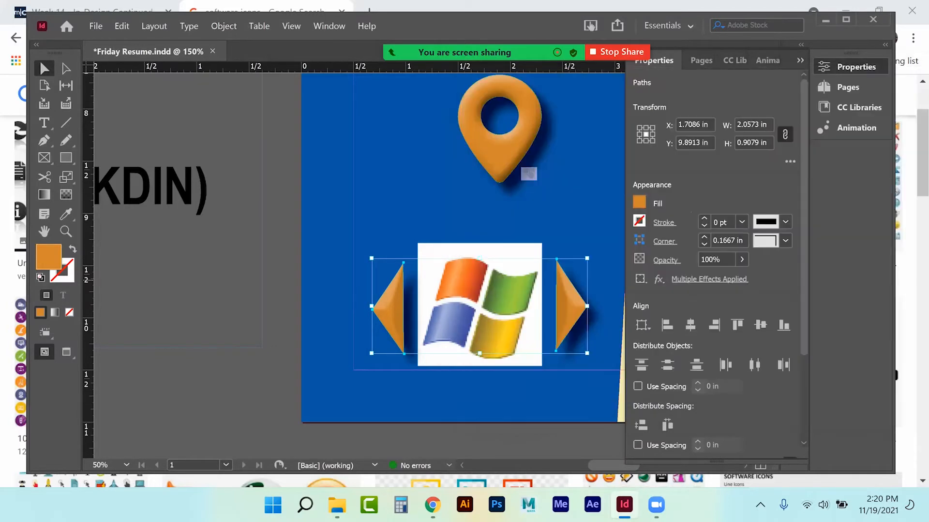
key(ctrl+shift+a)
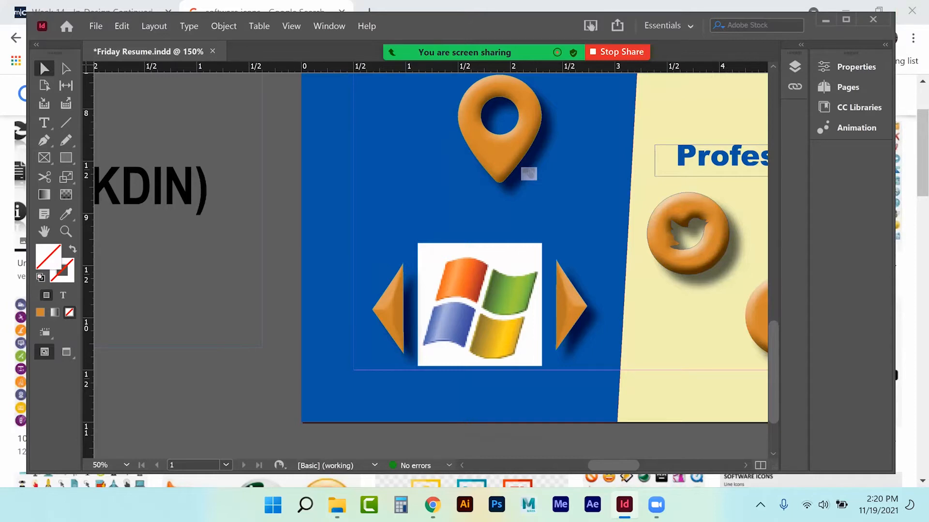
- Create a text frame reading SOFTWARE above the Windows icon on the Gallery layer
click(795, 66)
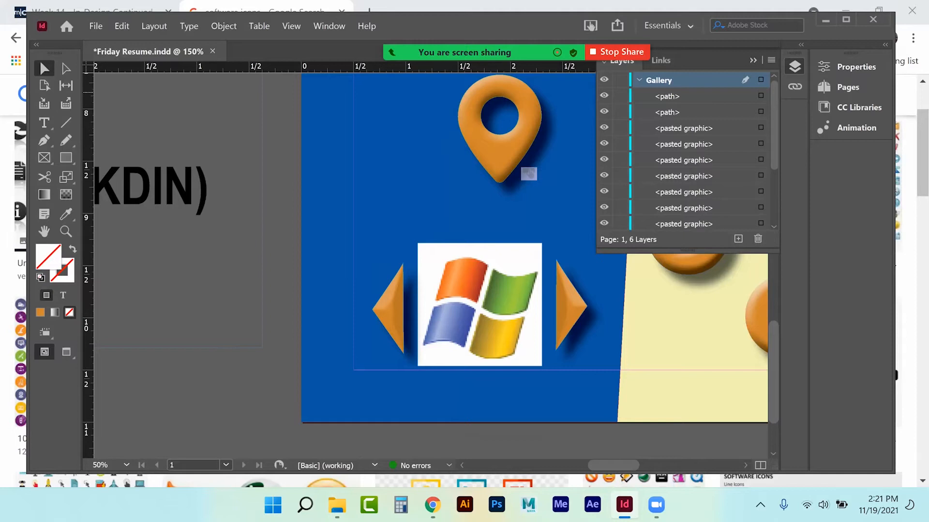
click(753, 60)
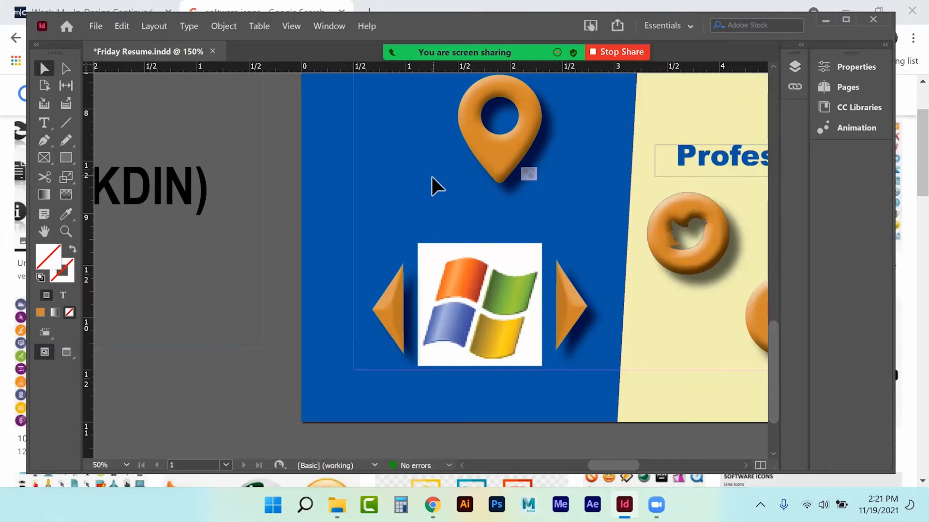
click(44, 123)
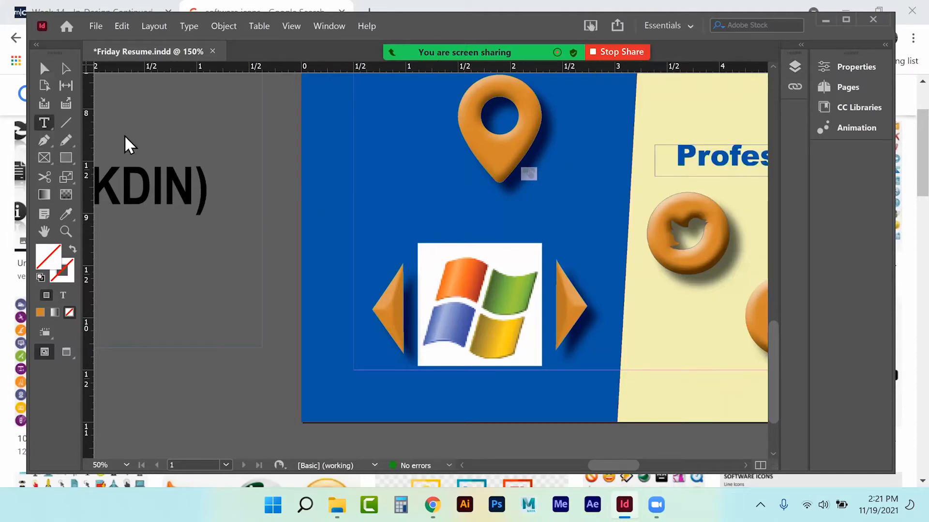
drag(392, 205, 556, 228)
text(SOFTWARE)
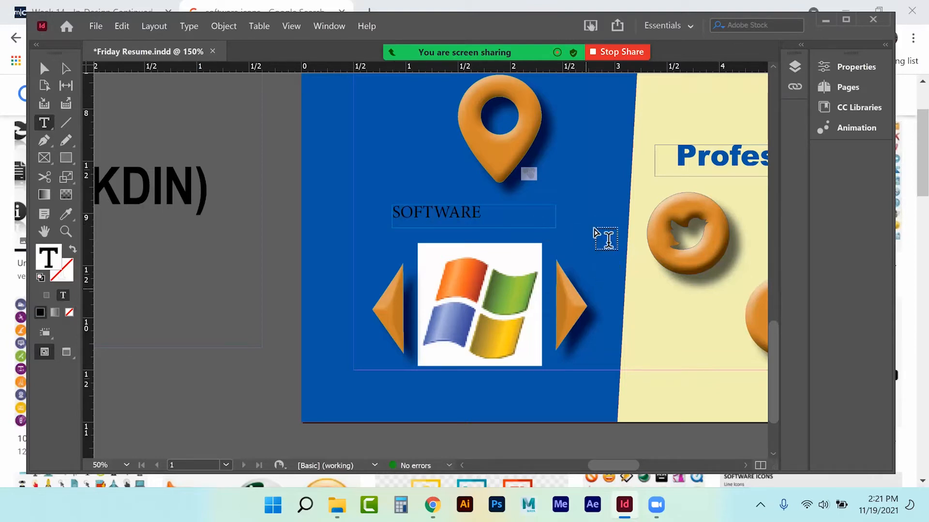
- Select the word SOFTWARE and apply blue text formatting sampled with the Eyedropper tool
drag(484, 218, 264, 271)
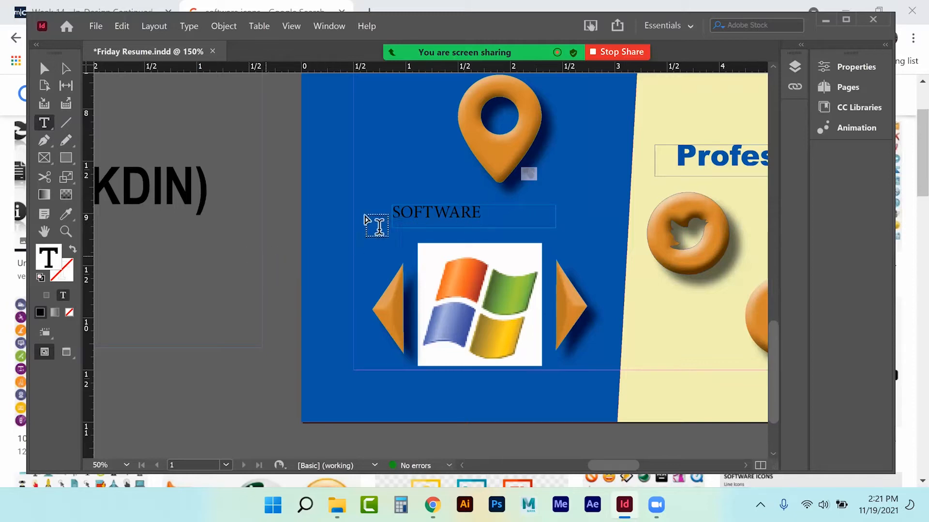
double_click(473, 219)
click(66, 213)
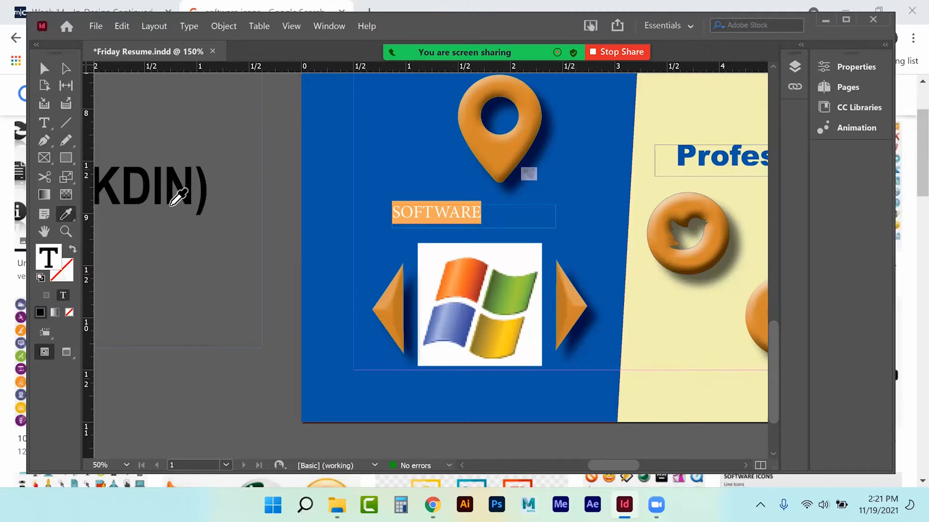
click(171, 203)
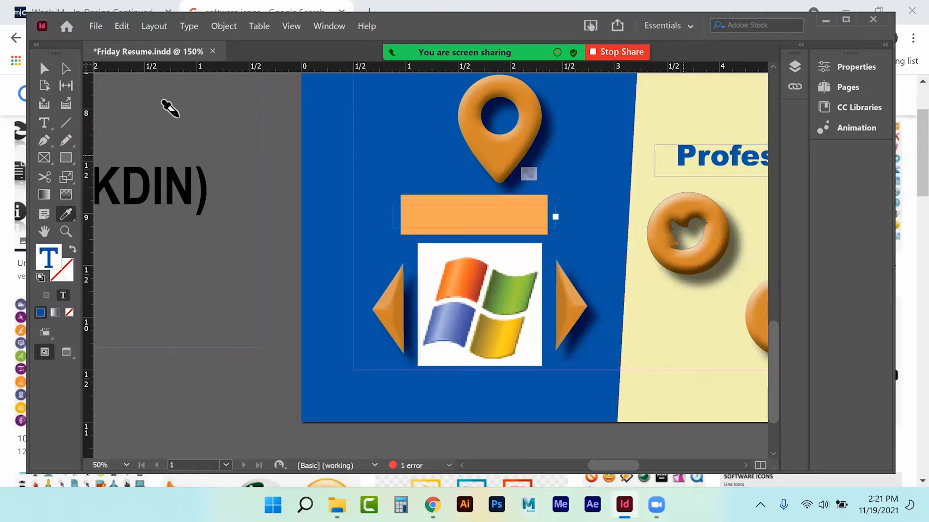
- Color the SOFTWARE heading text with the orange swatch R=215 G=136 B=44 and reduce its size to 16 pt
click(856, 67)
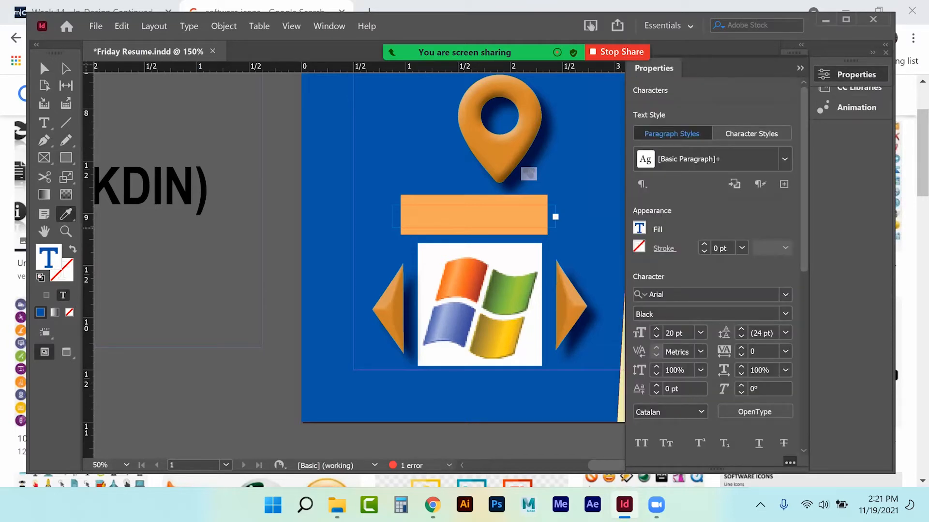
click(638, 228)
click(537, 402)
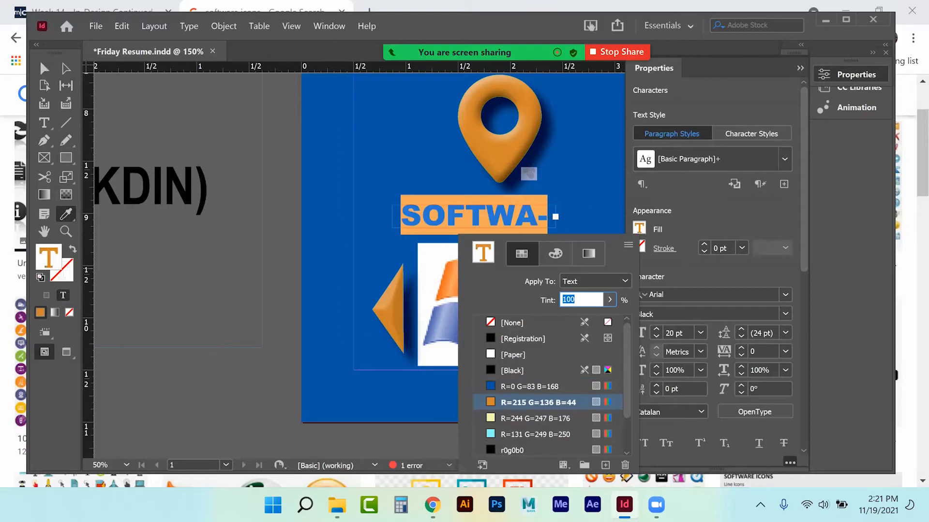
click(726, 270)
click(657, 337)
click(657, 336)
click(656, 337)
click(657, 336)
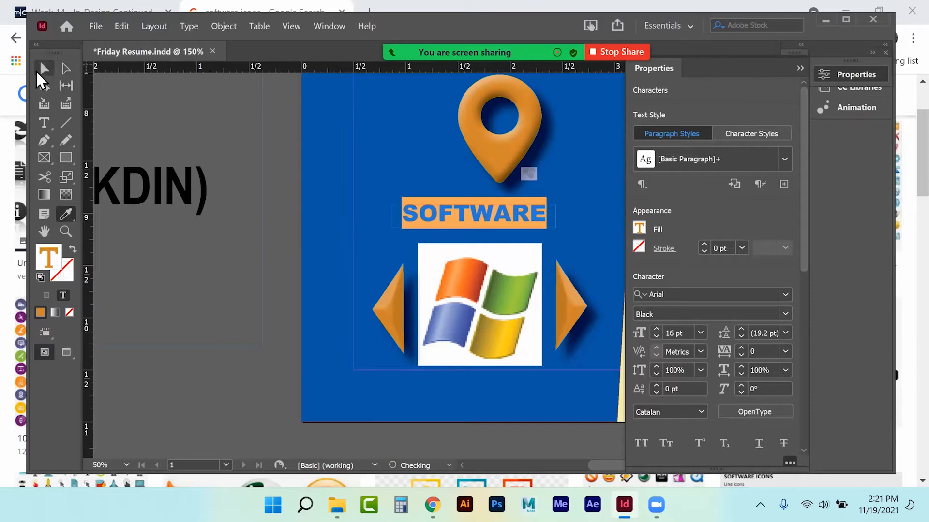
- Deselect the SOFTWARE text frame, collapse the properties, and reposition the frame so it sits centered above the Windows icon
click(44, 68)
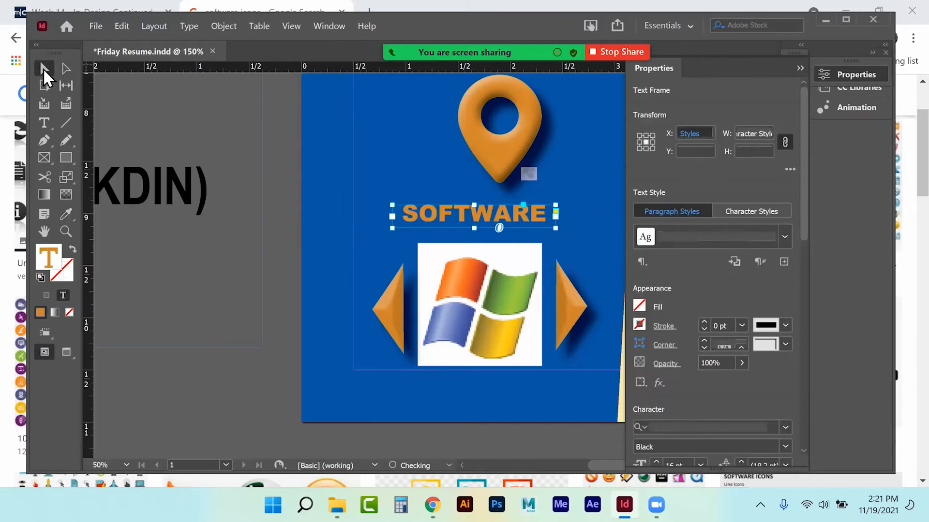
click(440, 203)
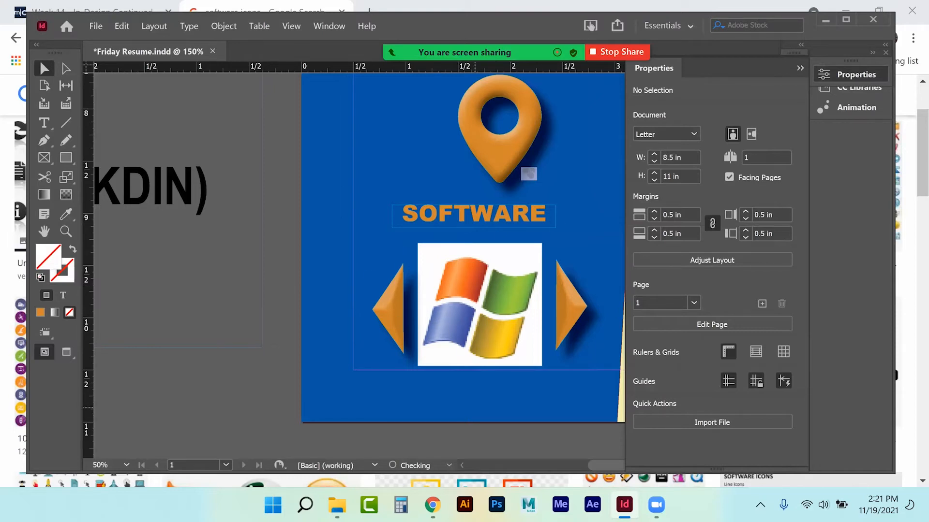
click(800, 68)
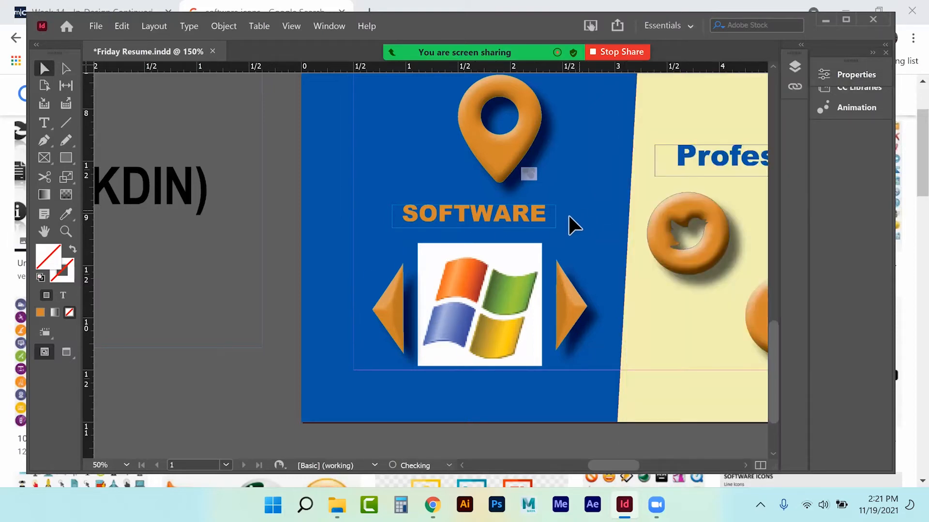
mouse_move(502, 218)
mouse_down()
mouse_move(478, 220)
mouse_move(492, 214)
mouse_up()
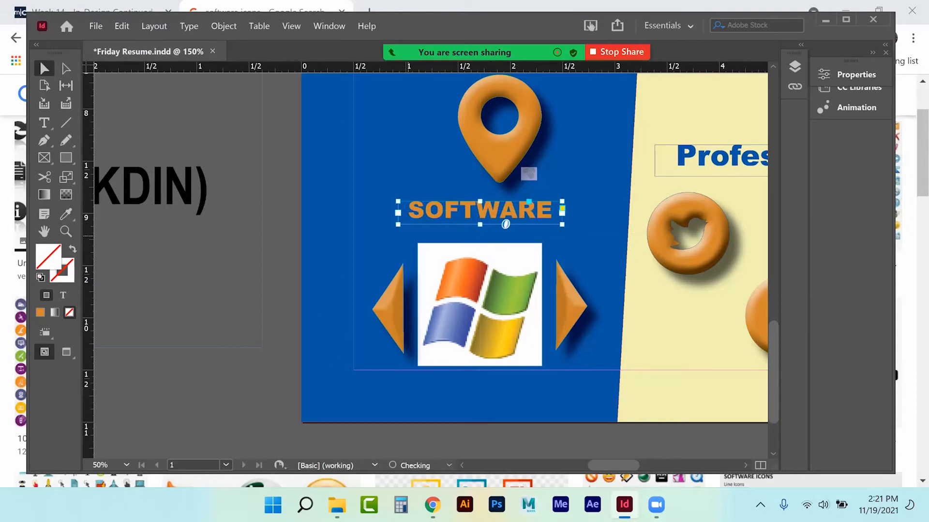
- Convert the selected stack of software icons into a multi-state object with a separate state for each icon
click(478, 240)
click(396, 319)
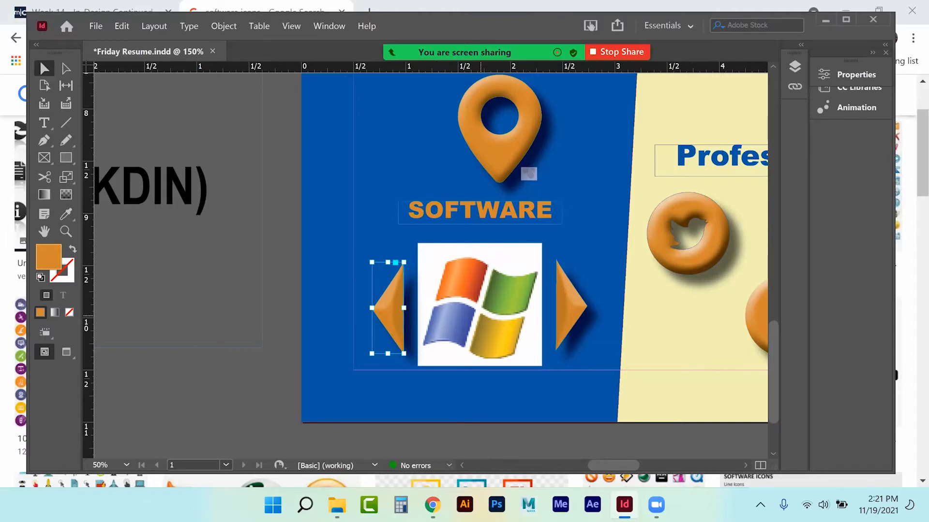
click(541, 244)
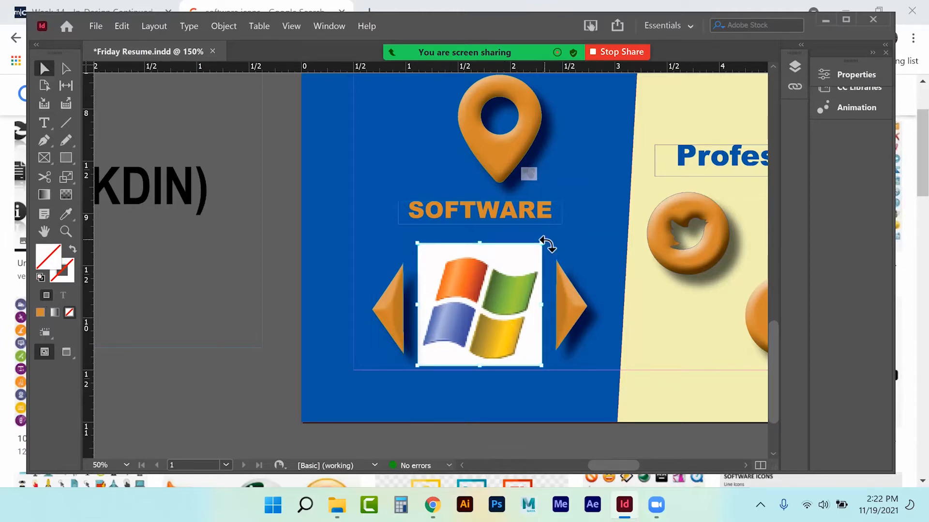
right_click(466, 259)
mouse_move(522, 355)
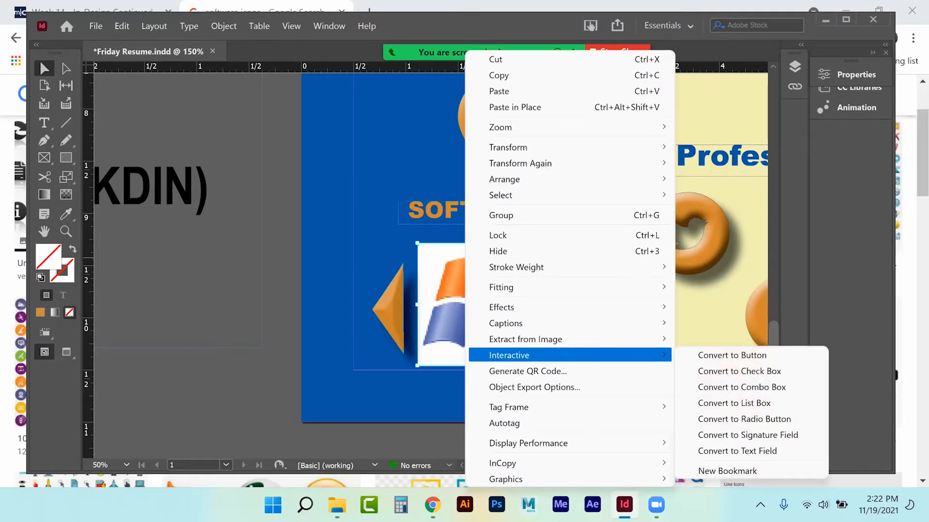
click(323, 27)
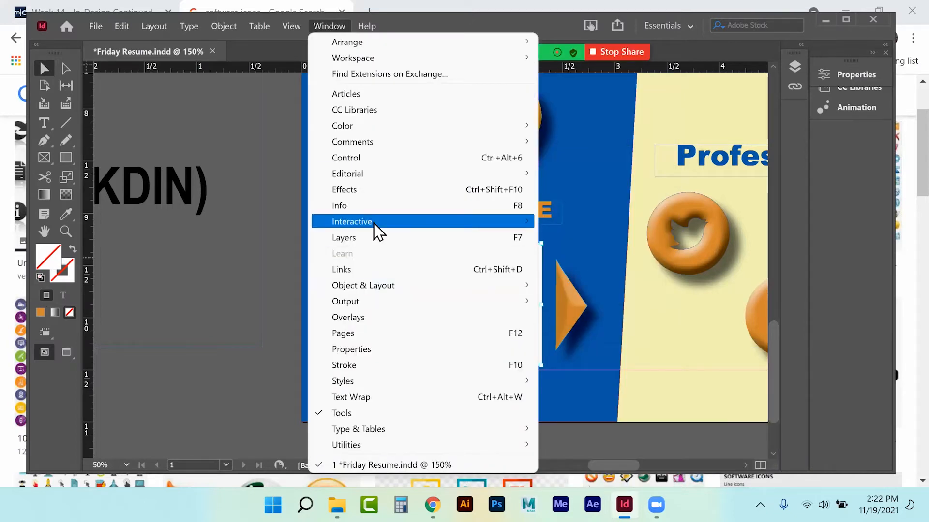
mouse_move(457, 221)
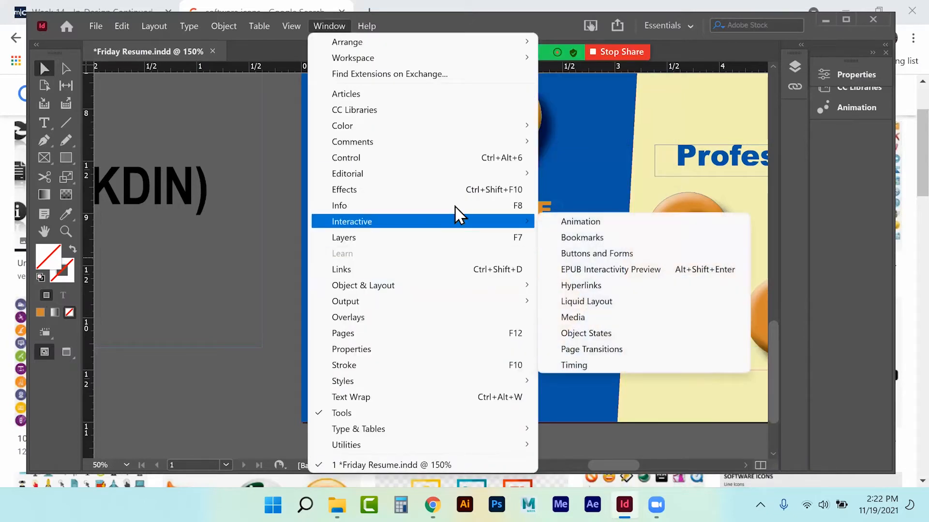
click(600, 334)
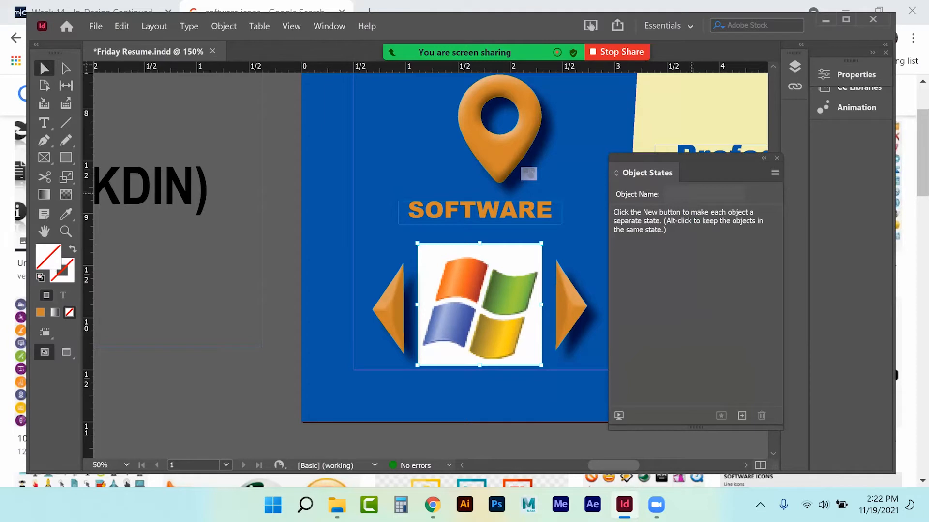
click(741, 416)
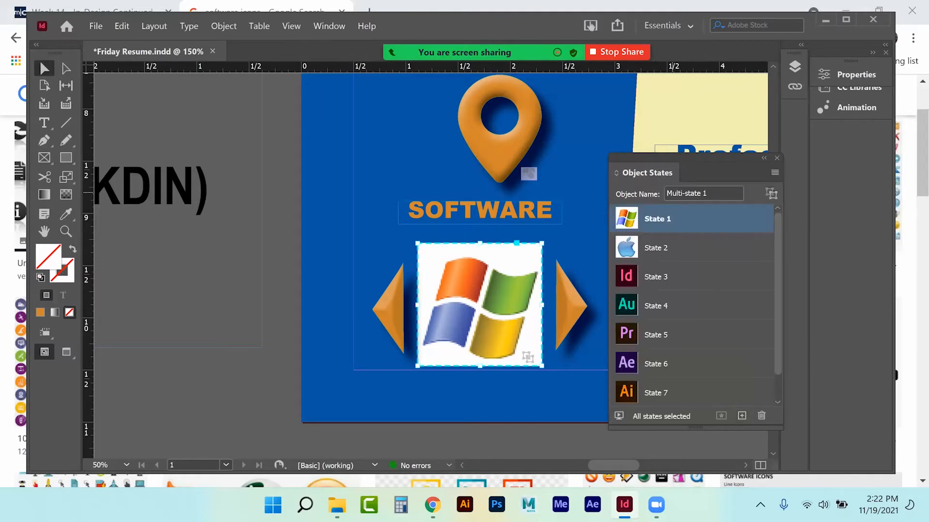
- Name the multi-state object Software State
drag(717, 193, 629, 198)
text(Sof)
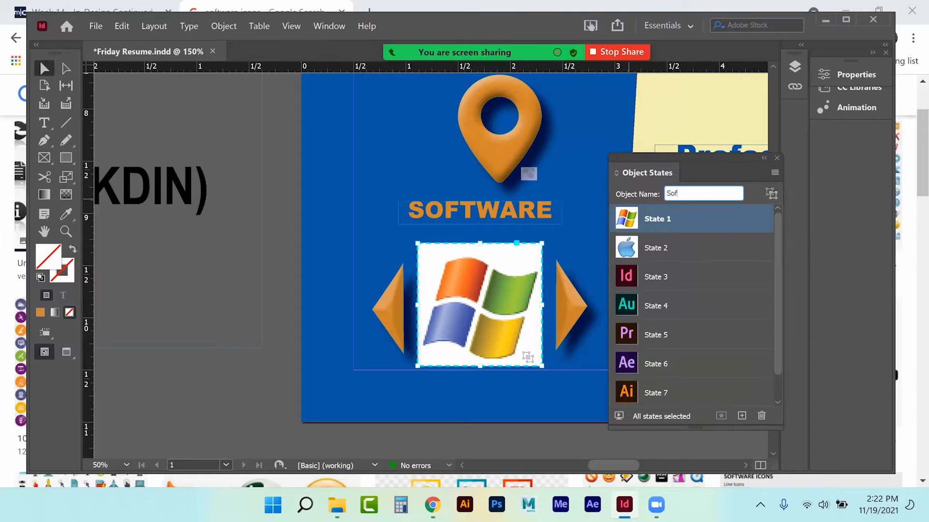
text(tware State)
key(Return)
- Reorder the object states so the Photoshop icon follows the Apple icon and the Illustrator icon comes right after Photoshop
scroll(692, 305, down, 1)
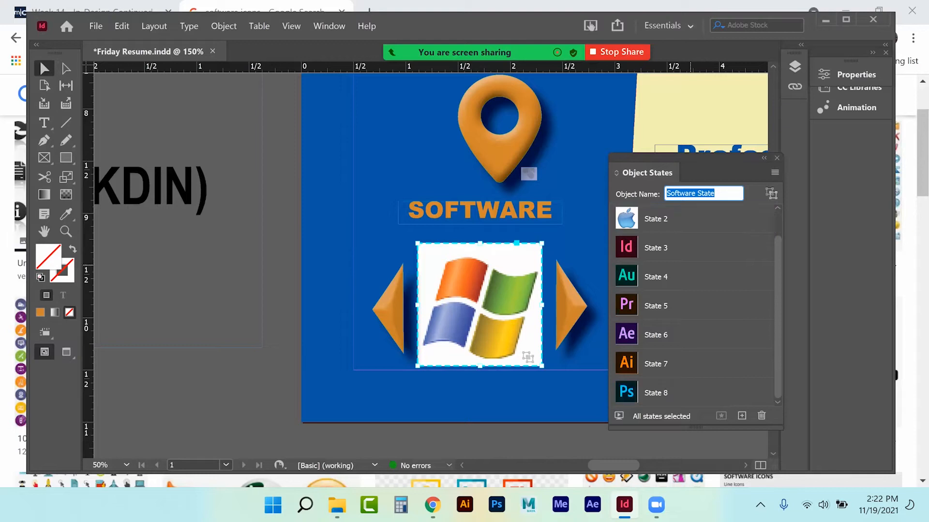
drag(691, 392, 691, 233)
scroll(692, 305, up, 1)
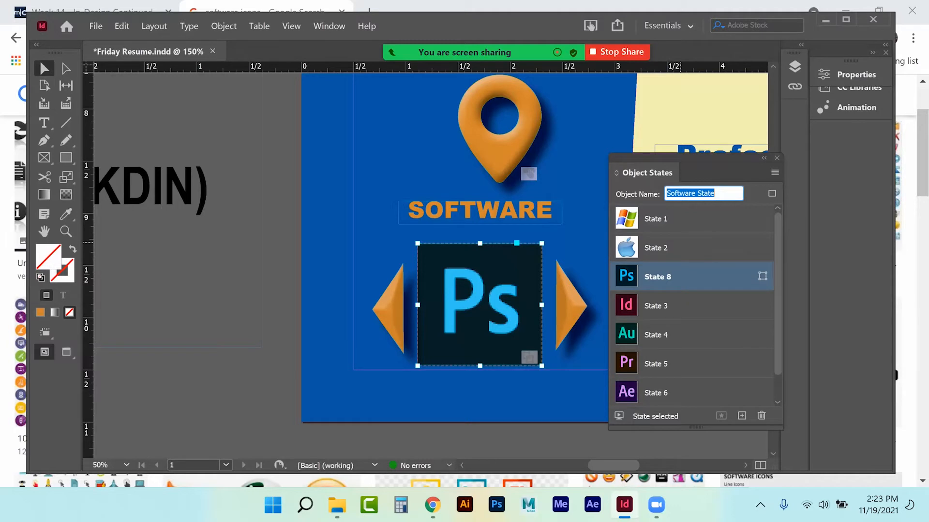
scroll(660, 390, down, 1)
click(660, 392)
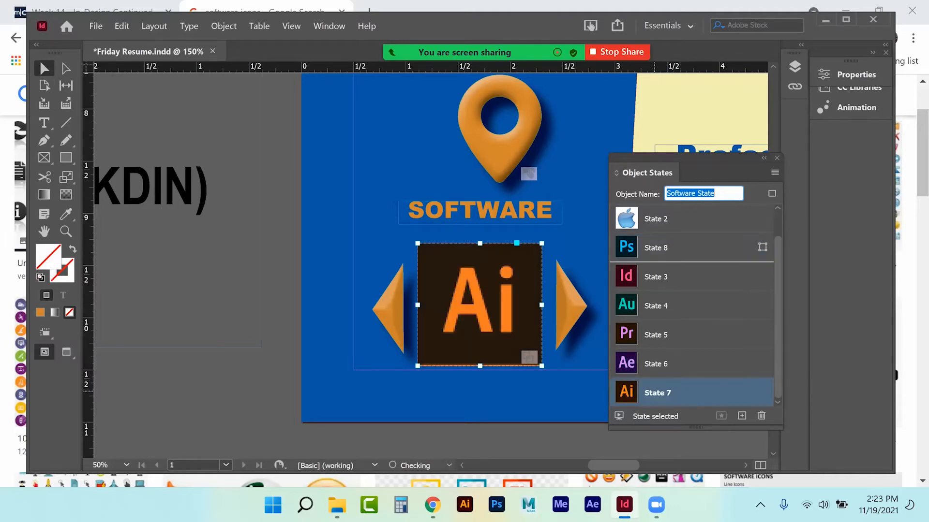
drag(660, 392, 660, 264)
- Arrange the After Effects, Premiere Pro and Audition states in that order after Illustrator, leaving InDesign last
click(656, 392)
drag(656, 393, 656, 291)
click(656, 393)
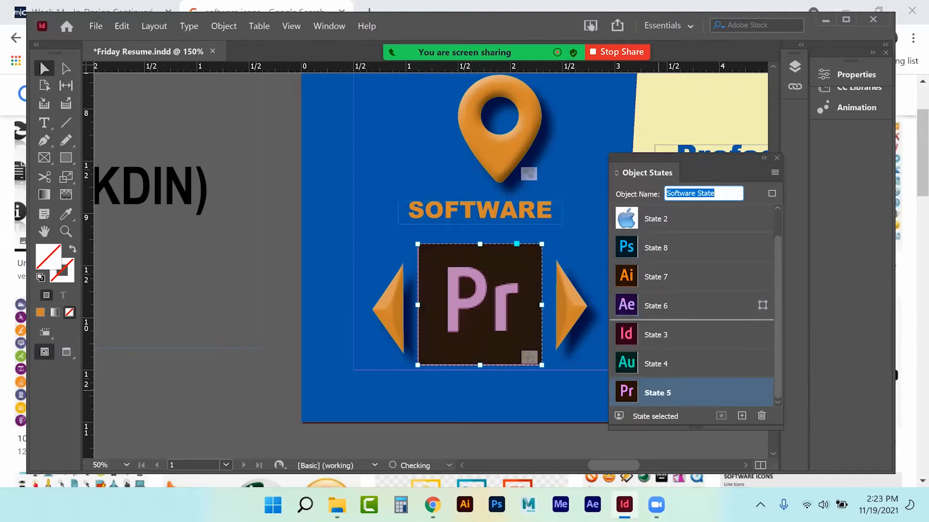
drag(656, 392, 656, 321)
click(656, 393)
drag(656, 393, 656, 350)
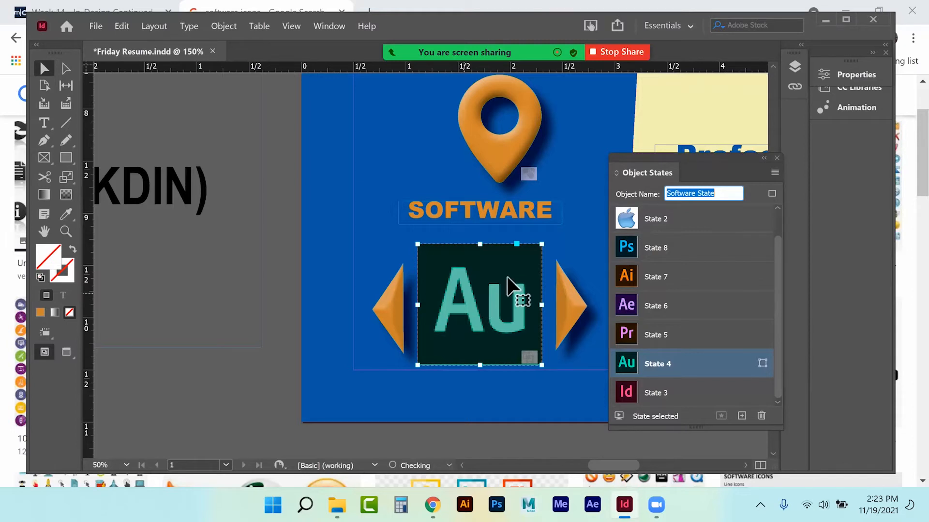
scroll(667, 270, up, 1)
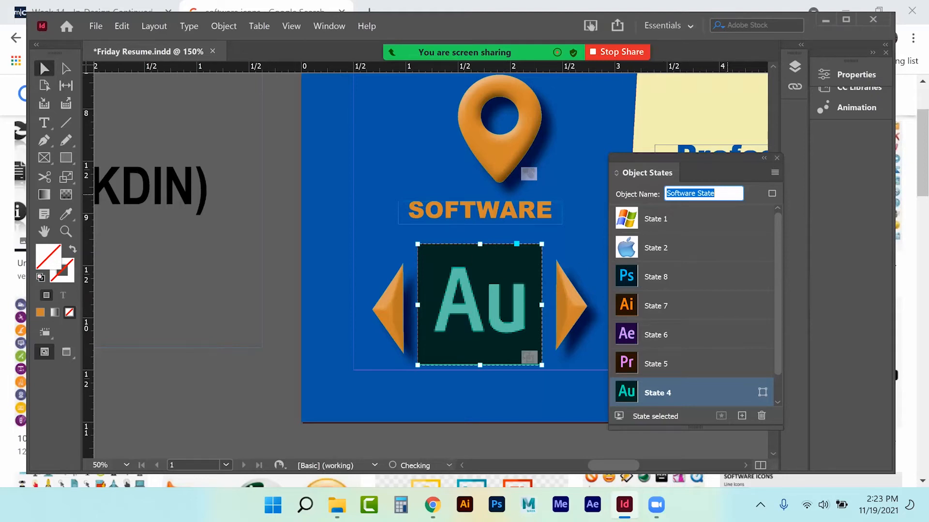
- Convert the left arrow into a button named Previous Icon with a Go To Previous State action for Software State
click(397, 322)
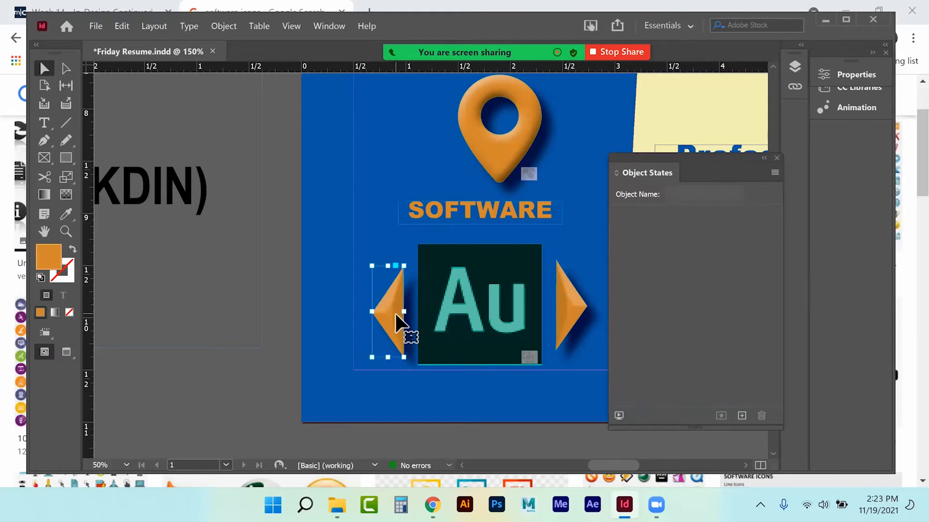
right_click(396, 320)
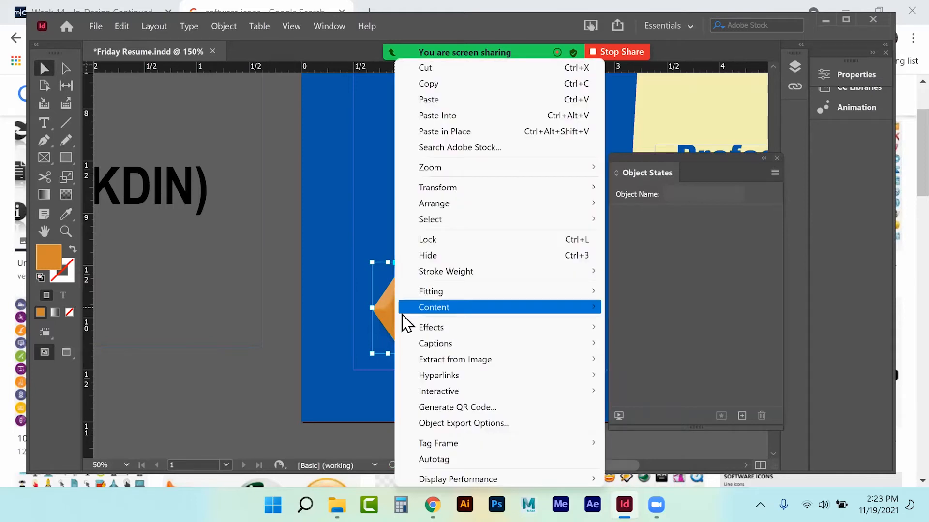
mouse_move(484, 391)
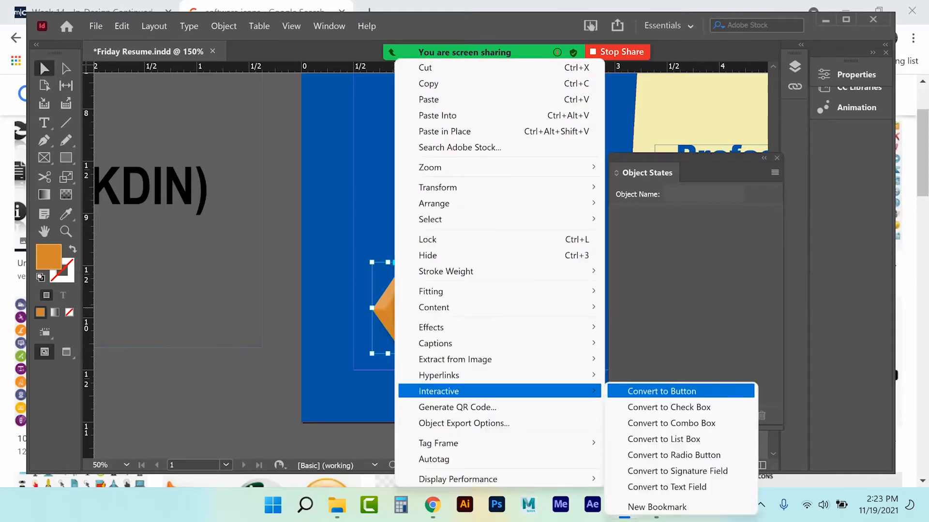
click(677, 392)
text(Previous)
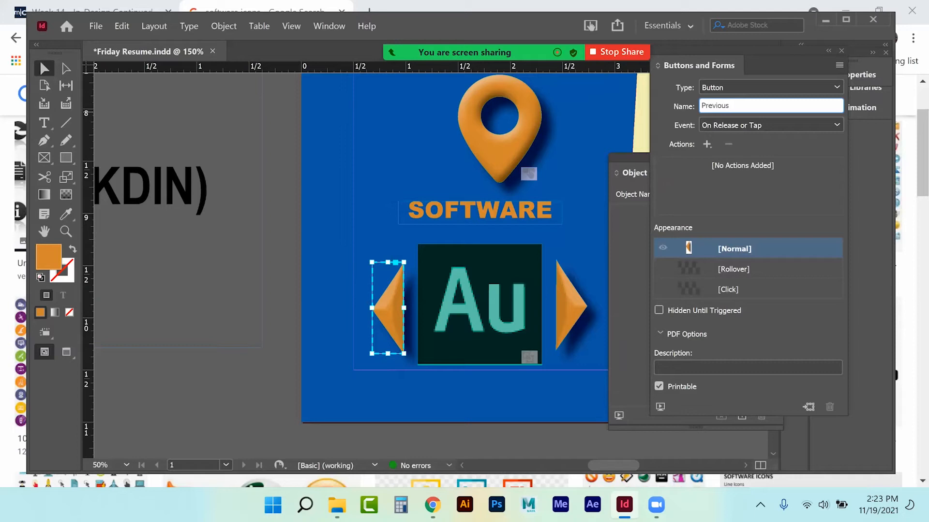
text(Icon)
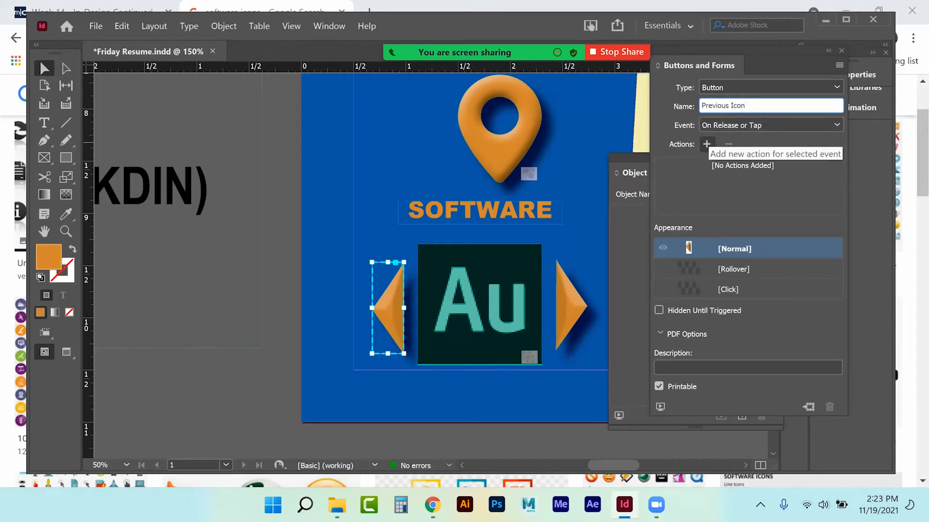
click(706, 144)
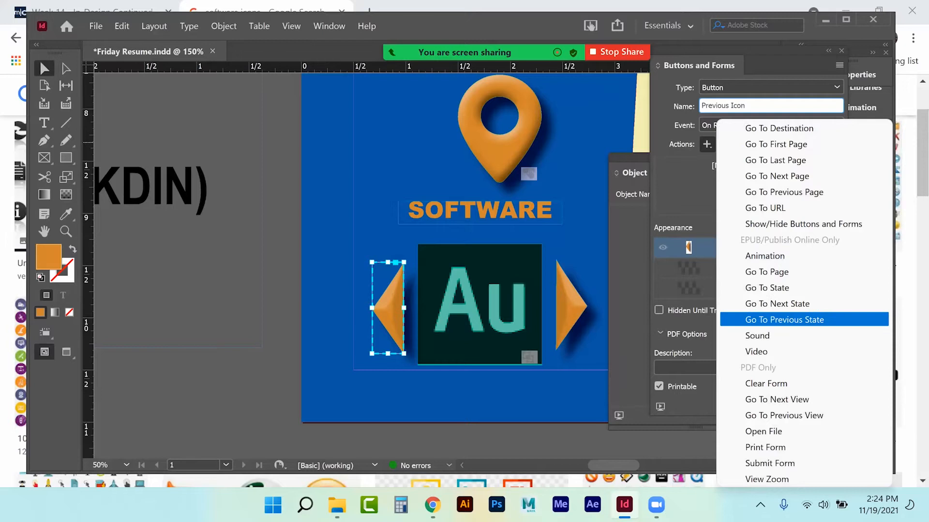
click(785, 319)
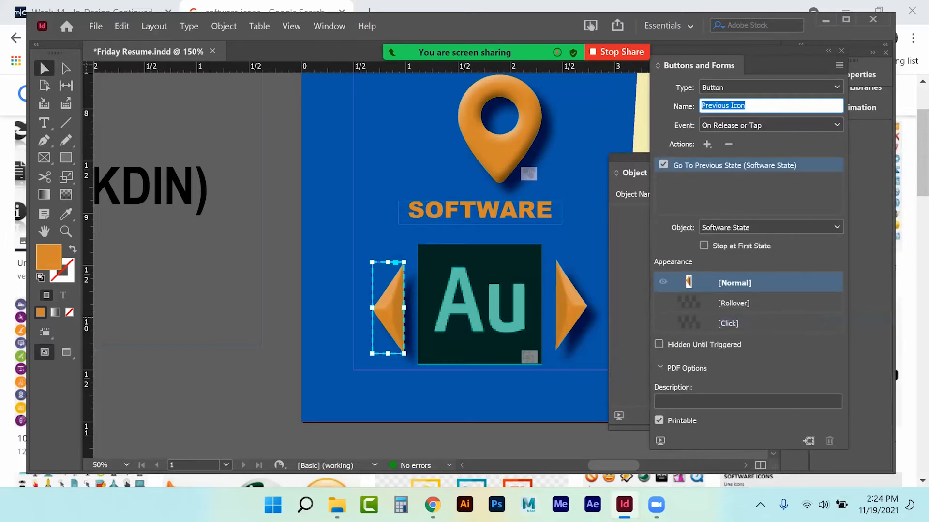
- Convert the right arrow into a button and name it Next State
click(581, 310)
click(769, 87)
click(715, 99)
click(769, 106)
text(Next )
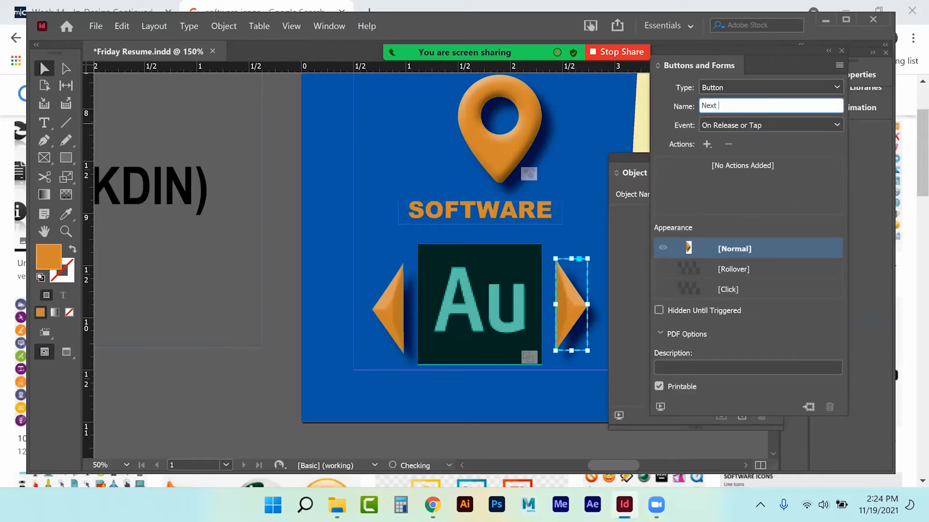
text(State)
- Add a Go To Next State action to the right arrow button, with Software State as its object
click(707, 144)
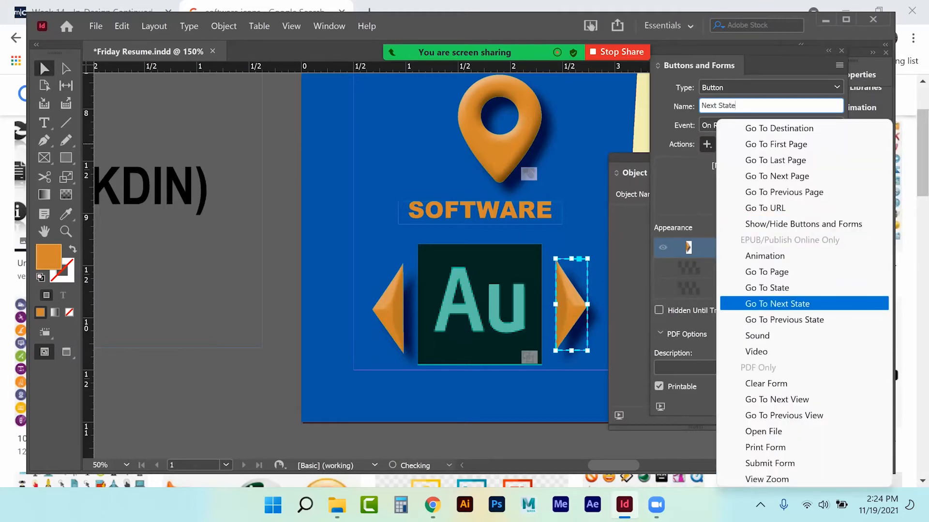
key(Return)
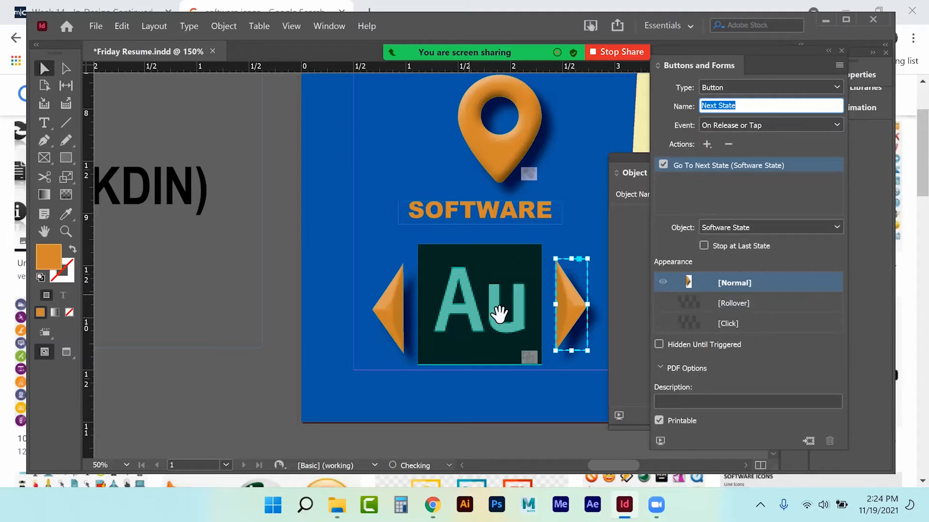
click(772, 228)
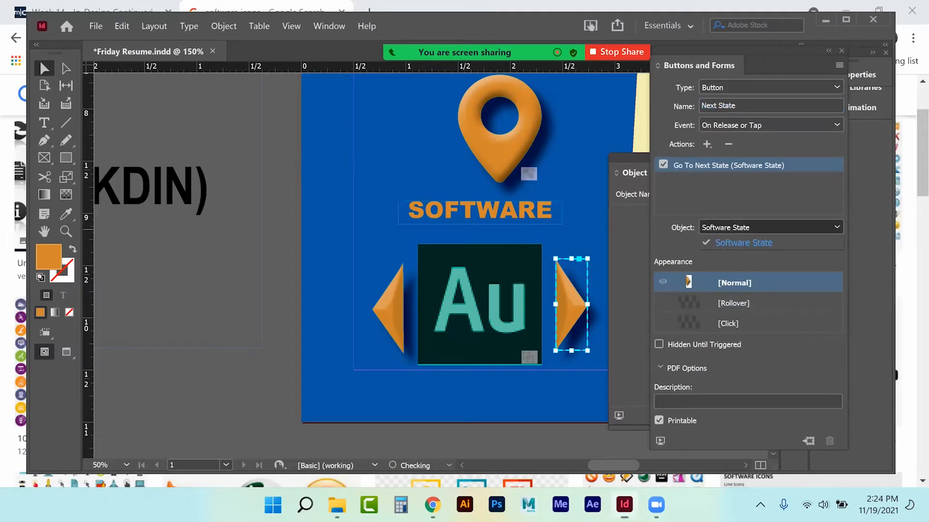
click(744, 243)
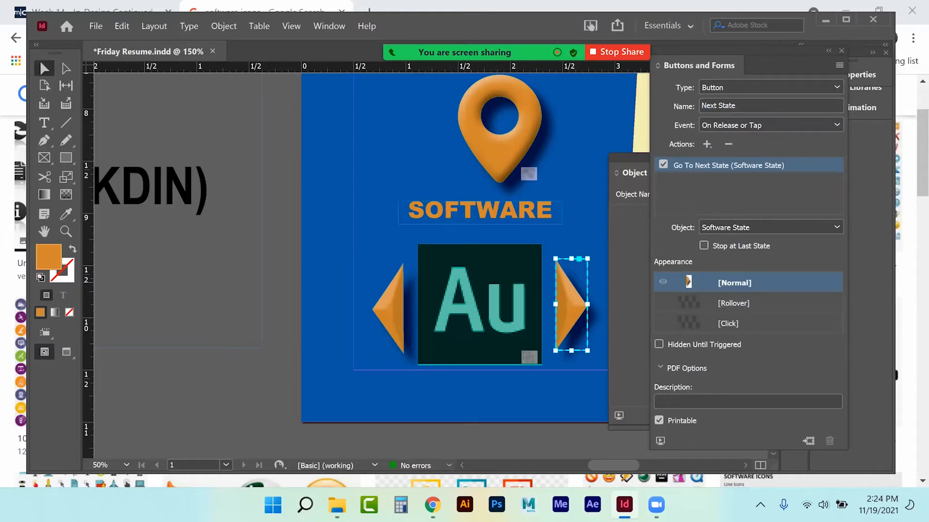
- Preview the page's interactivity and test the left arrow of the software icon gallery
click(490, 271)
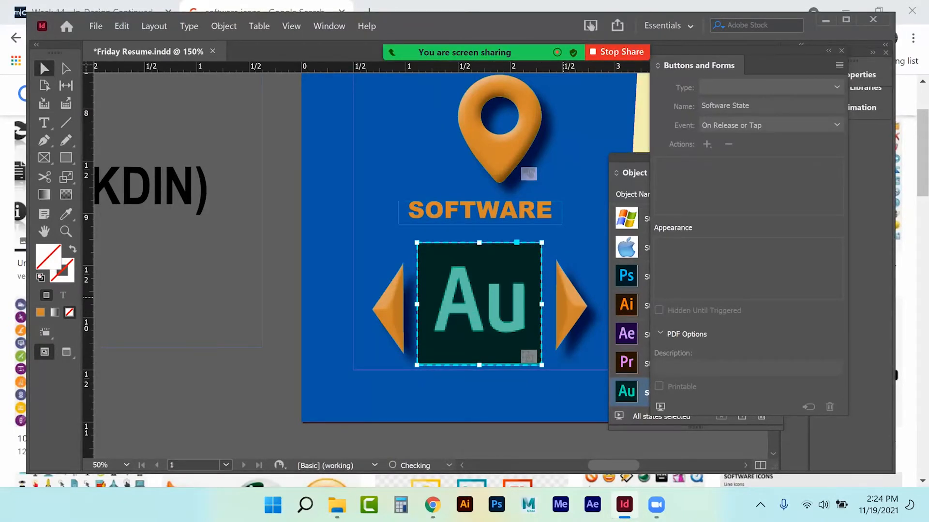
click(660, 407)
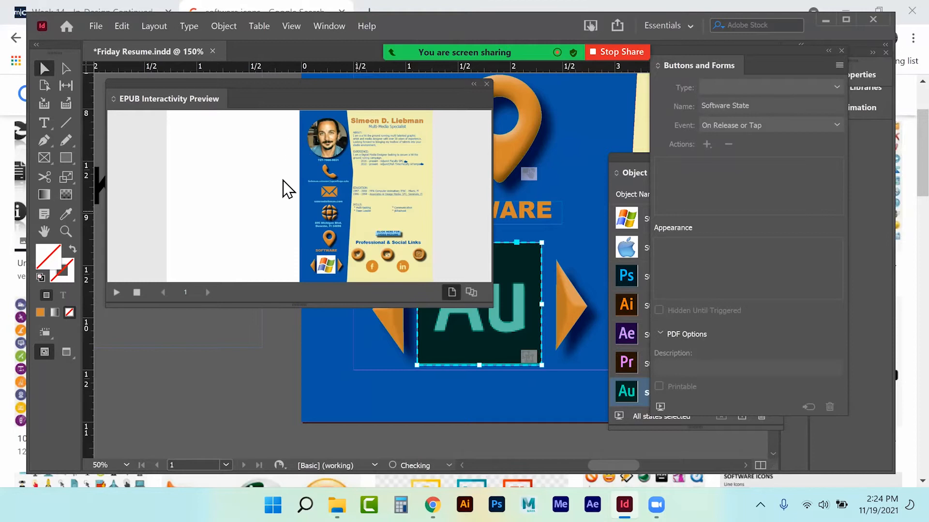
click(314, 271)
click(314, 271)
click(314, 271)
click(314, 270)
click(315, 270)
- Cycle through the software icons with the right arrow in the preview, and close the preview and the interactive panels
click(343, 268)
click(344, 268)
click(343, 268)
click(343, 267)
click(343, 267)
click(343, 267)
click(343, 267)
click(343, 267)
click(344, 267)
click(343, 267)
click(344, 267)
click(343, 267)
click(342, 267)
click(341, 268)
click(342, 267)
click(341, 268)
click(342, 267)
click(342, 268)
click(342, 268)
click(342, 268)
click(486, 85)
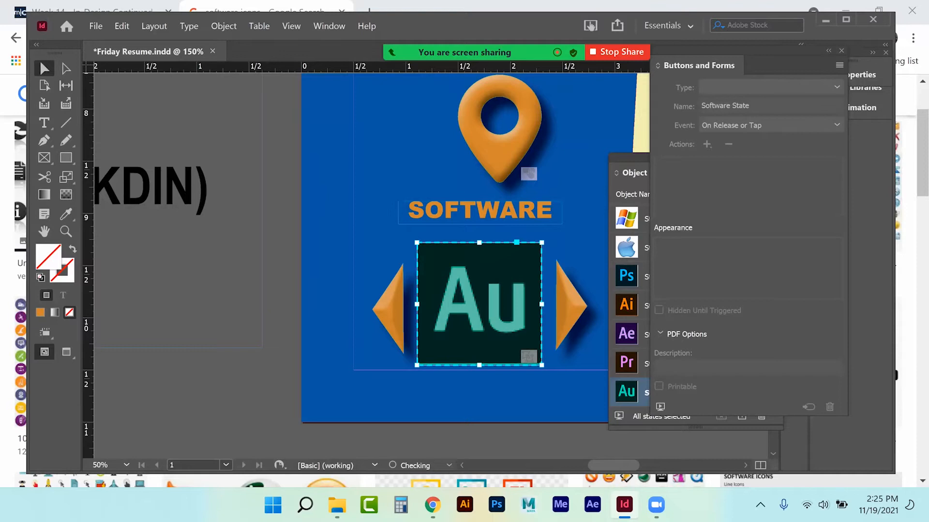
click(841, 51)
click(776, 157)
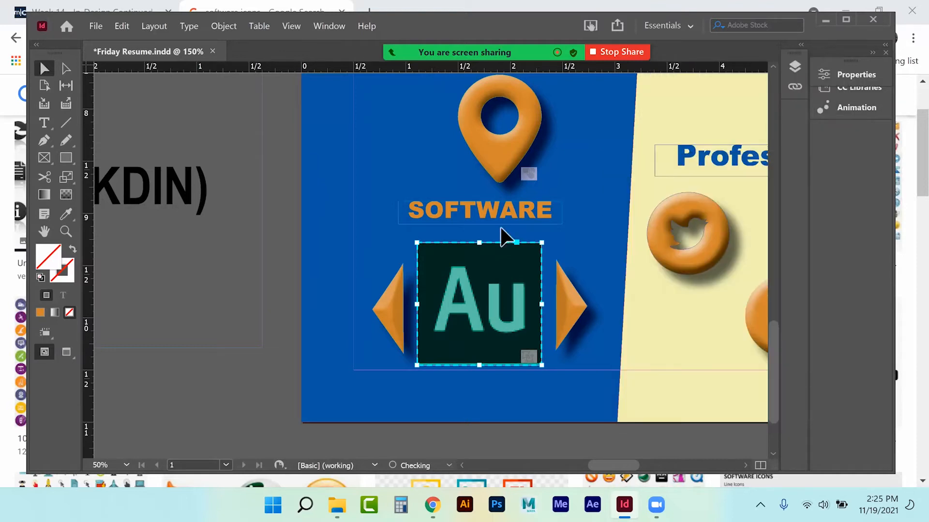
- Export the document as an interactive PDF named Friday Resume, replacing the existing file and accepting the RGB conversion
click(95, 26)
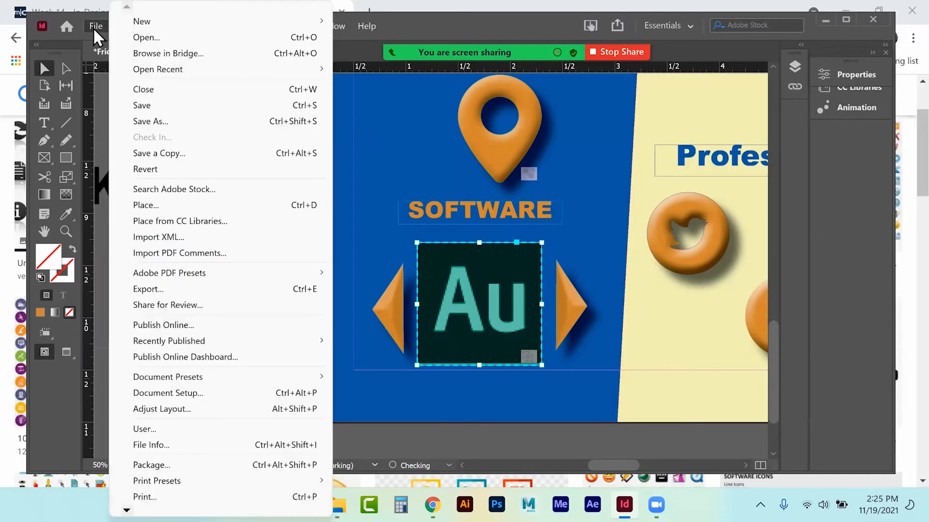
click(148, 289)
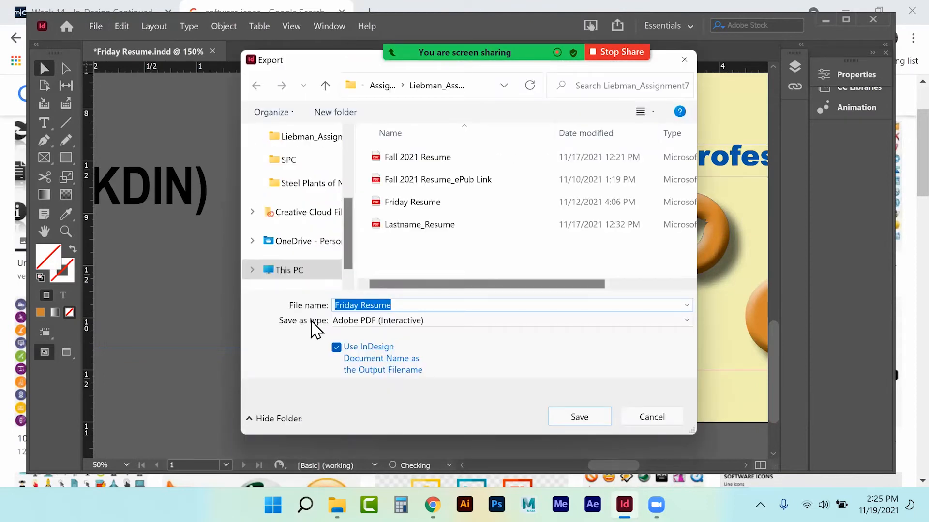
click(416, 310)
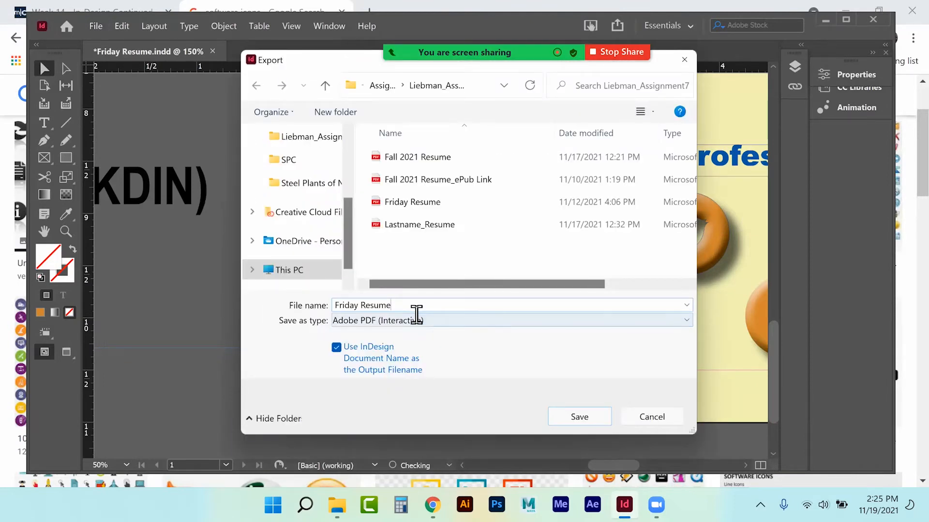
key(Return)
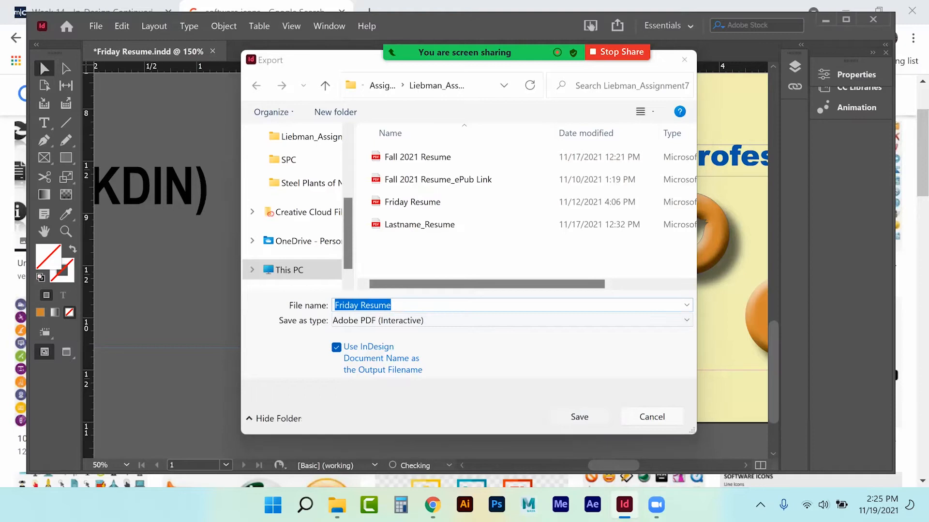
click(504, 255)
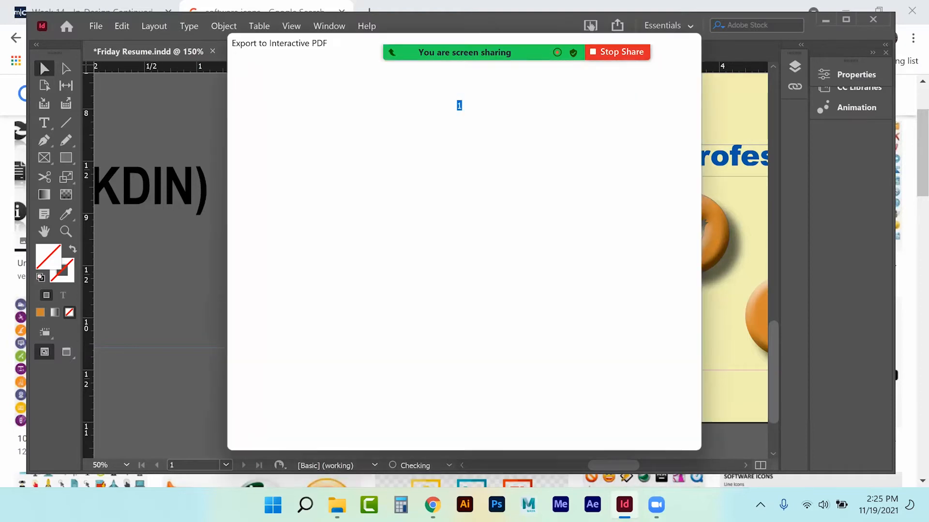
key(Return)
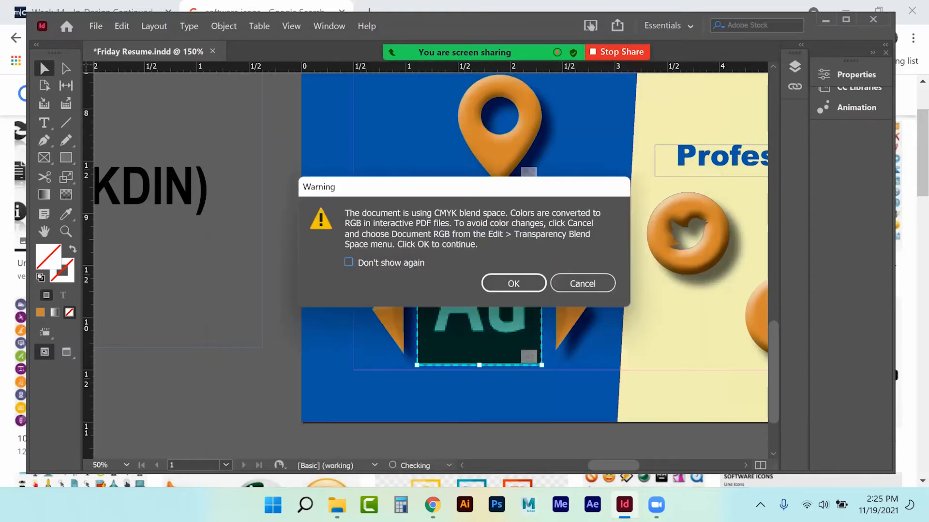
click(518, 285)
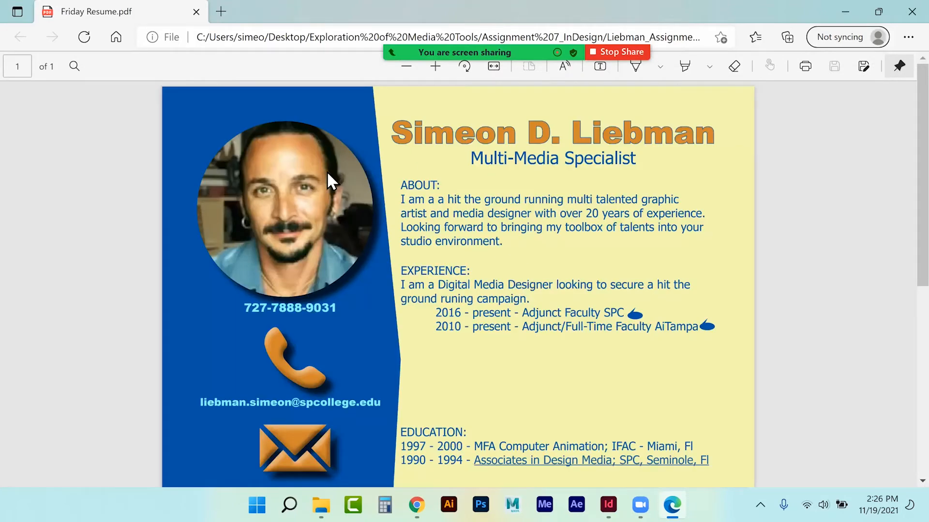
- Look through the exported PDF and test the pop-up button beside the Adjunct Faculty SPC entry
scroll(334, 181, down, 3)
scroll(336, 272, down, 5)
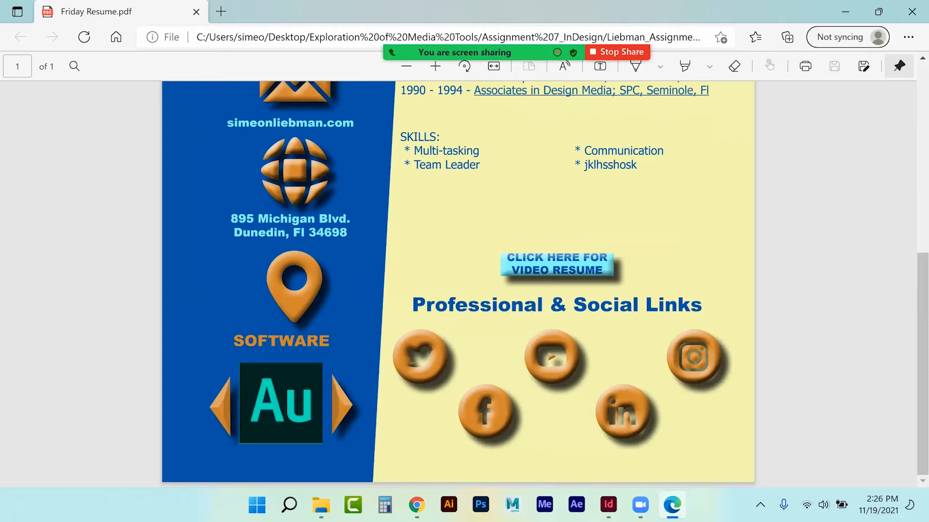
scroll(458, 285, up, 8)
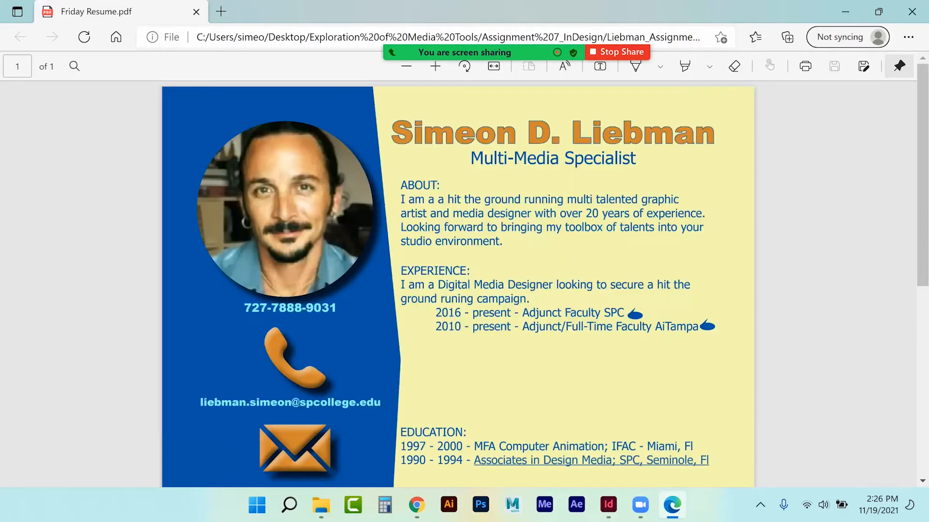
click(635, 313)
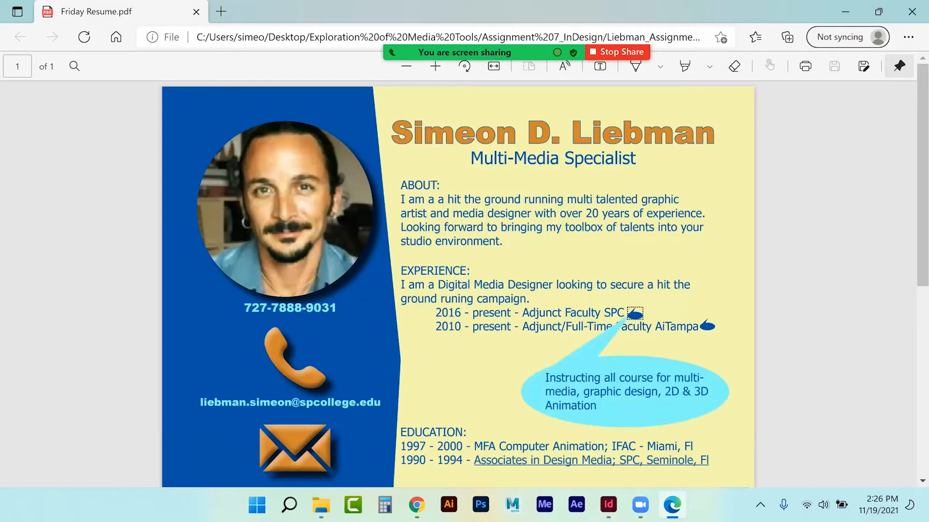
click(625, 392)
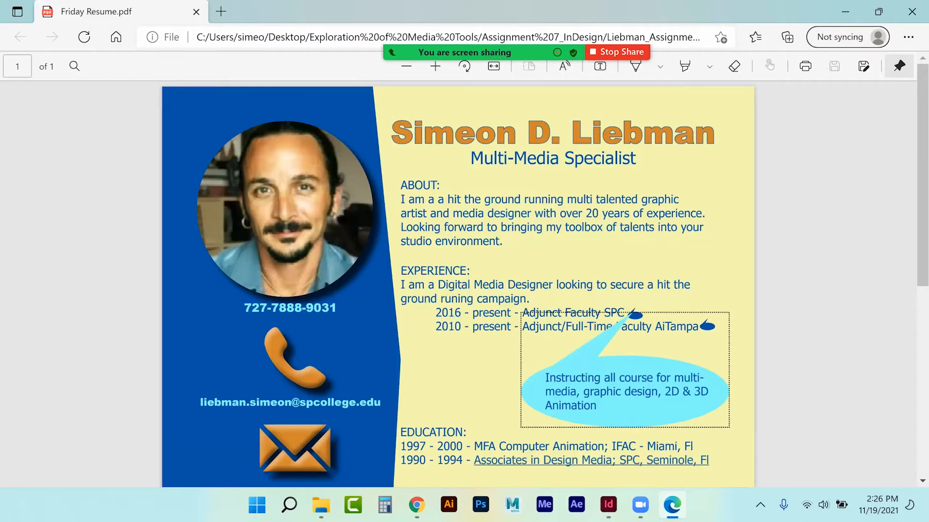
- Test both arrows of the software icon gallery in the exported PDF and close the file
scroll(458, 285, down, 7)
click(223, 409)
click(343, 408)
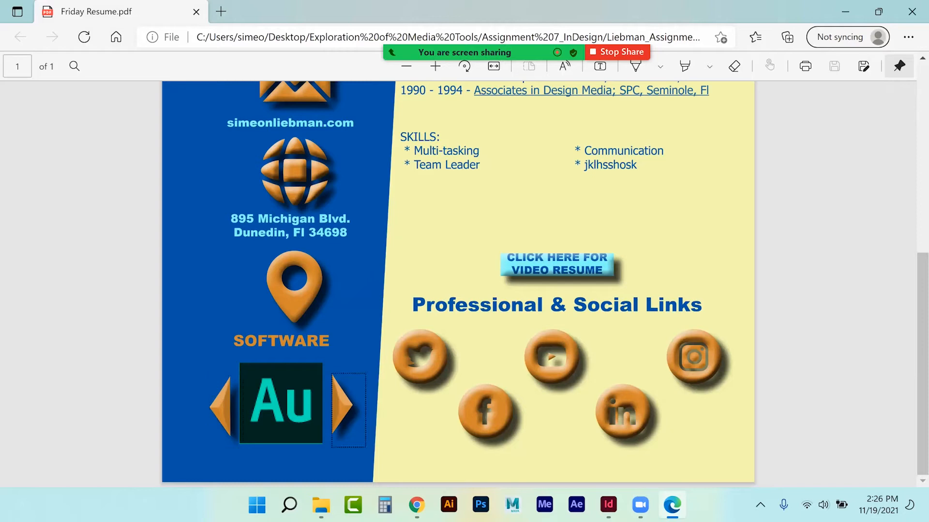
click(222, 409)
click(343, 407)
click(222, 409)
click(913, 12)
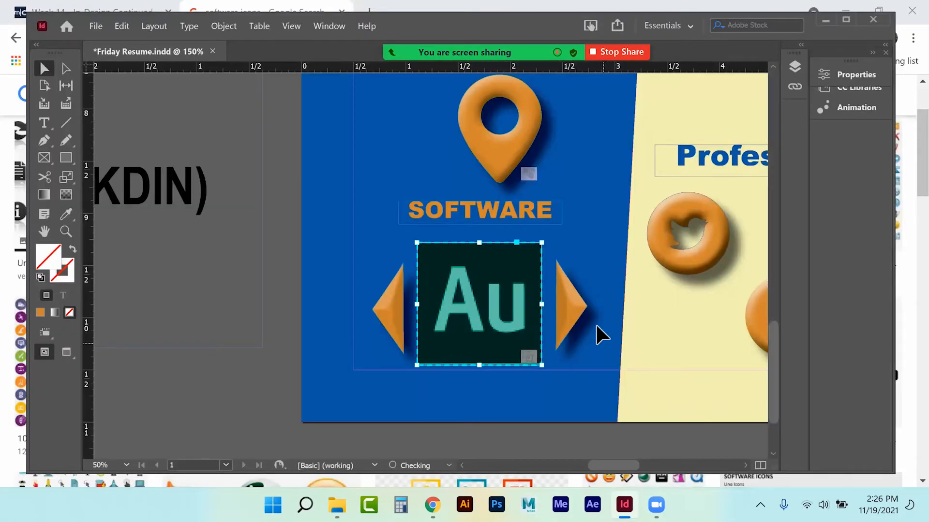
- Set the document's number of pages to 2 to add a blank page after the resume
key(ctrl+minus)
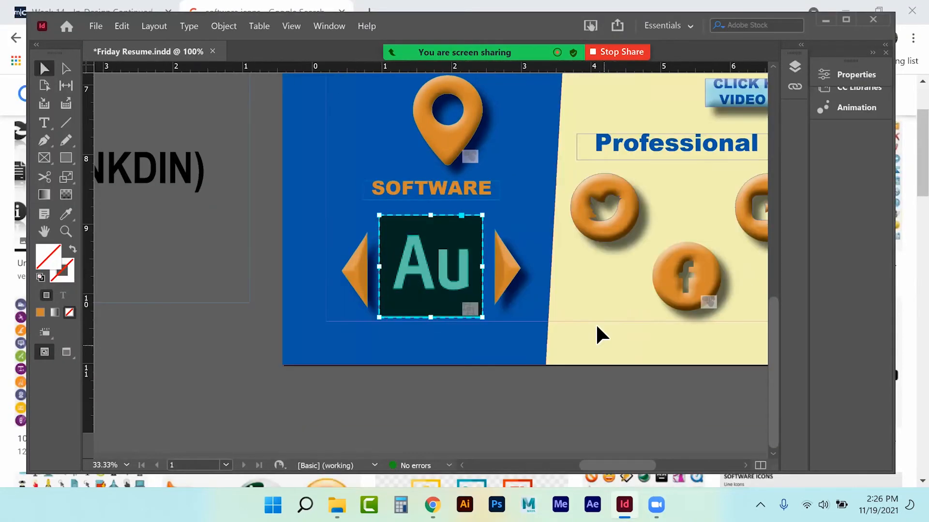
key(ctrl+minus)
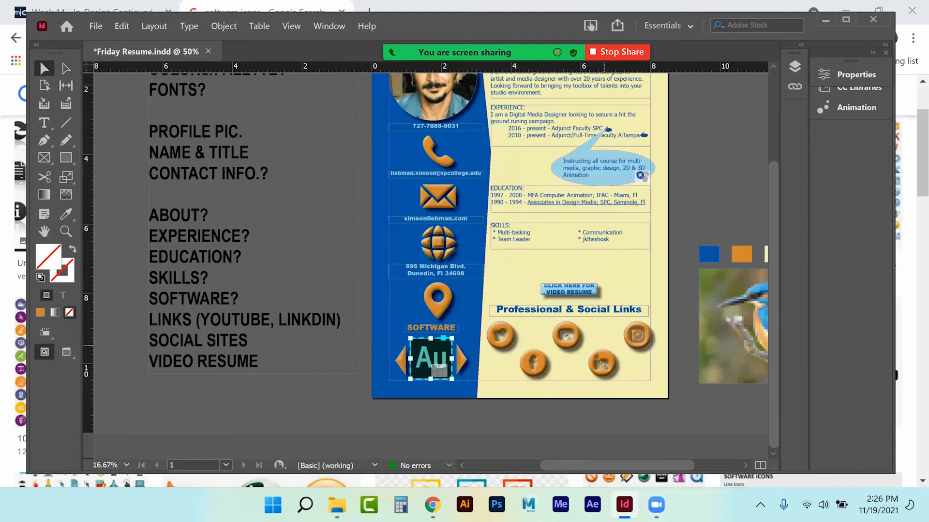
scroll(476, 323, up, 1)
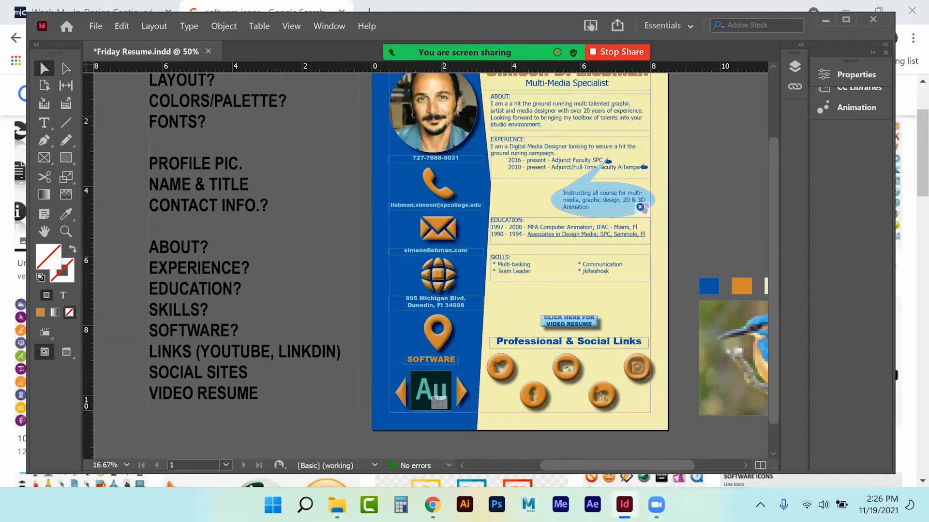
click(854, 74)
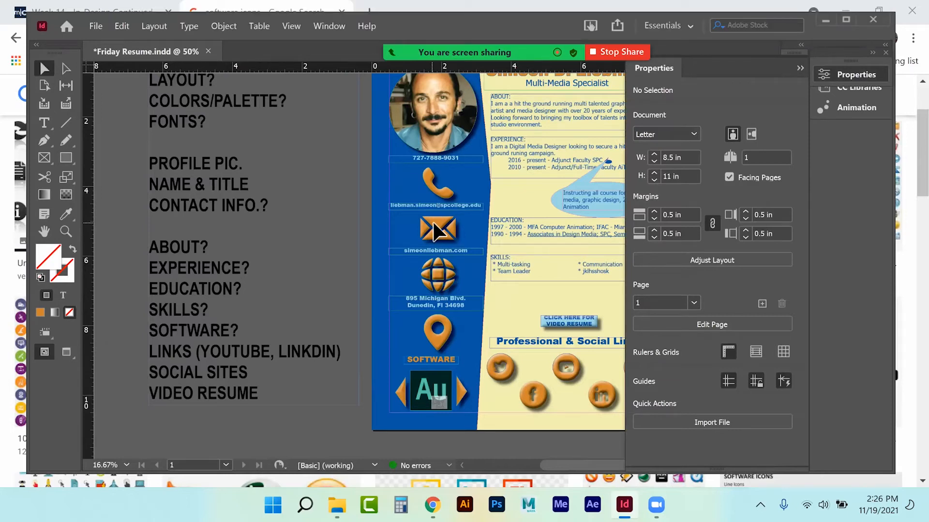
click(766, 157)
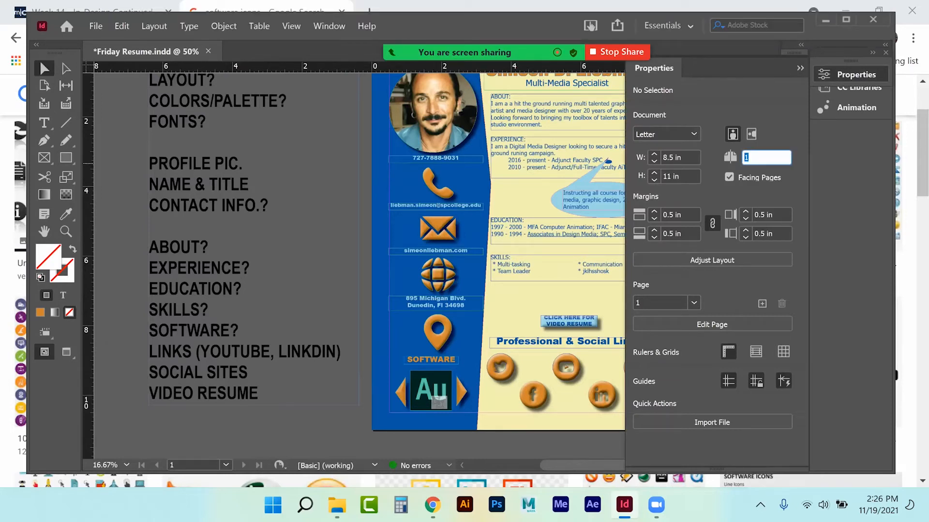
text(2)
key(Return)
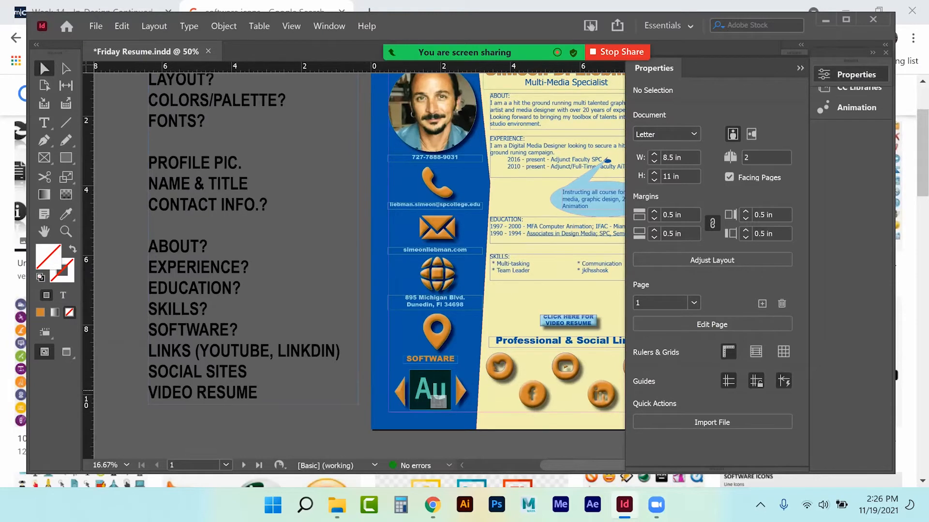
click(800, 68)
key(ctrl+minus)
key(ctrl+minus)
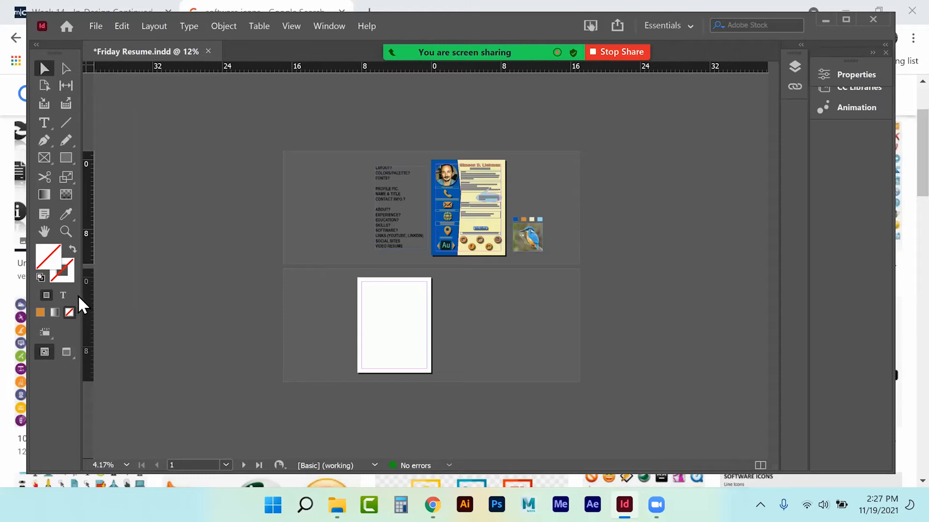
- Switch to File Explorer and open the Photos folder inside Exploration of Media Tools > Assignment 4_AfterEffect
click(66, 232)
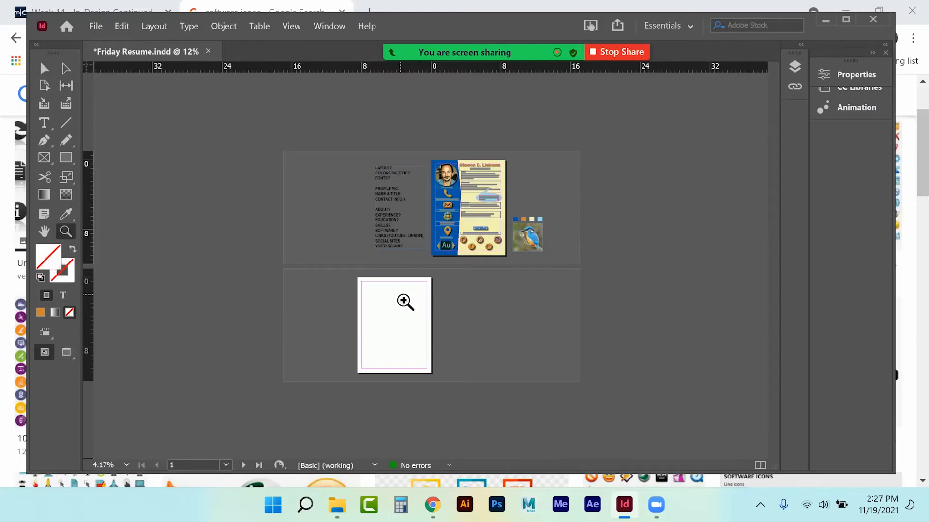
click(361, 305)
click(361, 305)
click(417, 254)
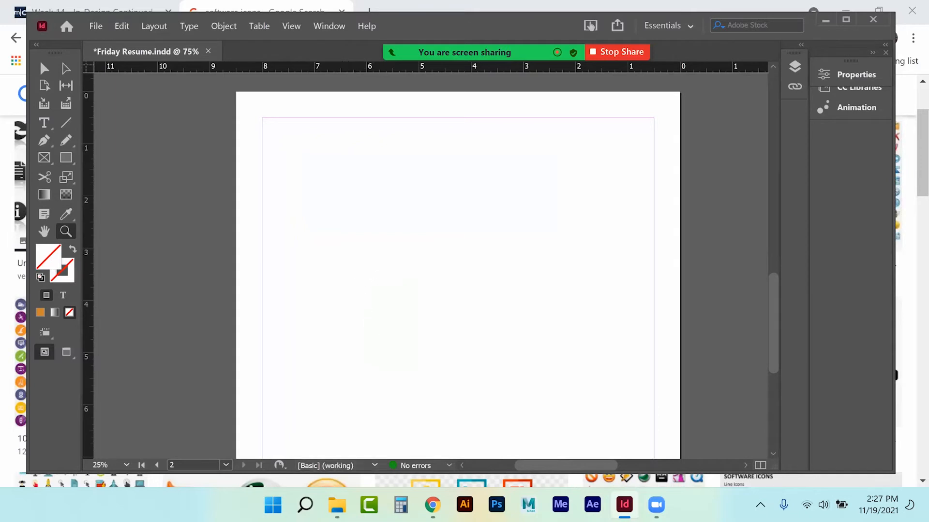
click(337, 505)
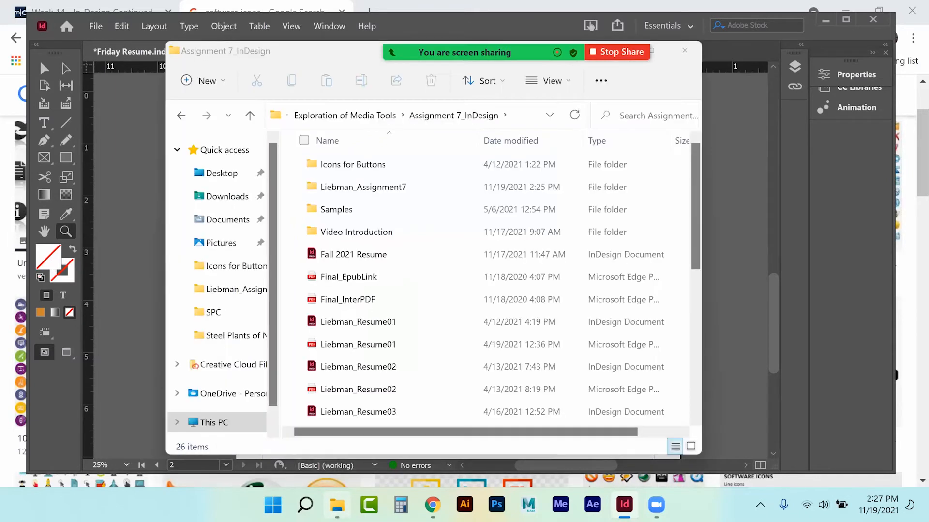
click(356, 119)
click(352, 121)
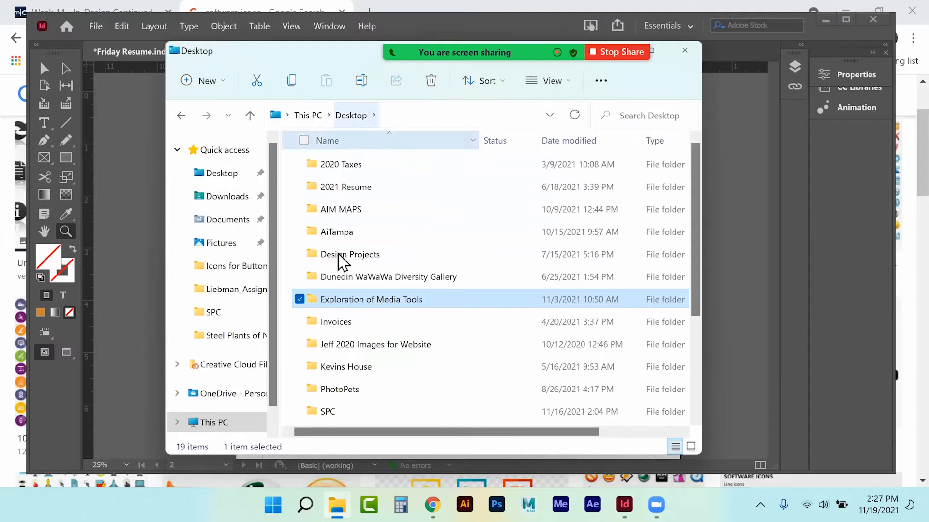
double_click(358, 300)
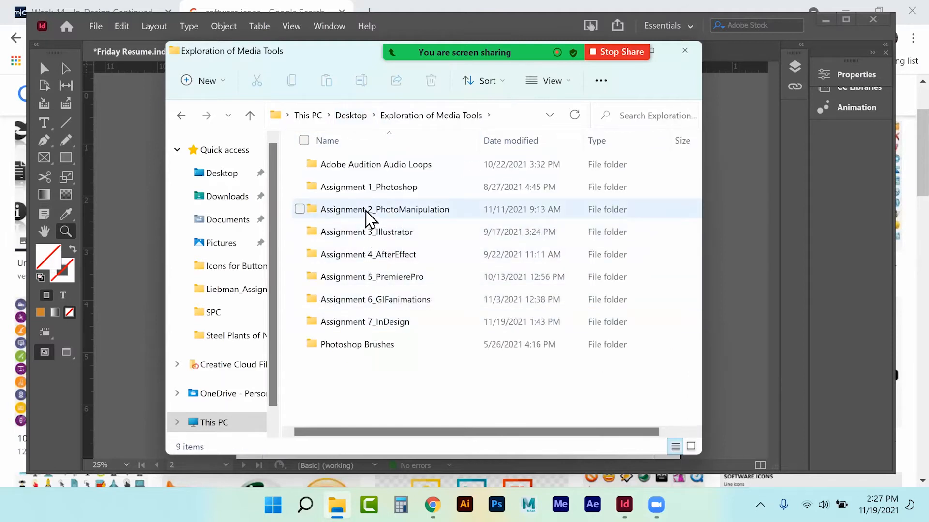
double_click(364, 254)
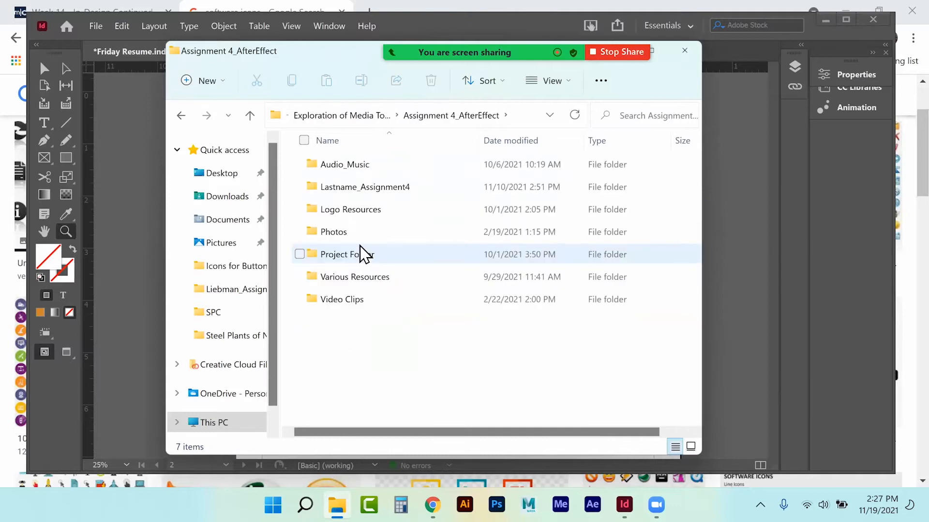
click(353, 209)
double_click(344, 233)
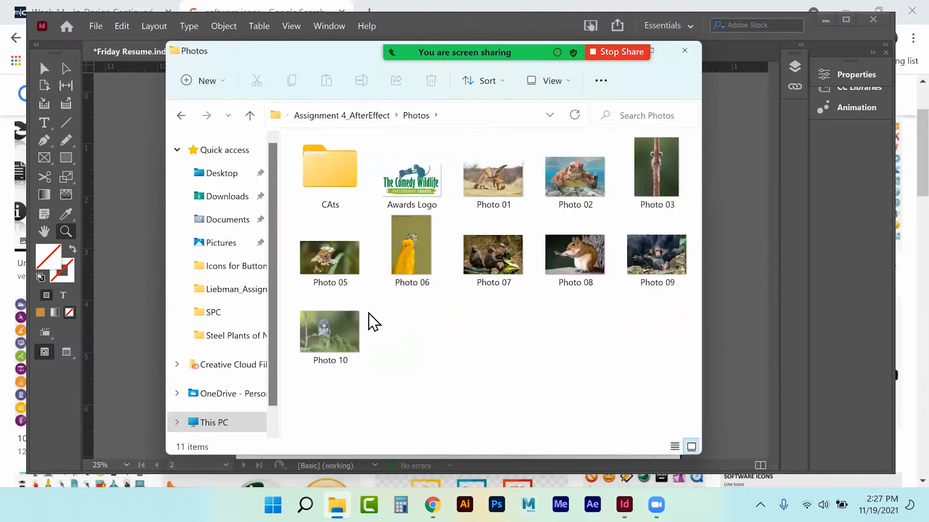
- Place Photo 05 from the Photos folder onto the blank second page of the InDesign document
drag(324, 59, 729, 40)
drag(735, 239, 199, 154)
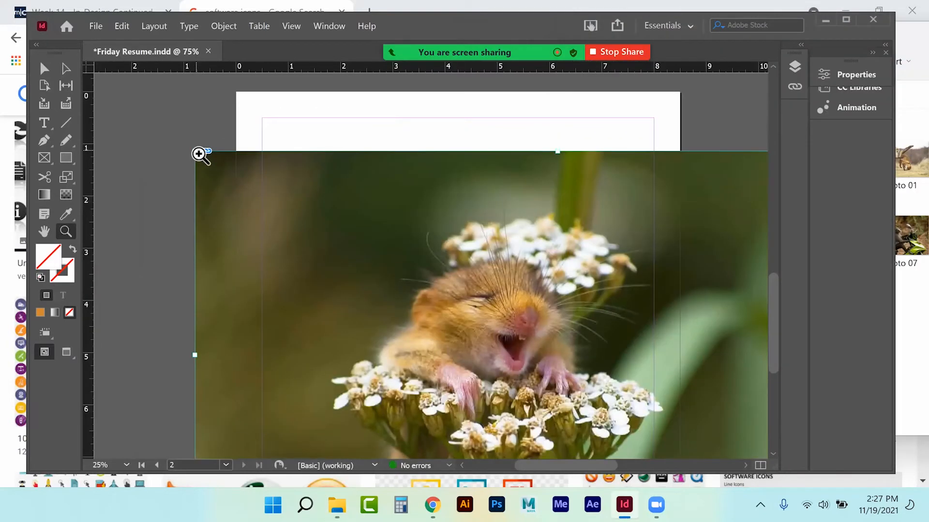
scroll(556, 215, down, 3)
key(ctrl+minus)
key(ctrl+minus)
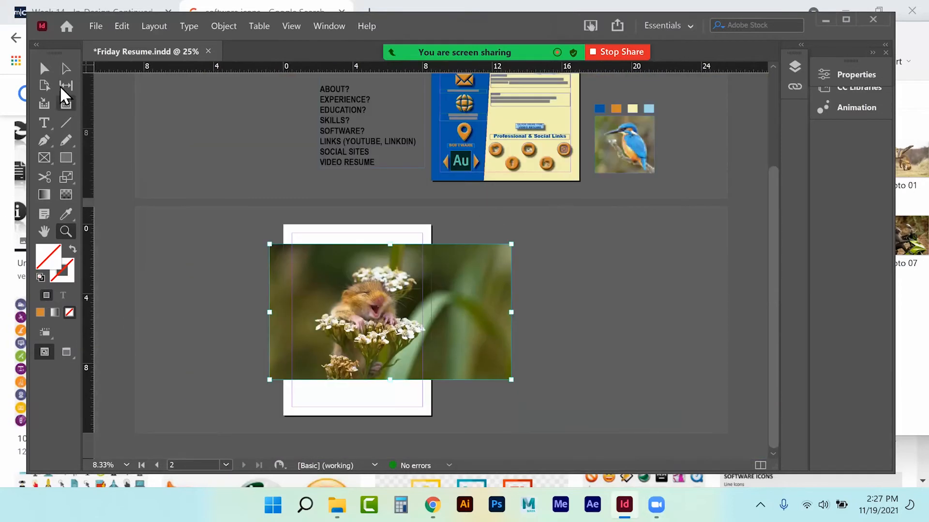
- Shrink the photo's frame from its lower corners so it sits inside the upper part of page 2's margins
click(44, 69)
drag(511, 380, 409, 321)
drag(273, 329, 312, 304)
- Apply Fit Content to Frame to the photo on page 2 and duplicate its frame onto the pasteboard beside the page
right_click(346, 284)
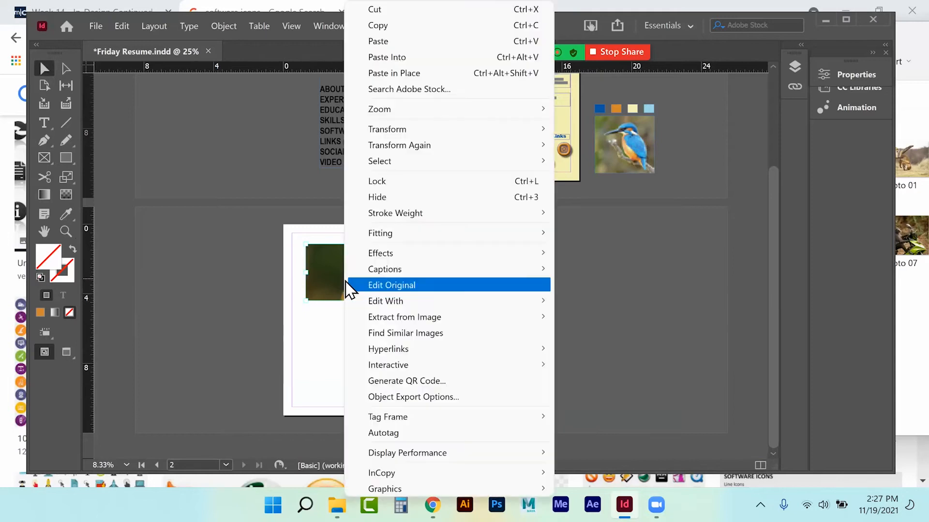
mouse_move(395, 237)
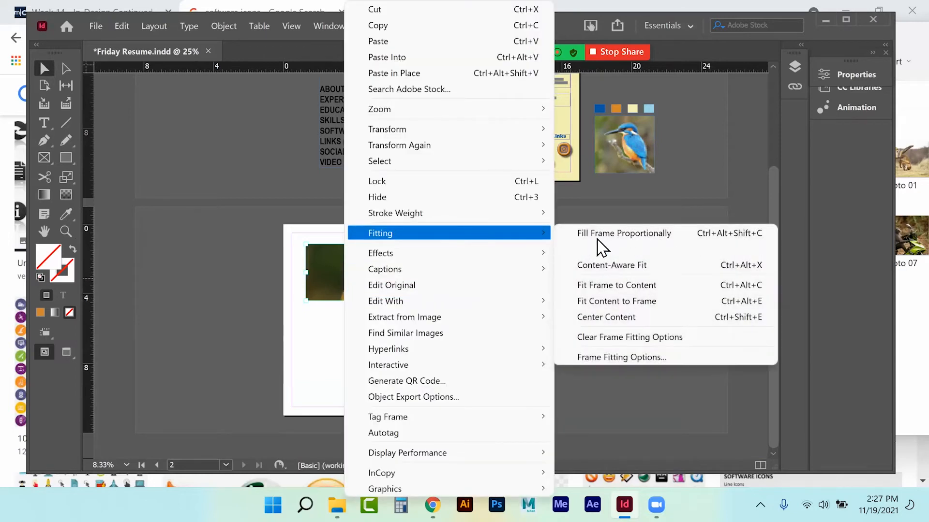
click(596, 302)
click(597, 300)
drag(366, 282, 597, 332)
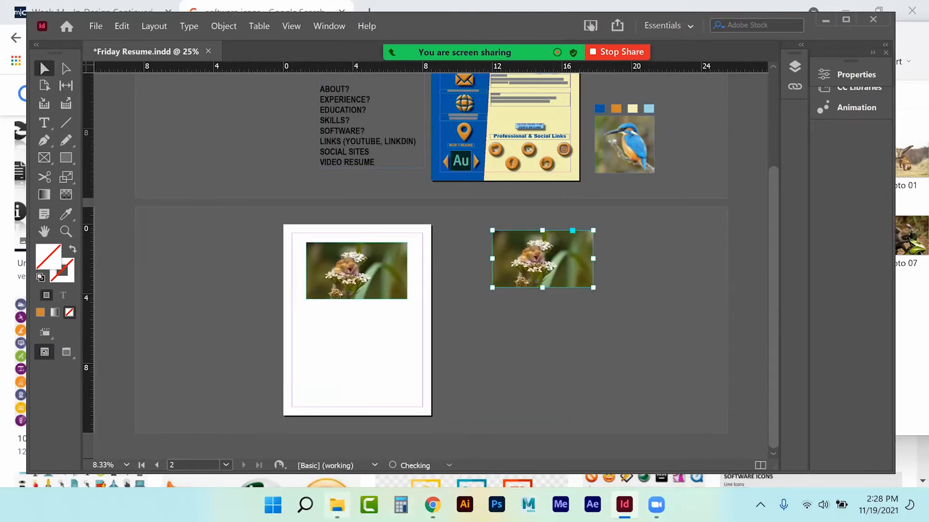
- Replace the image in the pasteboard copy with Photo 10 from the Photos folder
click(337, 505)
drag(736, 312, 553, 267)
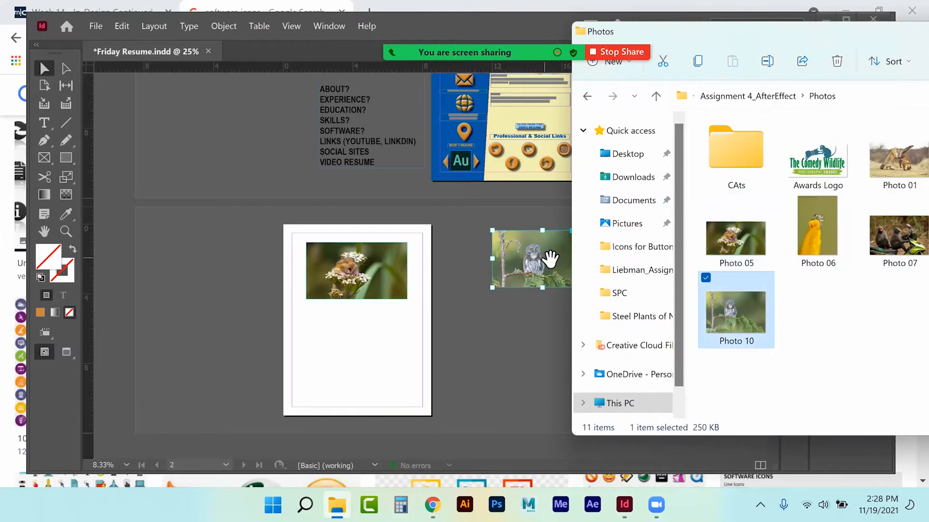
click(531, 263)
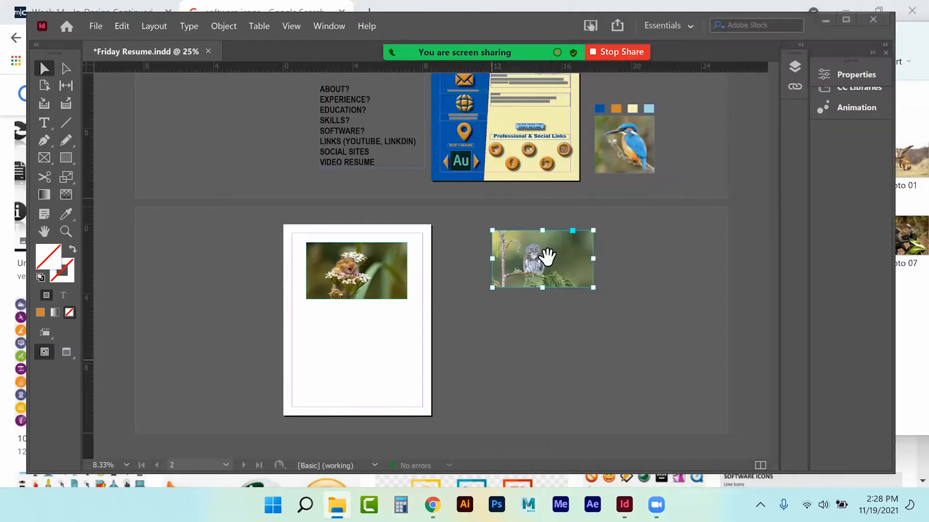
- Duplicate the owl photo from the pasteboard onto page 2, exactly over the photo already there
drag(553, 263, 560, 351)
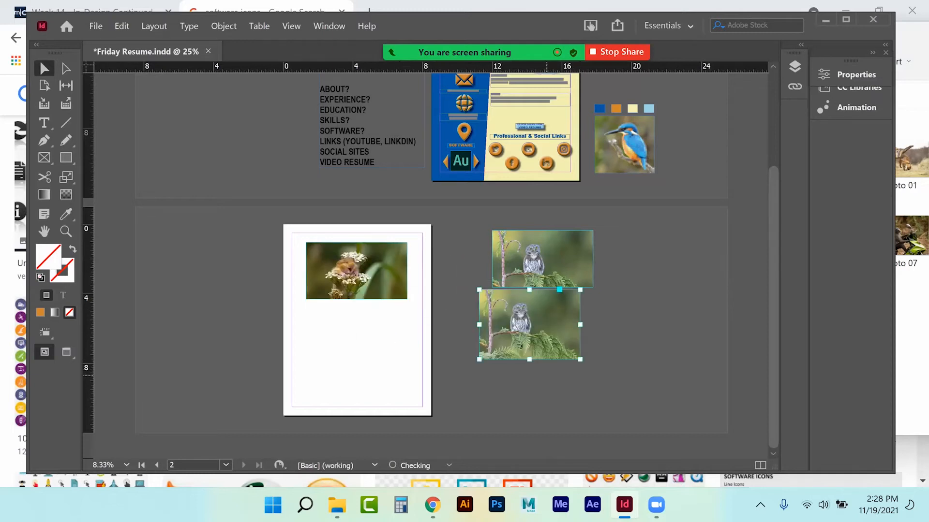
key(ctrl+z)
click(551, 265)
drag(554, 275, 375, 294)
- Replace the image in the pasteboard frame with Photo 07 from the Photos folder
mouse_move(337, 505)
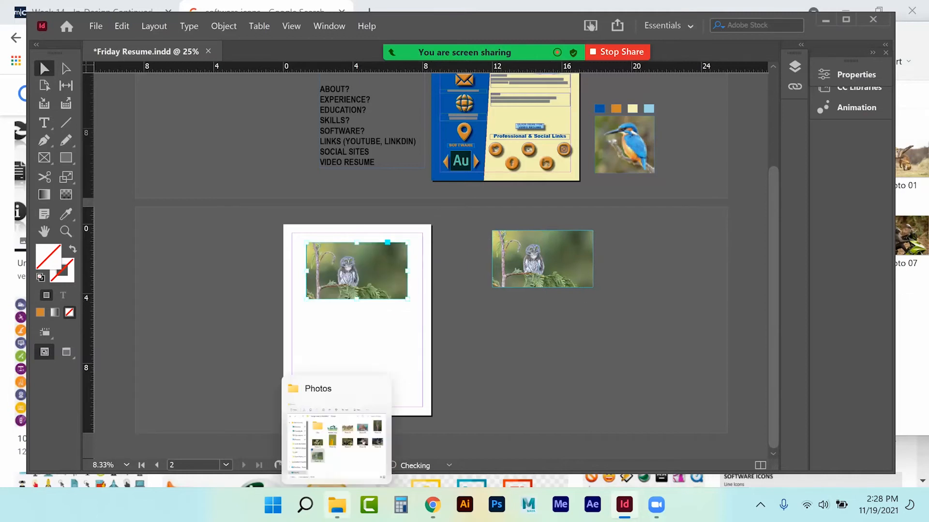
click(337, 440)
drag(898, 237, 535, 269)
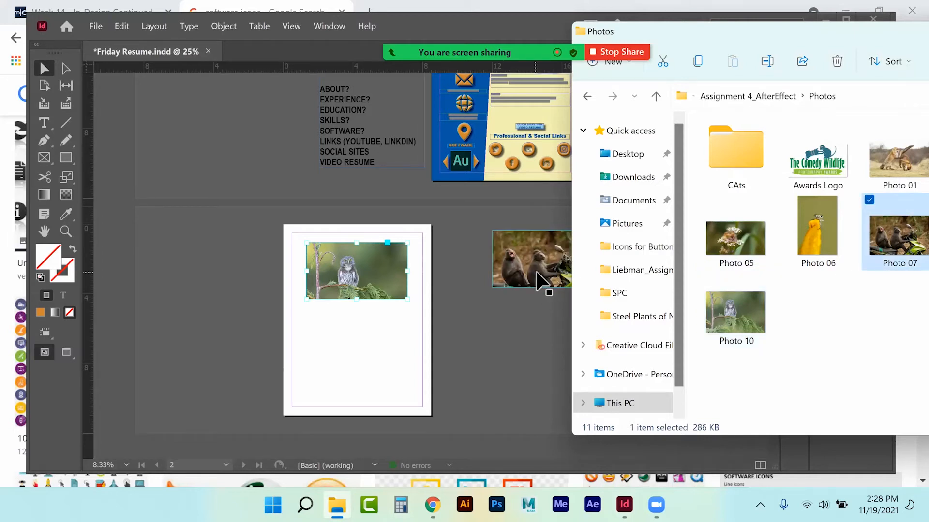
click(511, 324)
drag(373, 271, 524, 352)
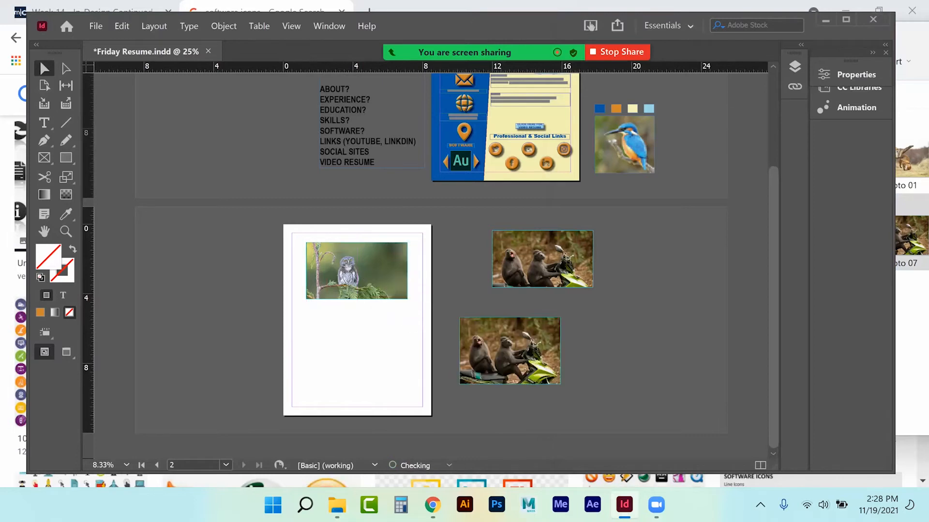
click(518, 332)
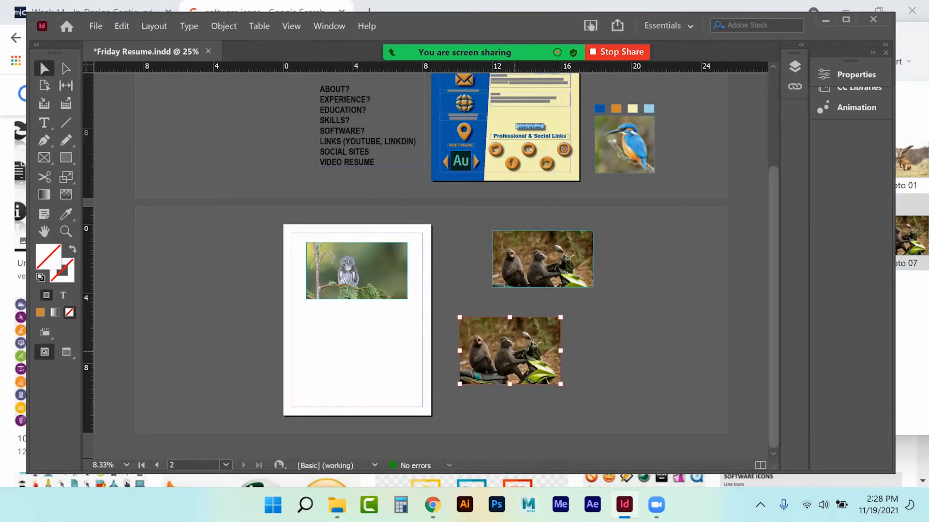
key(Delete)
click(560, 317)
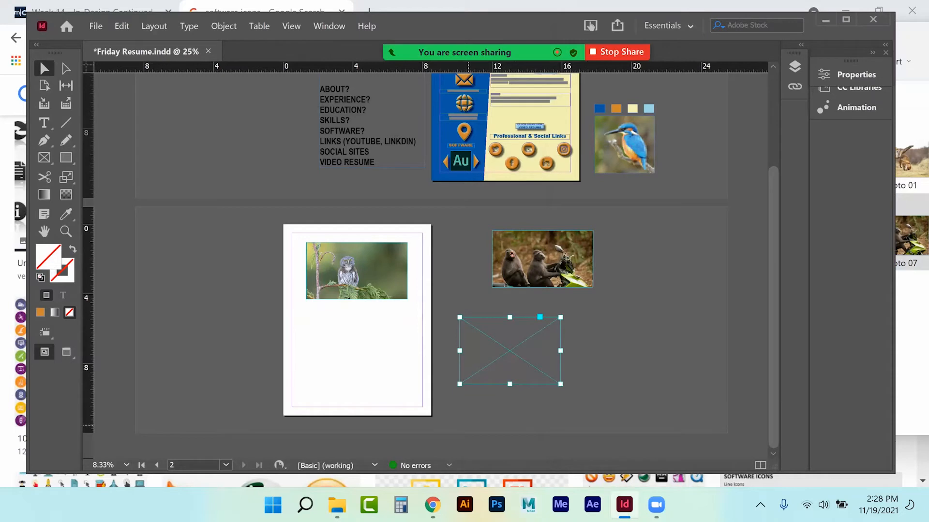
key(Delete)
- Duplicate the monkey photo onto the photo stack on page 2 and replace the image in the remaining pasteboard frame with Photo 01
drag(569, 250, 351, 286)
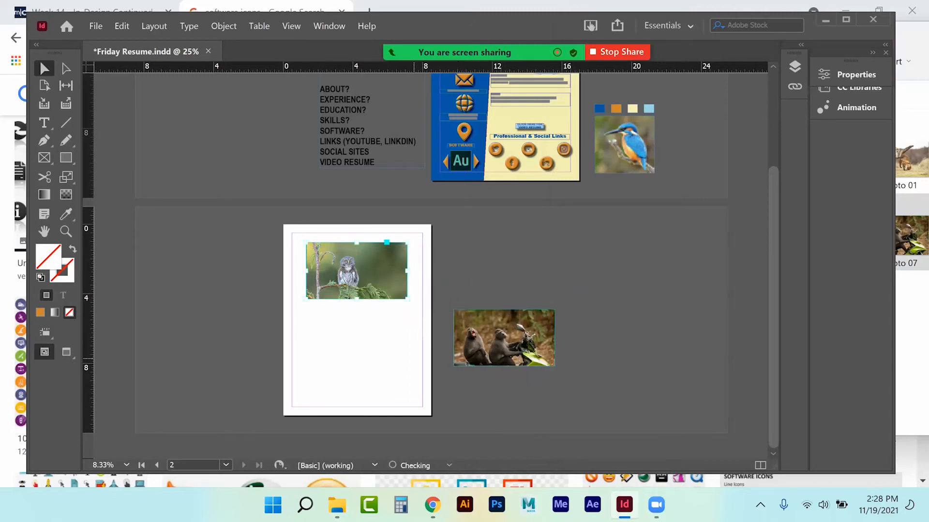
click(525, 336)
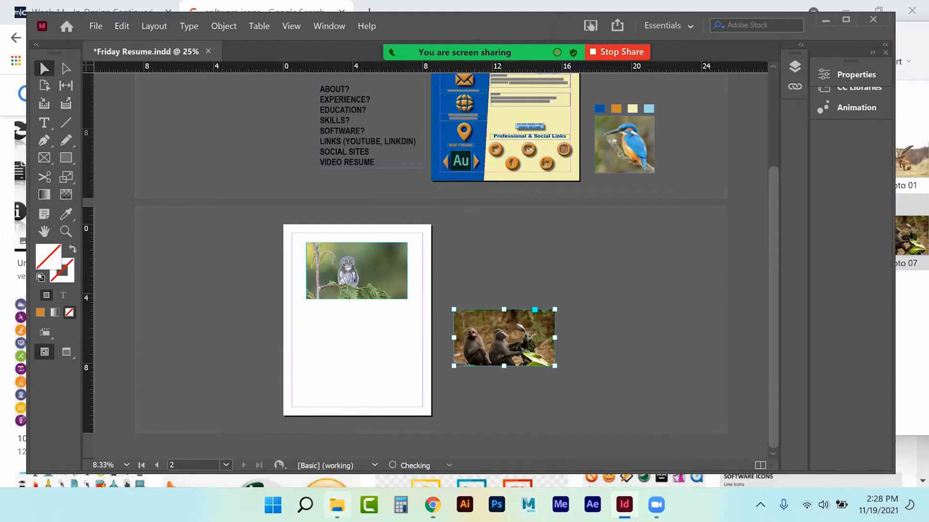
click(337, 504)
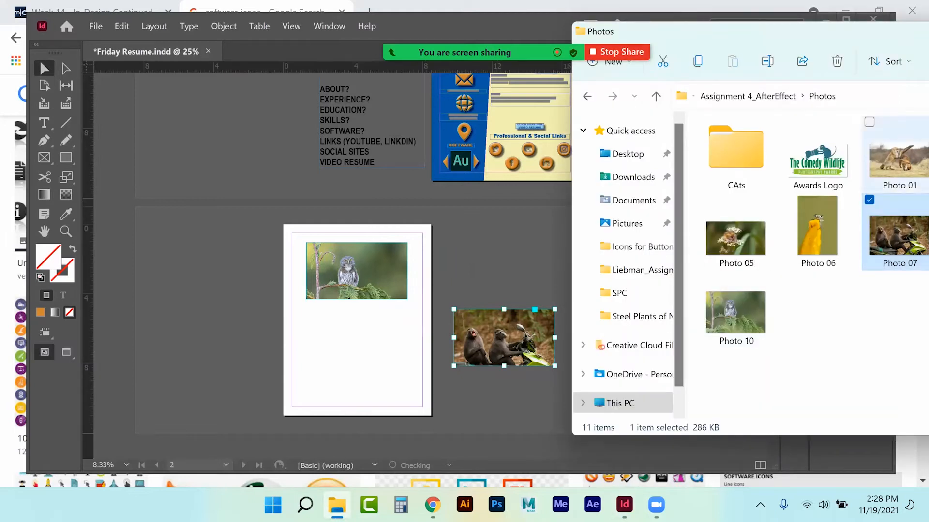
click(899, 161)
drag(899, 161, 529, 337)
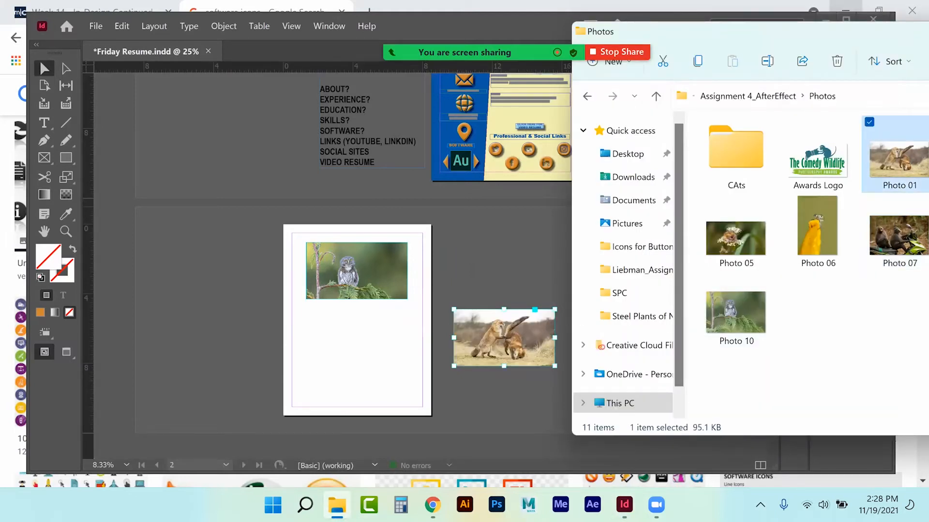
- Close the Photos folder window and move the fox photo from the pasteboard onto the photo stack on page 2
drag(835, 34, 609, 107)
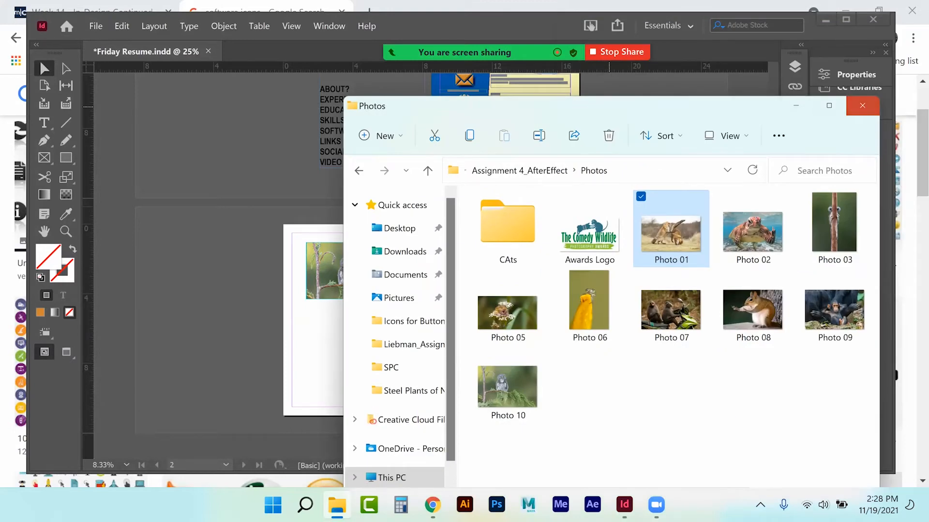
click(865, 105)
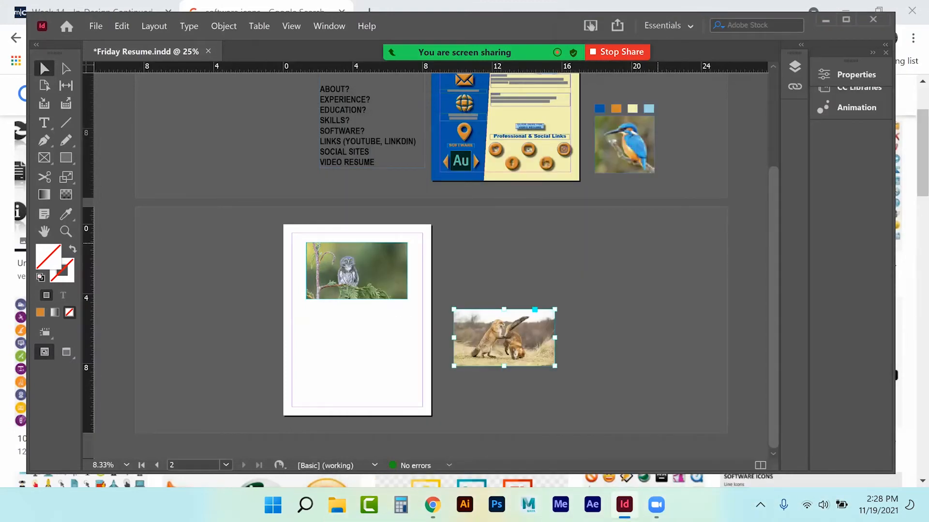
click(547, 272)
drag(515, 329, 369, 262)
key(ctrl+z)
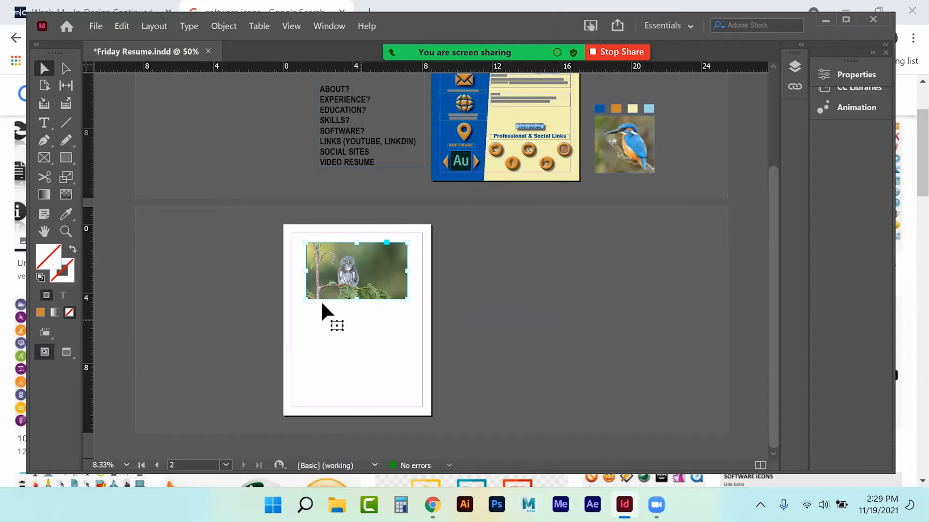
- Align the stacked photo frames on page 2 horizontally so they sit exactly on top of one another
key(ctrl+equal)
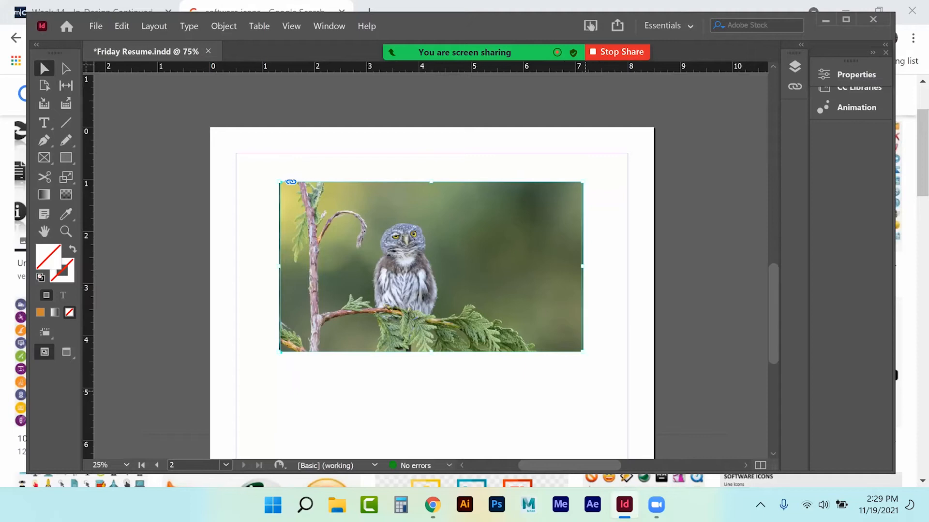
click(851, 74)
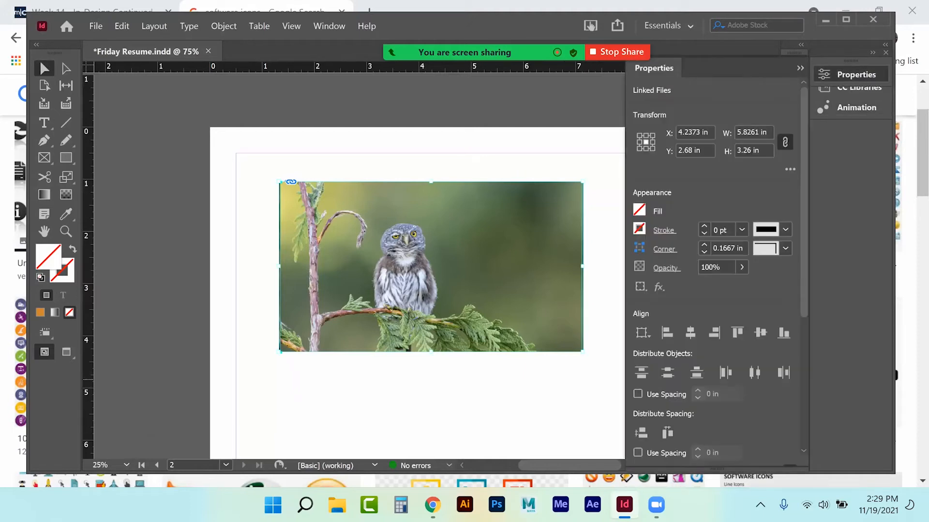
key(ctrl+alt+c)
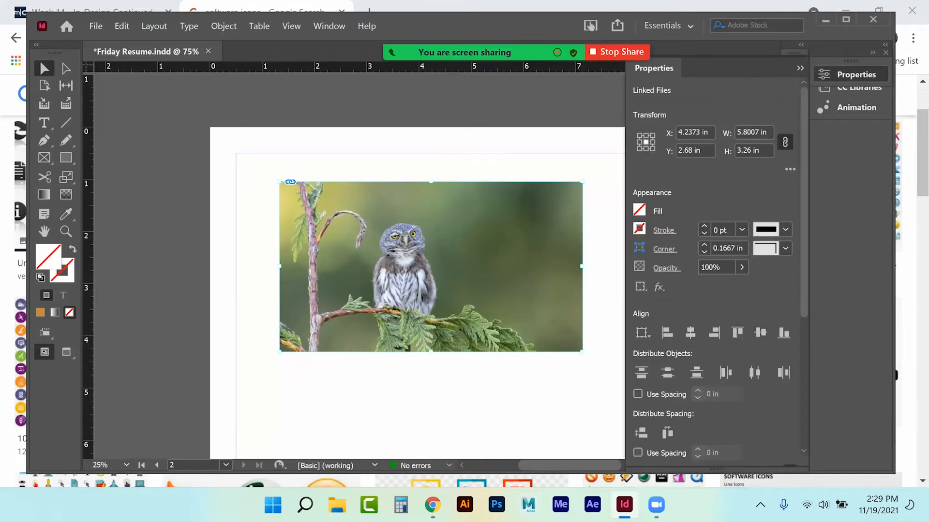
click(800, 68)
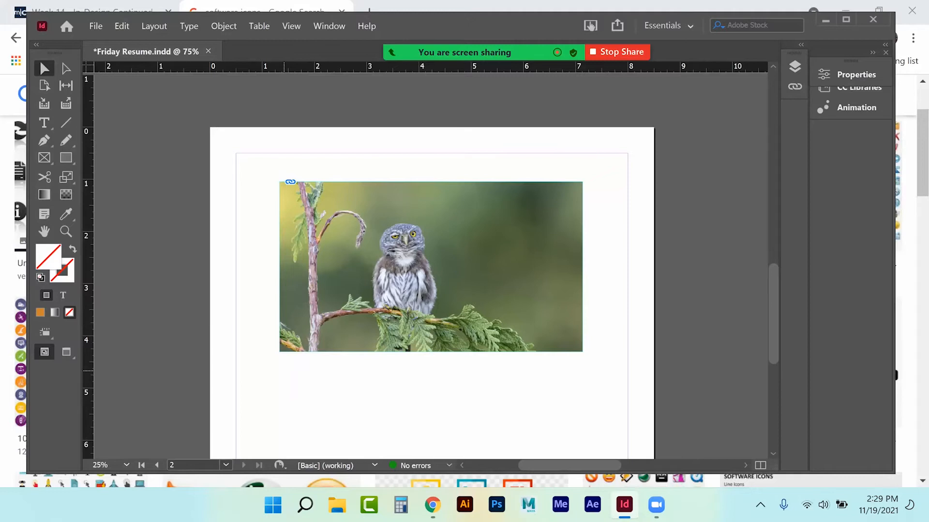
- Convert all the stacked photos into one multi-state object and name it Gallery State
drag(262, 385, 593, 169)
click(321, 29)
mouse_move(483, 223)
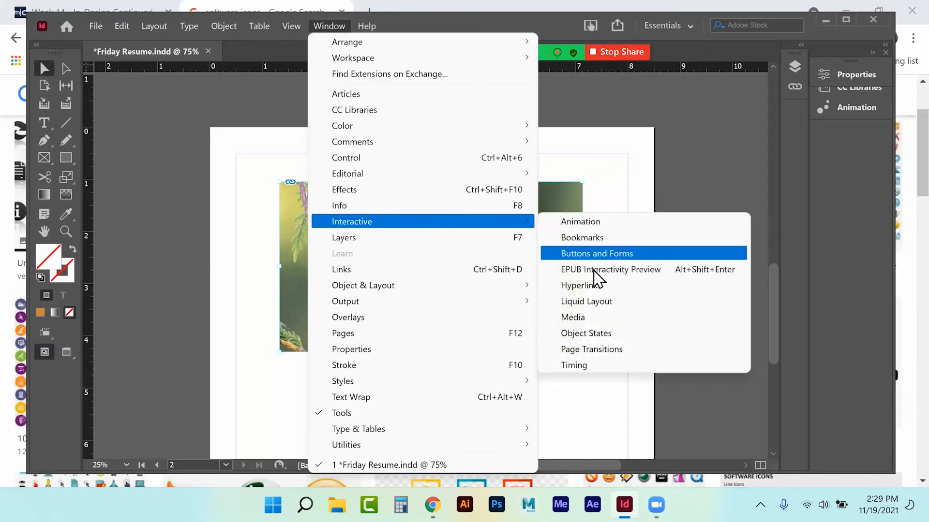
click(583, 333)
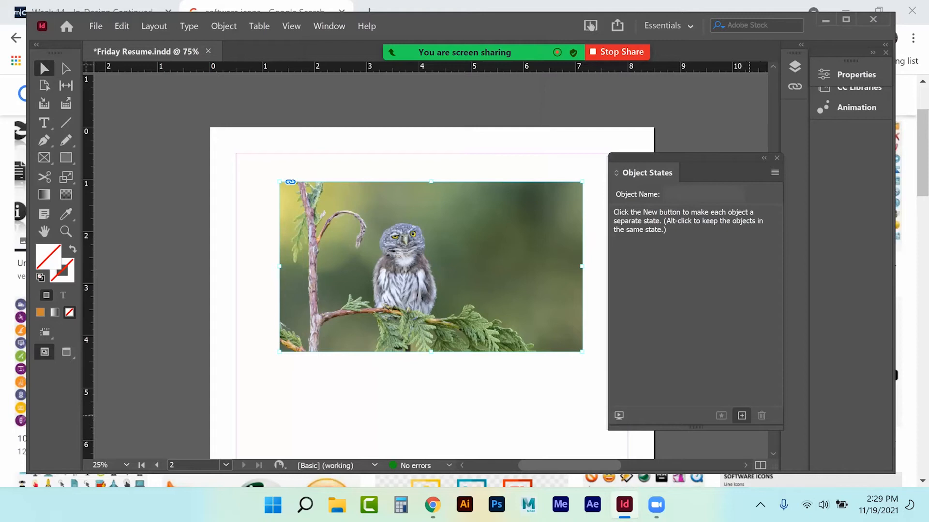
click(742, 415)
drag(713, 193, 608, 205)
text(Gallery State)
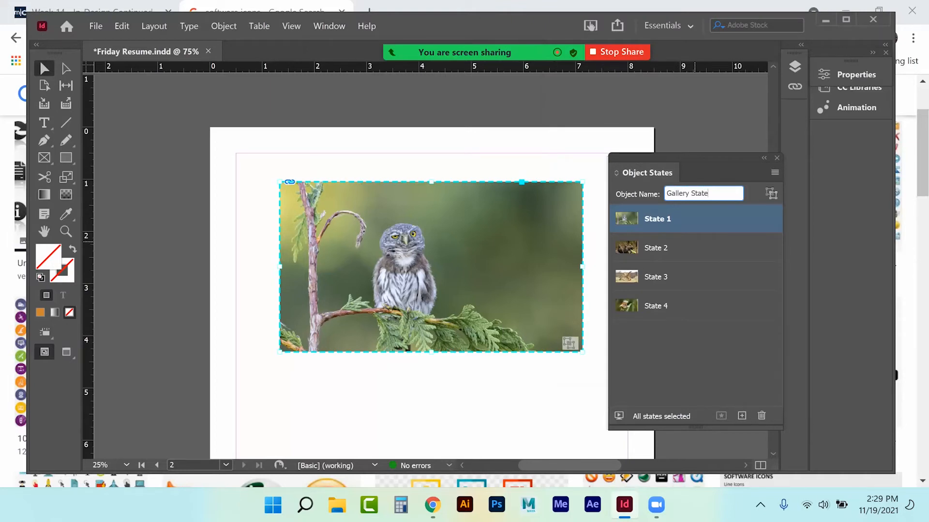
- Move State 4 to the start of the Gallery State object's state order and close the Object States panel
drag(655, 303, 656, 207)
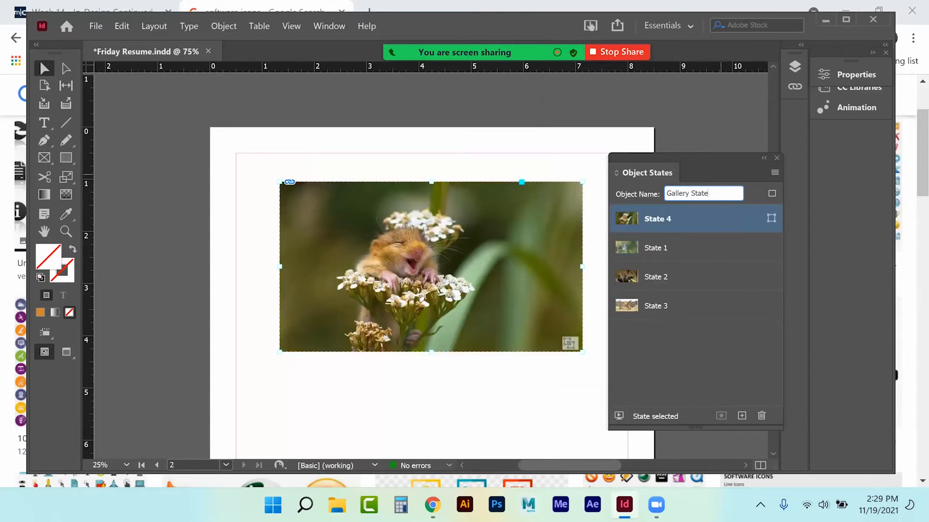
click(777, 159)
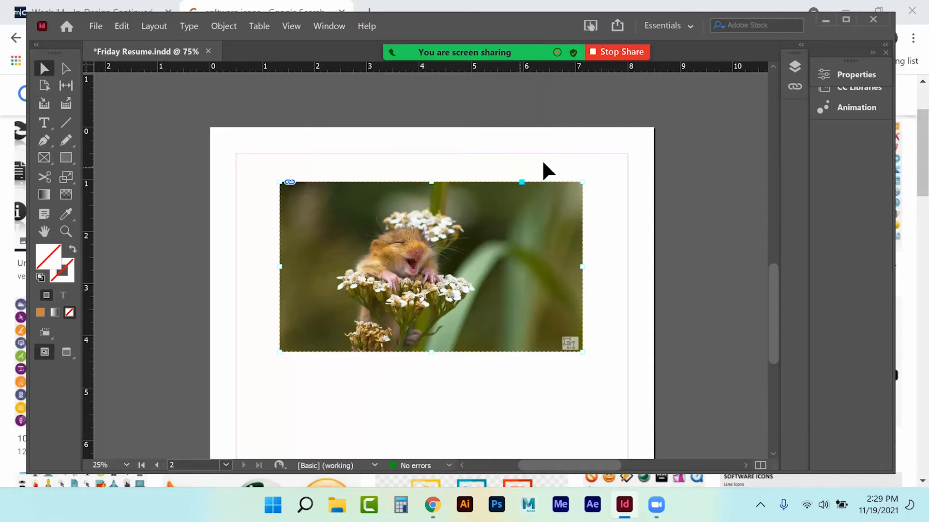
drag(842, 52, 843, 61)
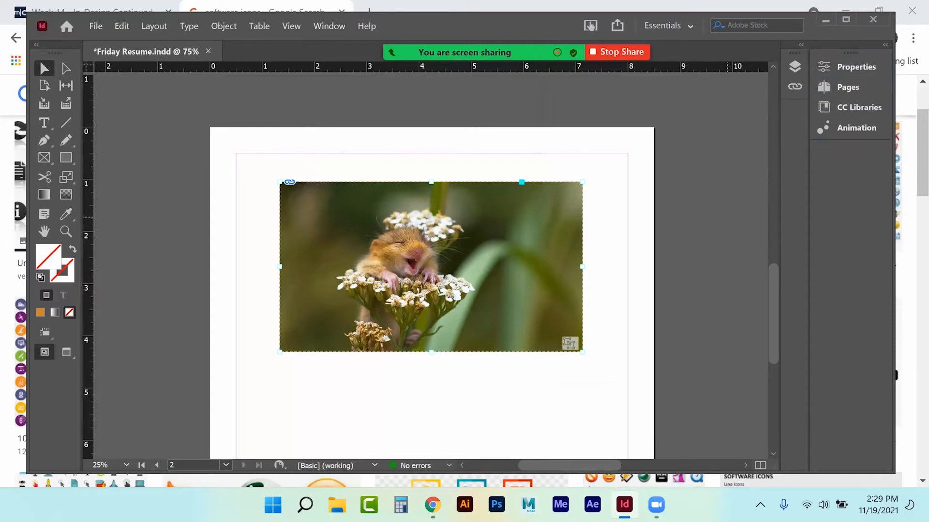
- Open the Sample Buttons And Forms library from the Buttons and Forms panel
click(322, 27)
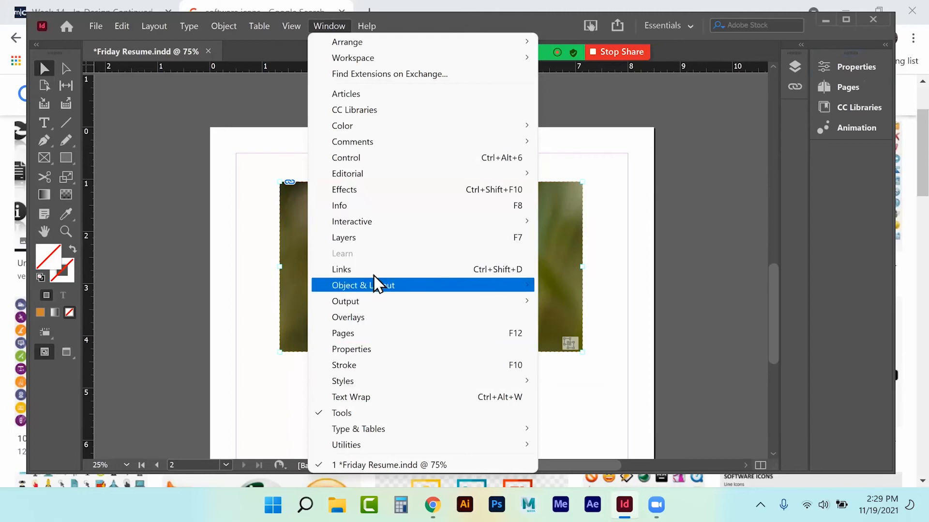
mouse_move(388, 223)
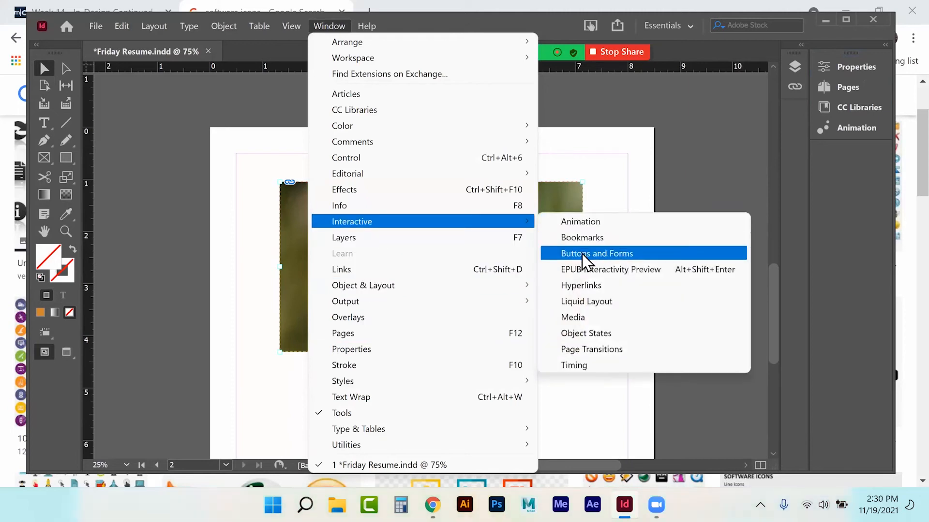
click(586, 255)
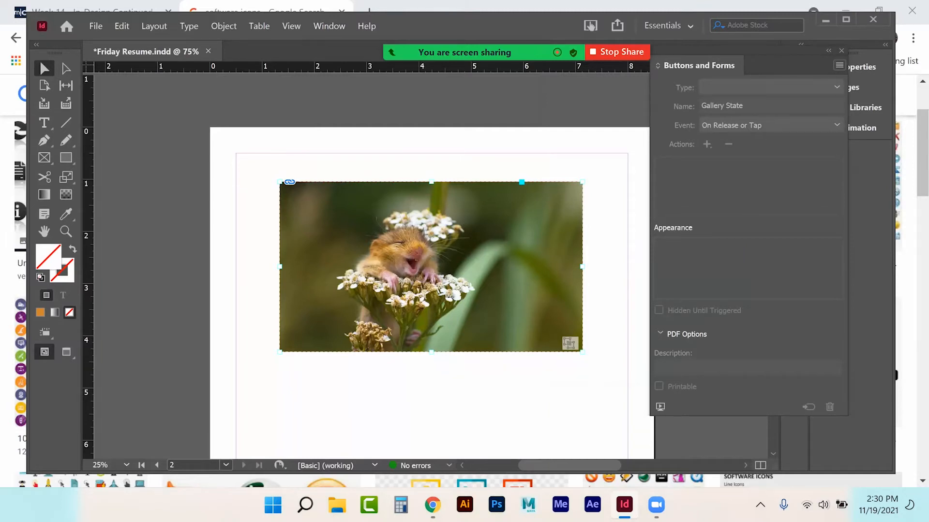
click(839, 65)
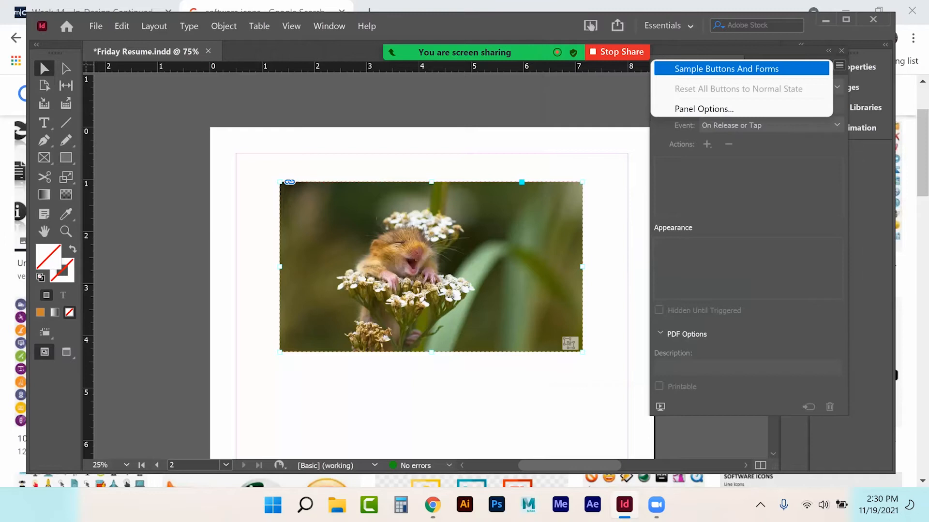
click(726, 69)
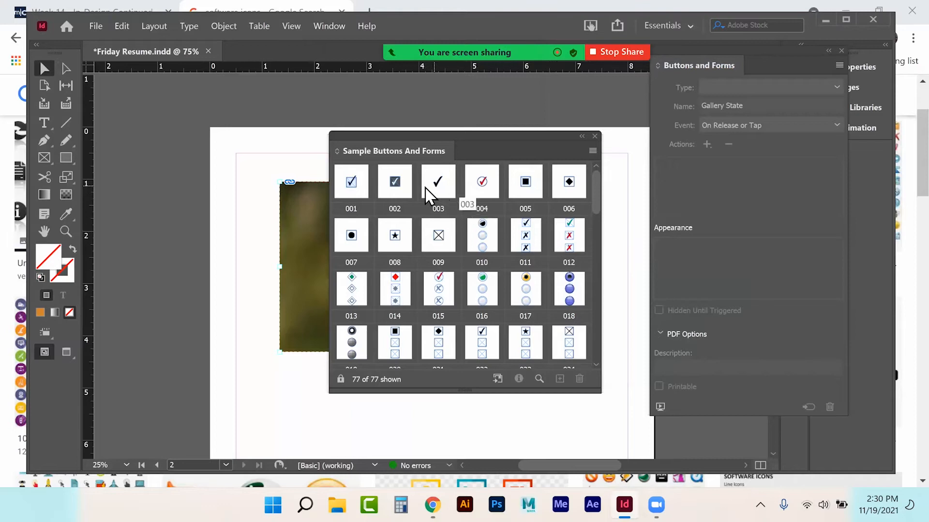
- Place sample button 139, the red left-pointing arrow, in the margin area left of the gallery photo
drag(598, 191, 591, 308)
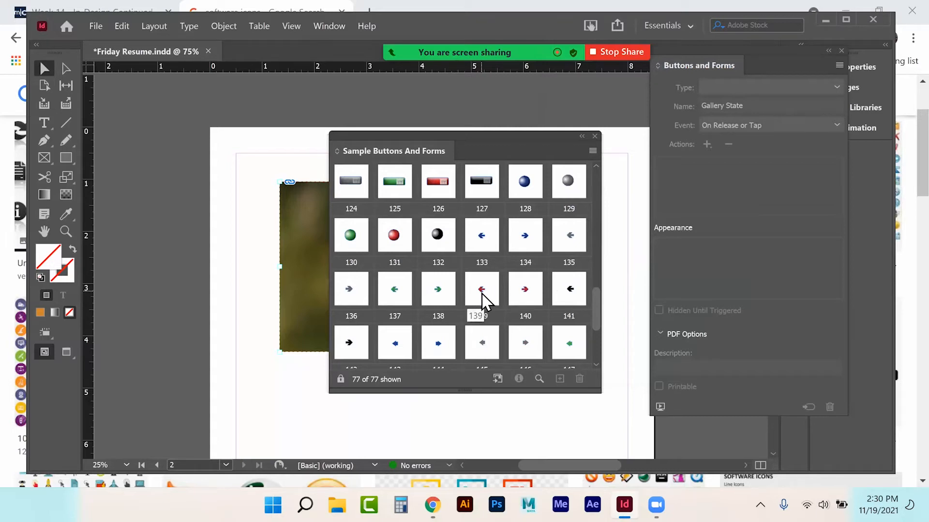
scroll(482, 302, down, 1)
drag(482, 242, 249, 274)
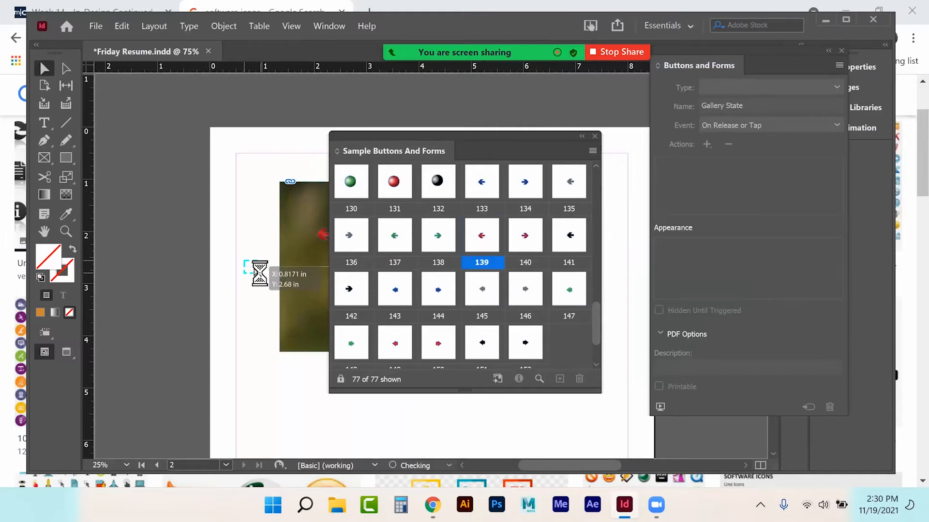
- Close the sample button library and enlarge the red arrow button to about 0.79 by 0.76 in
click(595, 136)
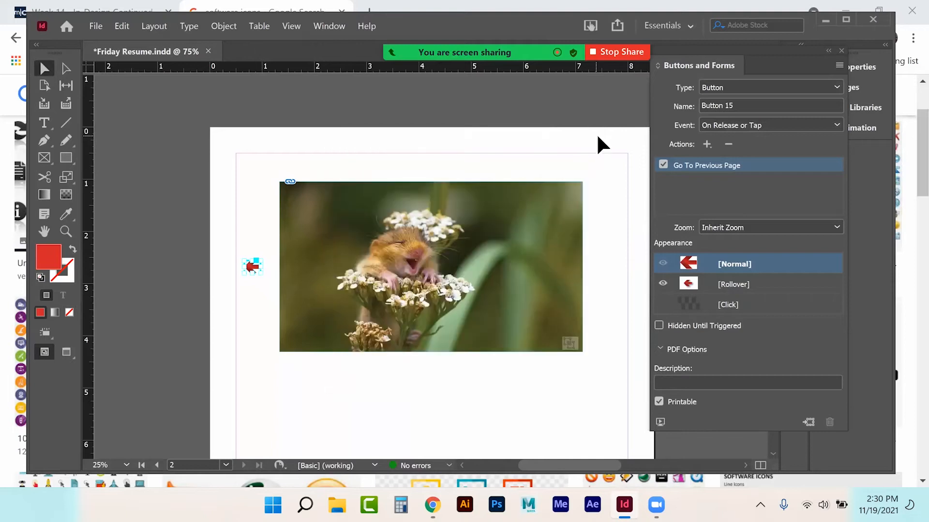
drag(243, 259, 208, 233)
drag(262, 258, 252, 258)
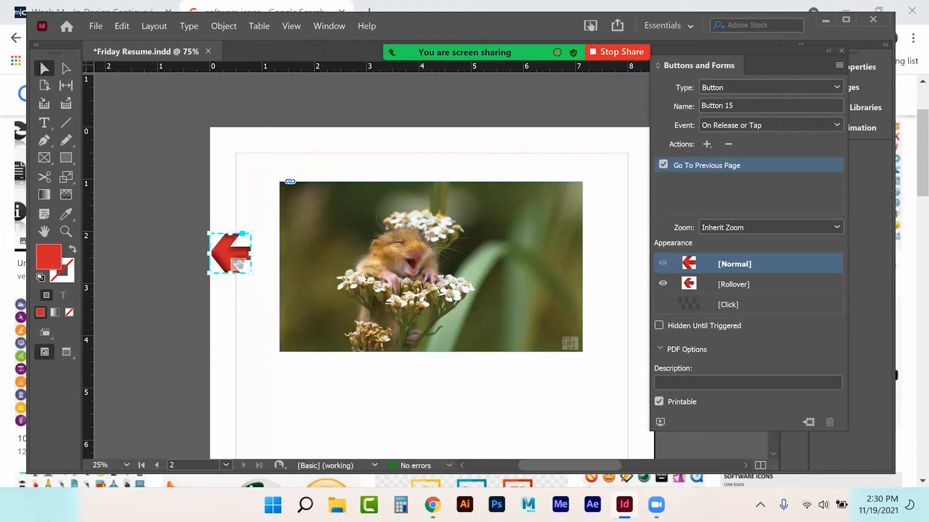
- Fill the arrow button with the R=0 G=83 B=168 swatch and move it between the page margin and the photo, at about X 0.894 in, Y 2.58 in
click(841, 51)
click(855, 67)
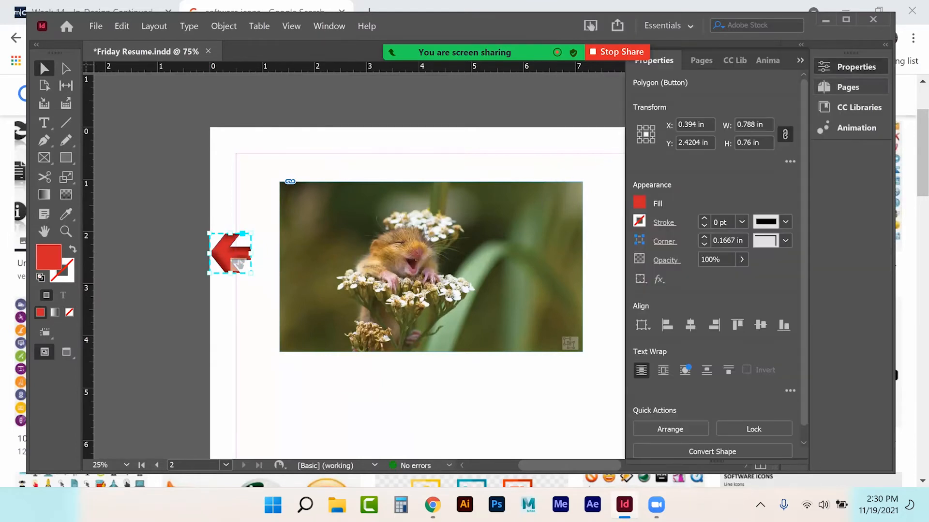
click(639, 202)
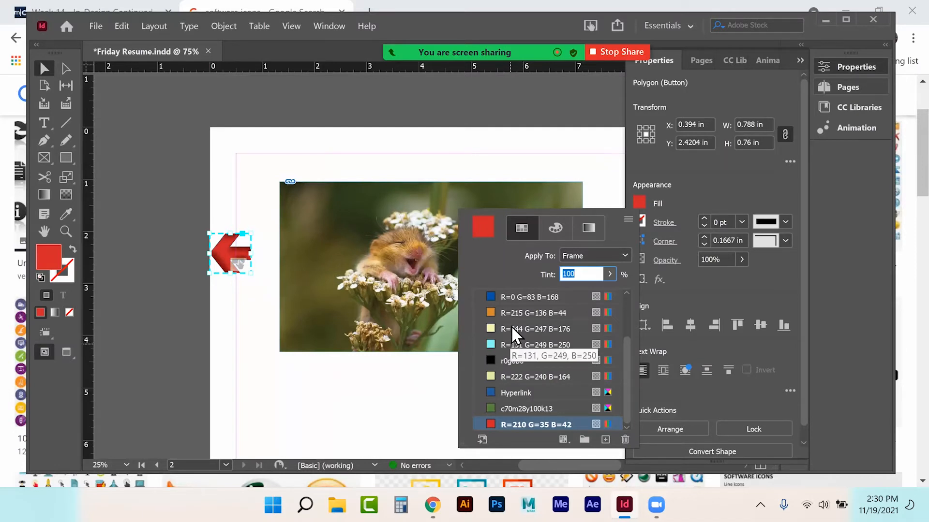
click(509, 298)
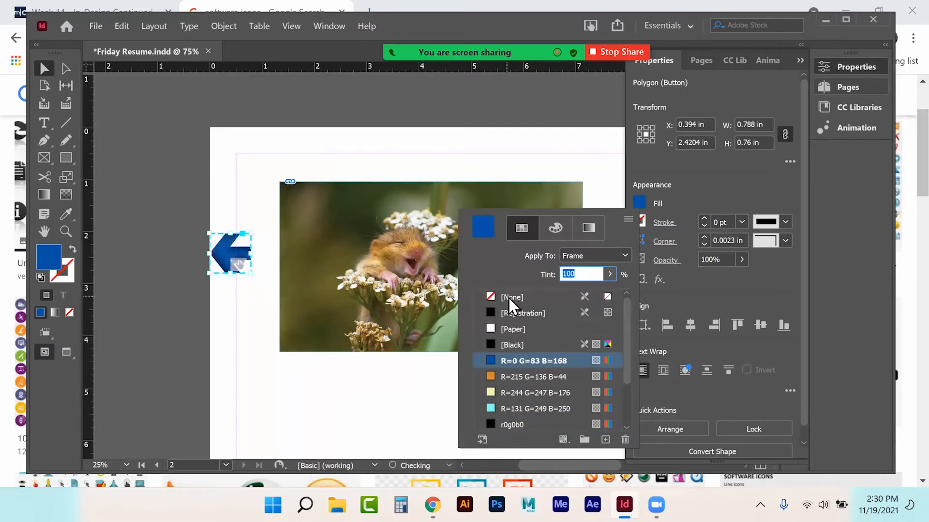
drag(226, 252, 251, 260)
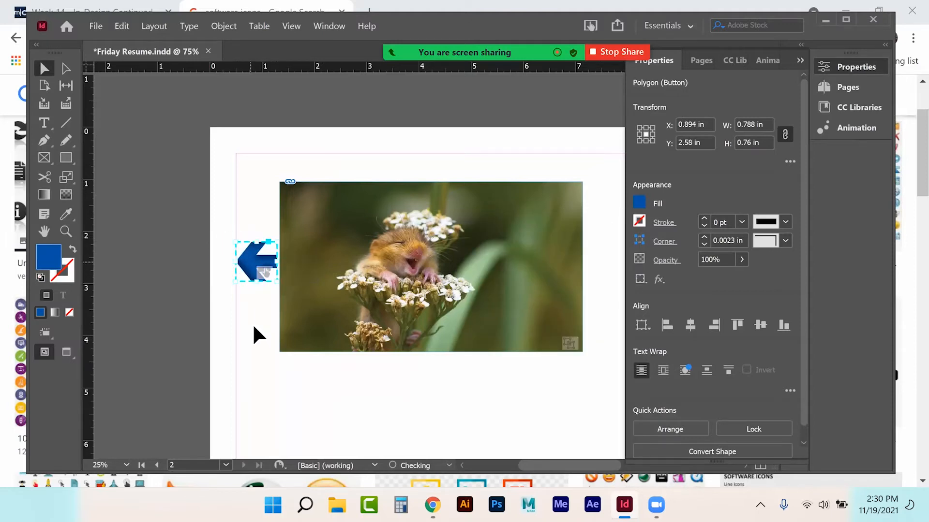
click(193, 332)
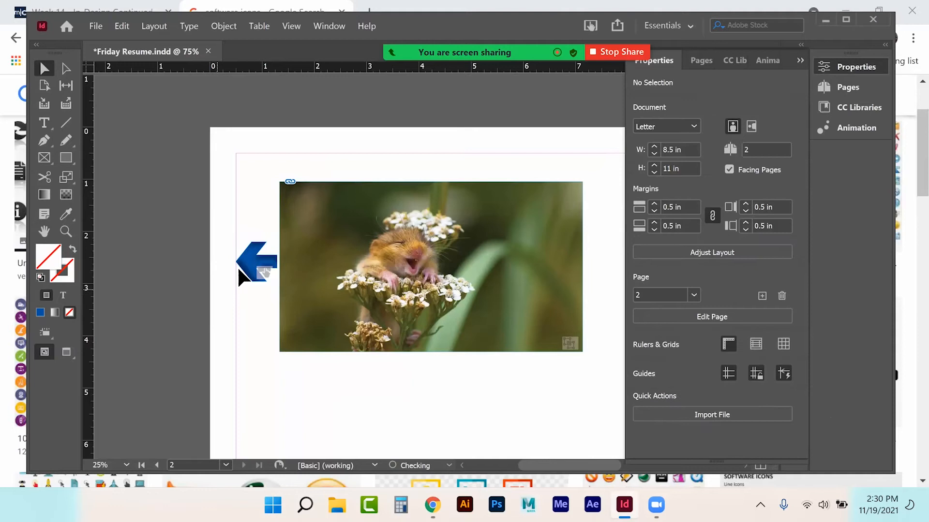
click(264, 258)
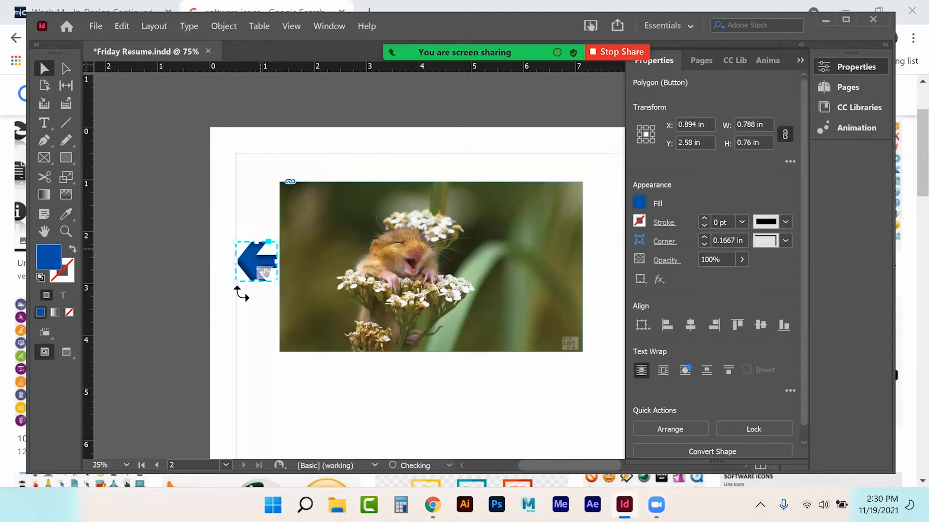
- Reopen the Buttons and Forms settings for the left-pointing arrow and delete its Go To Previous Page action
right_click(253, 260)
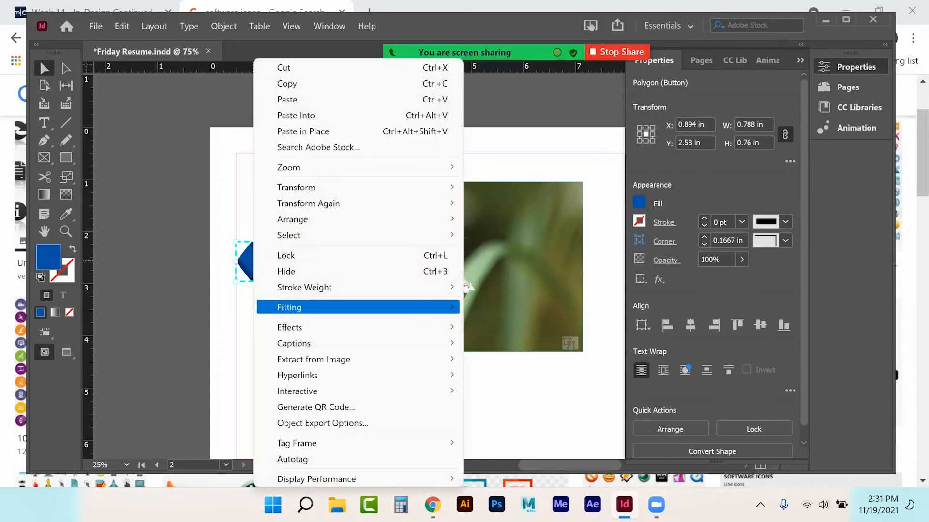
mouse_move(339, 392)
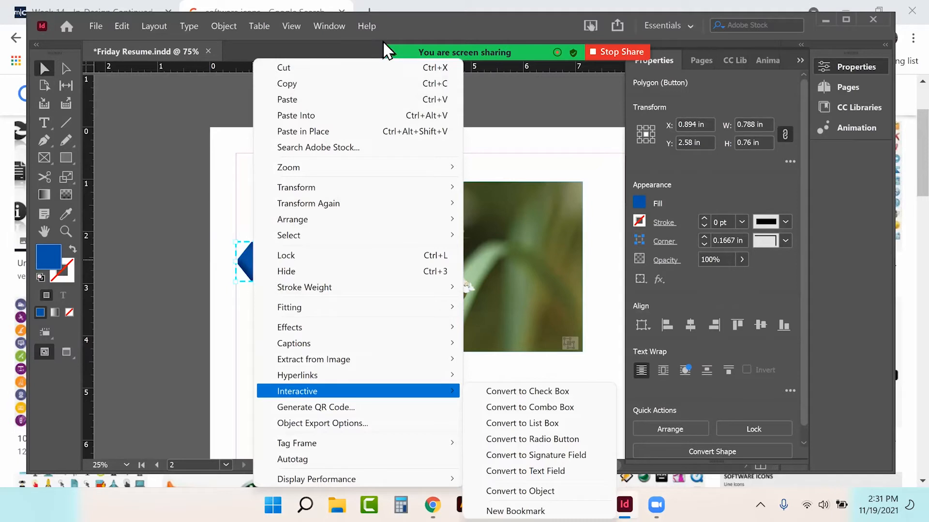
click(329, 25)
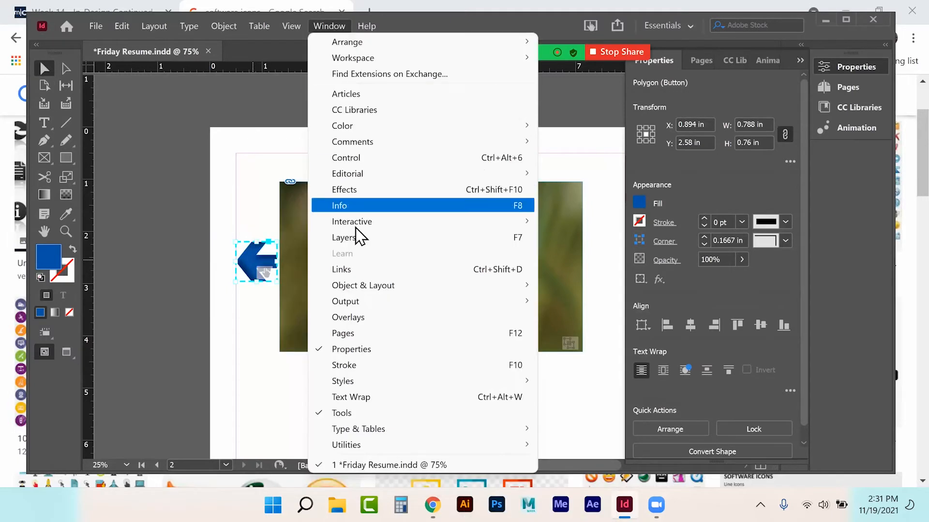
mouse_move(358, 222)
click(598, 254)
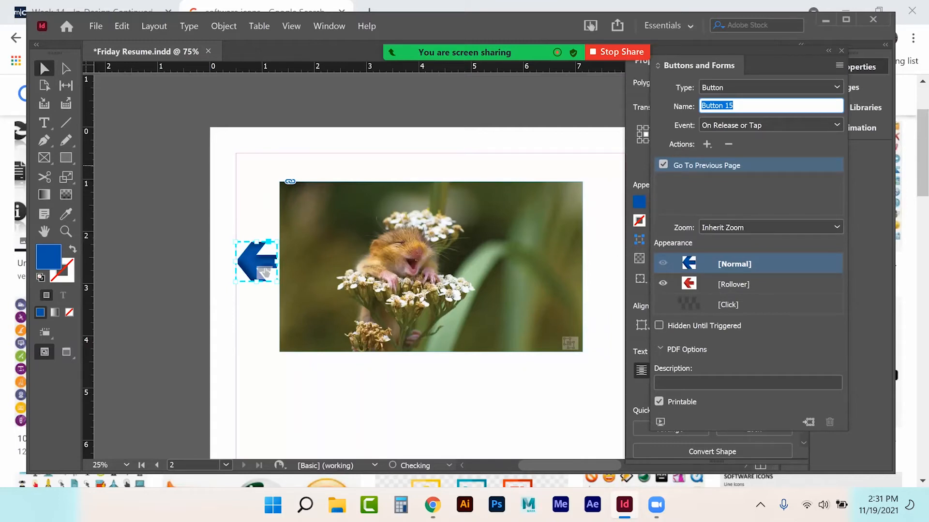
click(728, 144)
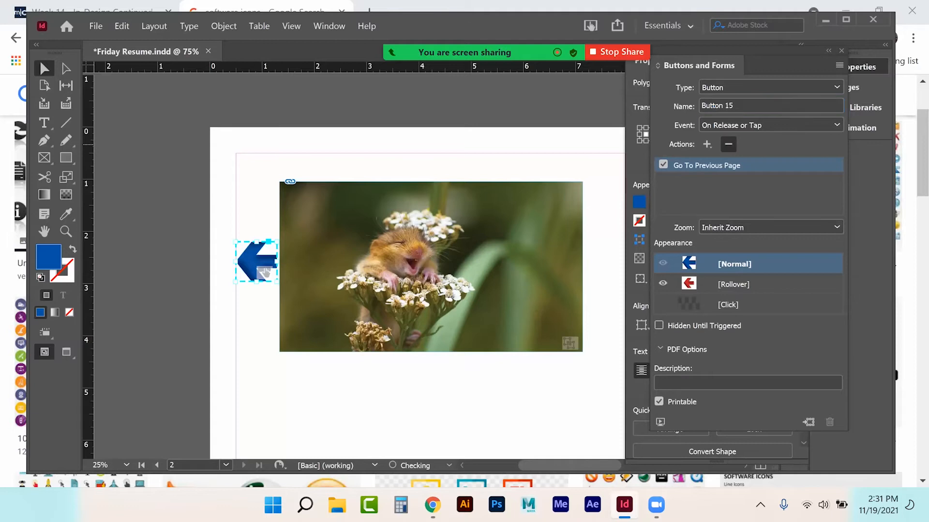
click(443, 268)
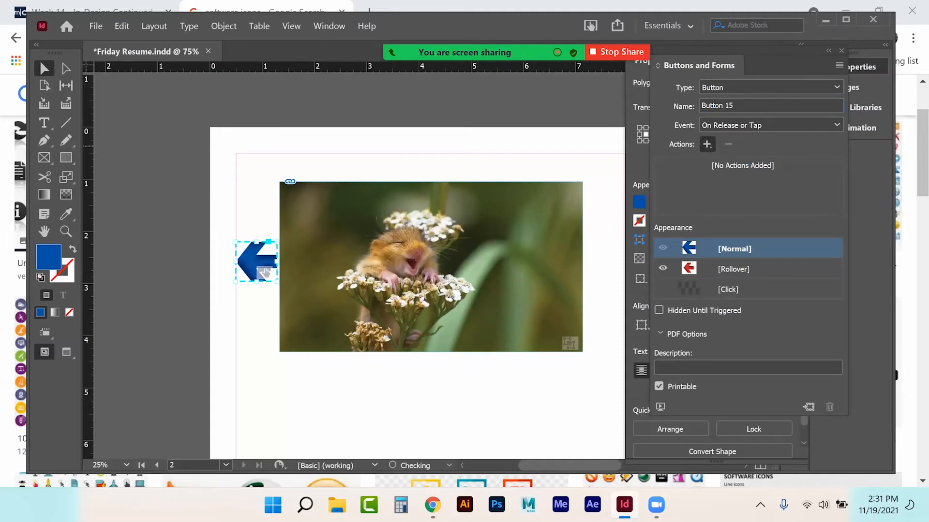
- Add a Go To Previous State action targeting Gallery State to the left-pointing arrow and make the button non-printable
click(706, 144)
key(Down)
key(Down)
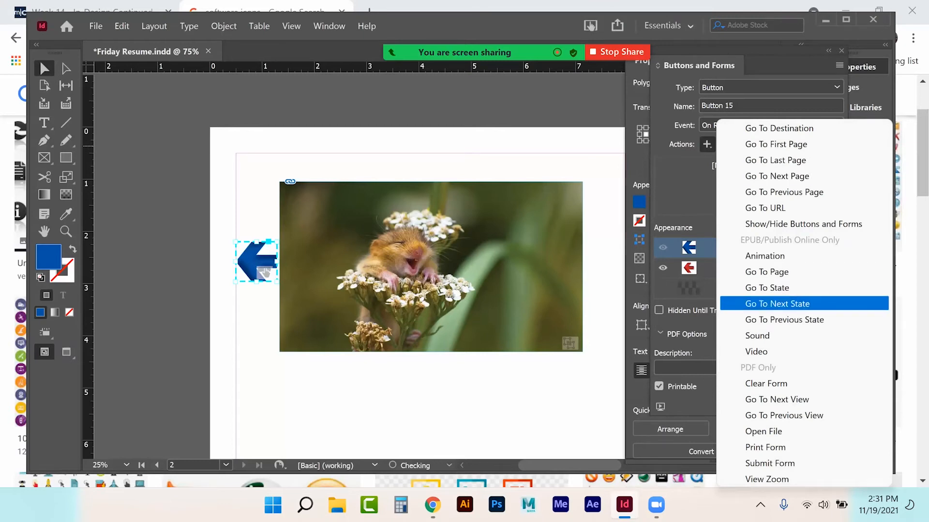
key(Down)
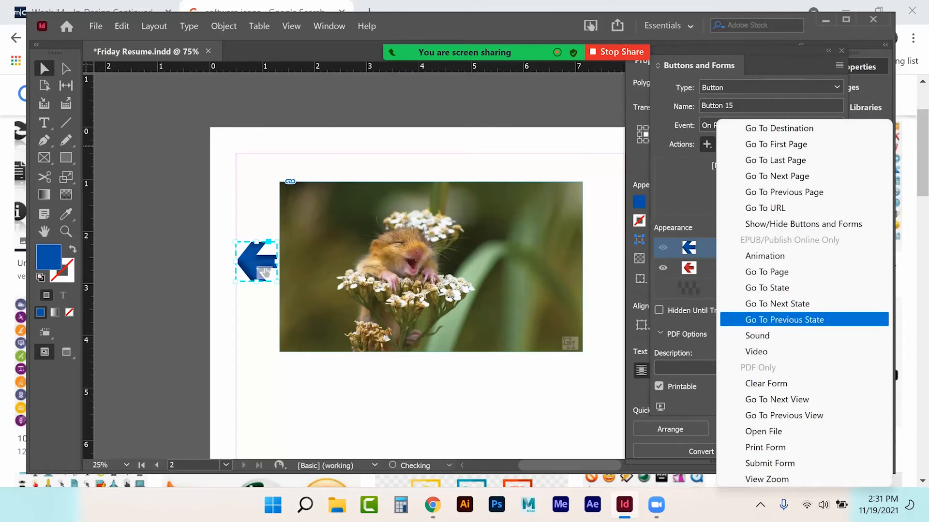
key(Return)
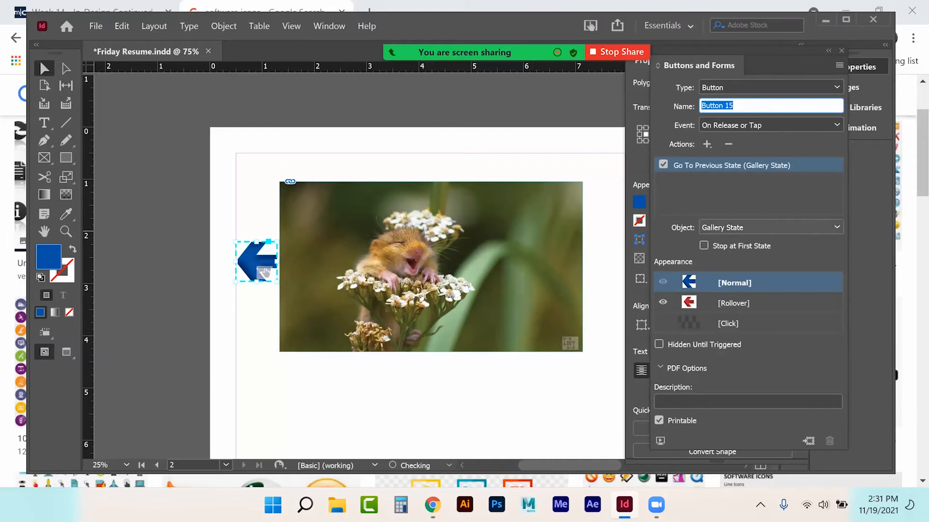
click(771, 227)
click(739, 243)
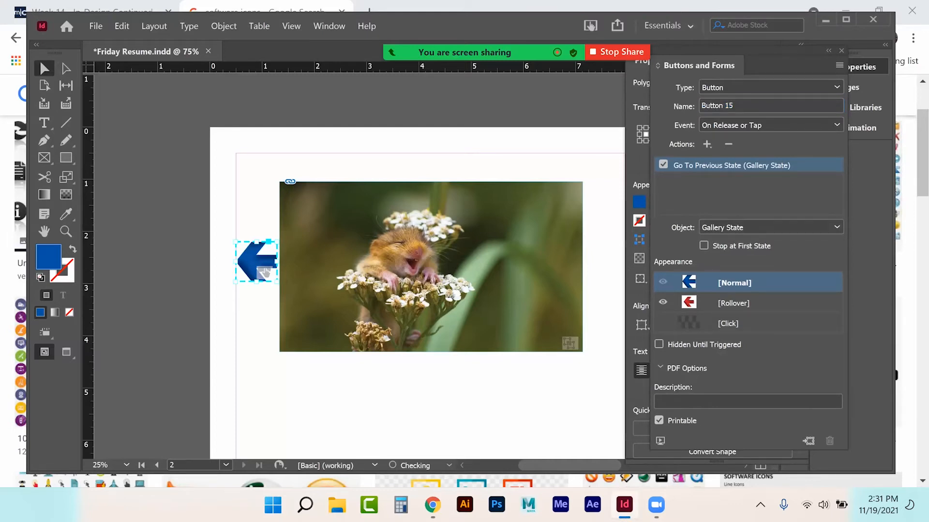
click(659, 420)
- Duplicate the blue arrow button, flip the copy horizontally and place it on the photo's opposite side, level with the original
drag(251, 262, 166, 258)
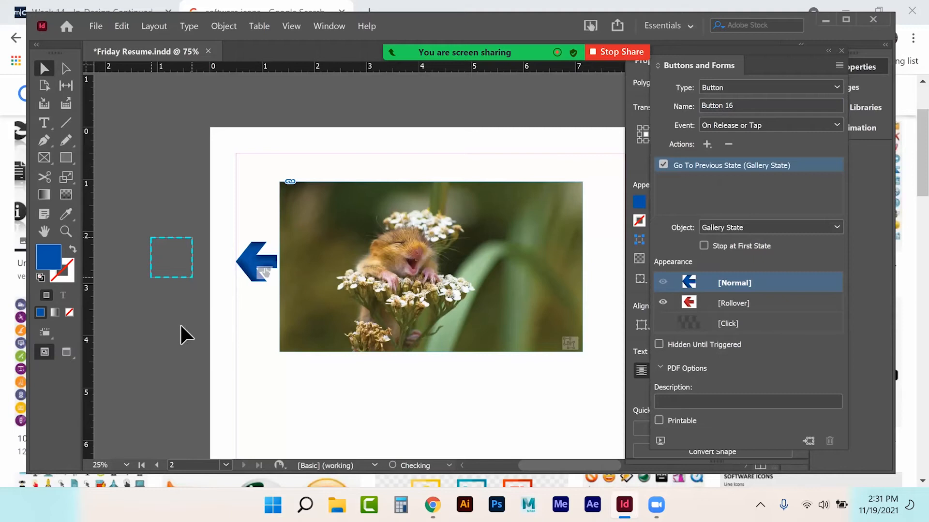
click(236, 26)
mouse_move(426, 15)
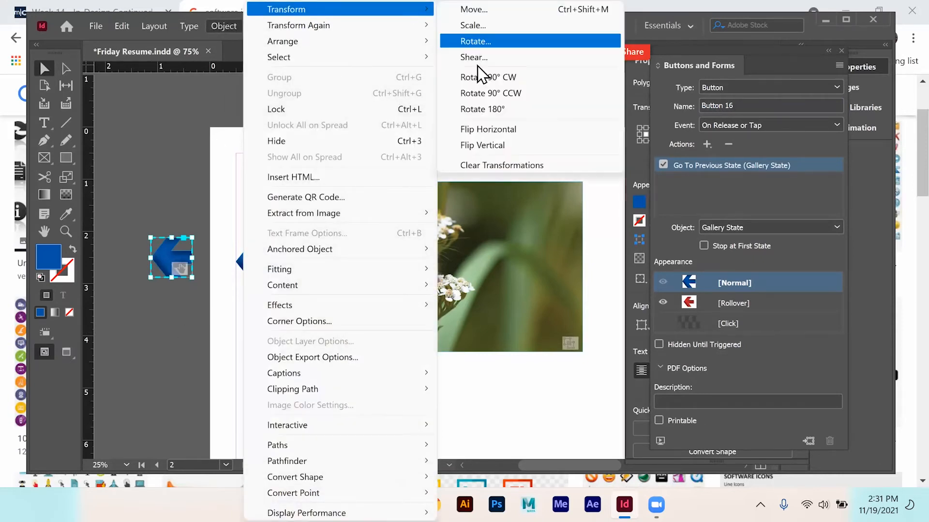
click(472, 128)
drag(157, 259, 598, 260)
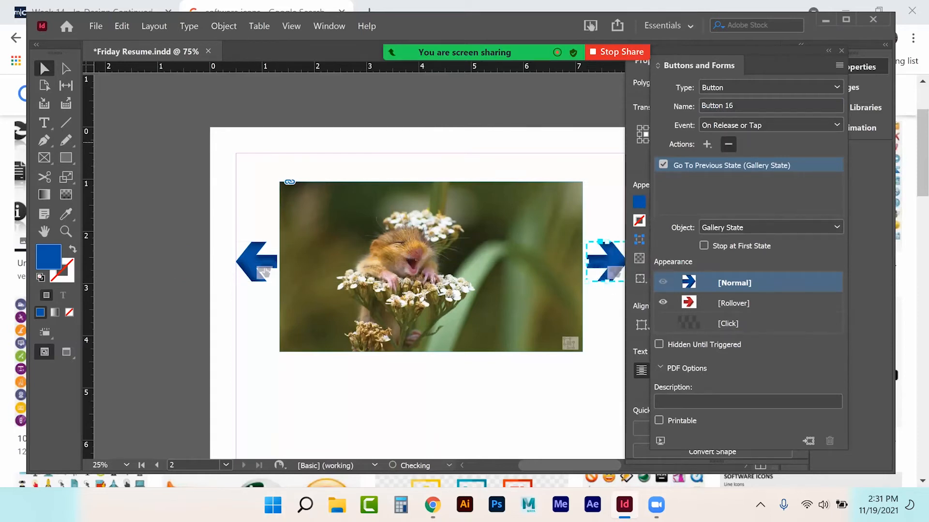
- Replace the right-pointing arrow's action with Go To Next State for Gallery State, close the button settings and deselect everything
click(728, 144)
click(441, 269)
click(707, 144)
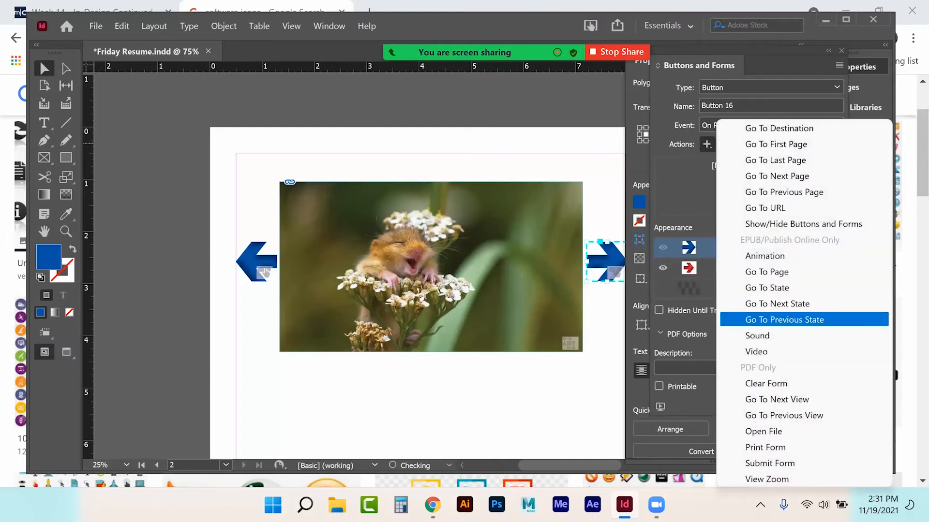
click(776, 304)
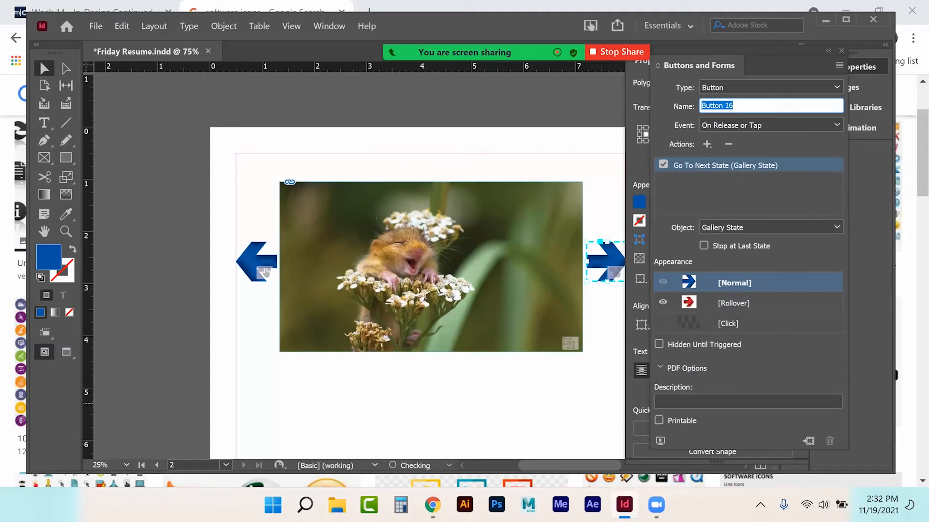
click(841, 51)
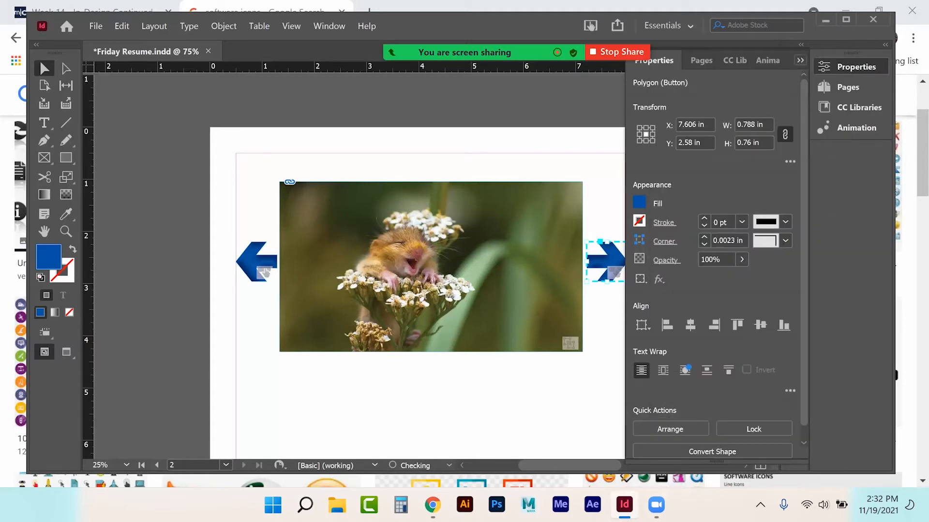
click(800, 59)
click(689, 270)
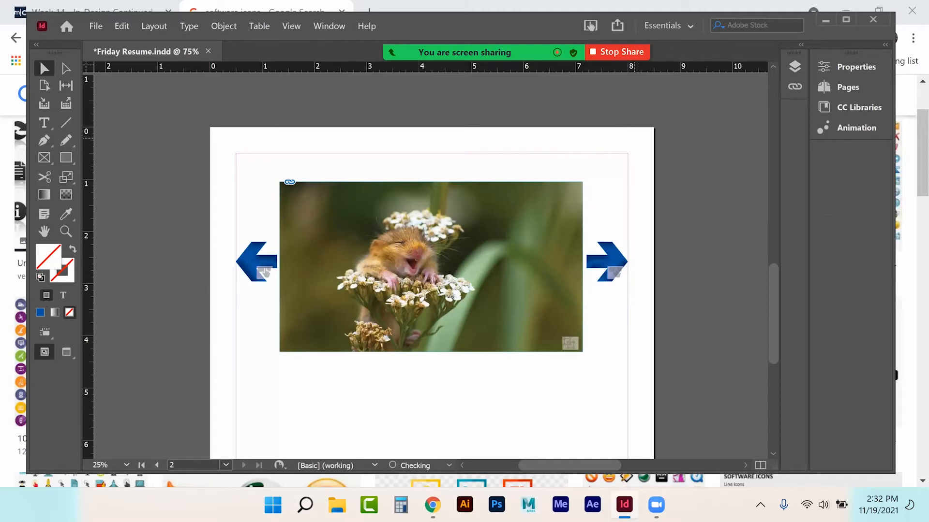
- Look through page 2's document properties, page-editing options and page commands
click(855, 67)
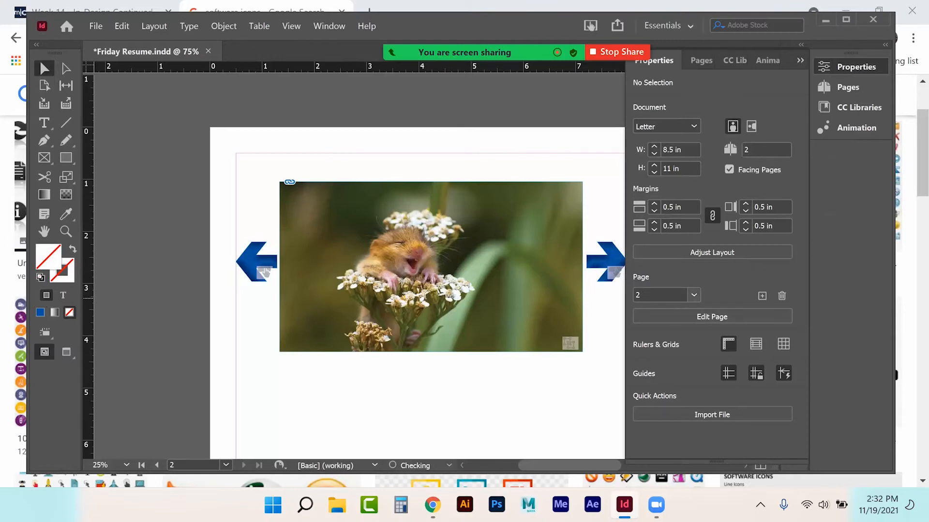
click(712, 317)
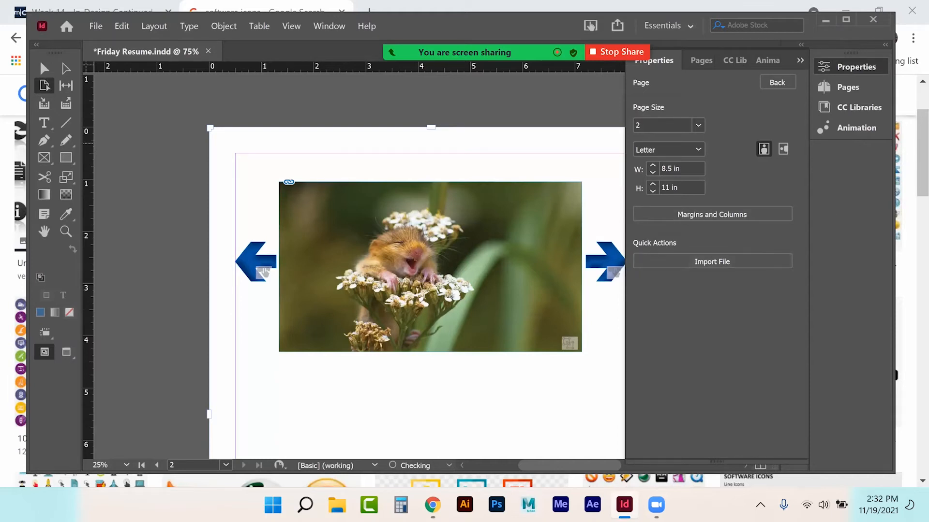
key(v)
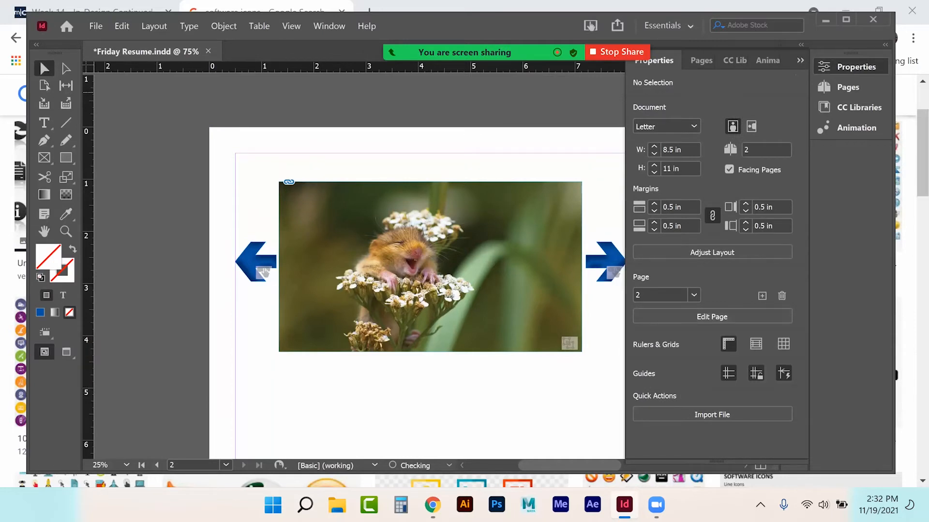
click(800, 60)
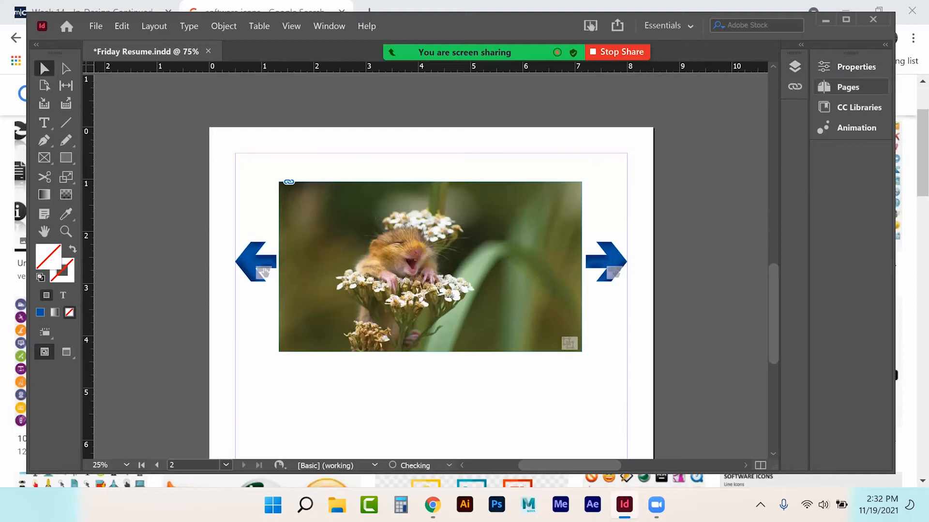
click(848, 87)
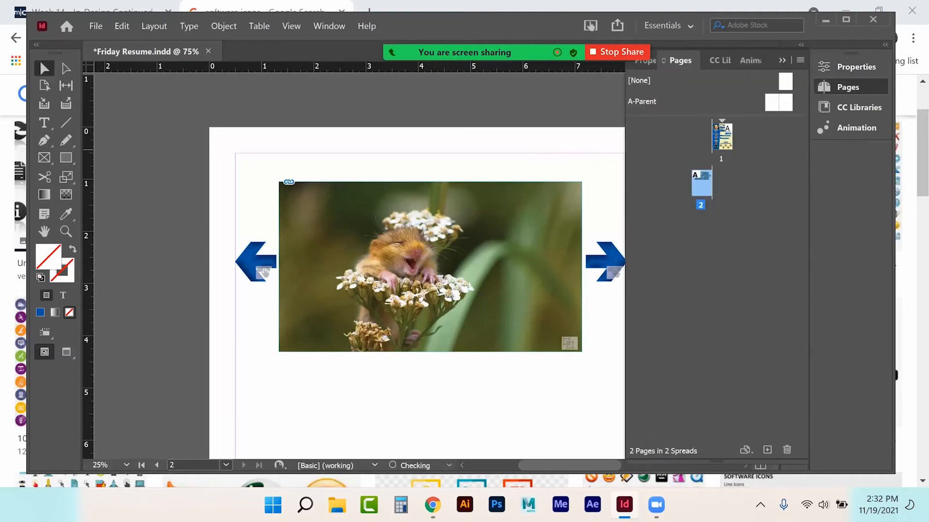
right_click(700, 183)
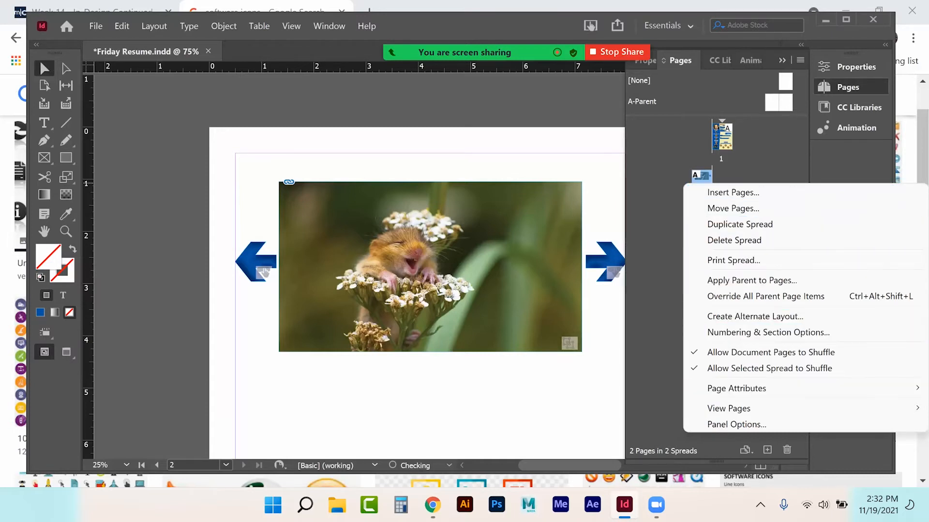
click(580, 100)
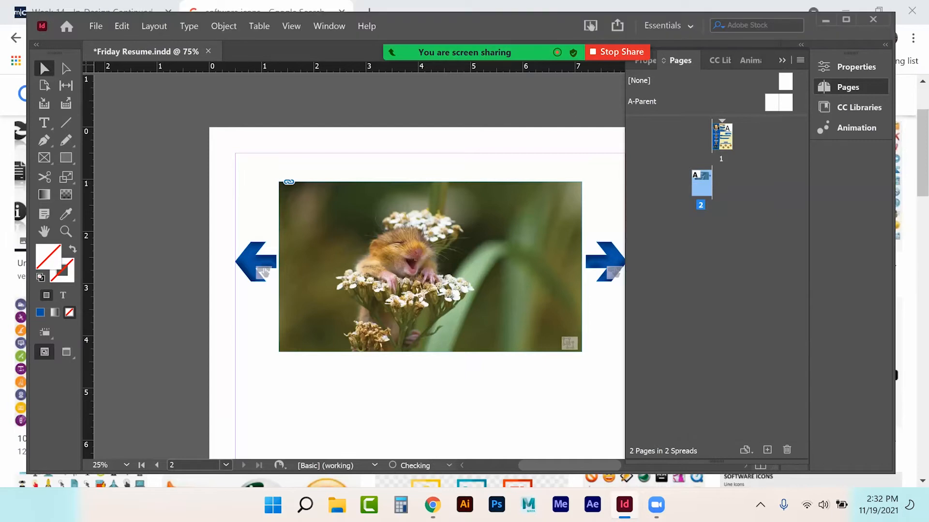
click(783, 60)
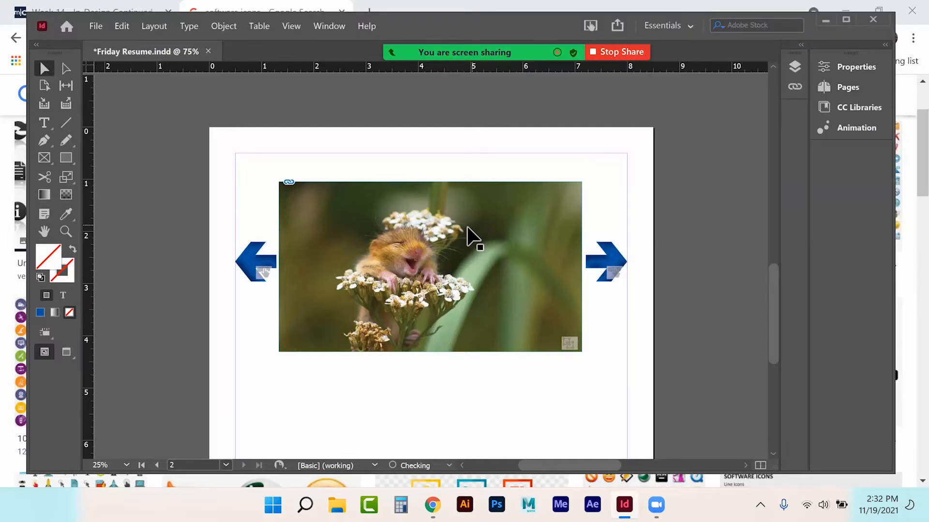
- Return to the resume on page 1 and unlock the Content layer
scroll(596, 236, up, 10)
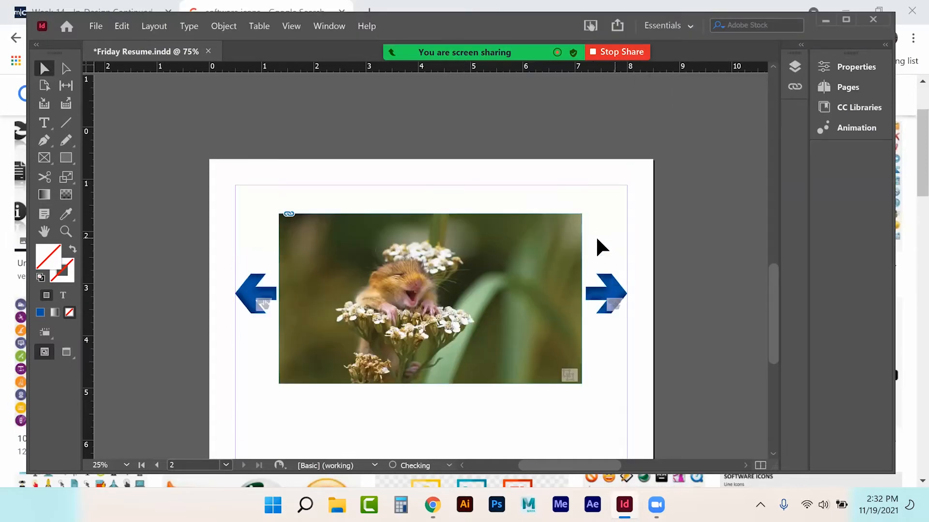
scroll(435, 242, right, 10)
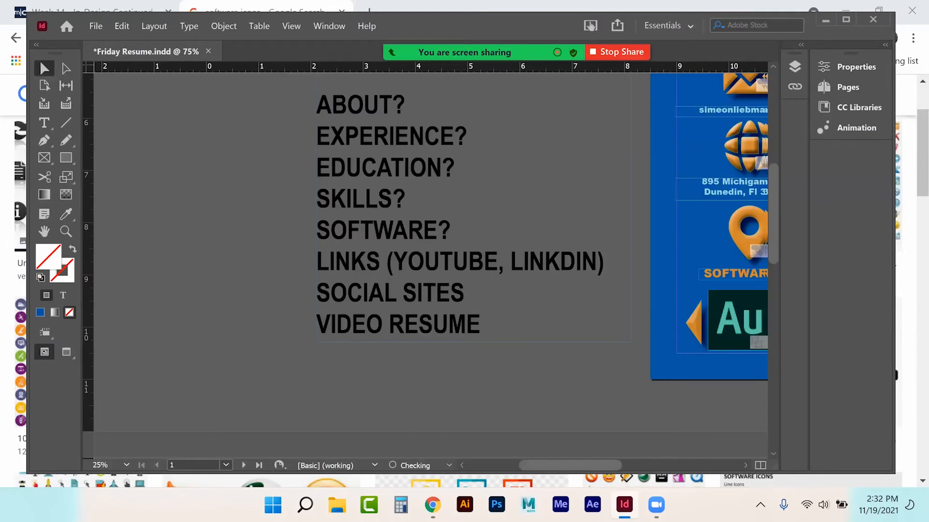
scroll(532, 217, right, 3)
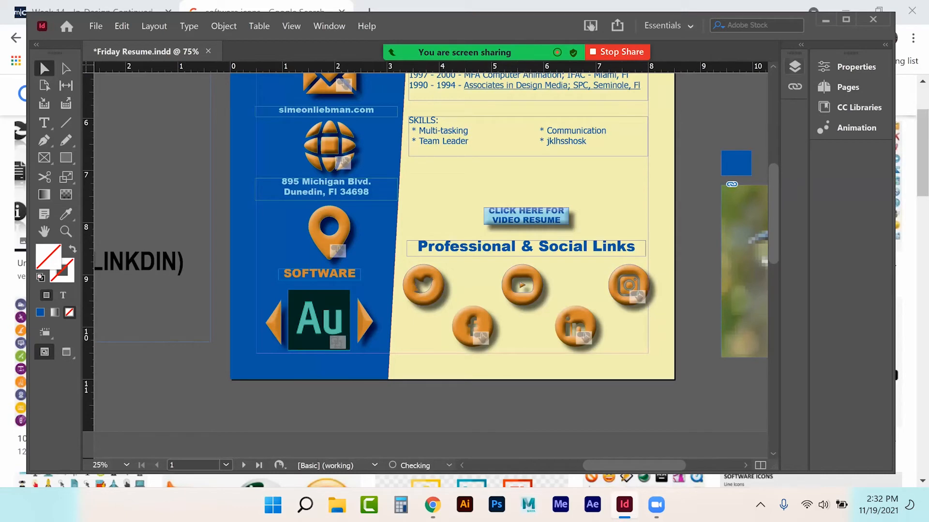
click(794, 67)
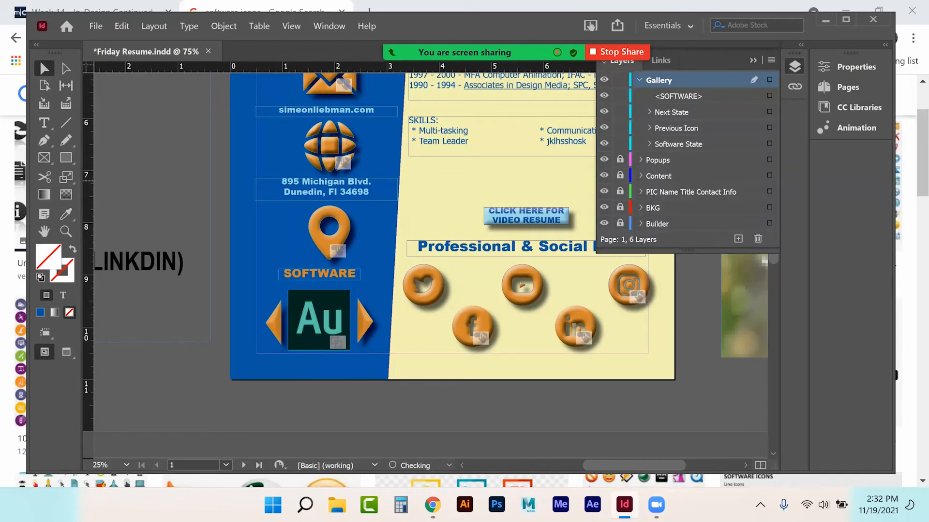
click(604, 175)
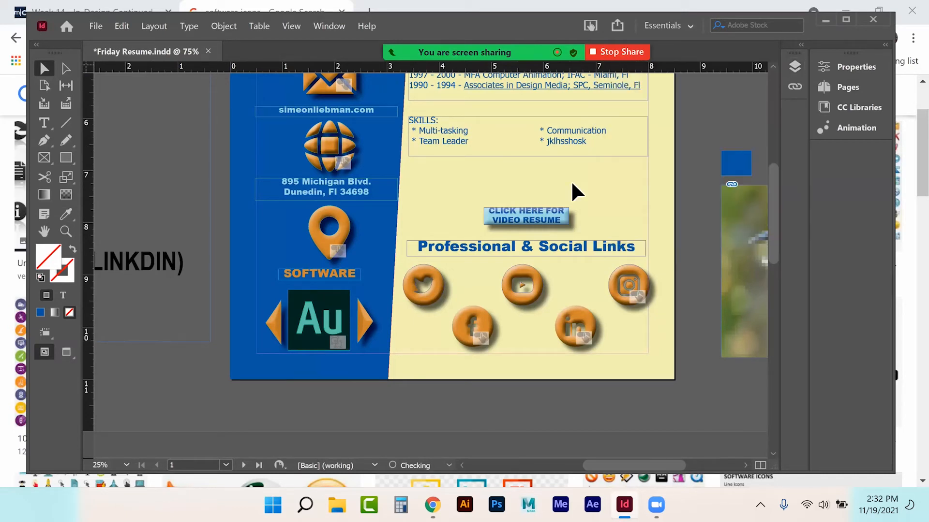
- Duplicate the "CLICK HERE FOR VIDEO RESUME" button and place the copy beside the original, above the Professional & Social Links heading
click(515, 213)
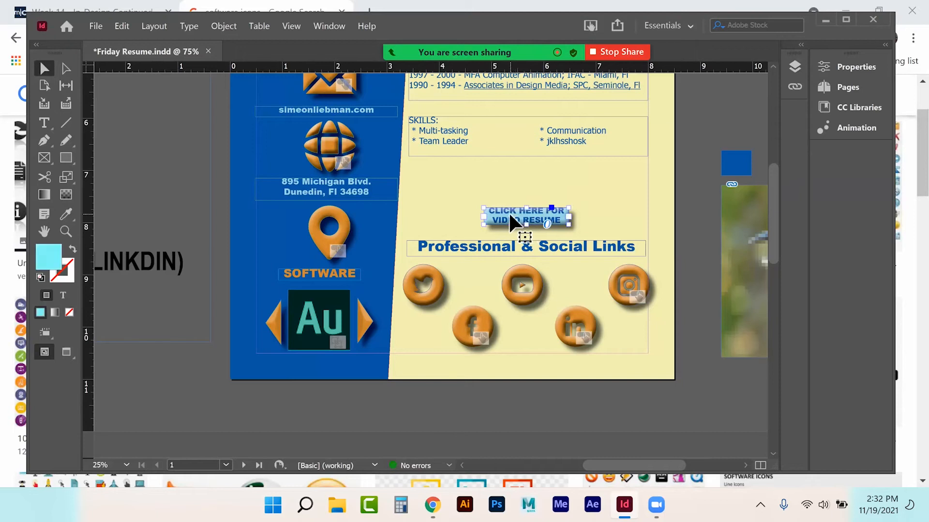
key(alt)
drag(512, 219, 461, 213)
- Replace "VIDEO RESUME" with "IMAGE GALLERY" in the duplicated button's text
click(65, 231)
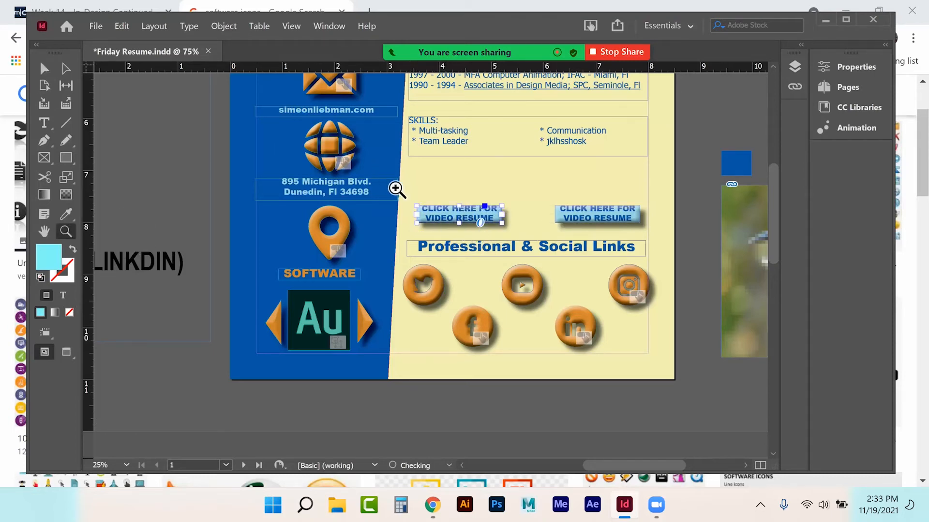
click(464, 231)
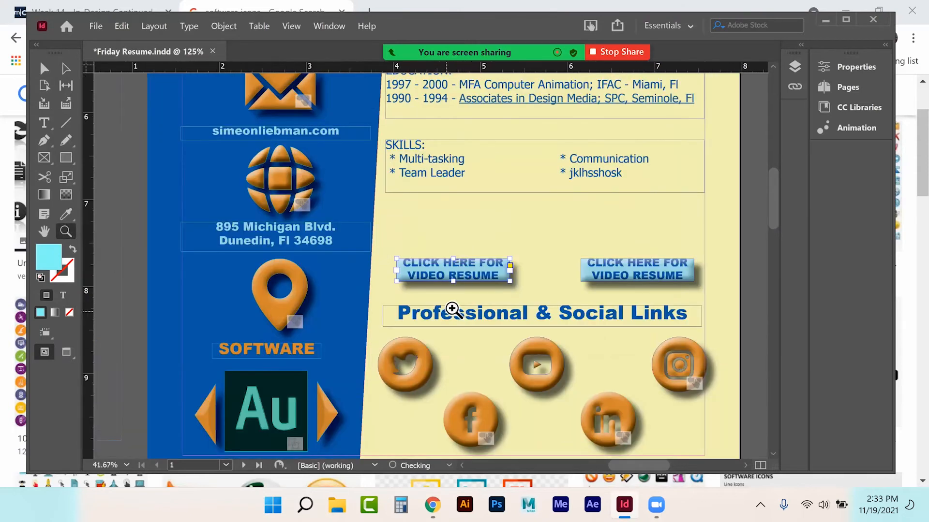
click(452, 312)
click(441, 297)
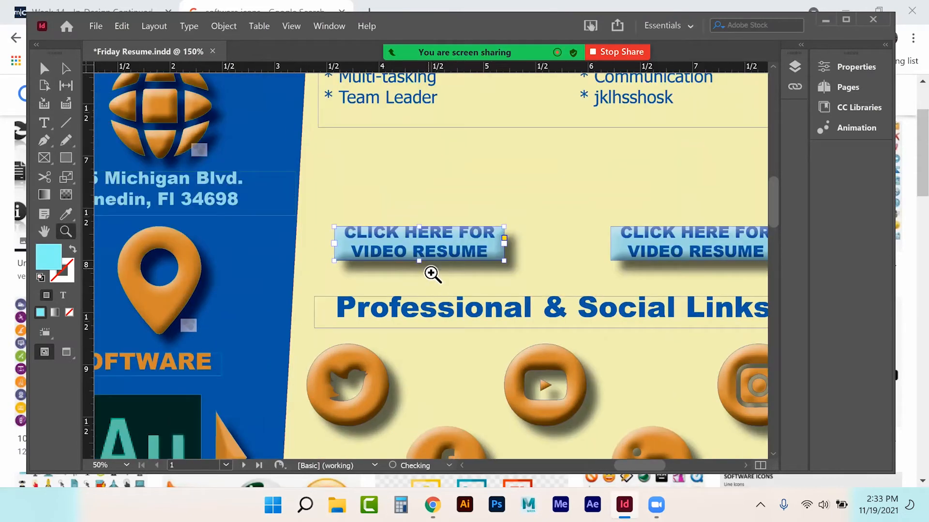
click(430, 270)
click(44, 123)
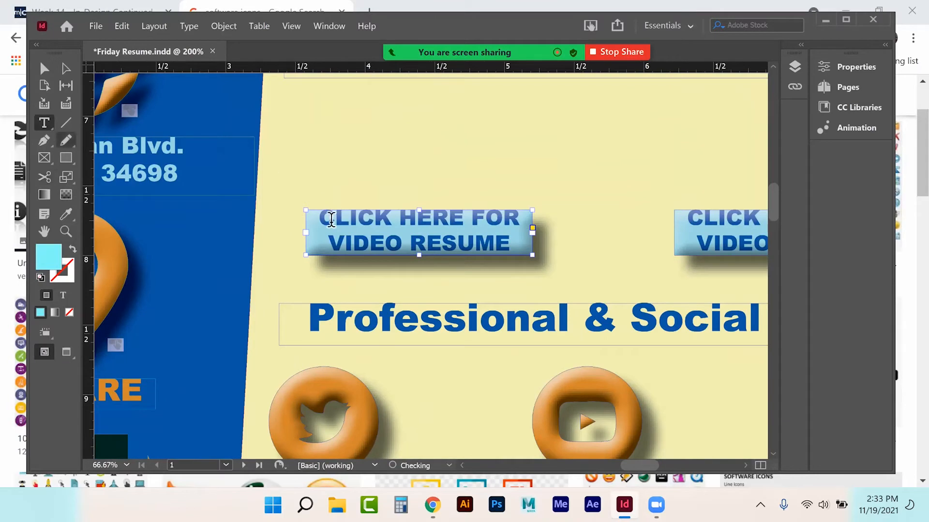
drag(333, 243, 521, 242)
text(IMAGE)
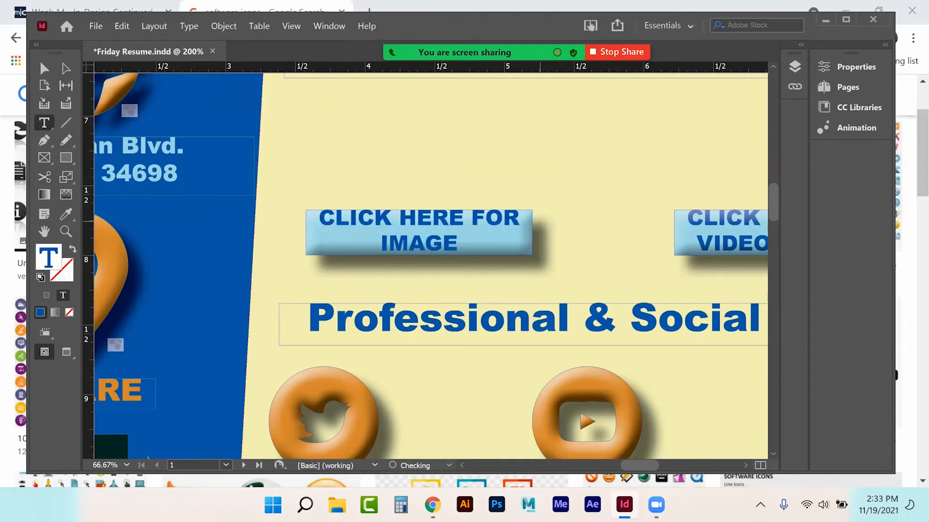
text( GALLERY)
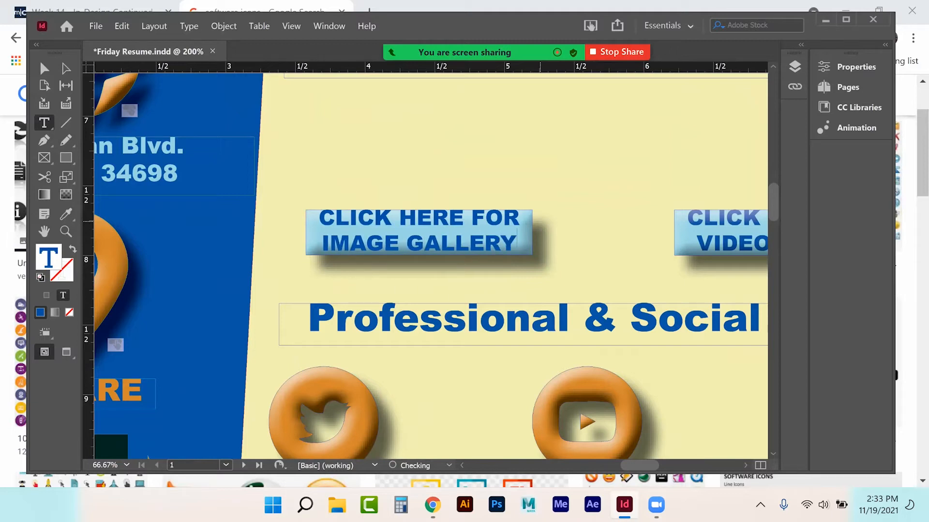
- Convert the image gallery text frame to an interactive button and name it "GALLERy button"
click(50, 70)
click(349, 135)
click(358, 230)
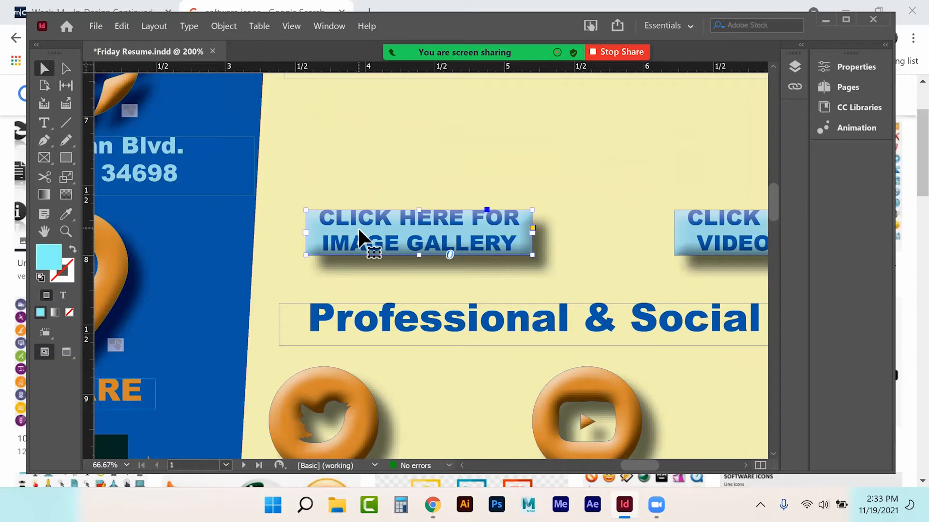
right_click(358, 225)
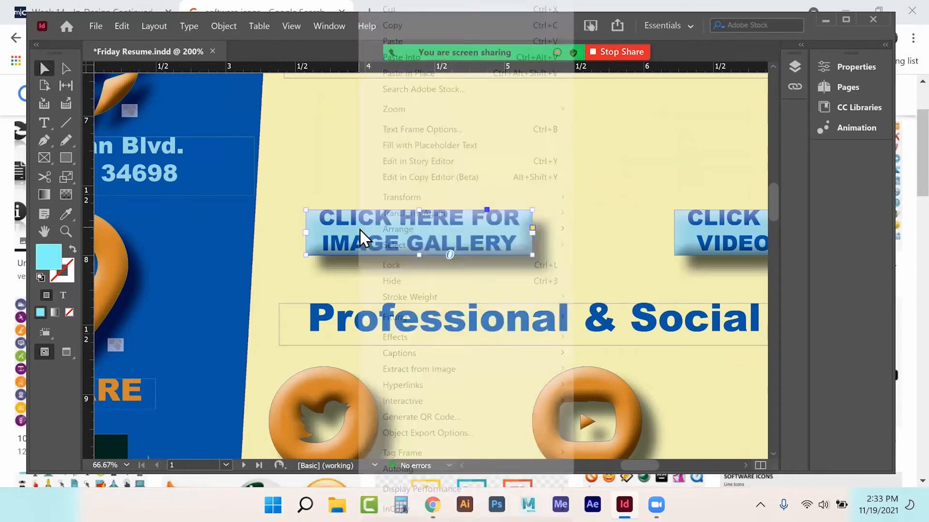
mouse_move(532, 401)
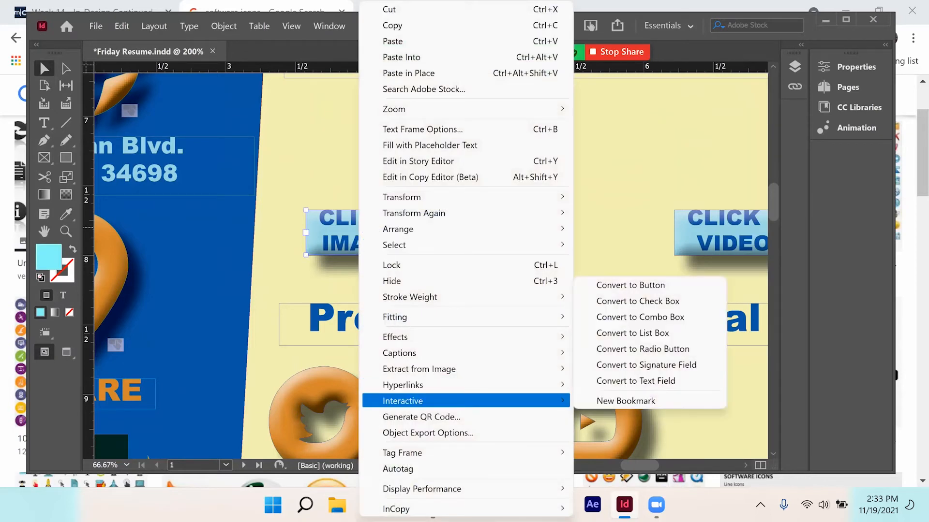
click(629, 286)
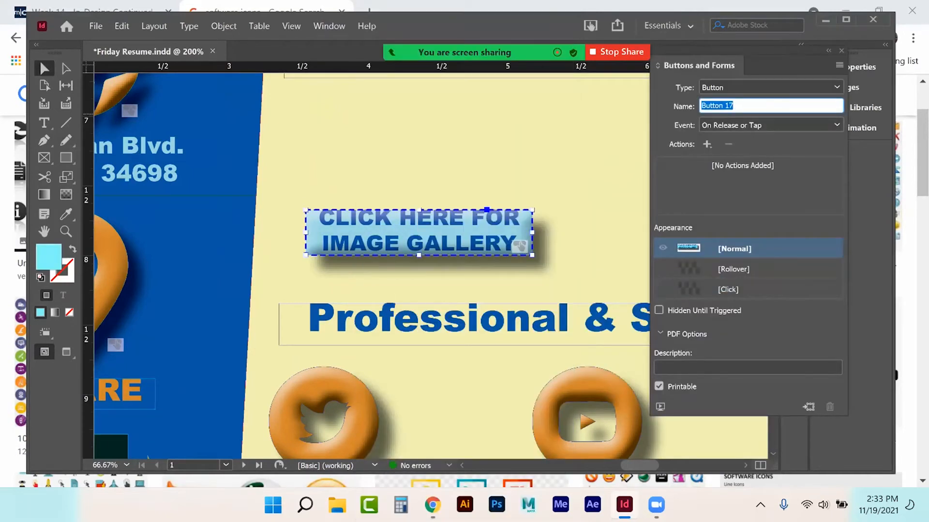
text(GALLERy burton)
drag(743, 106, 737, 105)
text(ut)
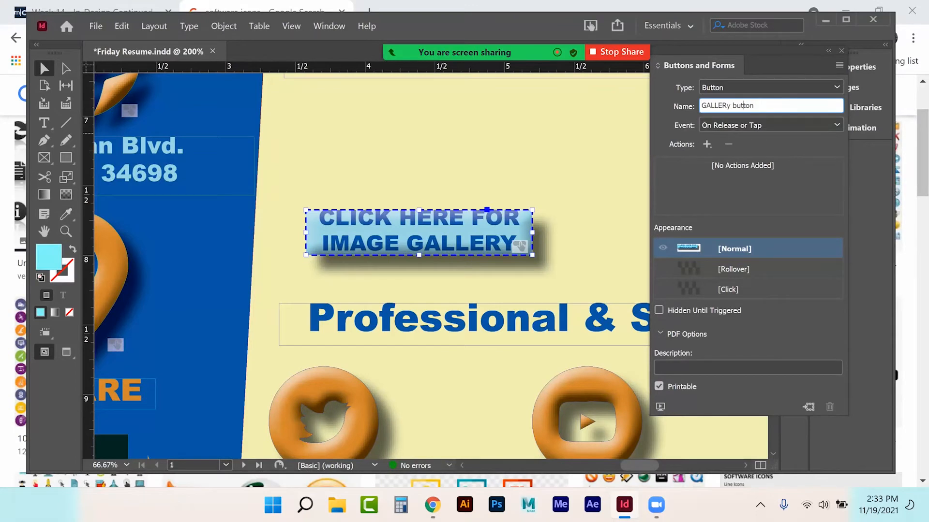
- Add a Go To Next Page action to the gallery button and deselect it
click(706, 144)
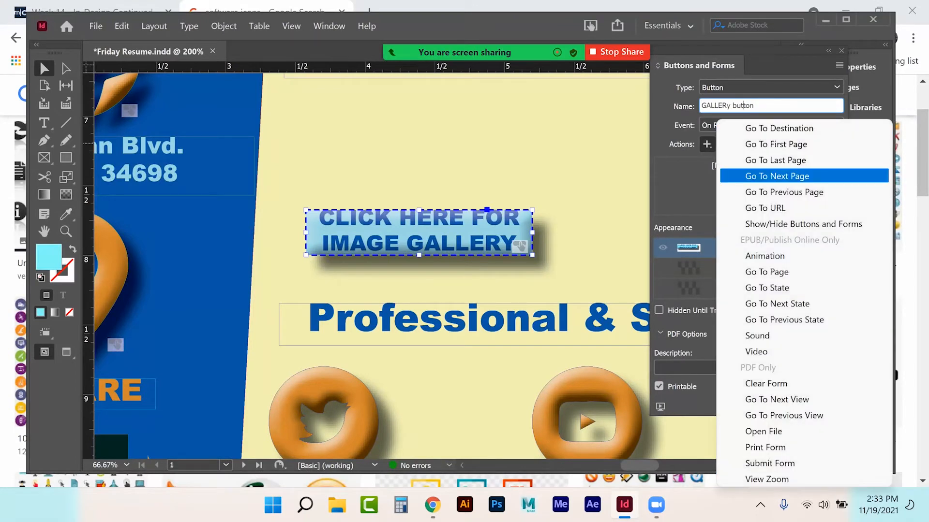
key(Return)
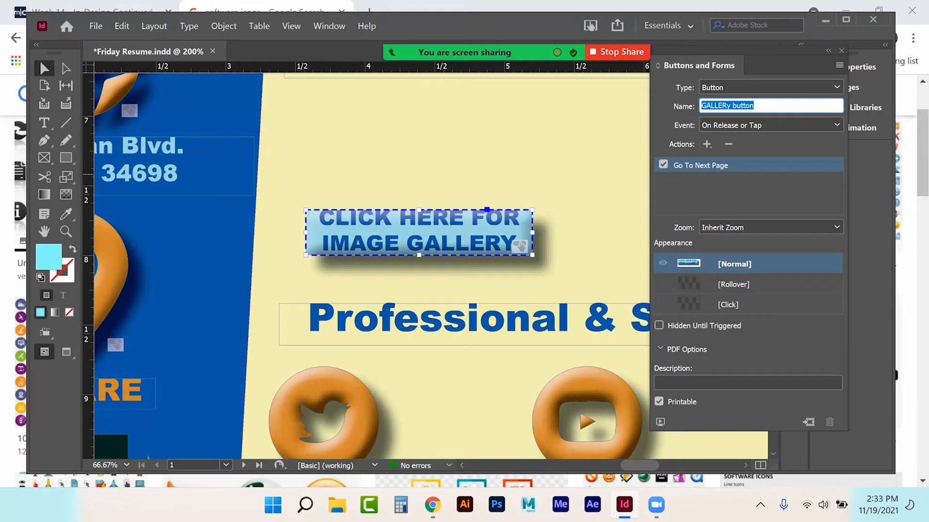
click(588, 161)
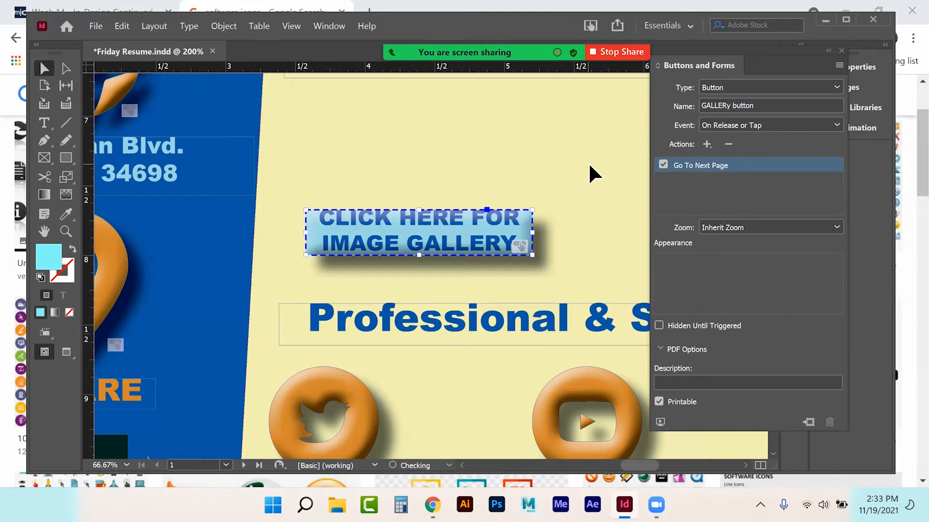
- Copy the gallery button onto page 2 and centre it just above the bottom margin, at about X 4.25 in, Y 10.18 in
click(374, 242)
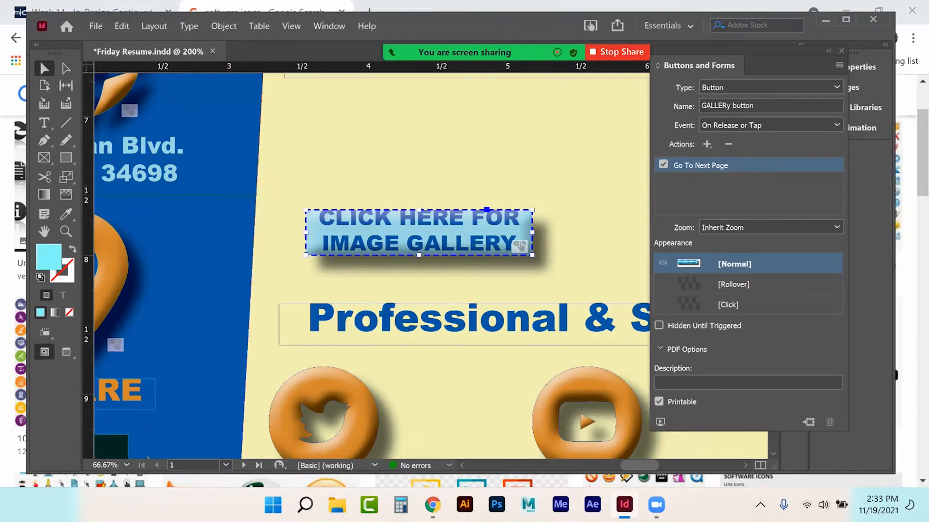
scroll(462, 297, down, 10)
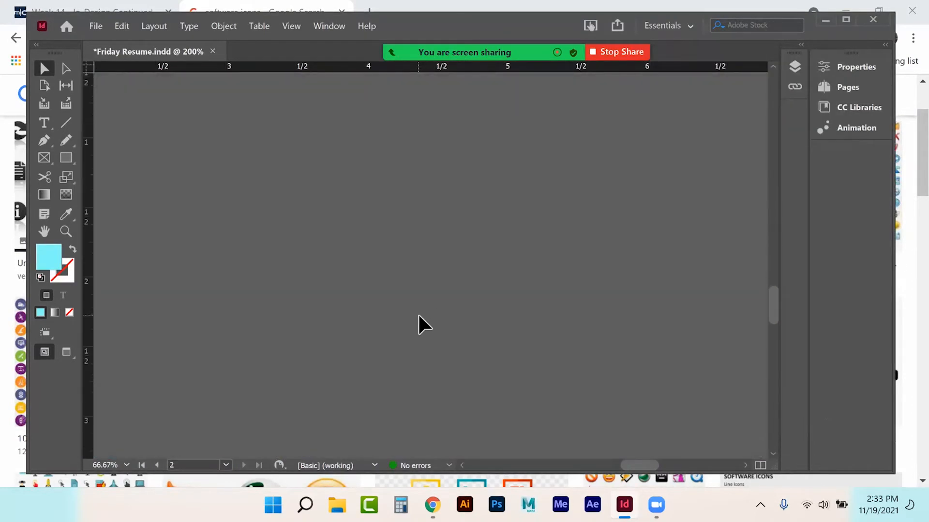
key(ctrl+minus)
key(ctrl+minus)
key(ctrl+minus)
key(ctrl+minus)
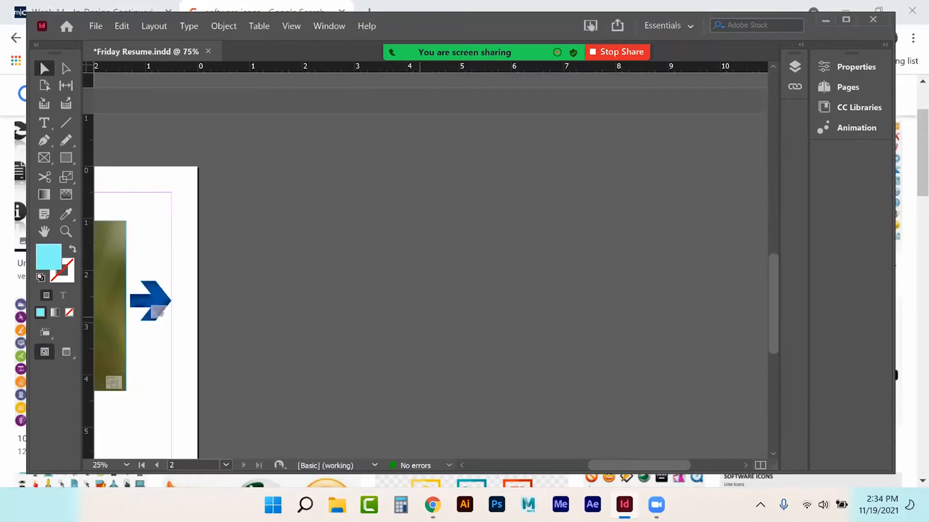
click(595, 332)
scroll(596, 332, left, 10)
scroll(596, 332, down, 5)
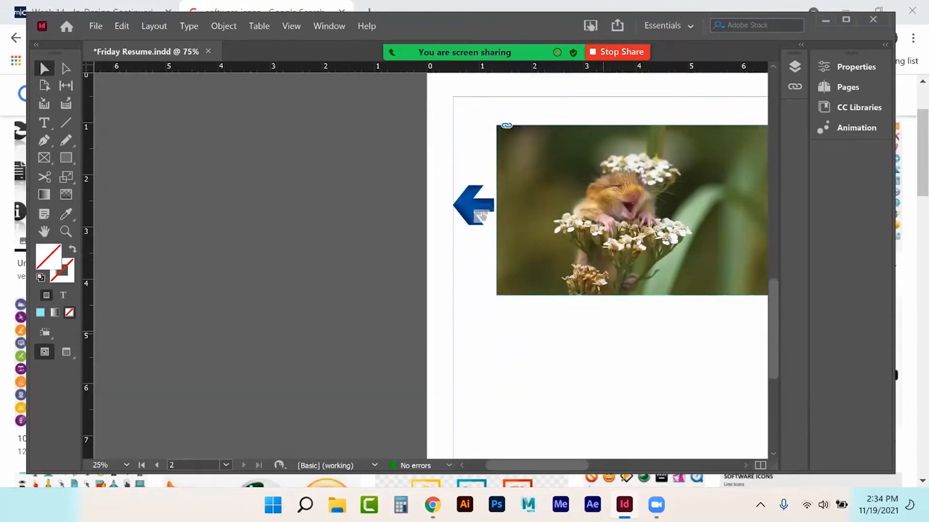
scroll(431, 261, right, 5)
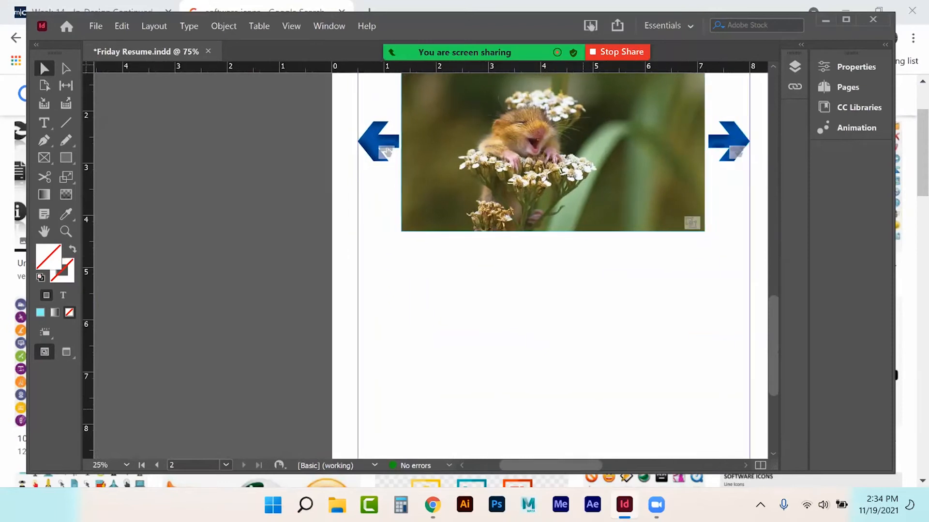
scroll(430, 261, down, 1)
scroll(549, 264, down, 5)
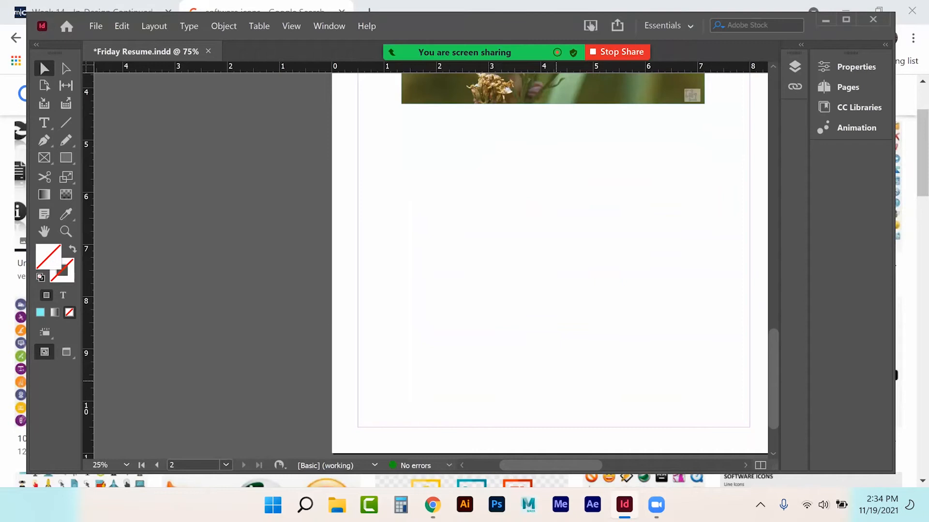
key(ctrl+v)
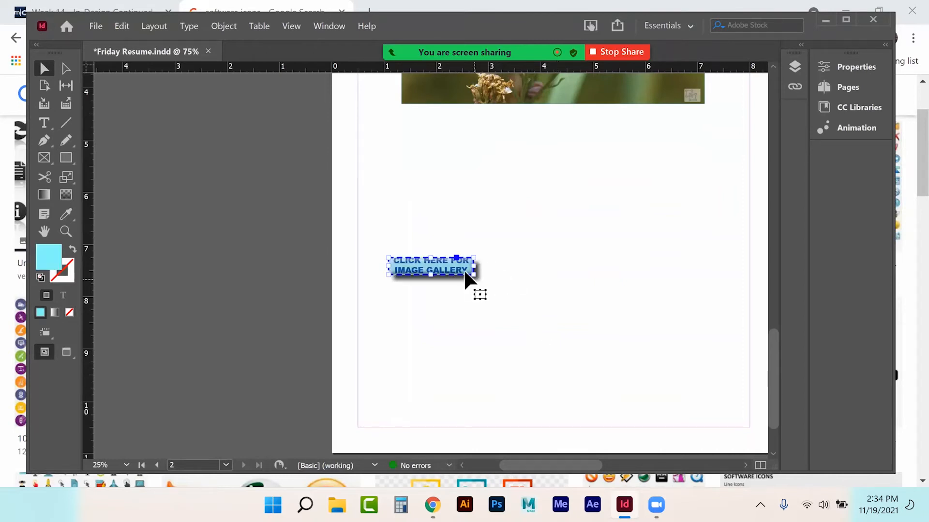
drag(452, 275, 572, 413)
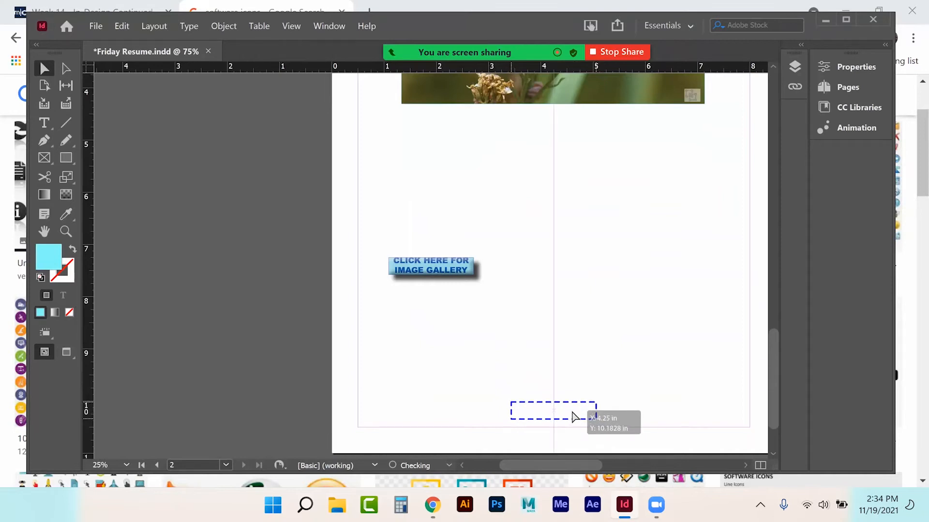
drag(573, 417, 573, 417)
- Replace all the text on page 2's copied button with "RETURN TO RESUME"
click(66, 231)
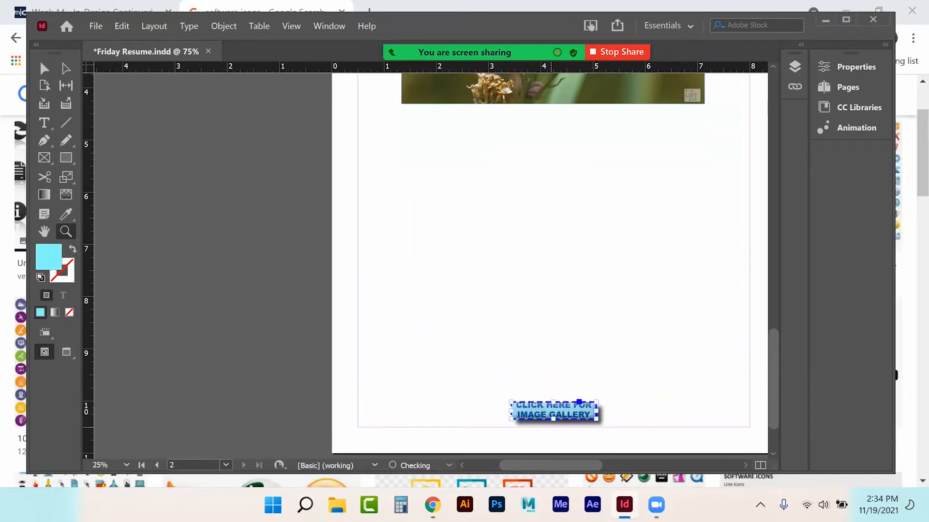
click(471, 334)
click(415, 330)
click(415, 329)
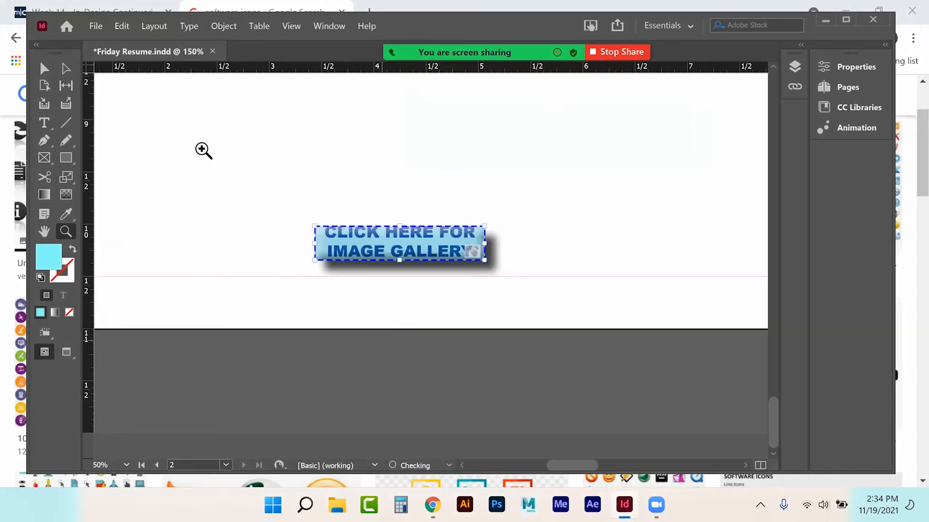
click(44, 122)
click(419, 247)
key(ctrl+a)
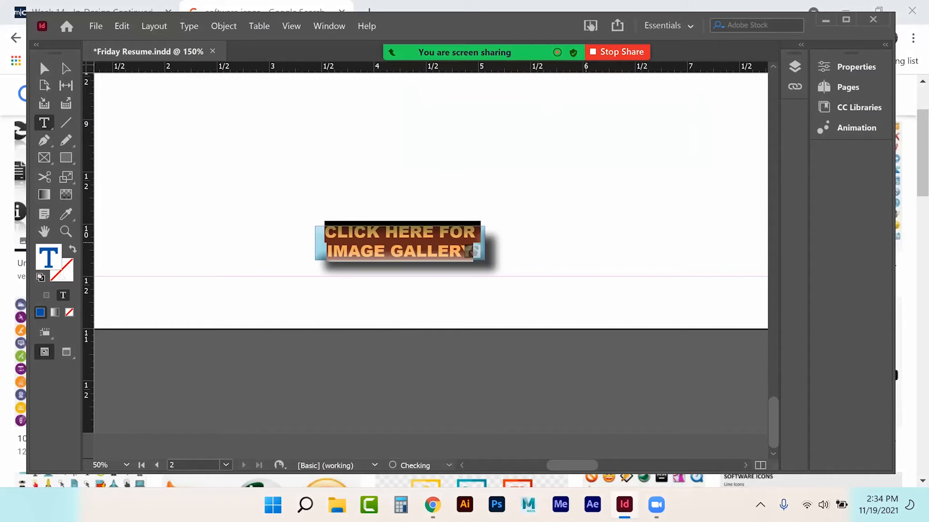
text(RETURN TO RESUME)
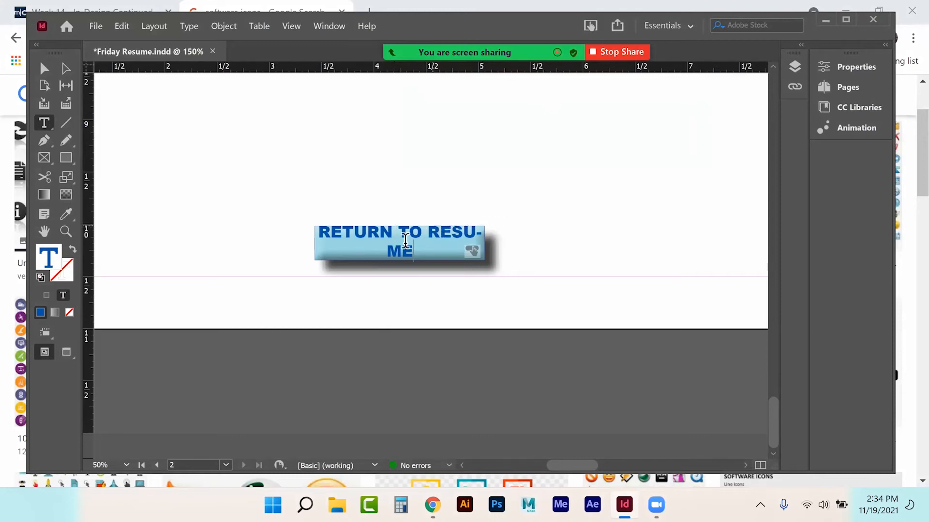
- Turn off hyphenation for all the text in page 2's "RETURN TO RESUME" button
key(ctrl+a)
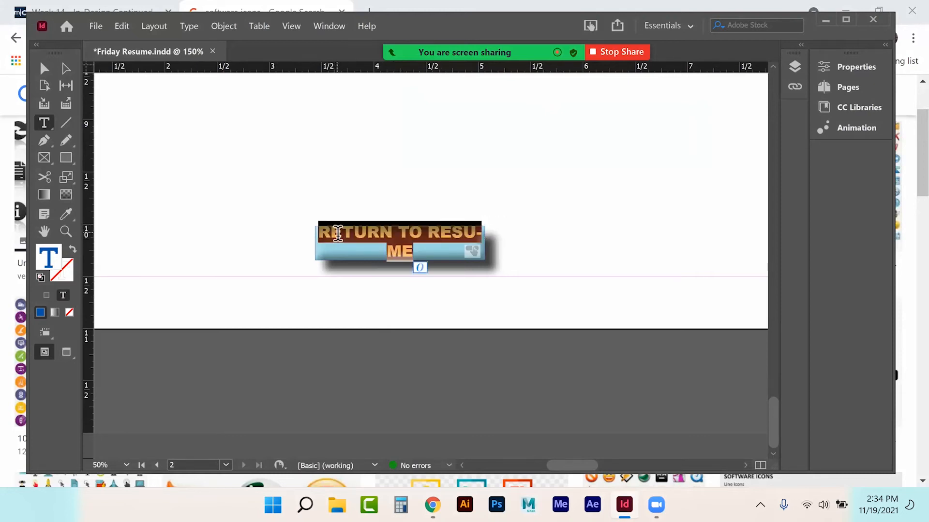
click(192, 25)
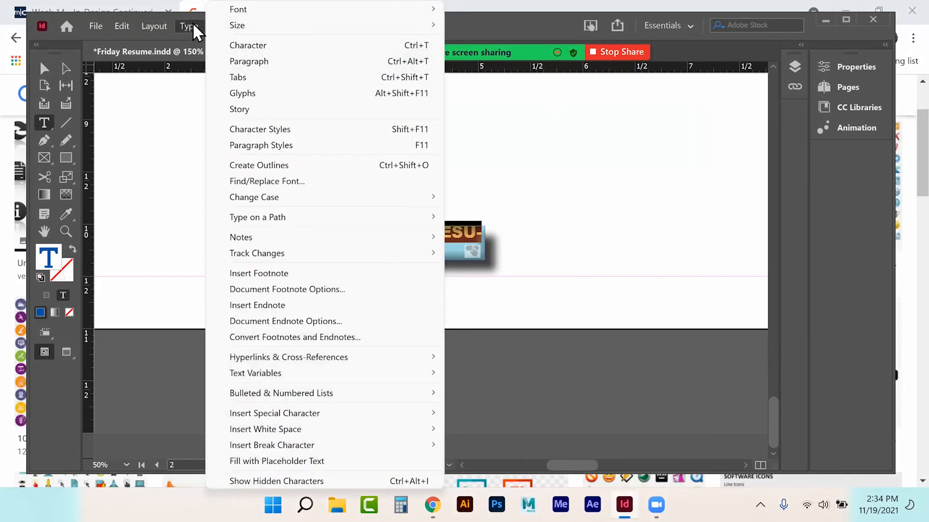
click(251, 132)
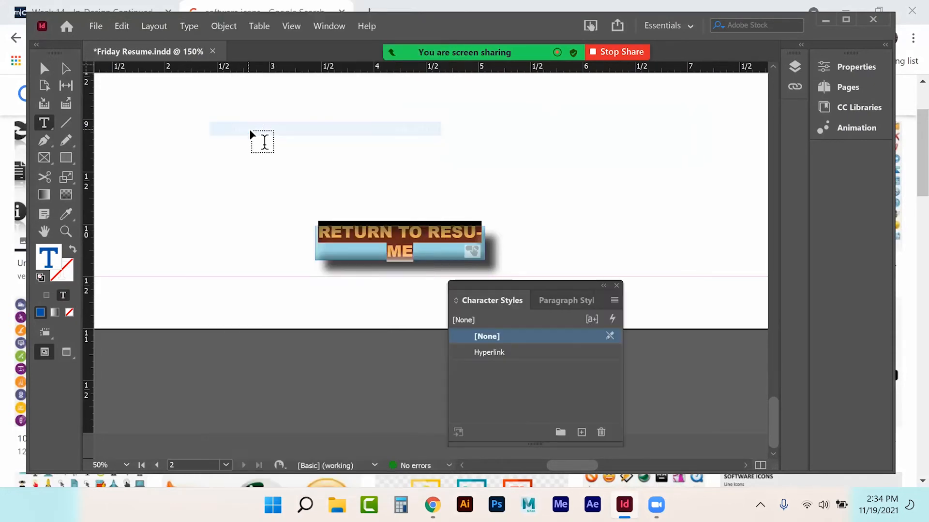
click(601, 295)
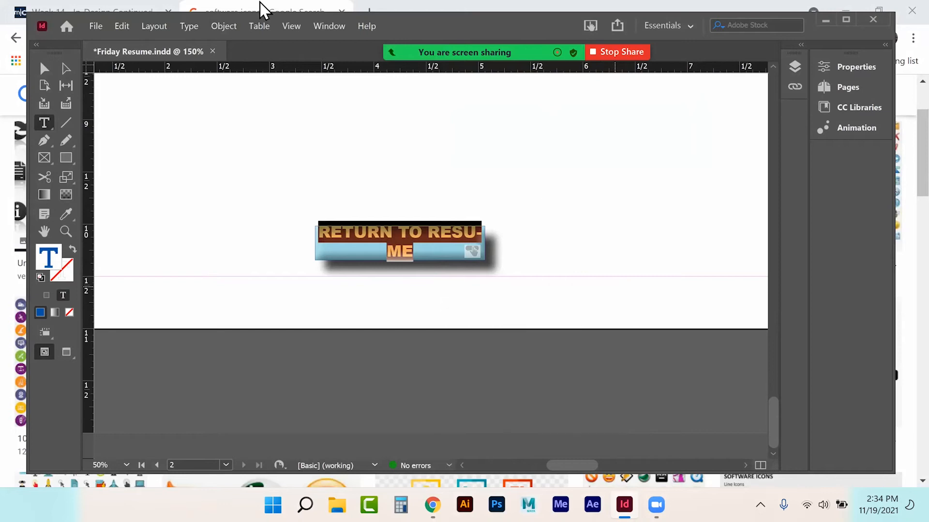
click(190, 27)
click(232, 62)
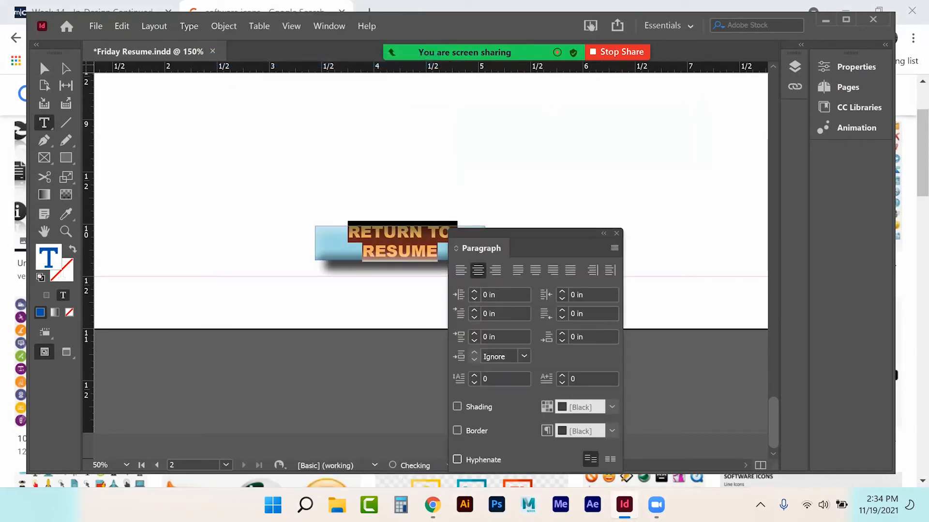
click(616, 234)
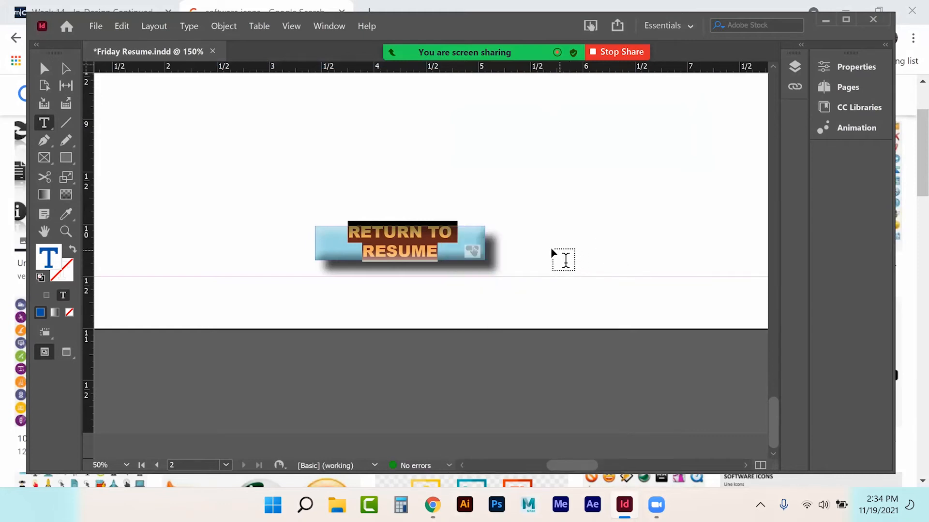
- Make the "RETURN TO RESUME" button slightly taller by extending its frame upward
click(44, 68)
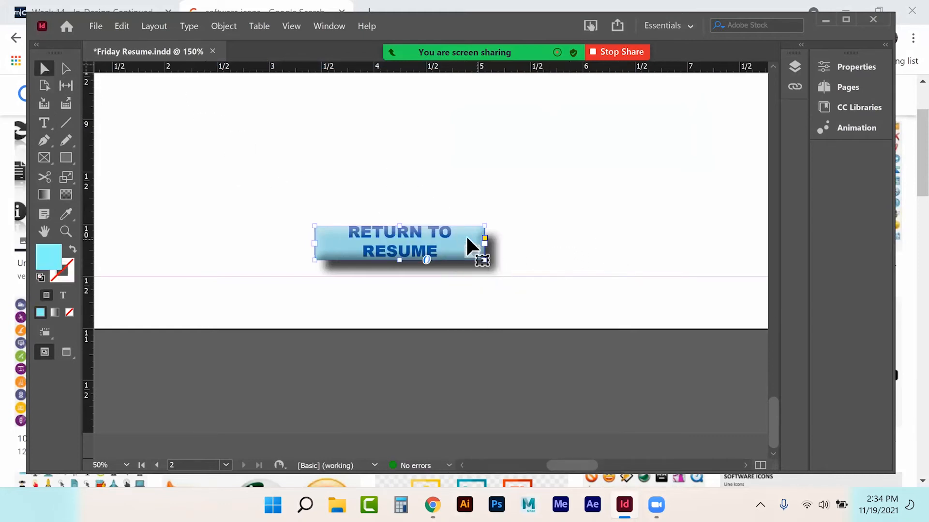
drag(402, 227, 405, 219)
key(t)
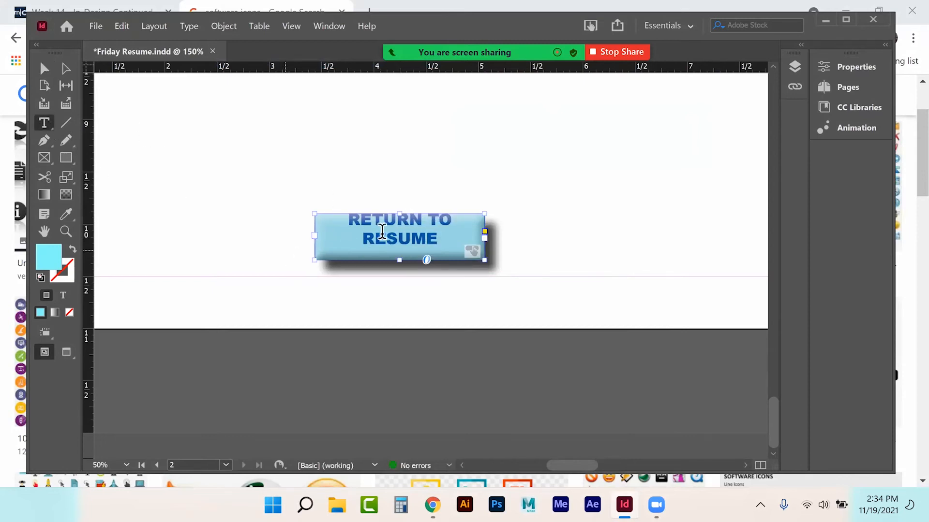
- Examine the return button's text properties, paragraph styles and paragraph formatting for a way to centre the text vertically
double_click(385, 226)
key(ctrl+a)
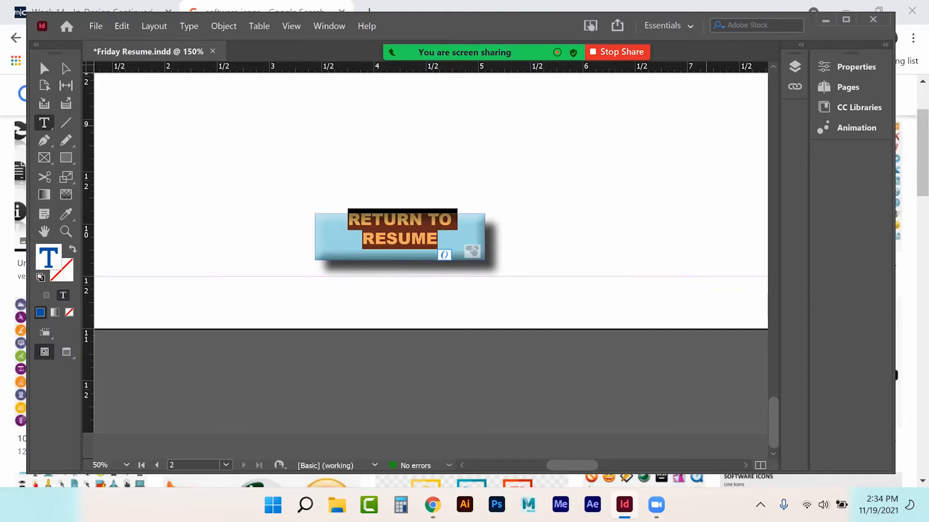
click(852, 66)
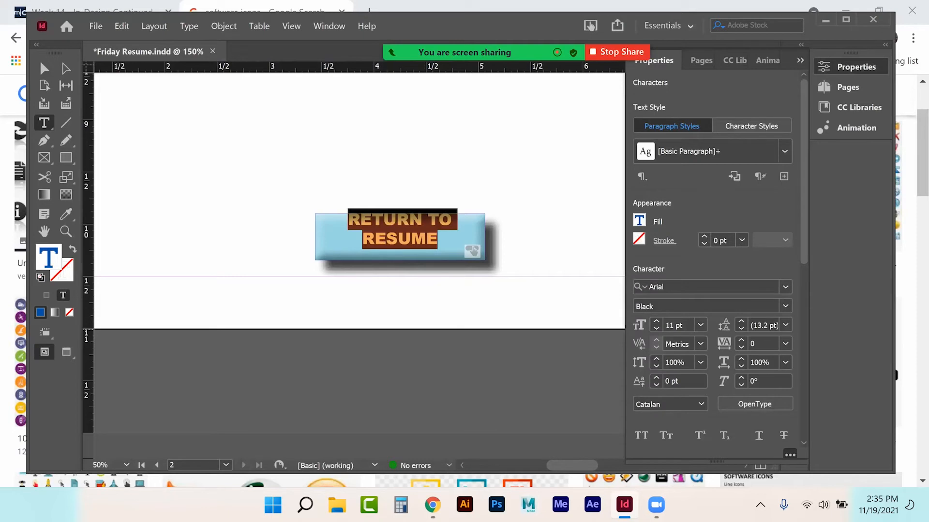
scroll(711, 261, down, 10)
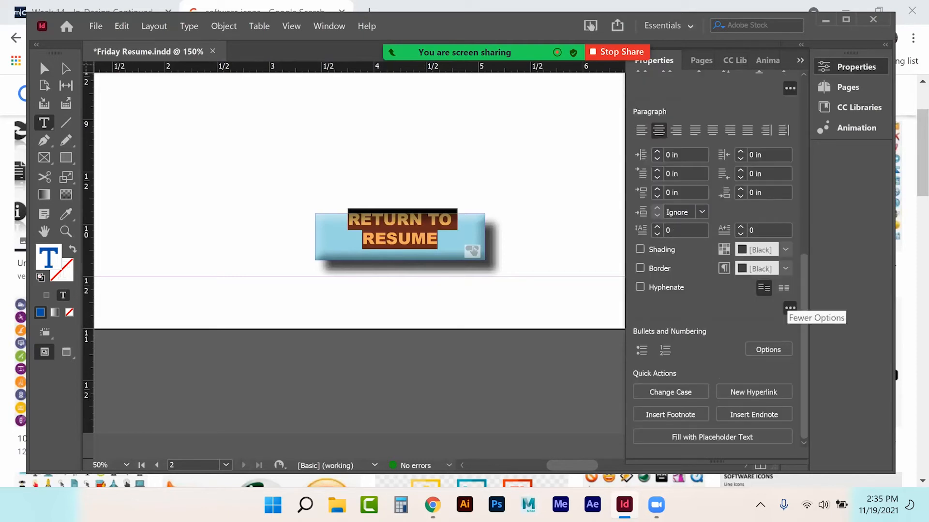
click(790, 307)
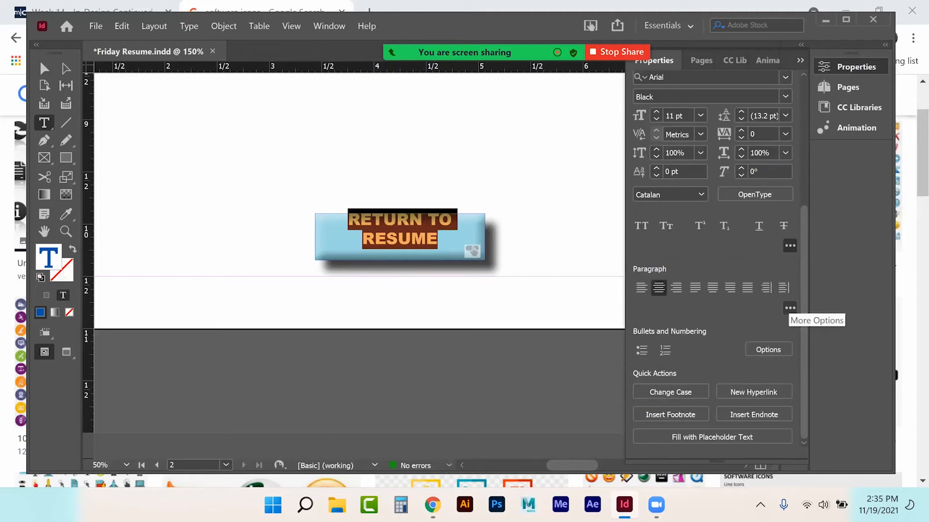
click(790, 307)
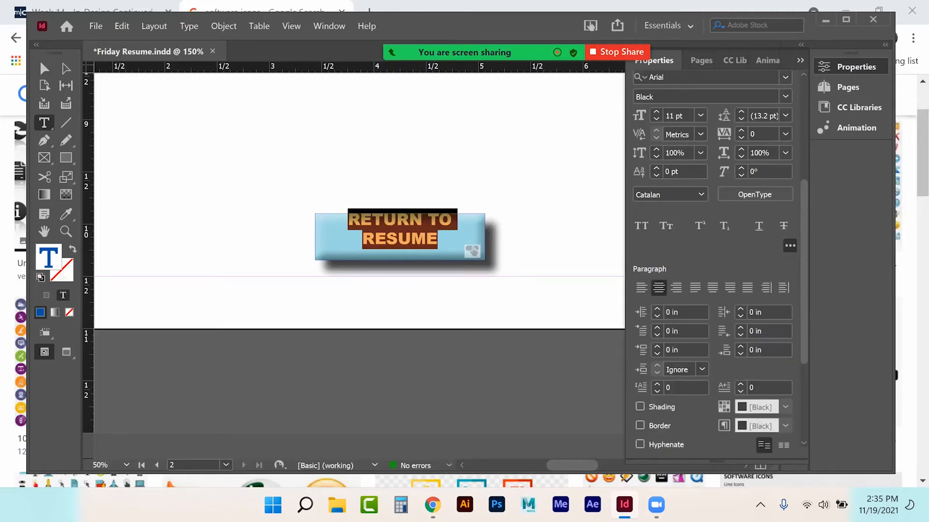
scroll(714, 266, down, 3)
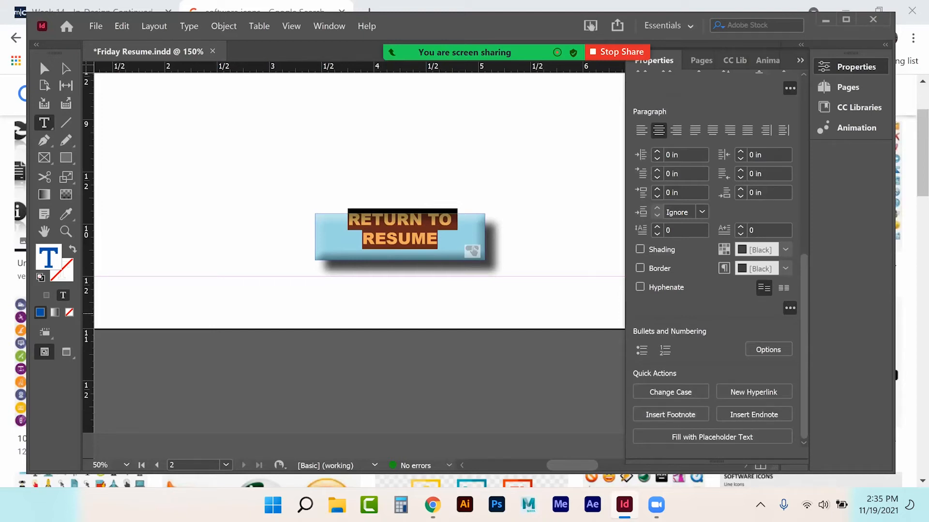
click(189, 27)
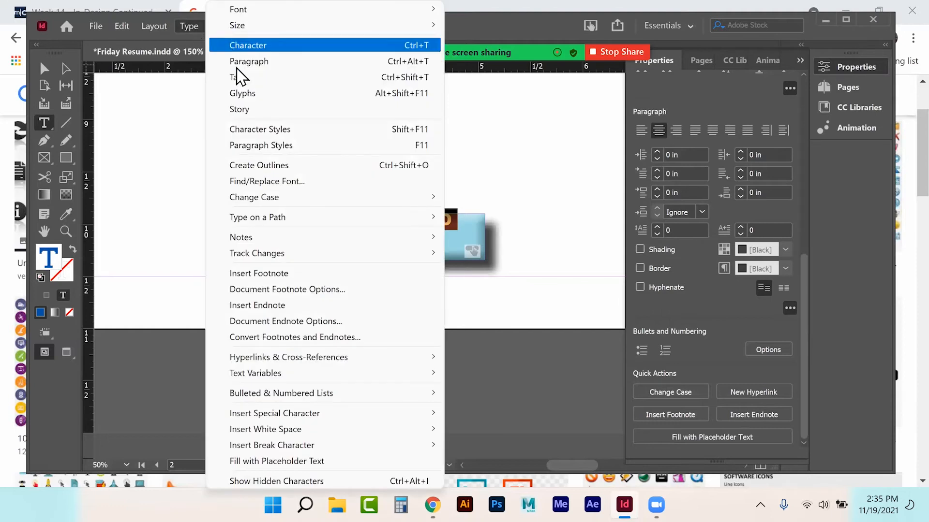
mouse_move(248, 221)
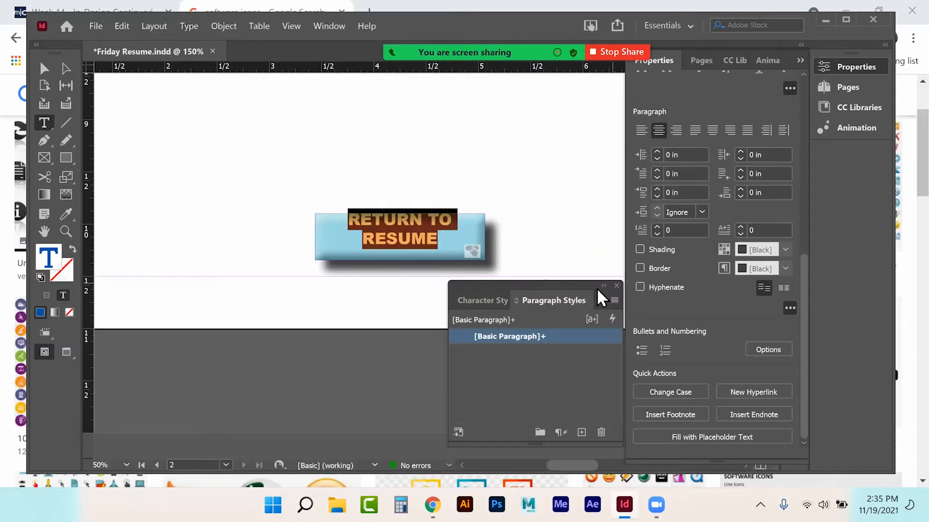
click(617, 286)
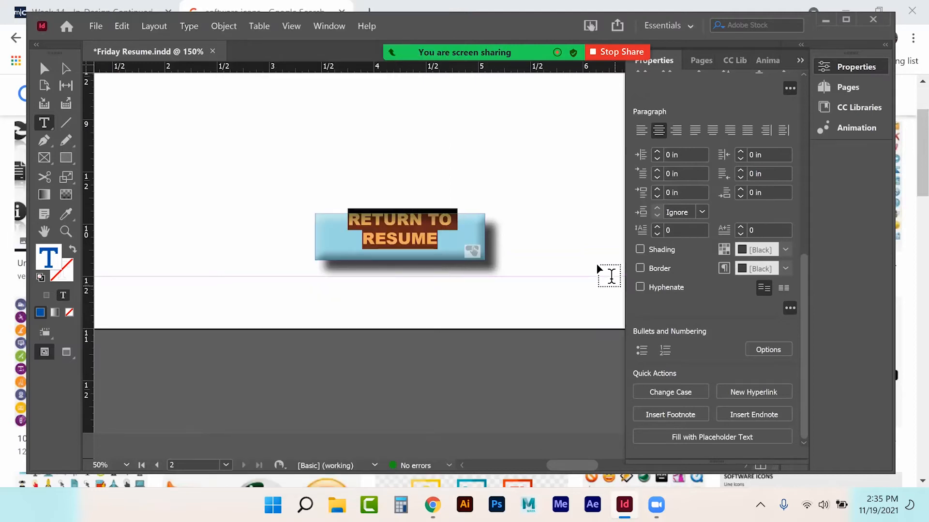
click(188, 27)
click(231, 62)
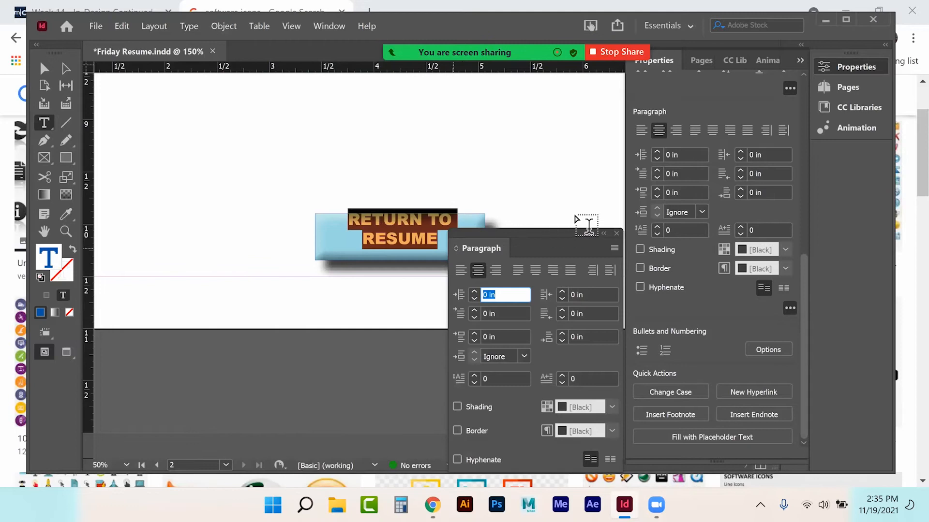
drag(557, 237, 527, 134)
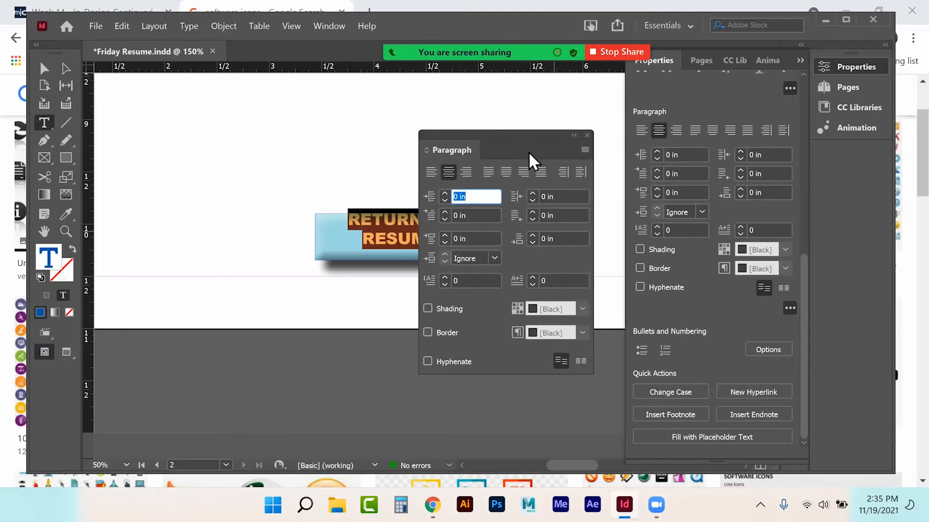
click(592, 175)
- Set the return button's vertical justification to Center in Text Frame Options and select its frame
right_click(398, 255)
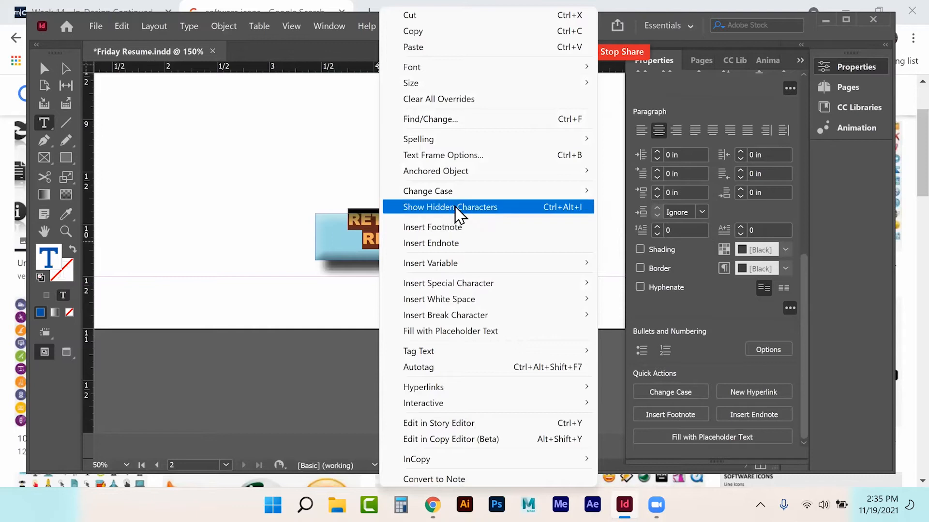
click(460, 156)
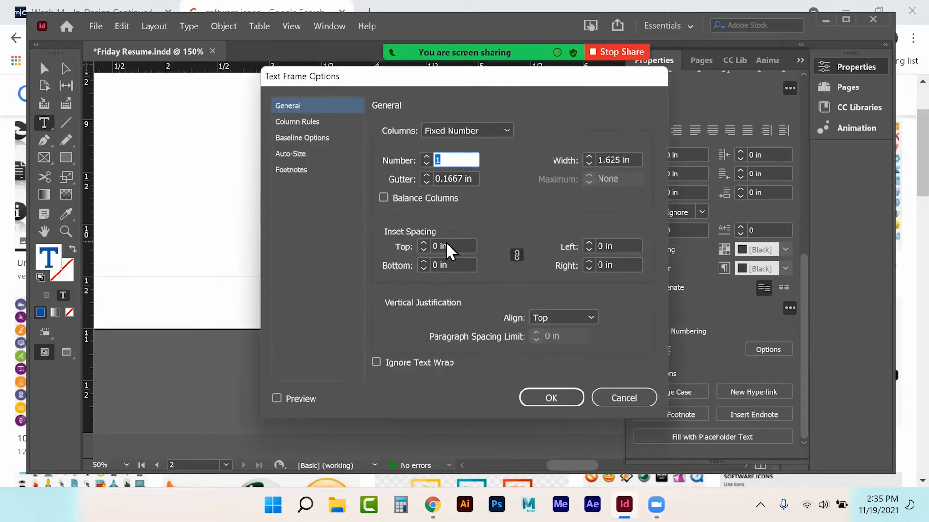
click(532, 320)
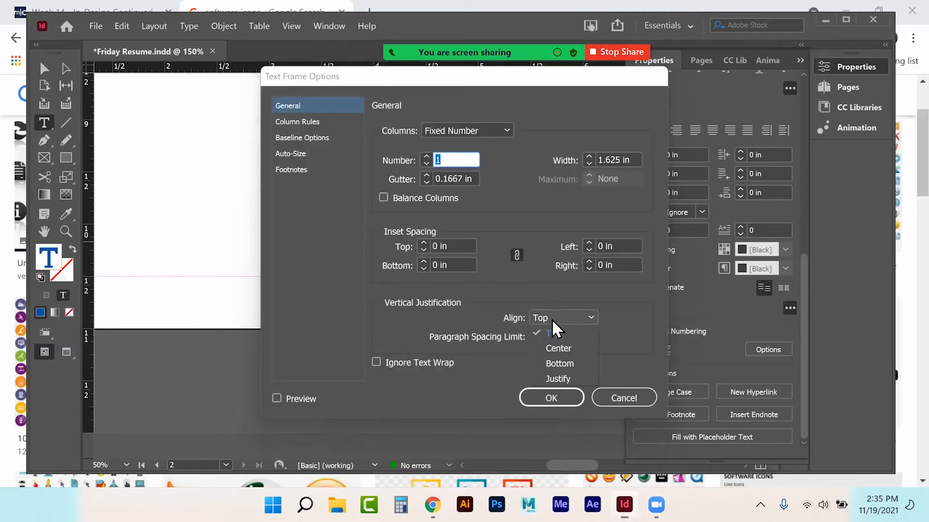
click(557, 348)
click(546, 398)
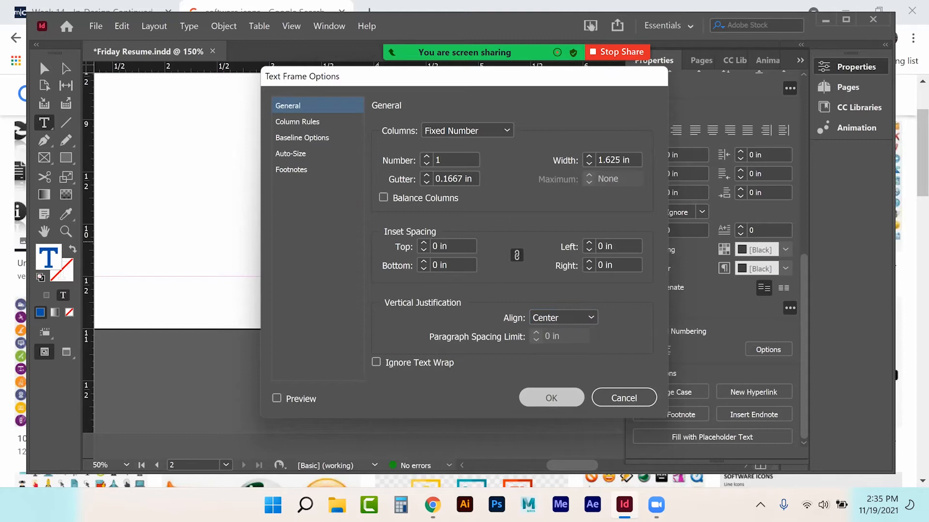
click(43, 69)
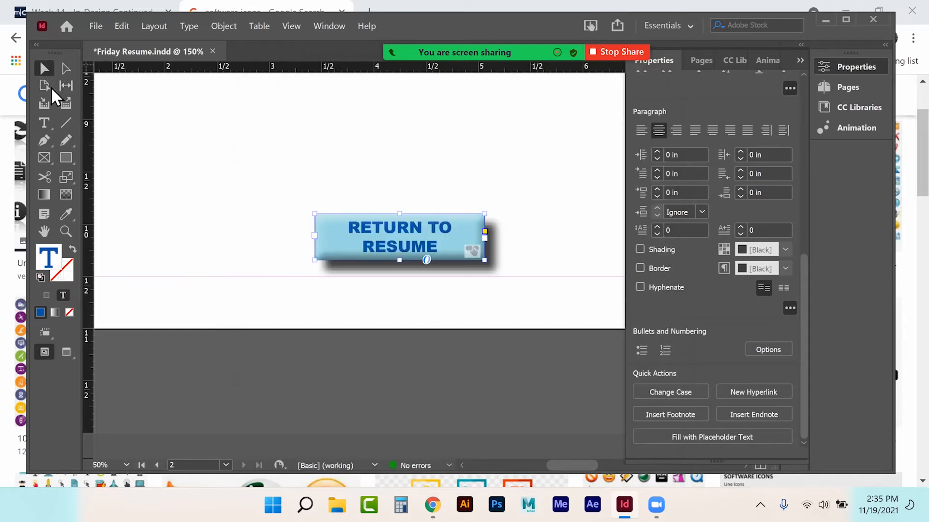
right_click(362, 237)
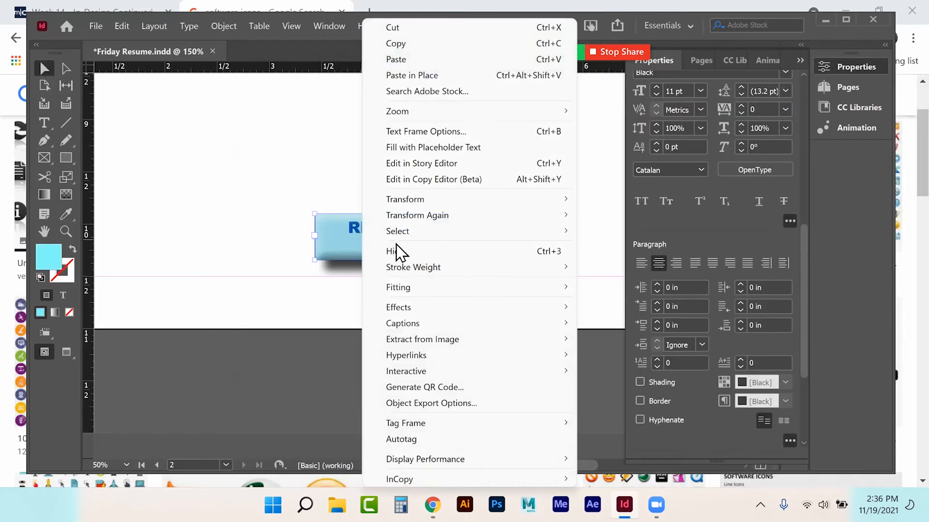
mouse_move(415, 371)
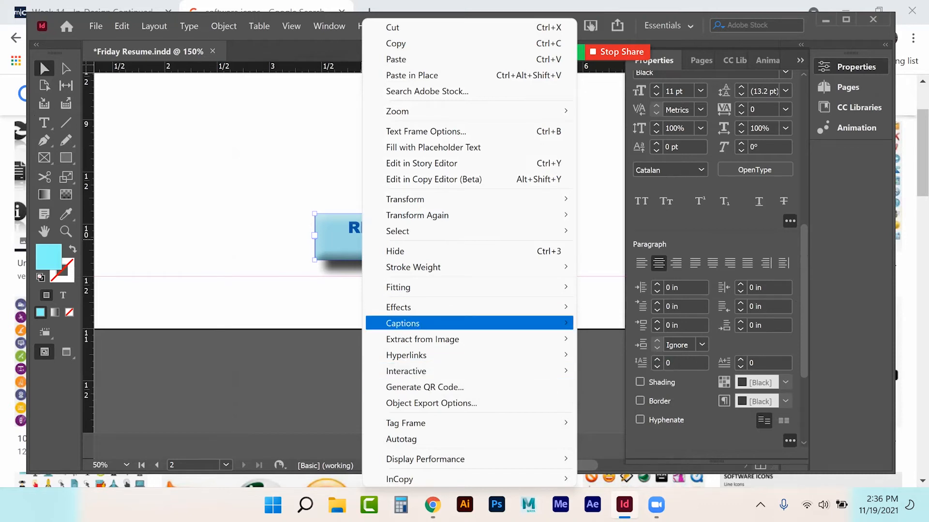
click(334, 30)
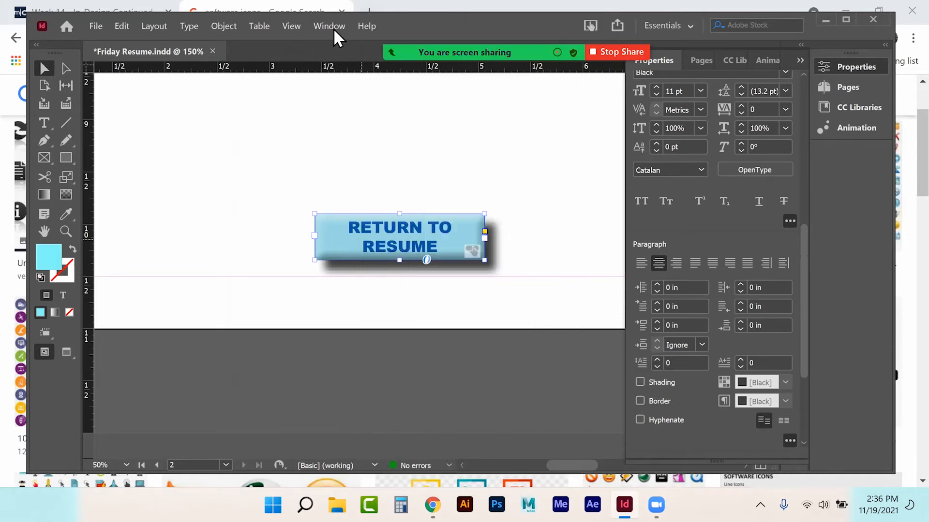
- Open the Buttons and Forms settings for the selected page 2 button and rename it "RETURN TO RESUME"
click(329, 25)
mouse_move(346, 228)
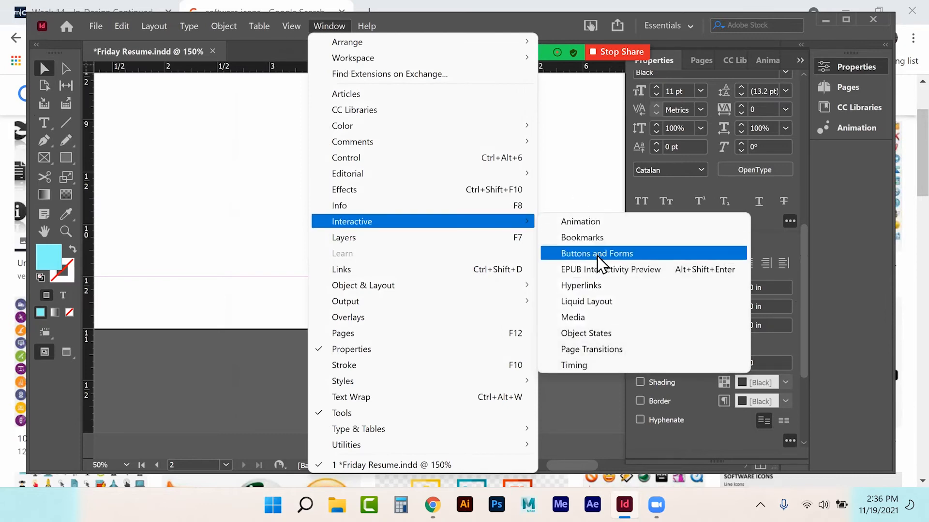
click(597, 254)
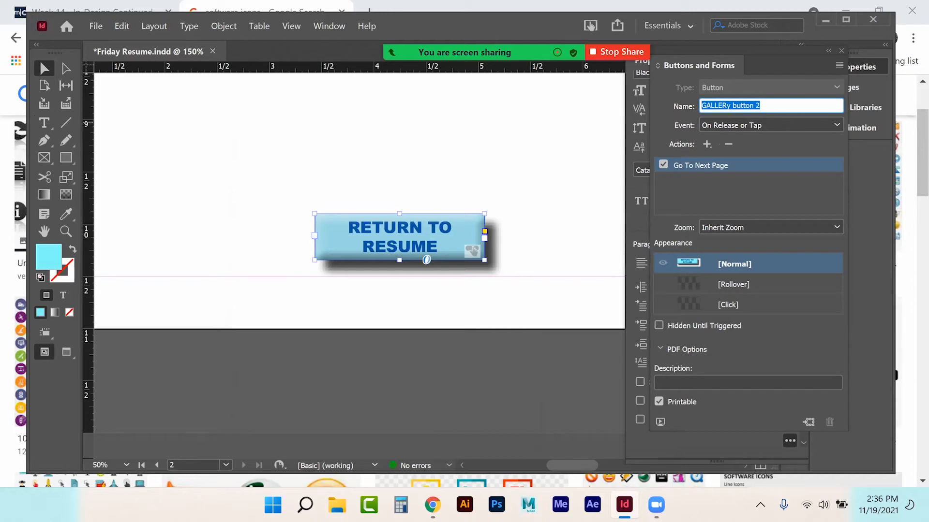
text(RETURN TO RESUME)
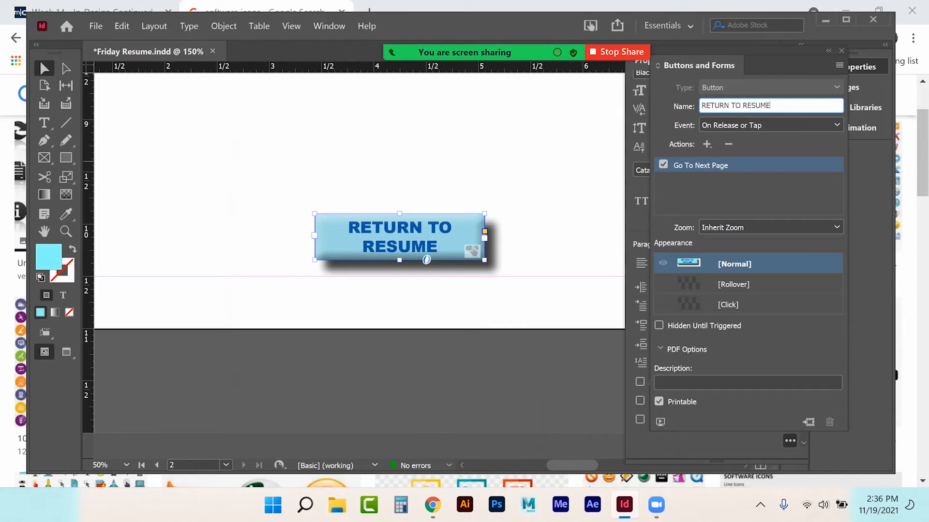
- Replace the RETURN TO RESUME button's Go To Next Page action with Go To First Page and close its settings
click(728, 144)
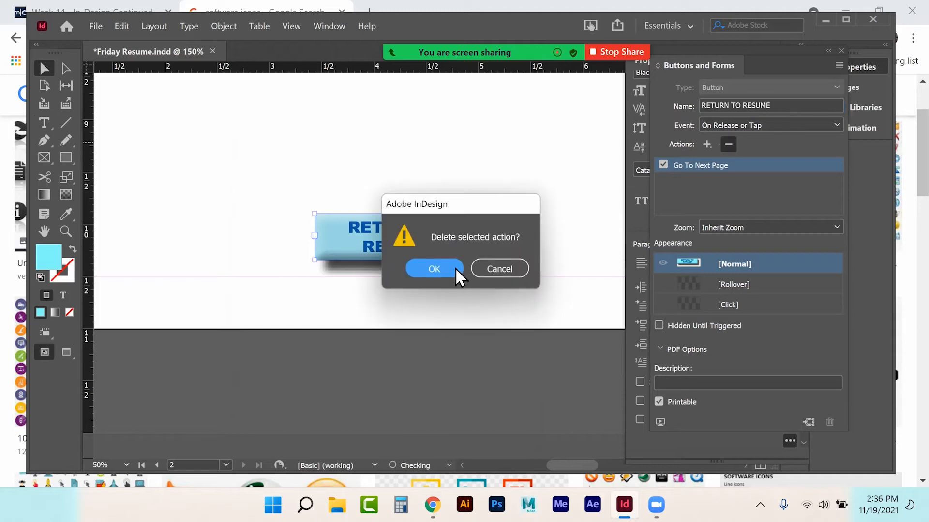
click(434, 269)
click(707, 144)
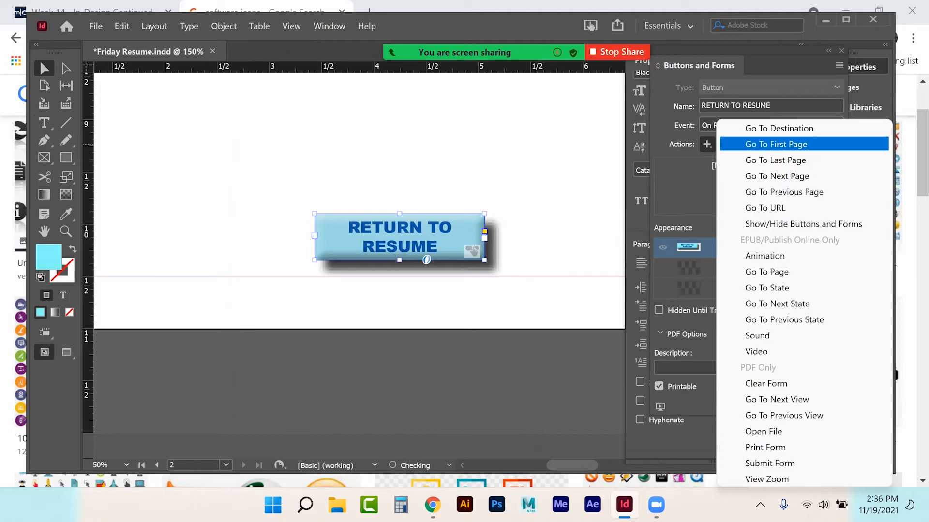
click(751, 144)
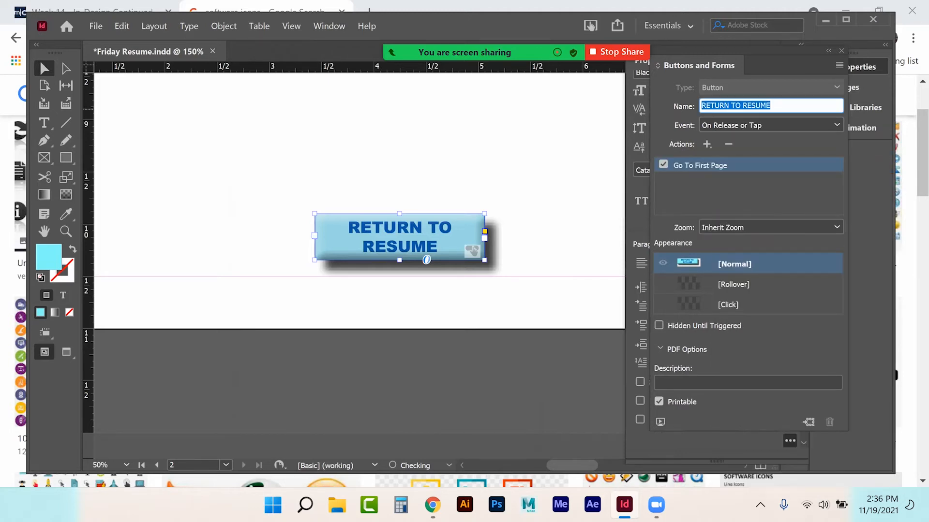
click(842, 51)
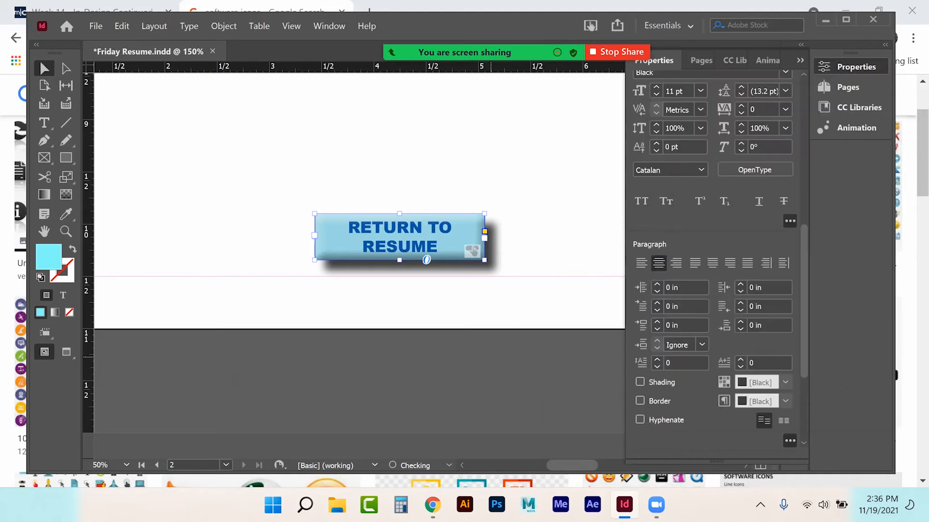
- Open the Buttons and Forms settings of the gallery's left arrow on page 2 to examine its action
scroll(490, 357, down, 5)
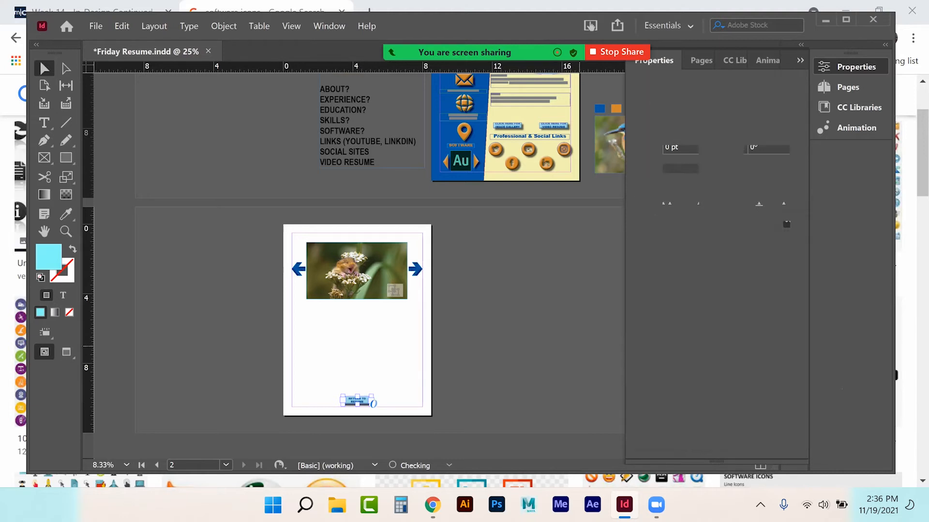
click(230, 380)
click(299, 270)
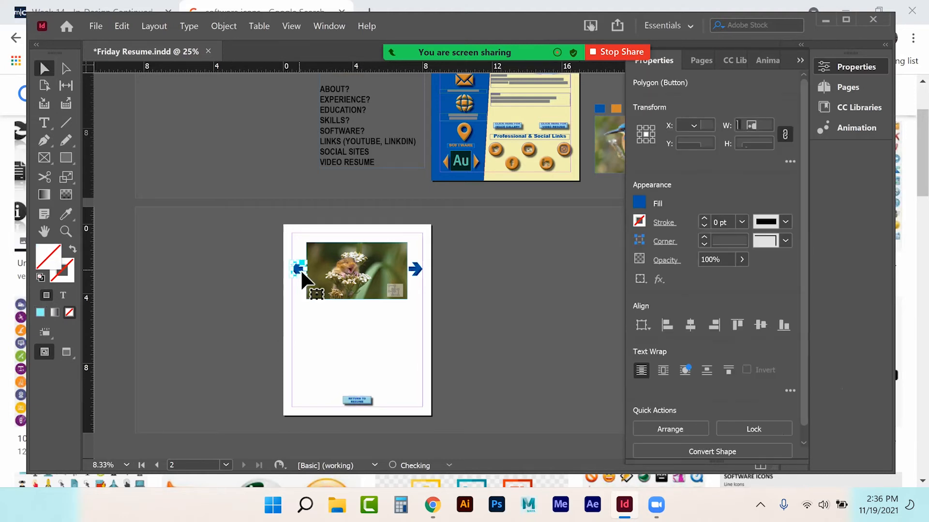
scroll(716, 269, down, 1)
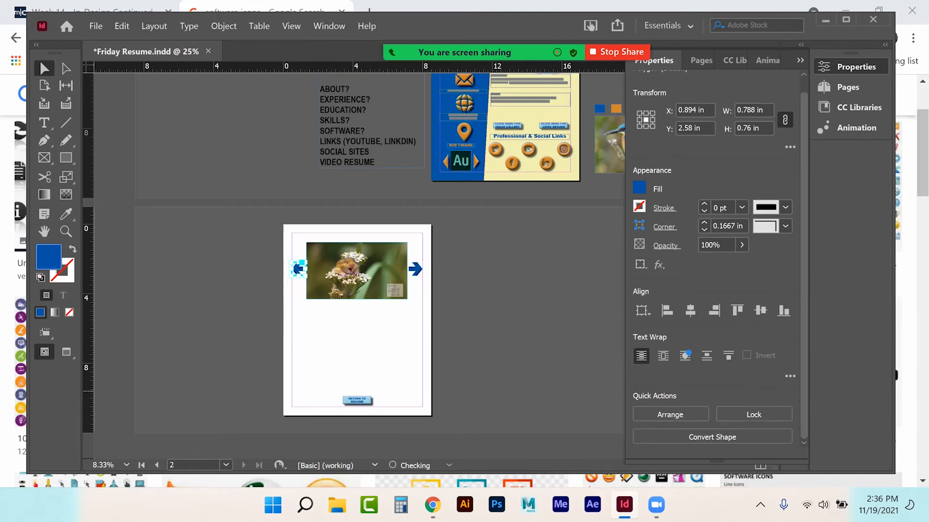
click(330, 26)
mouse_move(383, 226)
click(598, 254)
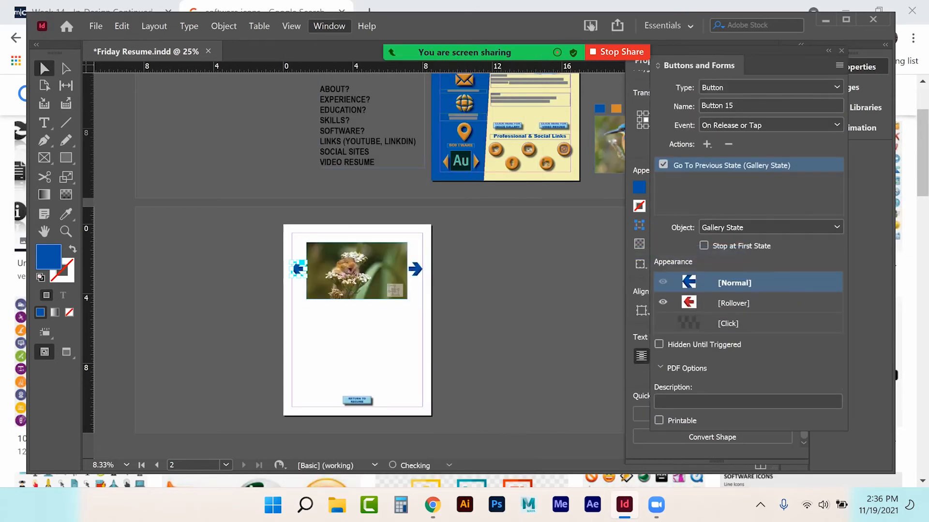
- Preview page 2's interactivity, test the gallery's left arrow, and close the preview
click(660, 441)
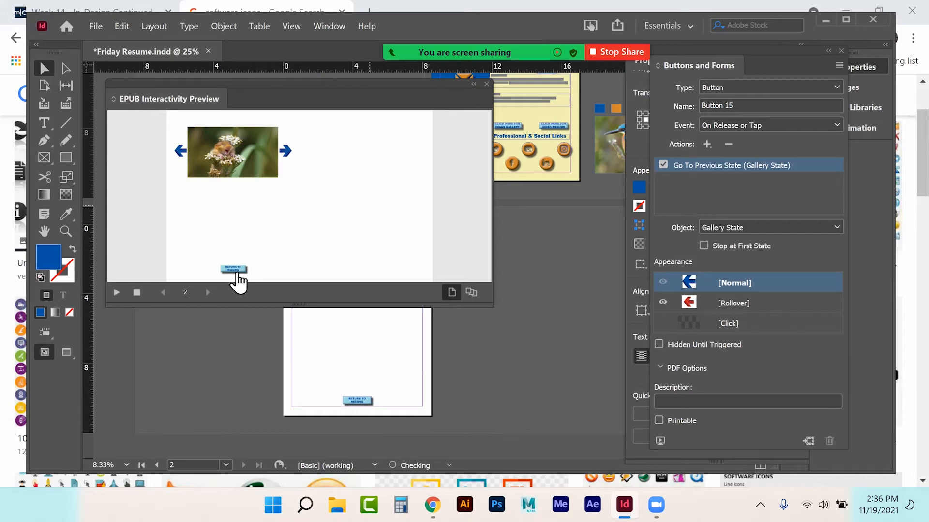
click(183, 153)
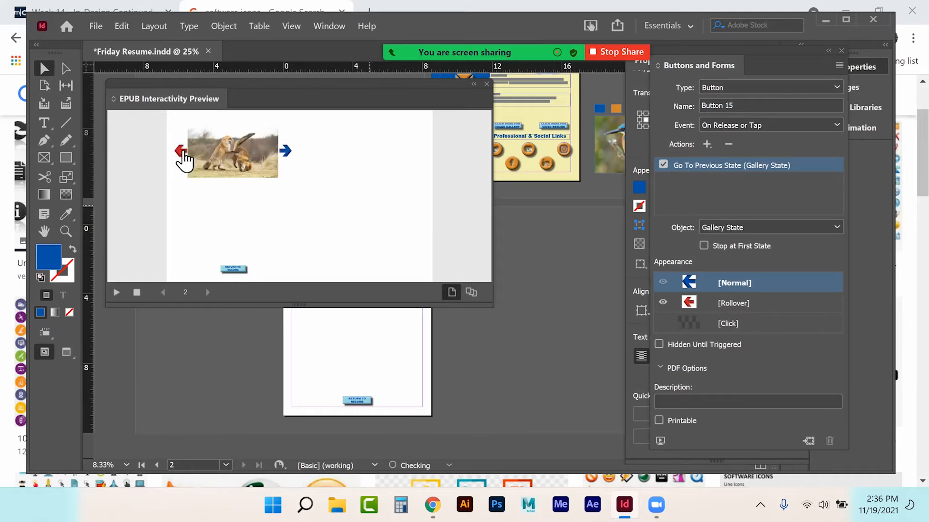
click(182, 154)
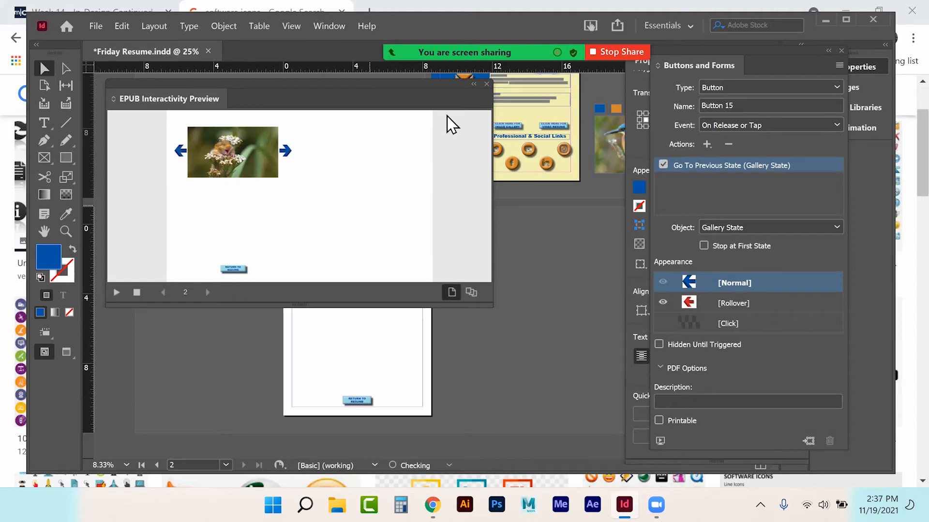
click(486, 84)
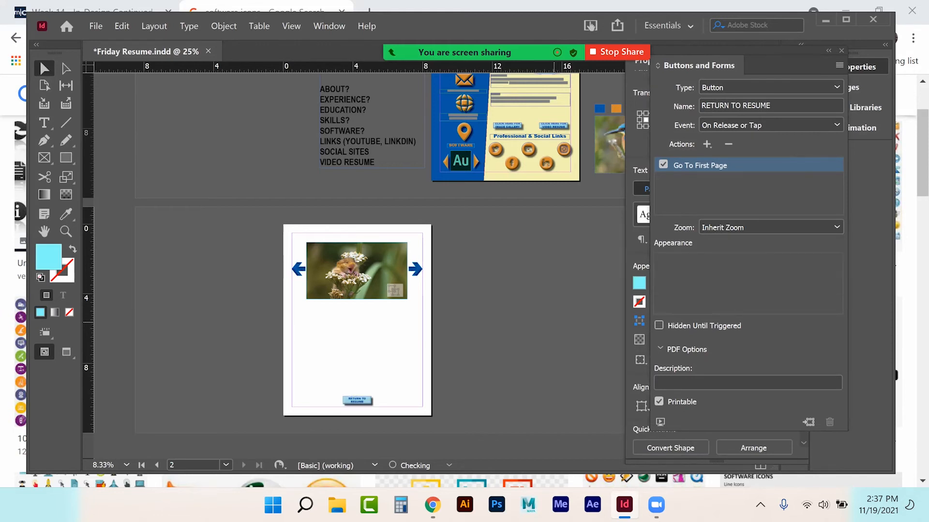
- Set the zoom of the RETURN TO RESUME button's page action to Actual Size
click(357, 400)
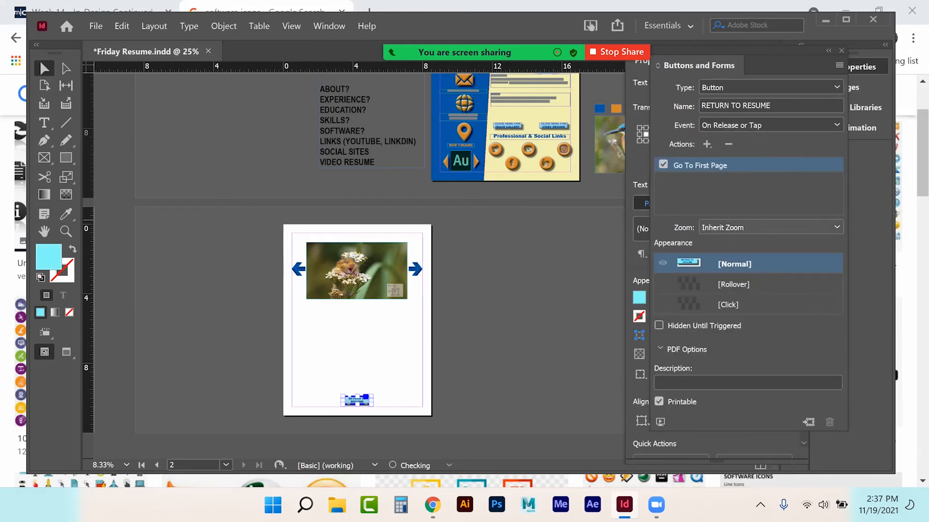
click(836, 227)
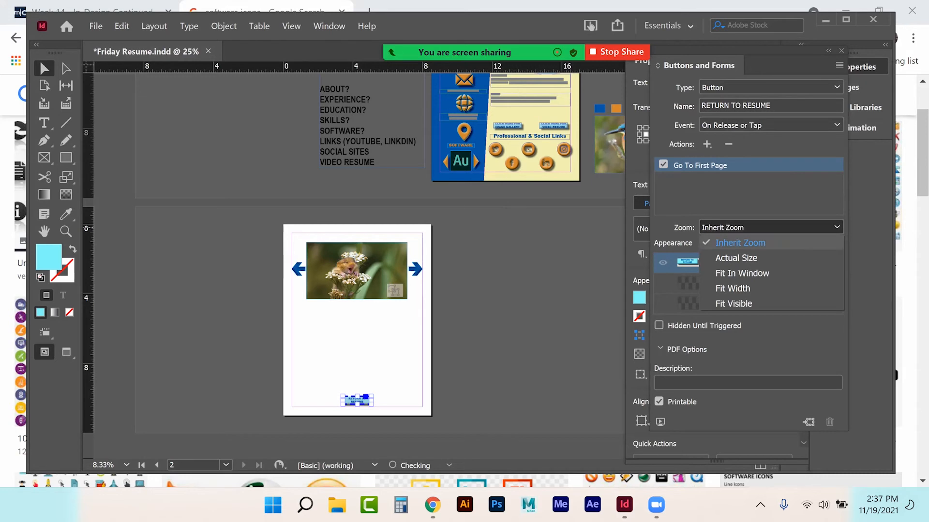
click(736, 258)
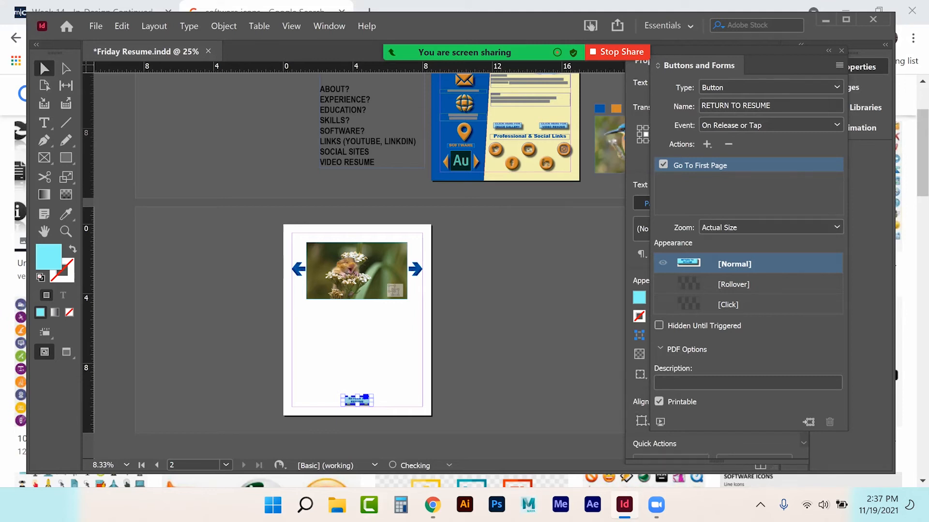
- Test the gallery's left arrow and the RETURN TO RESUME button in the interactivity preview, and close it
click(661, 422)
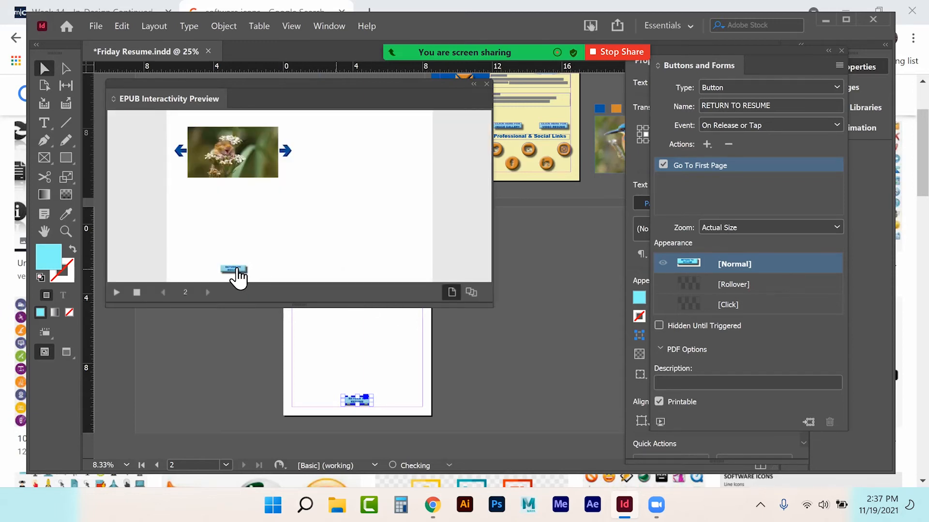
click(182, 151)
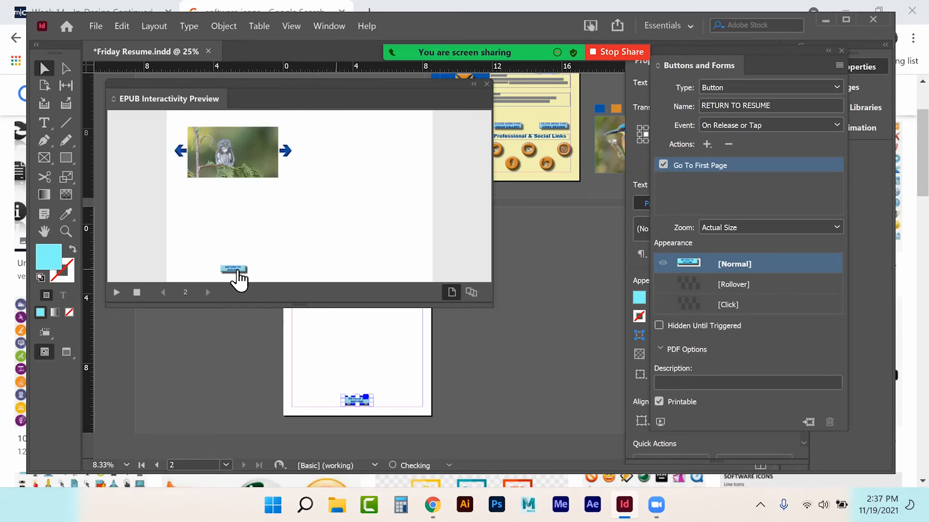
click(486, 84)
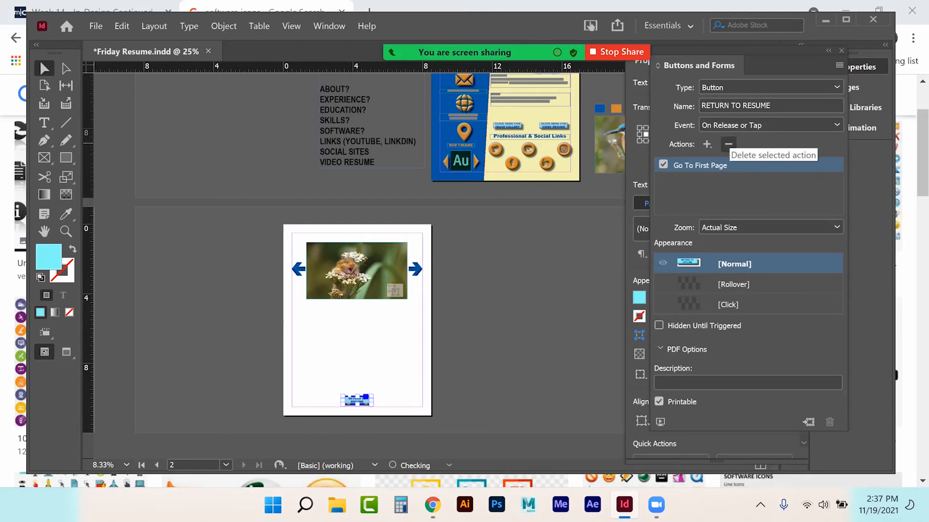
- Replace the RETURN TO RESUME button's Go To First Page action with Go To Previous Page
click(728, 144)
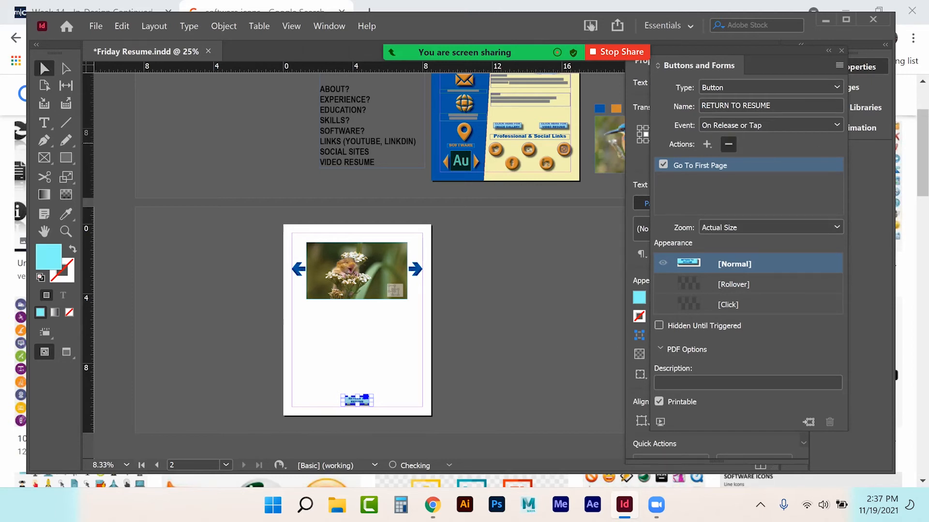
click(429, 268)
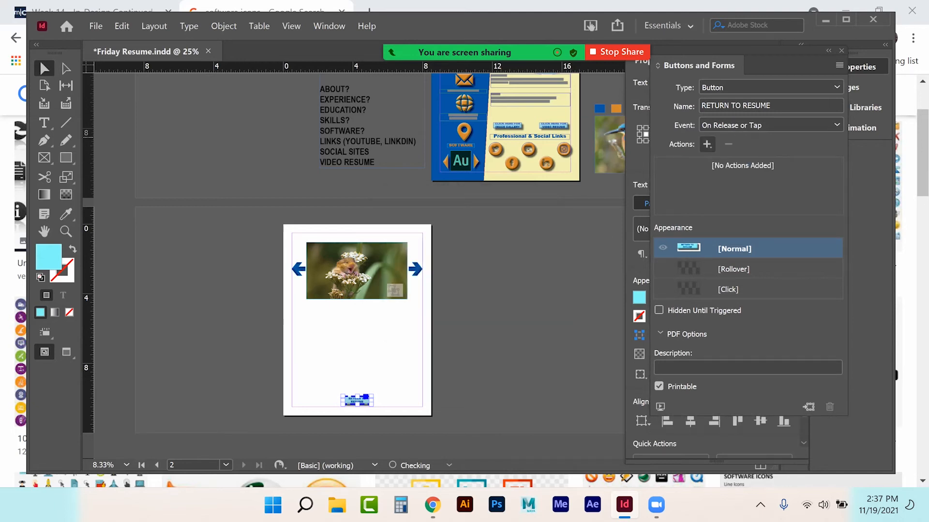
click(706, 145)
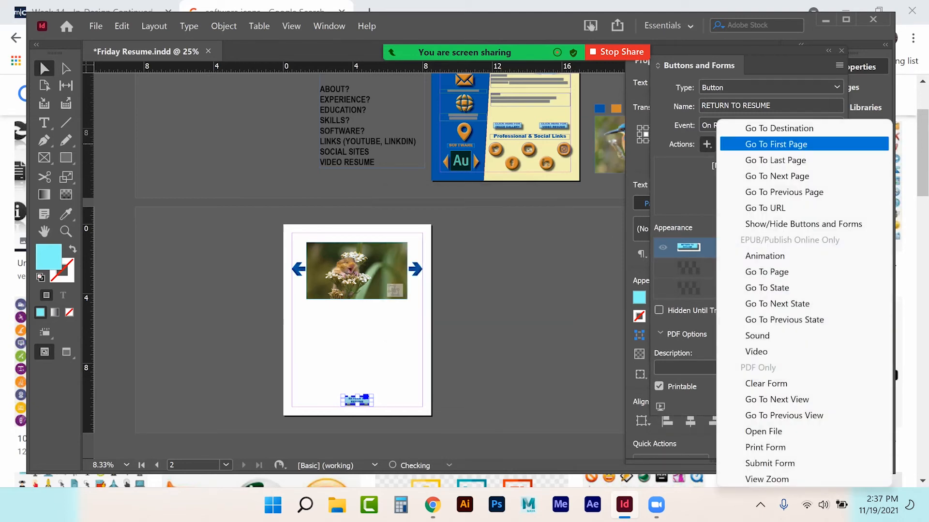
click(784, 192)
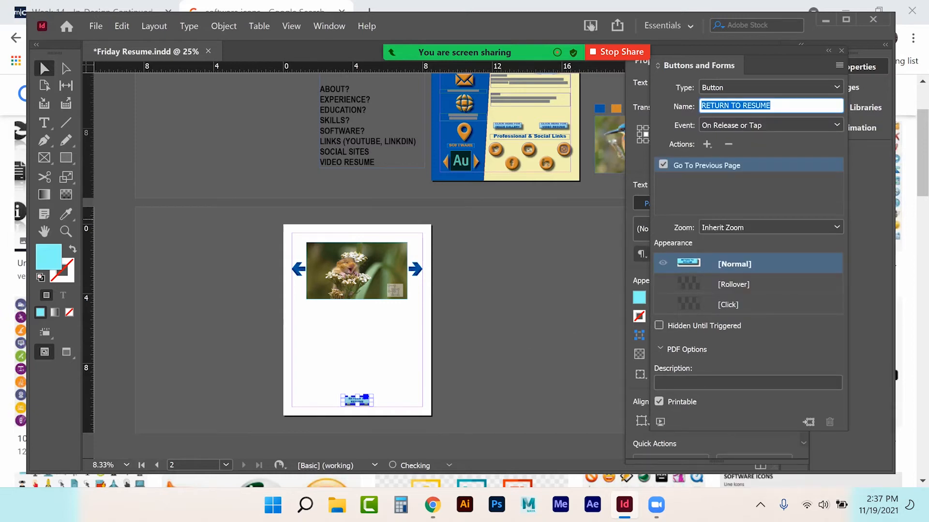
- Preview page 2 again to test its gallery and return buttons, and close the preview and button settings
click(661, 422)
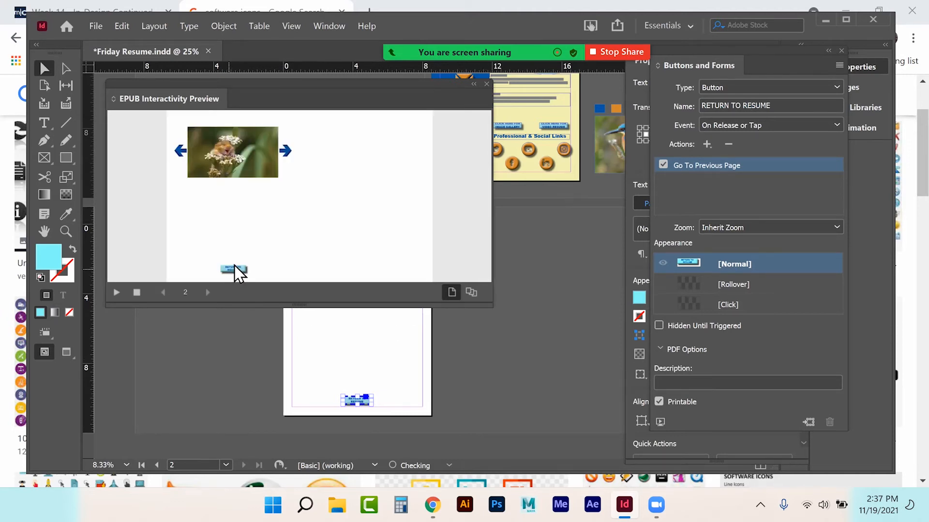
click(180, 152)
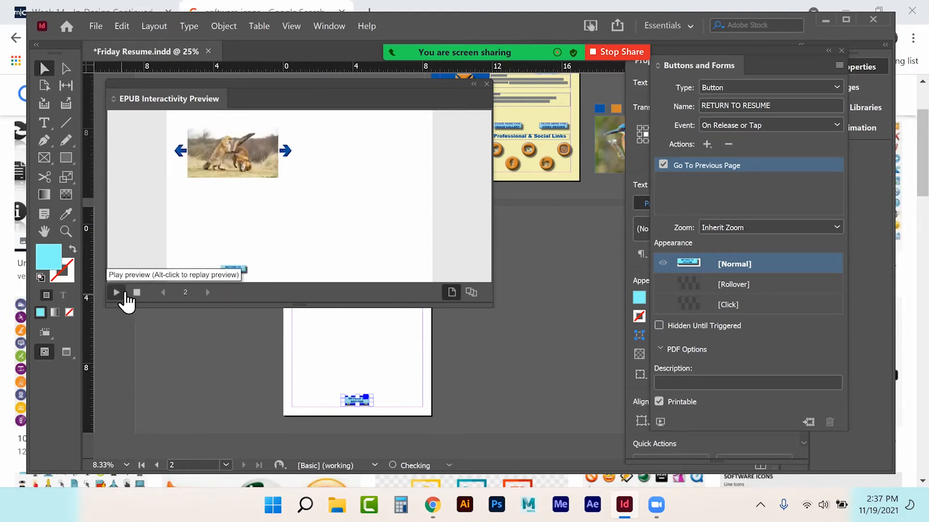
click(487, 85)
click(841, 51)
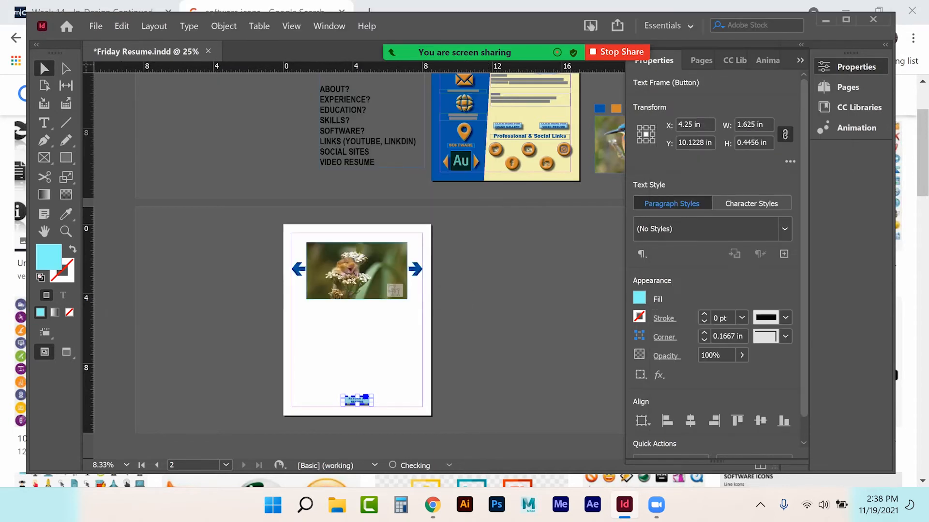
- Open the Buttons and Forms settings of the image gallery button on the resume page to examine its action
click(800, 60)
scroll(658, 261, up, 4)
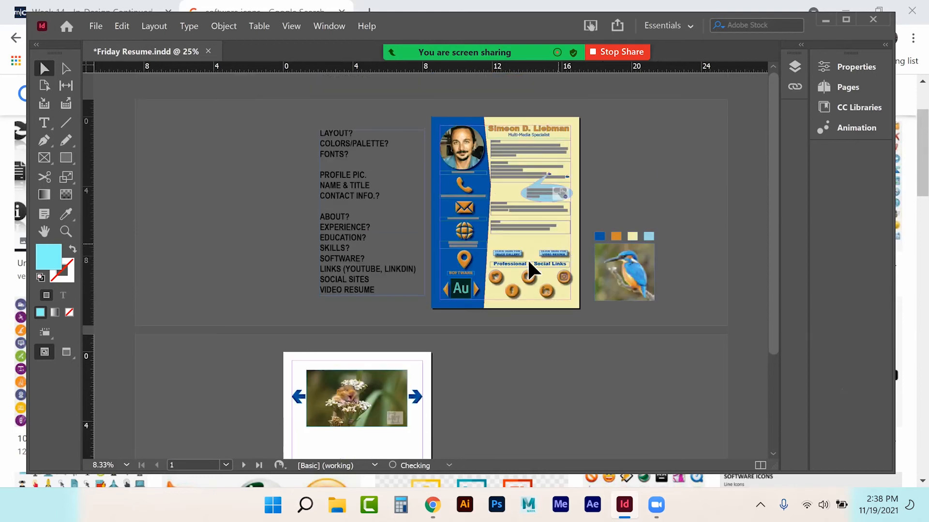
click(507, 251)
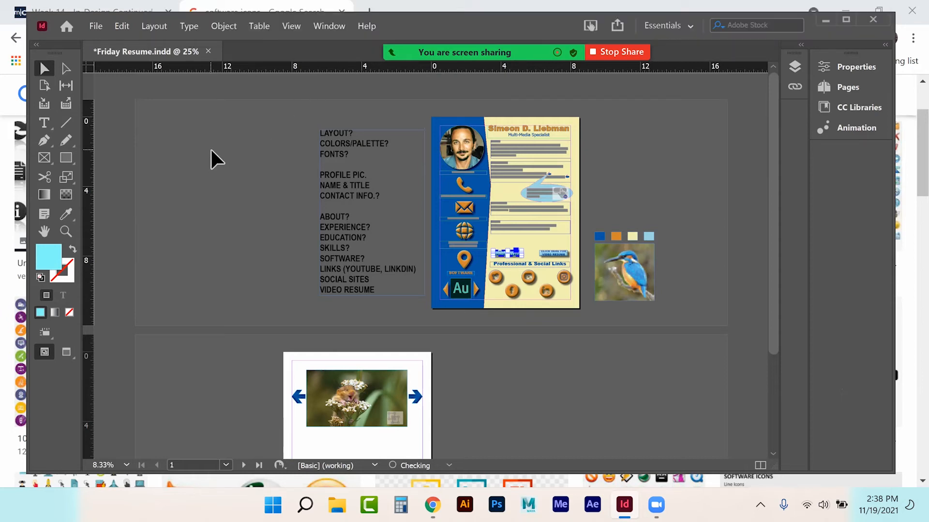
click(335, 27)
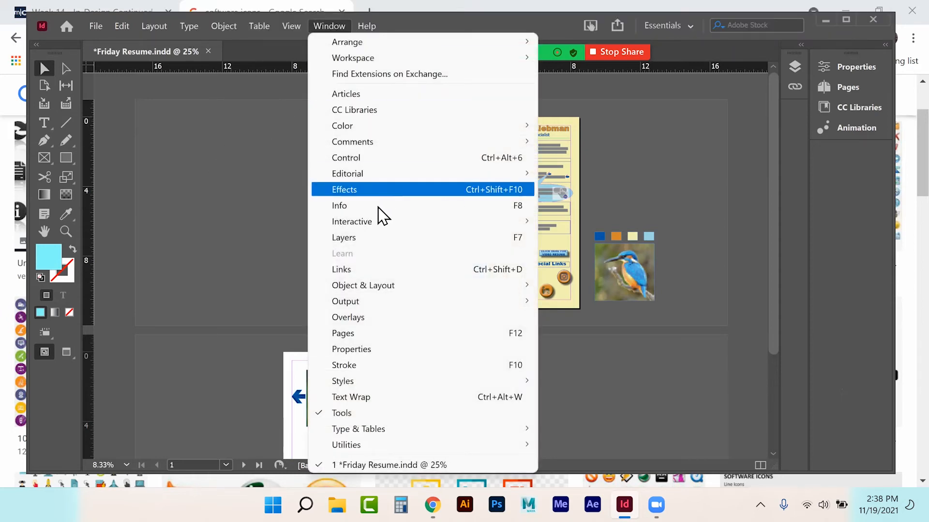
mouse_move(379, 223)
click(587, 254)
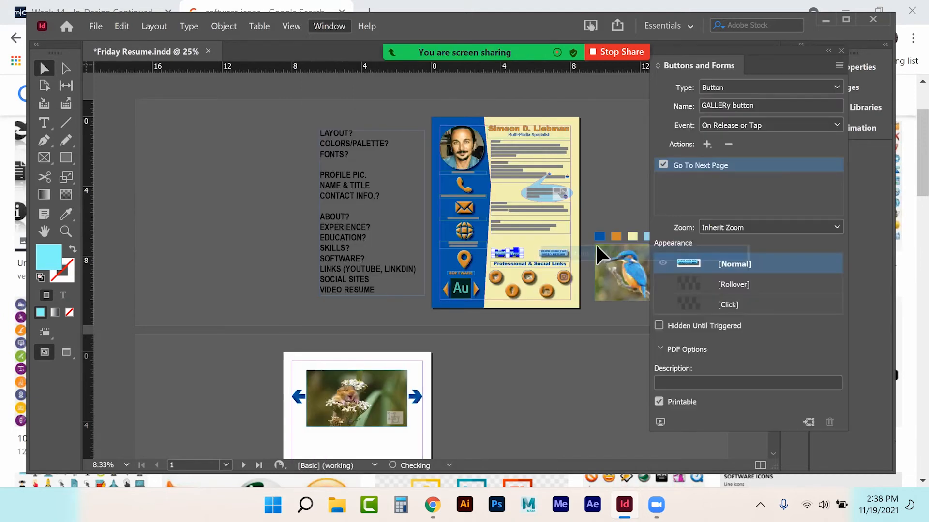
- Preview the resume page to test its interactive buttons, close the preview, and deselect the image gallery button
click(660, 422)
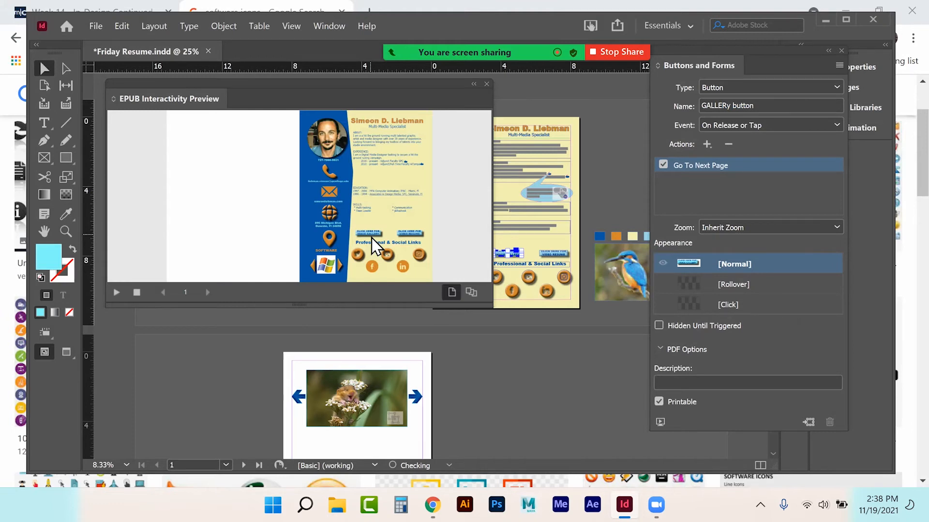
click(345, 269)
click(346, 271)
click(486, 84)
click(596, 188)
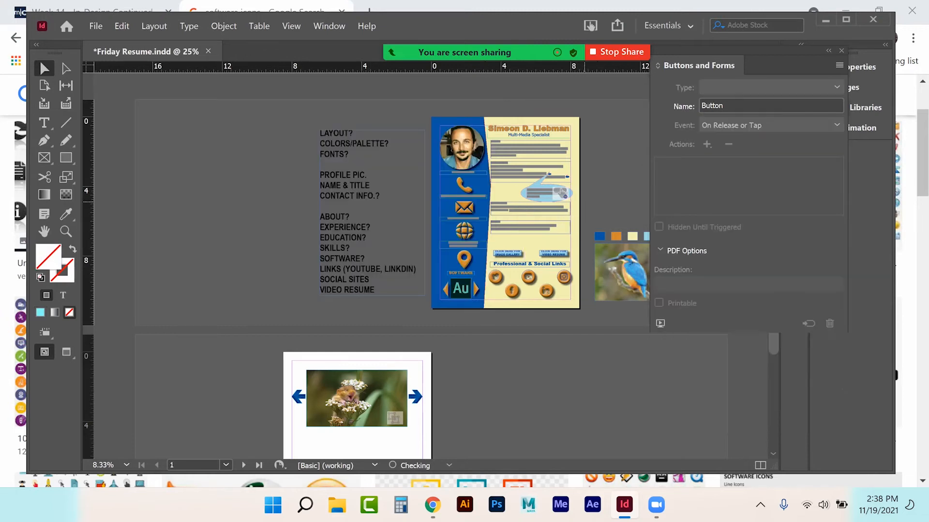
- Set the zoom of the image gallery button's Go To Next Page action to Actual Size
key(ctrl+equal)
key(ctrl+equal)
key(ctrl+equal)
key(ctrl+equal)
key(ctrl+equal)
key(ctrl+equal)
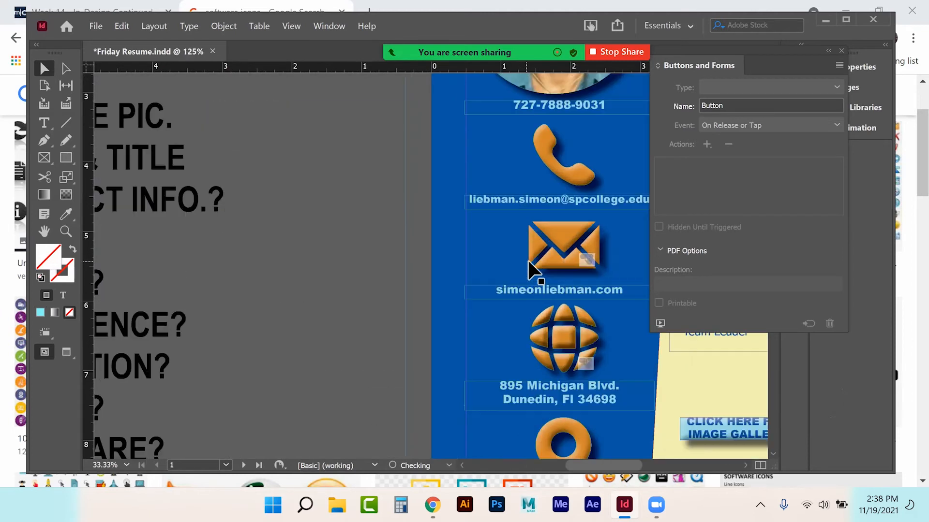
scroll(372, 266, right, 10)
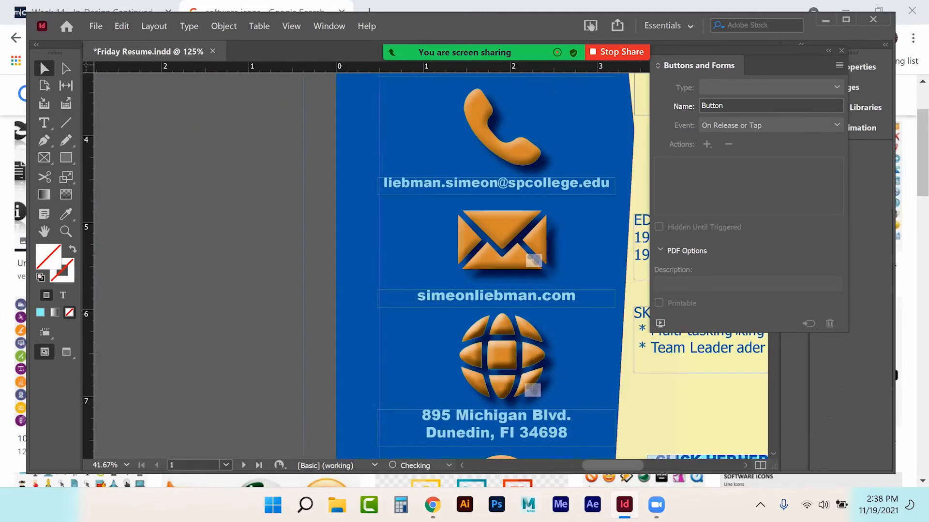
scroll(371, 266, down, 5)
click(367, 275)
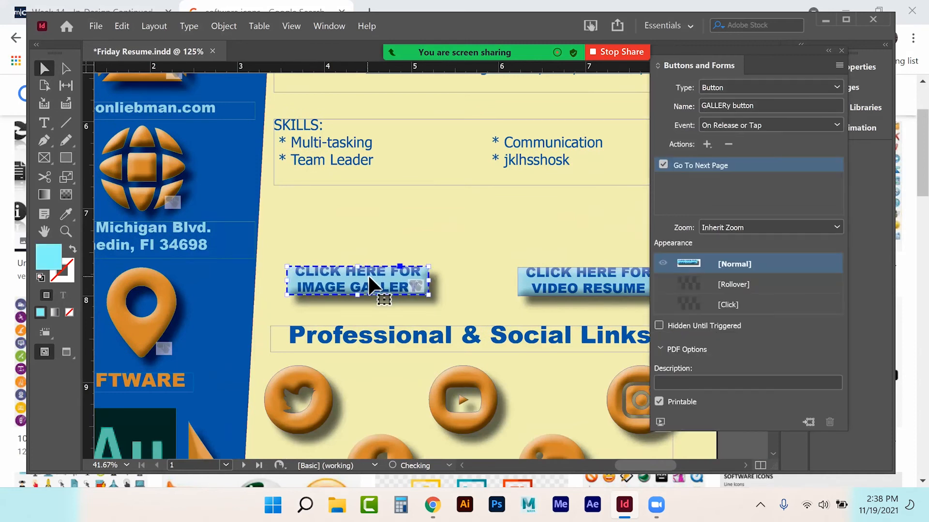
click(771, 227)
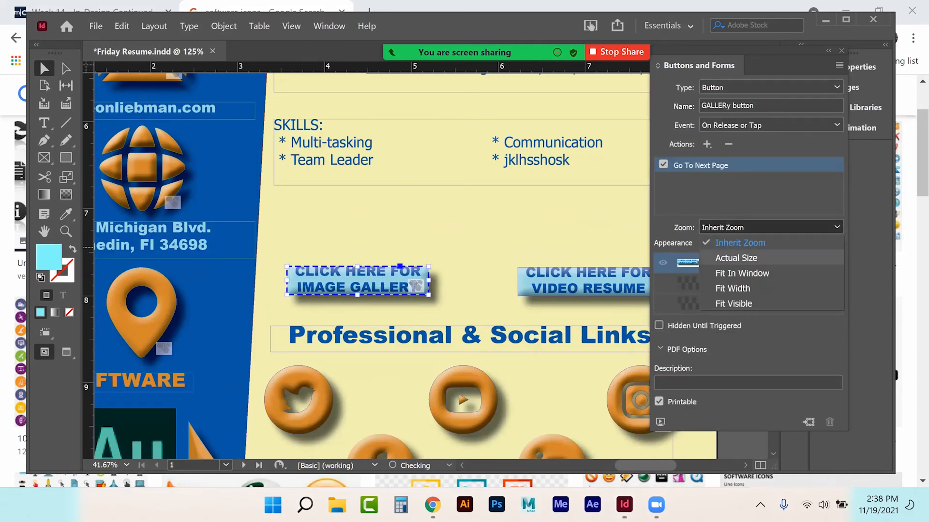
click(735, 257)
click(615, 397)
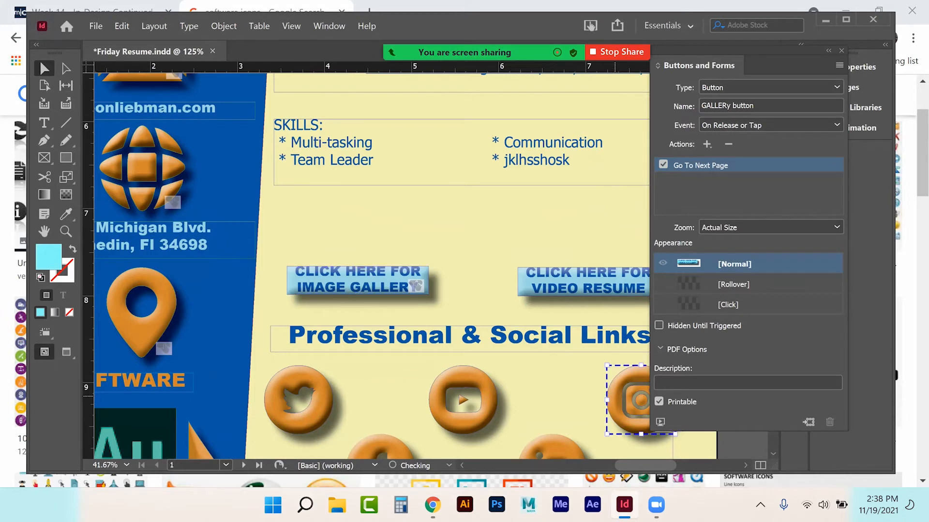
click(396, 274)
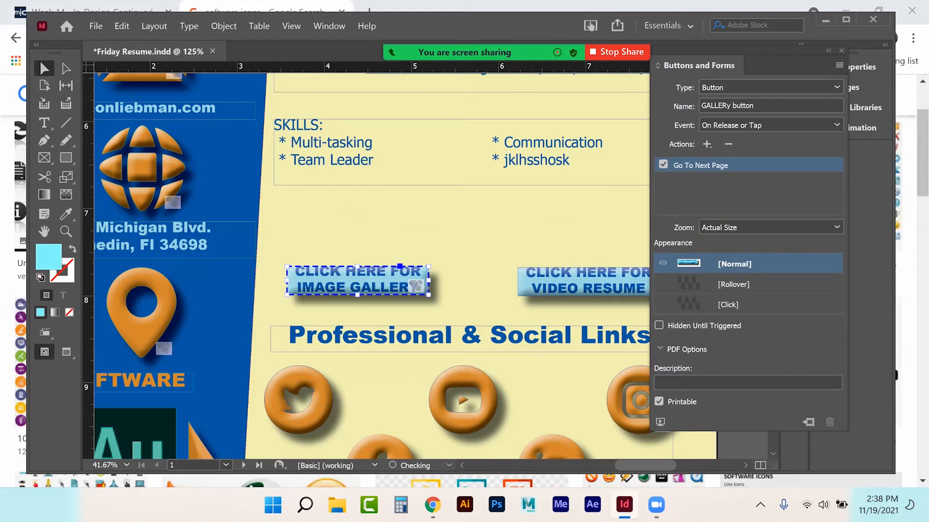
- Preview the resume page again to test the image gallery button, and close the preview and button settings
click(660, 422)
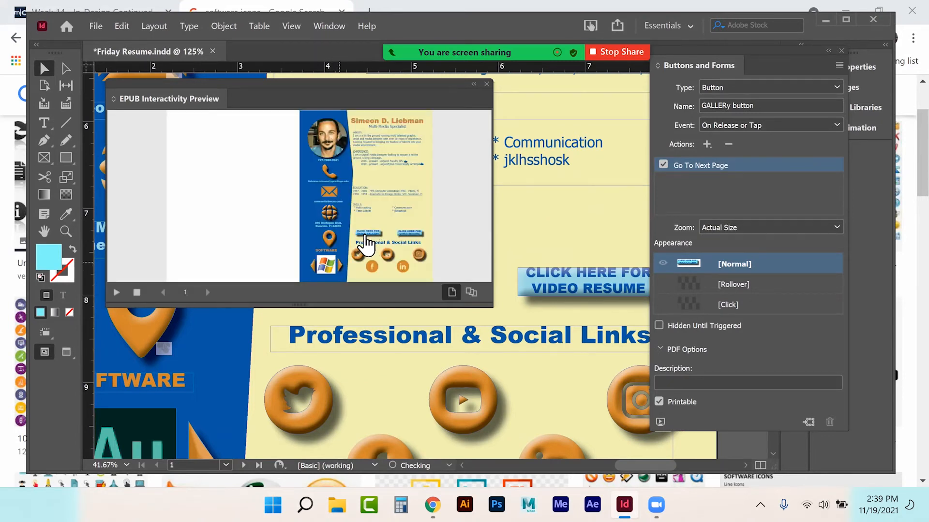
mouse_move(516, 23)
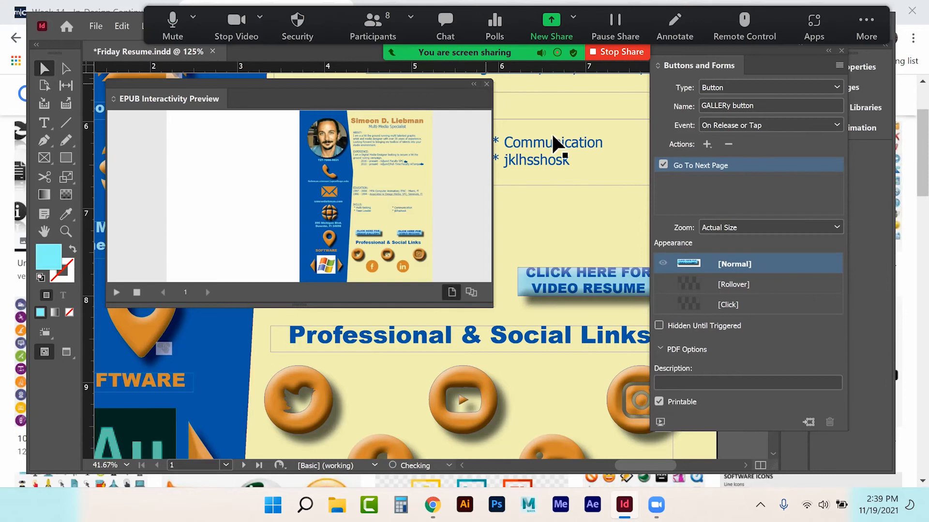
click(486, 84)
click(842, 50)
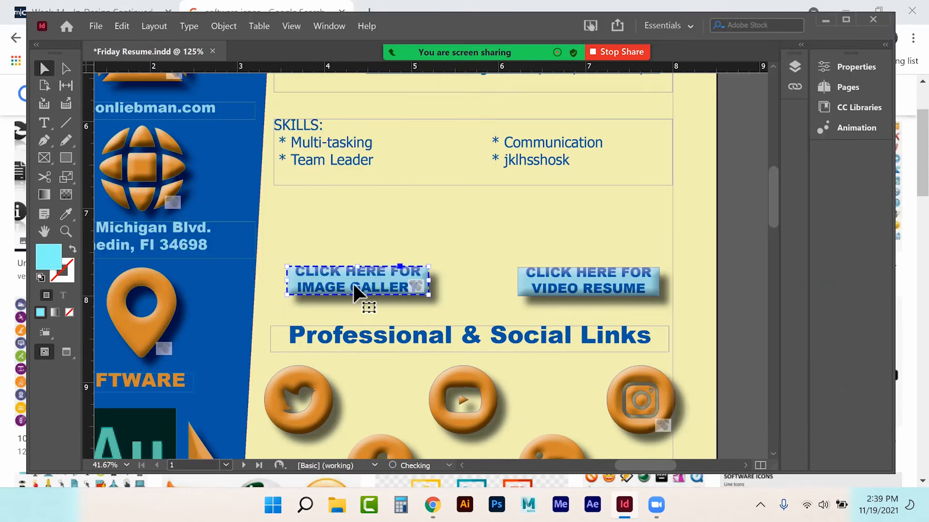
click(370, 223)
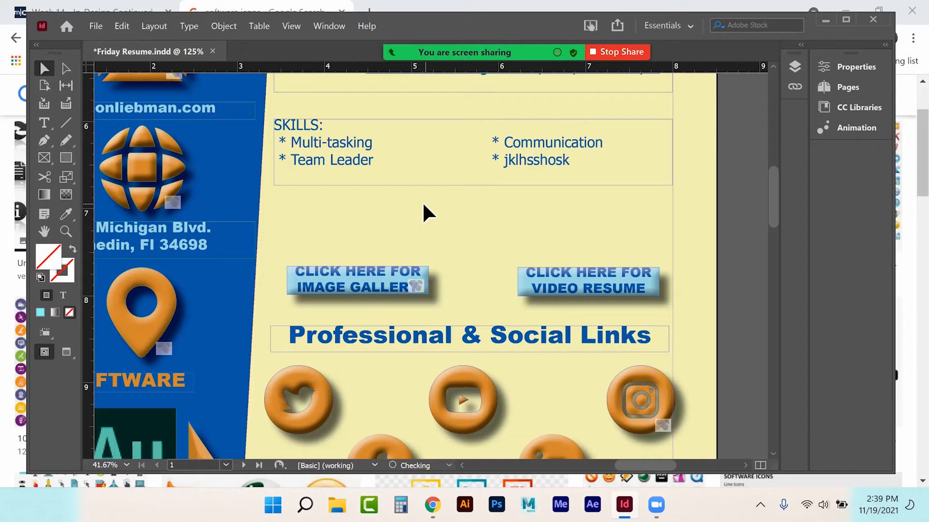
- Convert the CLICK HERE FOR IMAGE GALLERY button back to a plain object
click(347, 283)
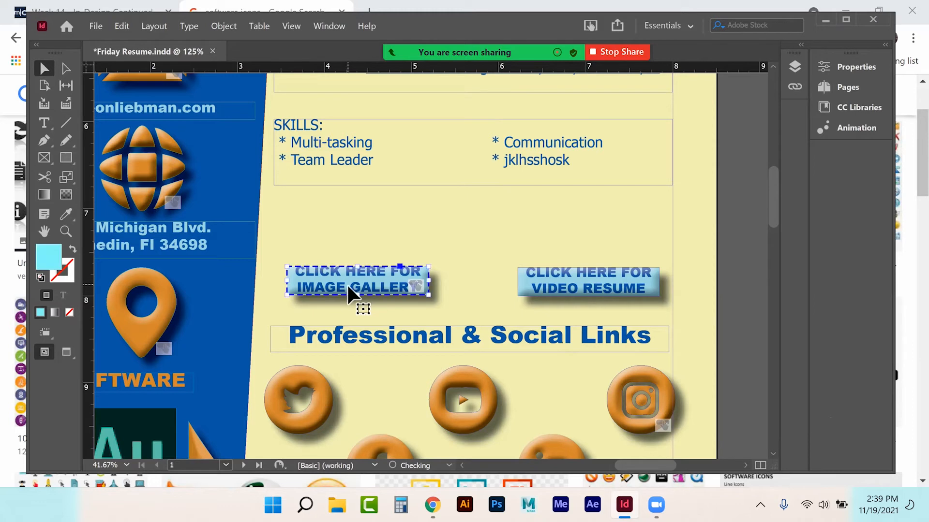
right_click(348, 292)
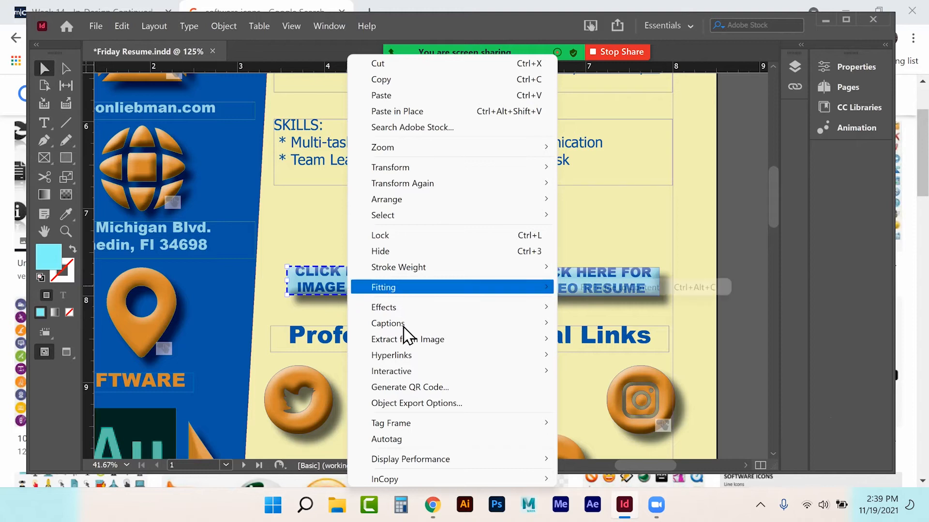
mouse_move(416, 371)
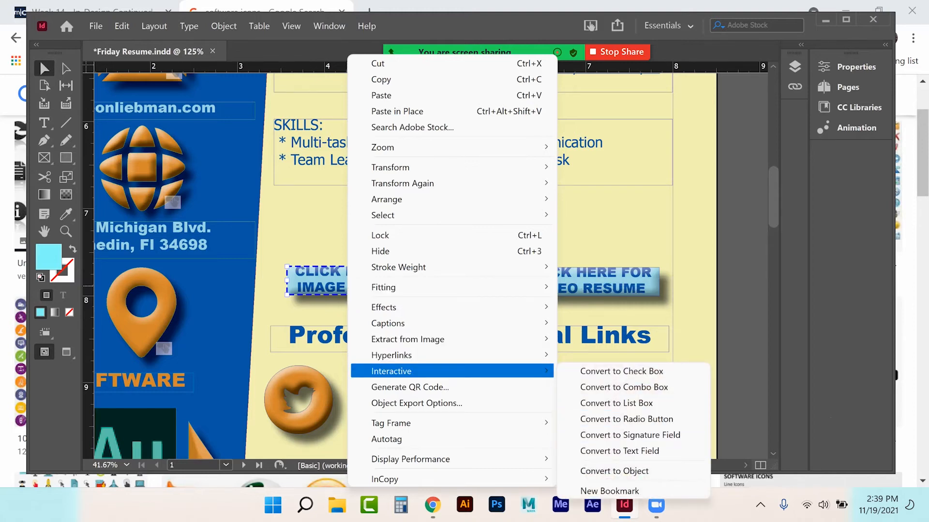
click(613, 471)
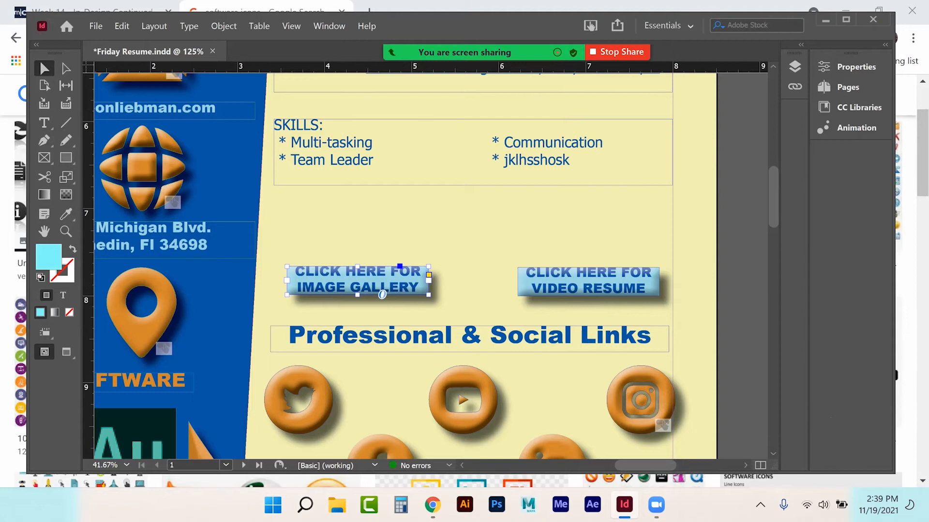
- Convert the RETURN TO RESUME button on page 2 back to a plain object
scroll(431, 266, down, 12)
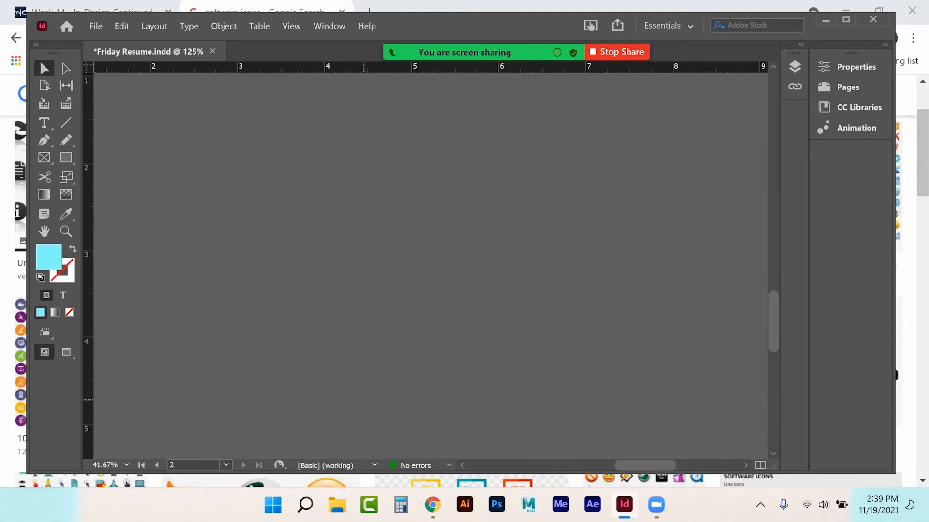
scroll(431, 266, left, 10)
scroll(594, 237, down, 8)
click(338, 410)
right_click(338, 410)
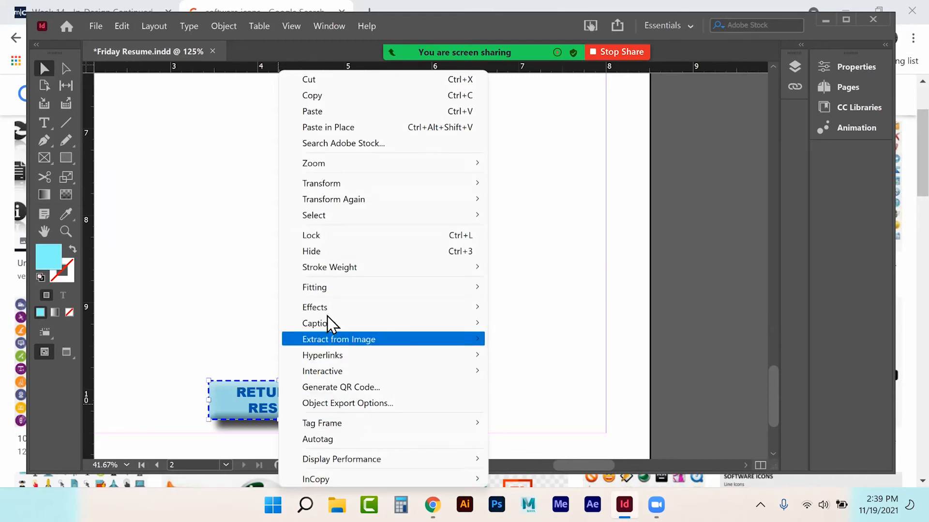
mouse_move(333, 371)
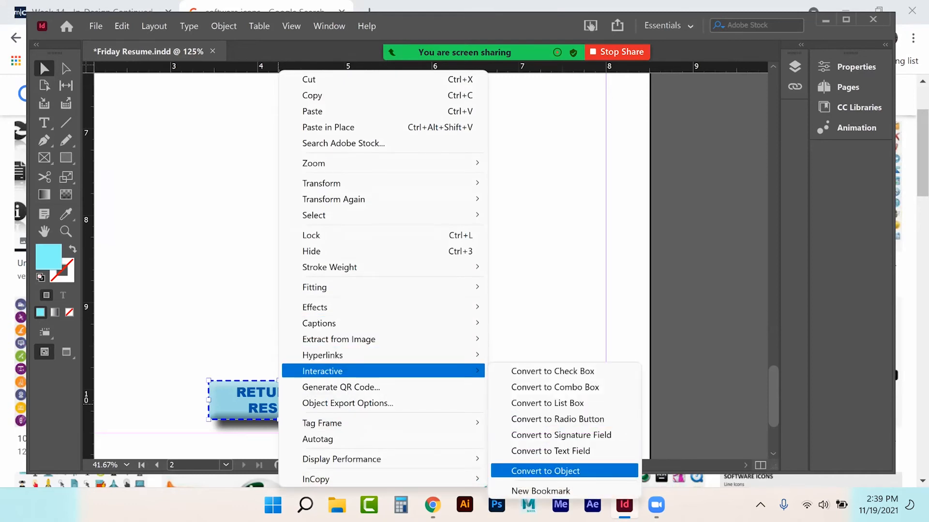
click(545, 472)
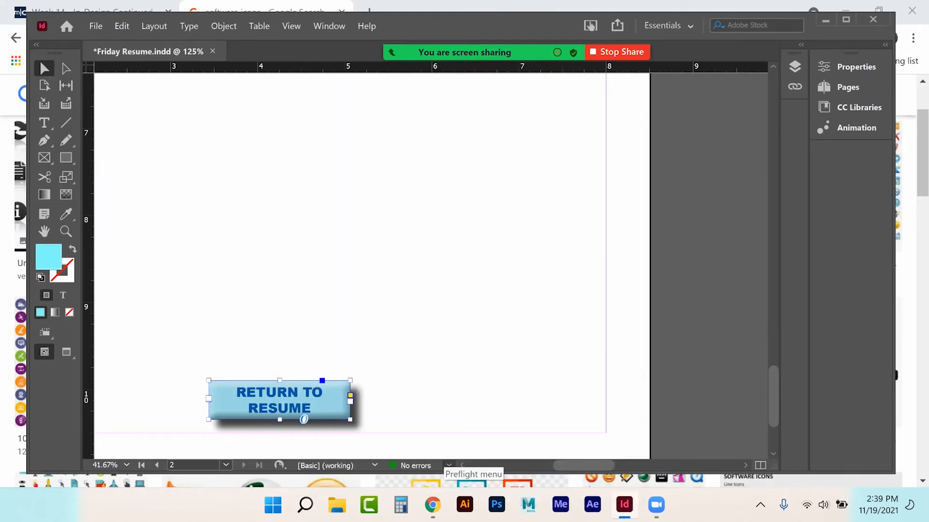
- Turn the RETURN TO RESUME object into a button named Return with a Go To Previous Page action
click(341, 26)
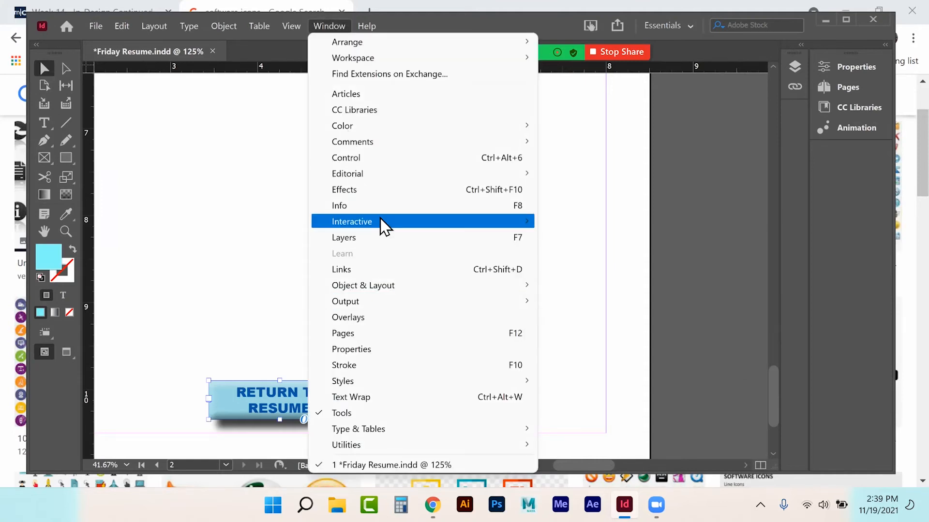
mouse_move(382, 225)
click(585, 254)
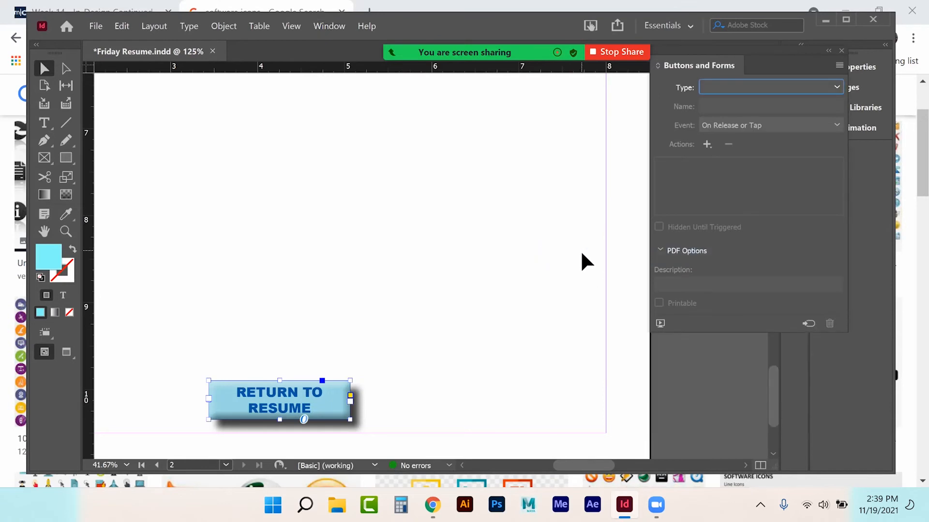
click(771, 88)
click(754, 103)
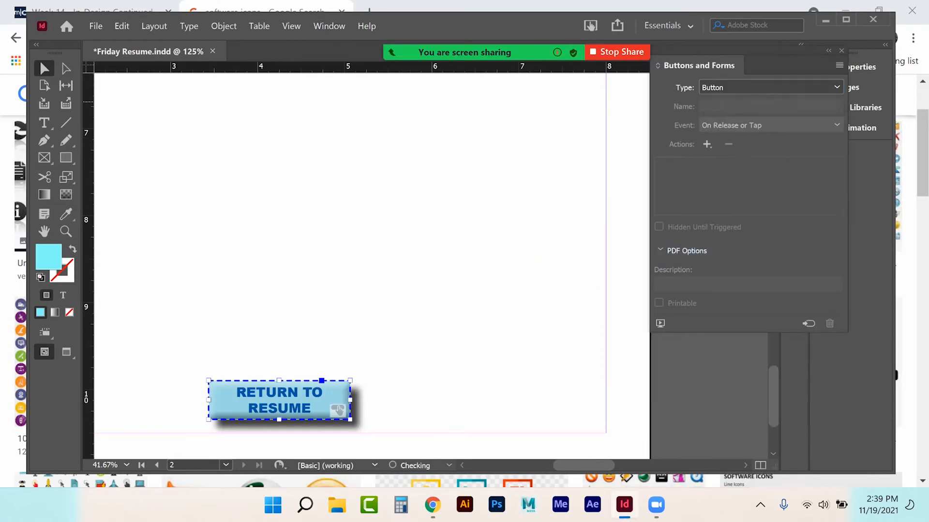
drag(740, 105, 696, 115)
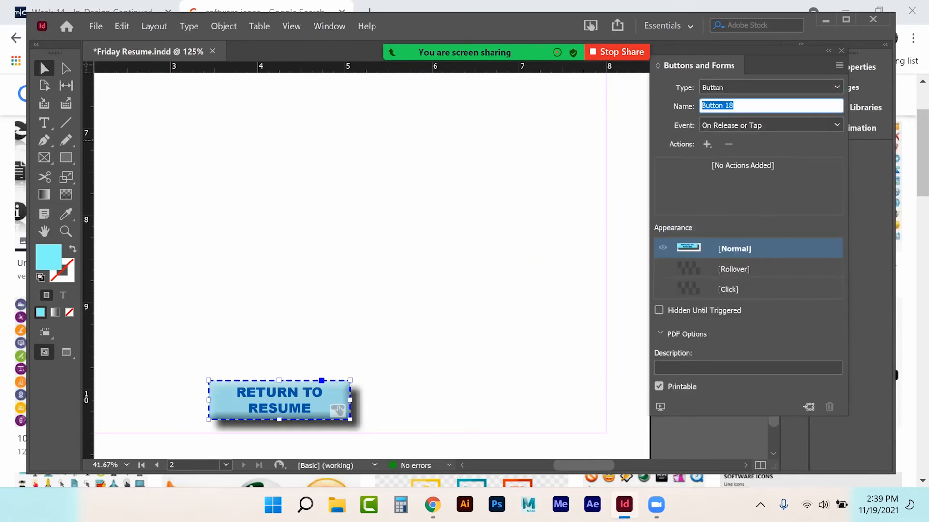
text(Return)
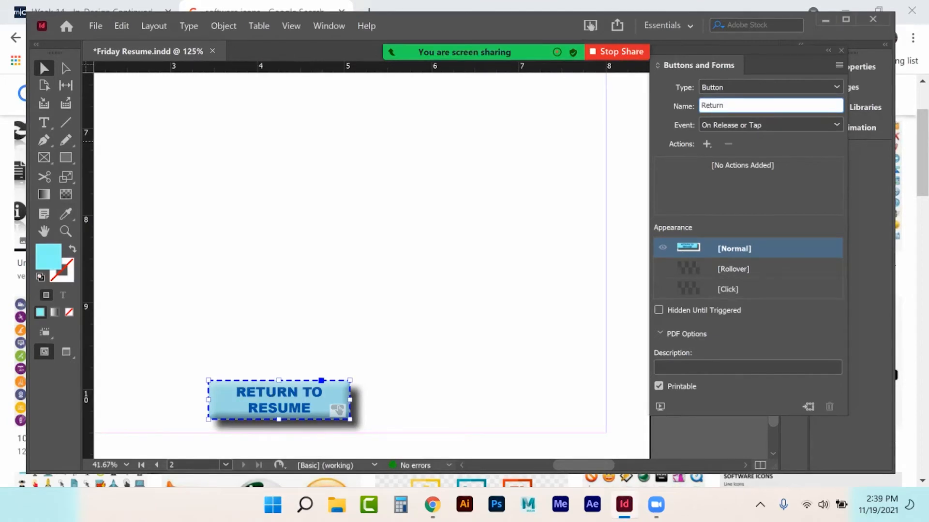
click(708, 146)
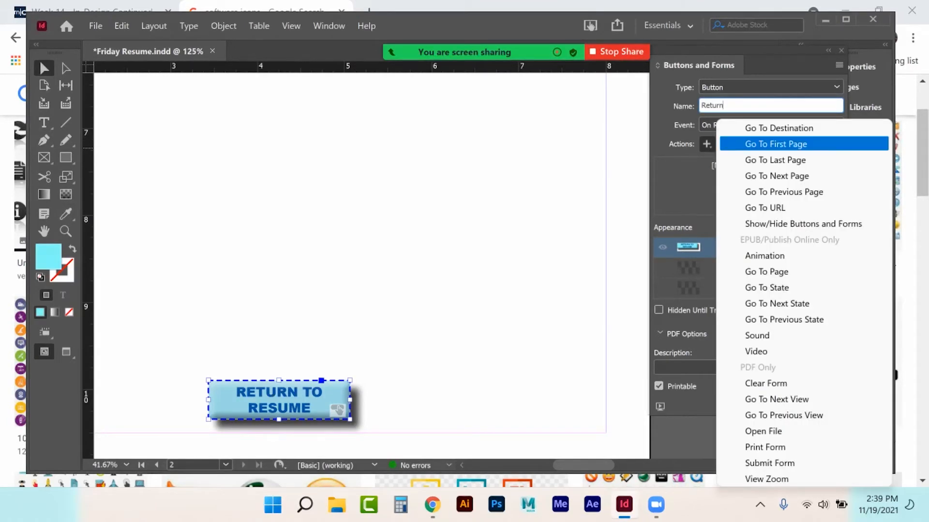
click(783, 192)
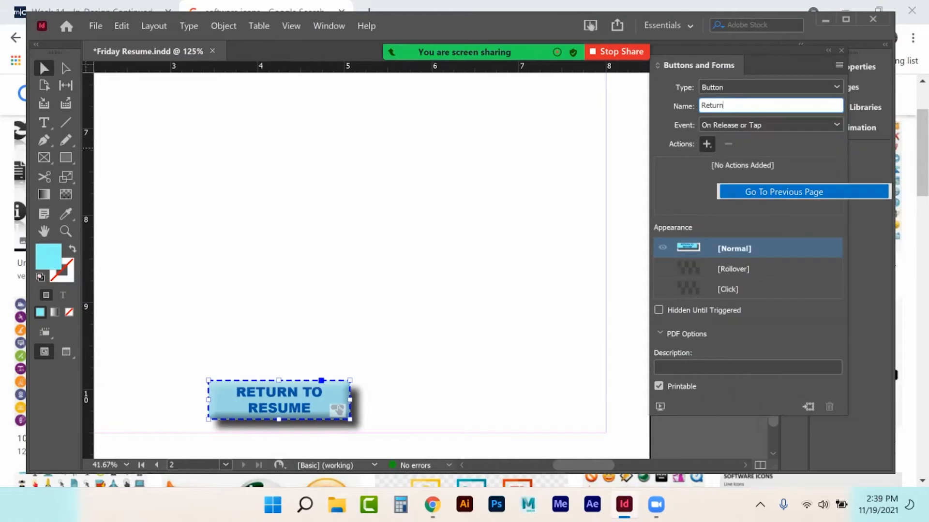
- Turn the image gallery object on the resume page into a button named Gallery with a Go To Next Page action
scroll(449, 323, up, 15)
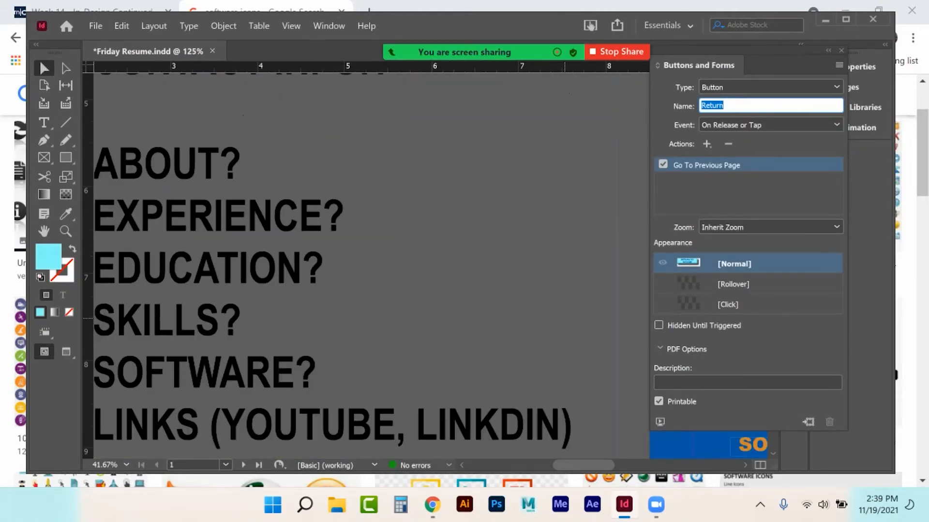
scroll(434, 324, right, 10)
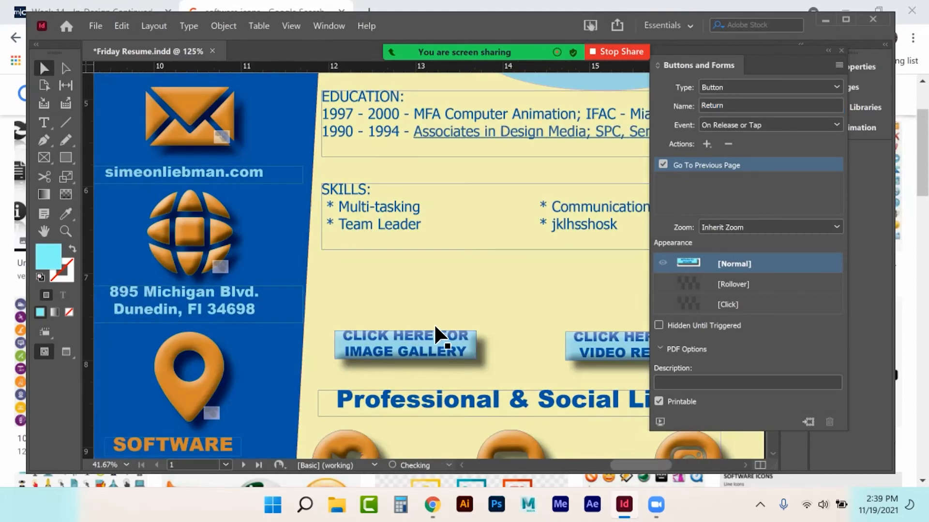
click(432, 326)
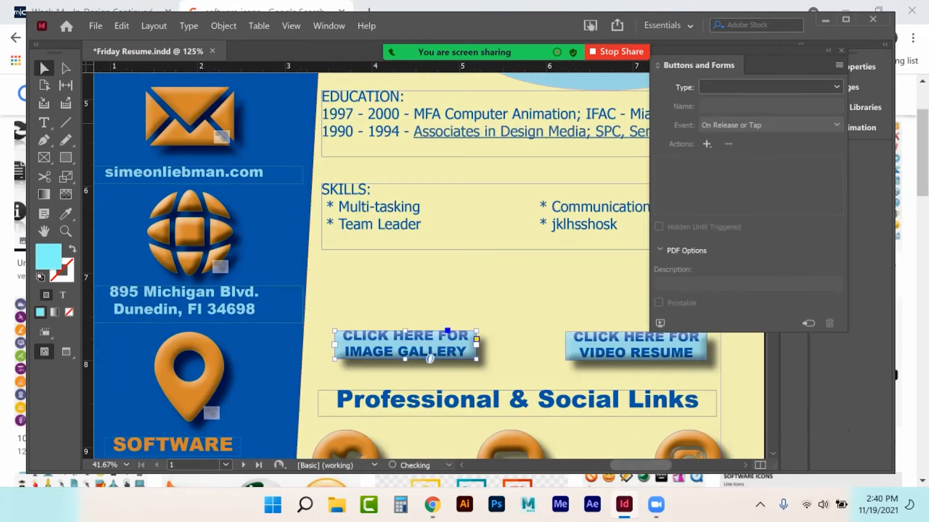
click(769, 87)
click(715, 100)
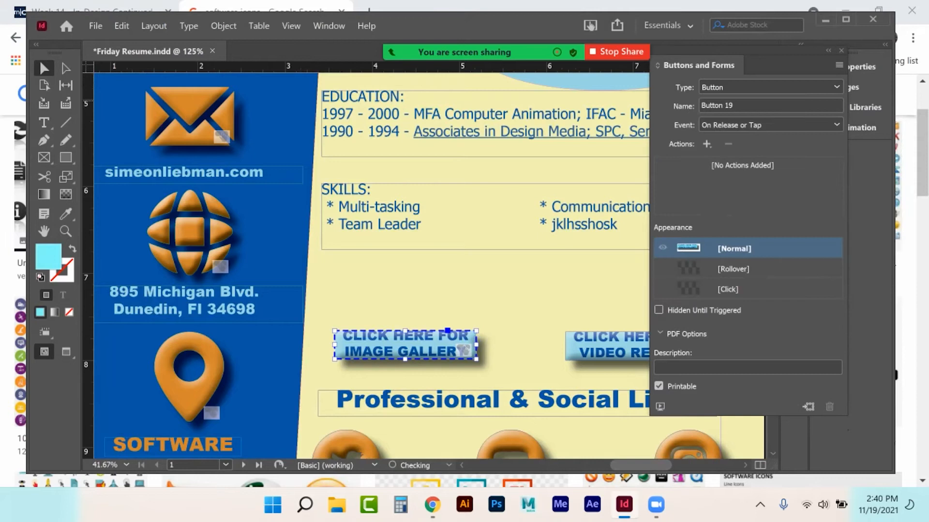
drag(737, 105, 700, 106)
text(Gallery)
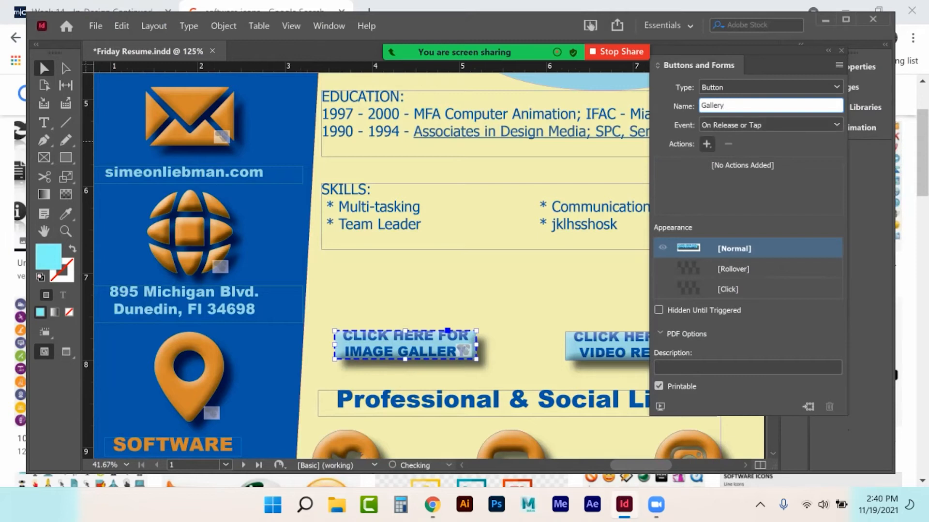
click(707, 144)
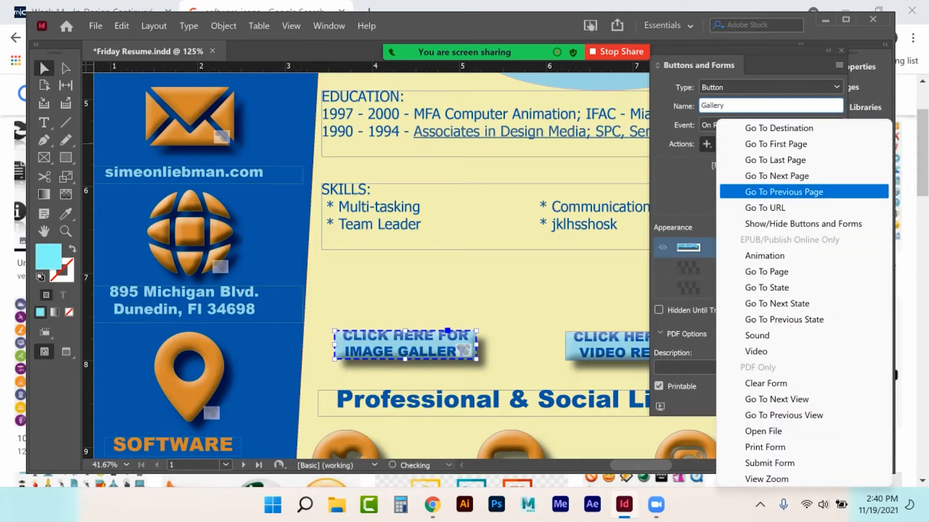
click(776, 175)
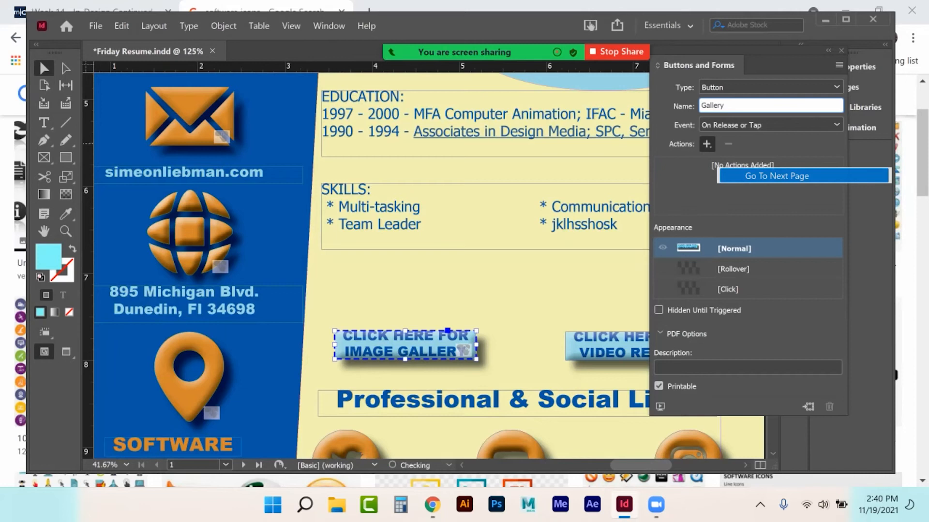
- Preview the resume page in the EPUB Interactivity Preview, close the preview and deselect the Gallery button
click(660, 422)
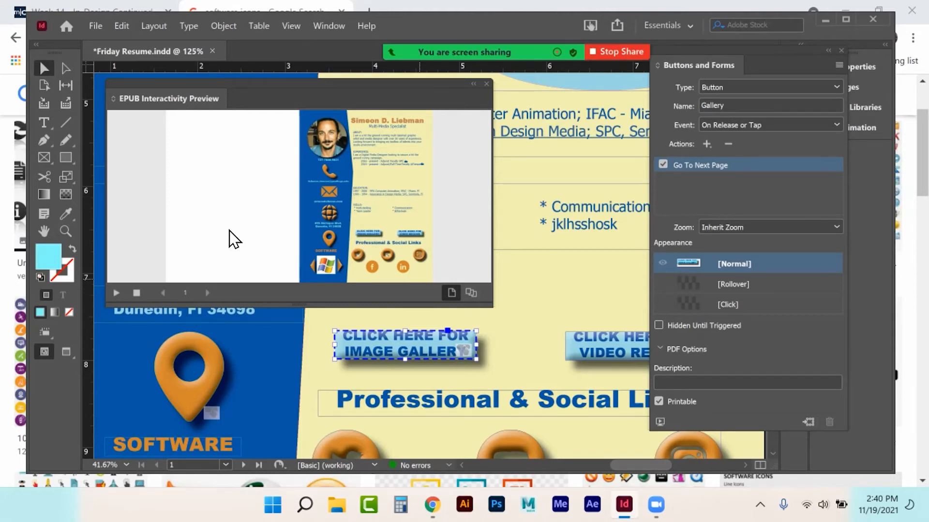
click(486, 84)
click(513, 271)
- Save the document as a new copy named Friday Resumeb
click(96, 26)
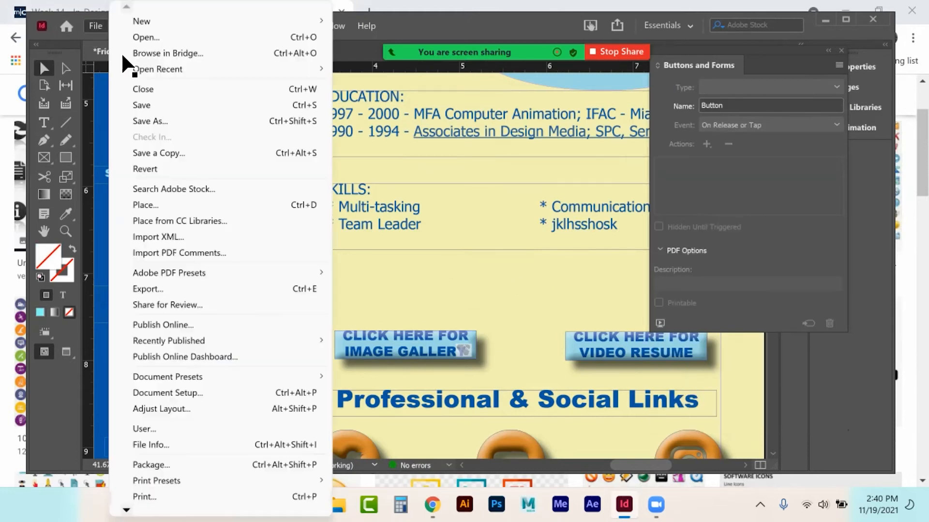
click(181, 121)
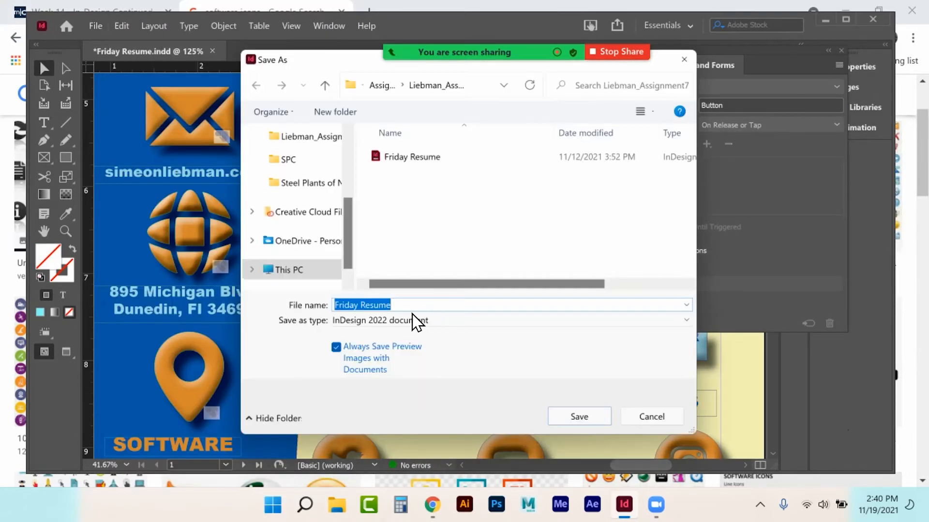
click(416, 309)
text(b)
key(Return)
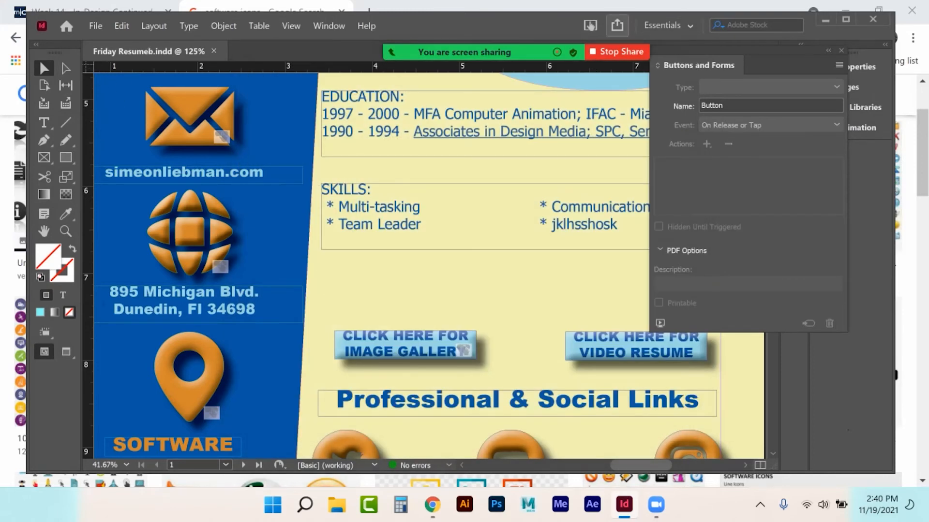
- Publish the document online as an update of the existing Friday Resume publication, keeping all pages and single-page export
click(617, 25)
click(575, 154)
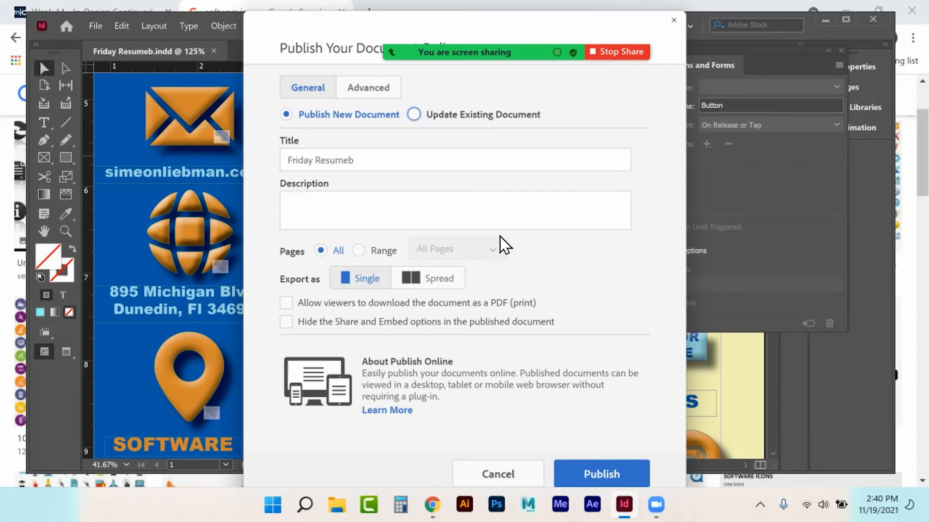
click(414, 114)
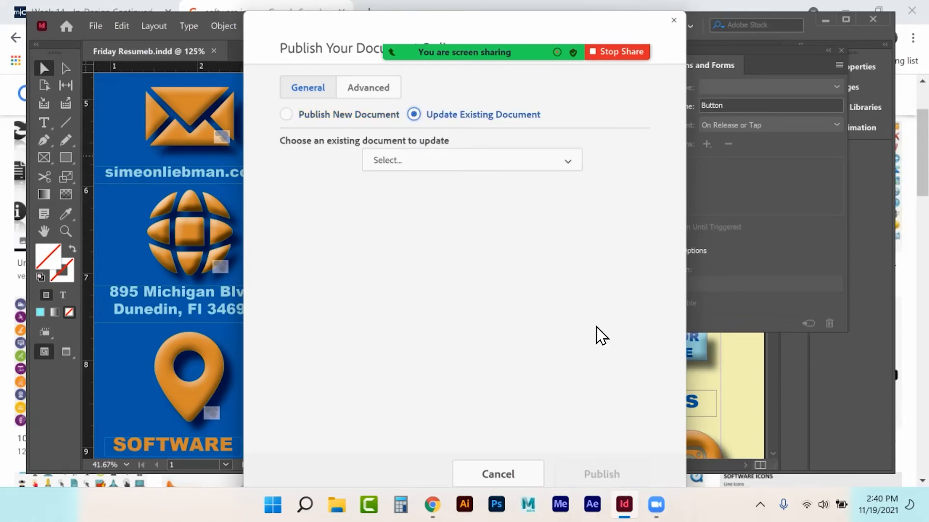
click(484, 173)
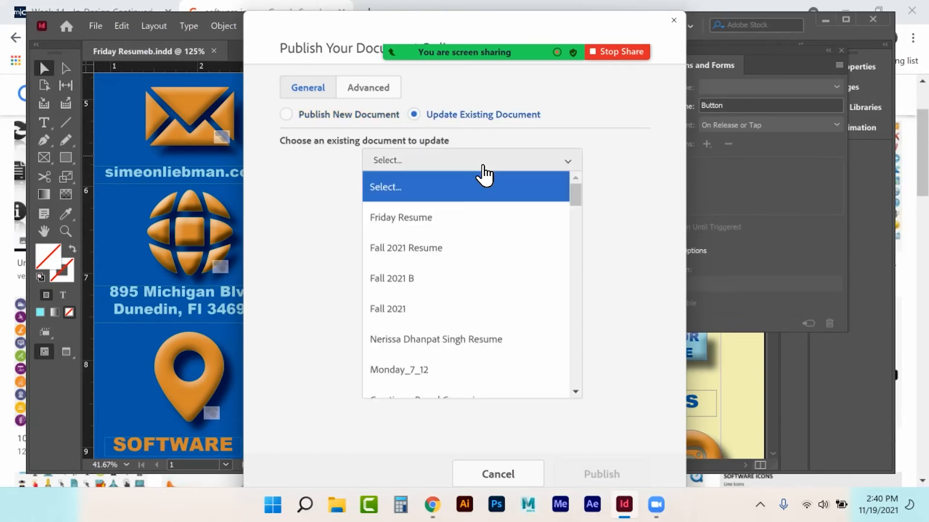
click(456, 223)
click(602, 474)
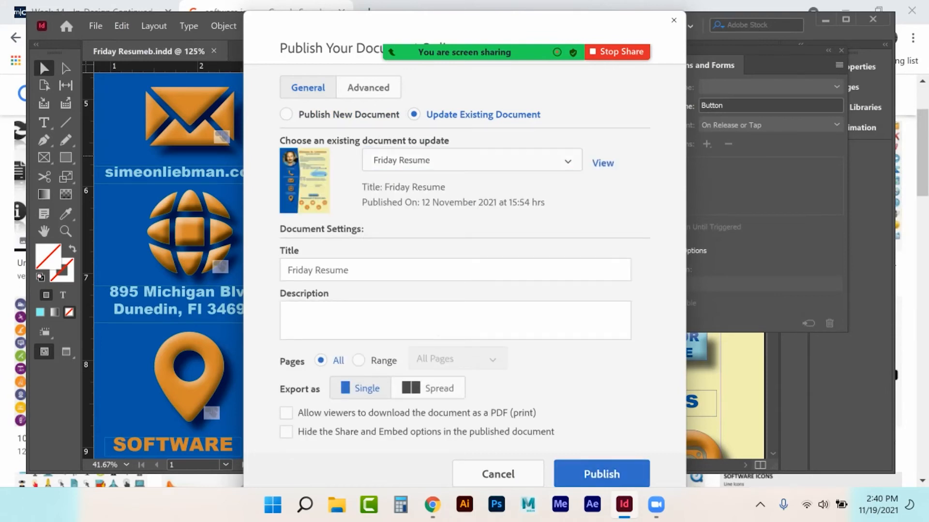
click(603, 306)
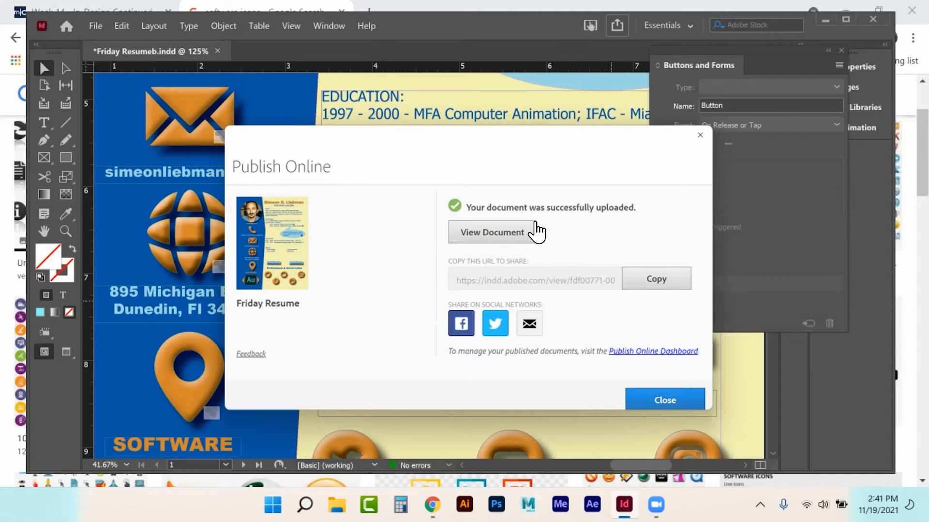
- View the published document in the browser and test moving between the two pages and advancing the gallery images
click(534, 225)
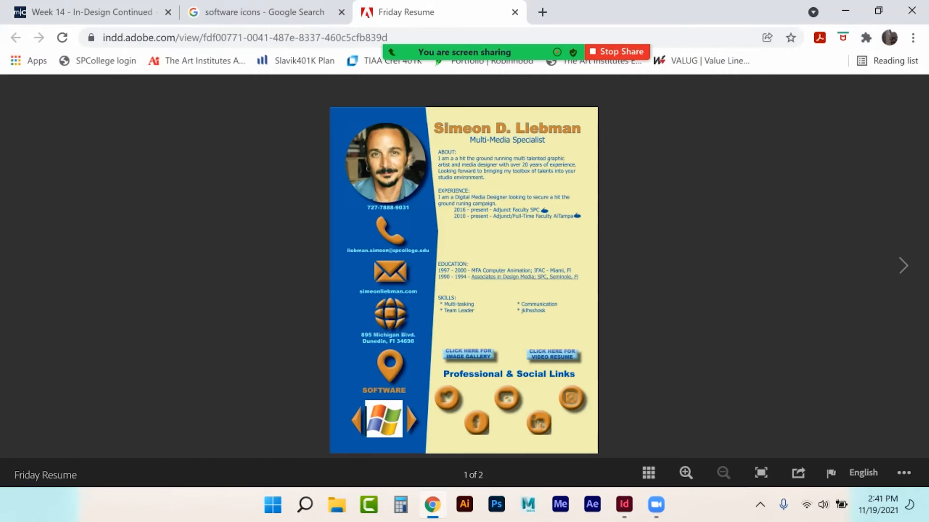
key(Right)
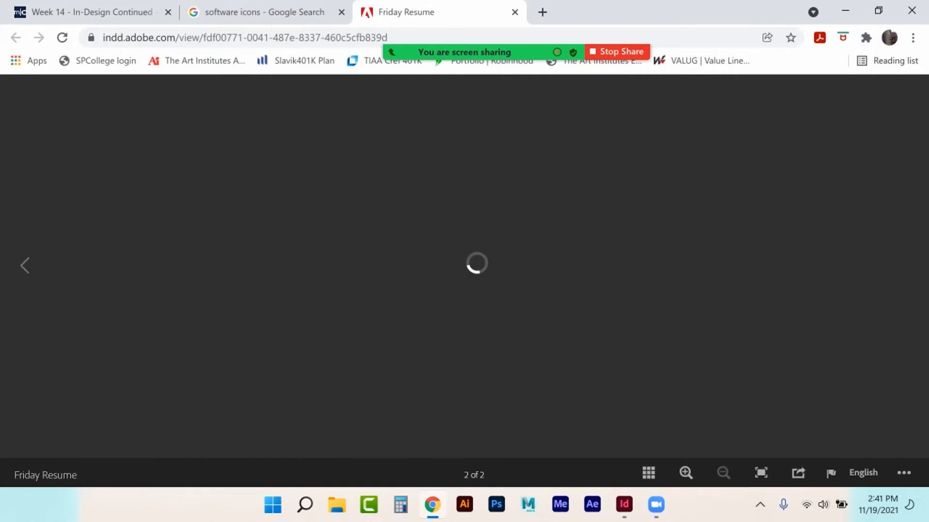
key(Left)
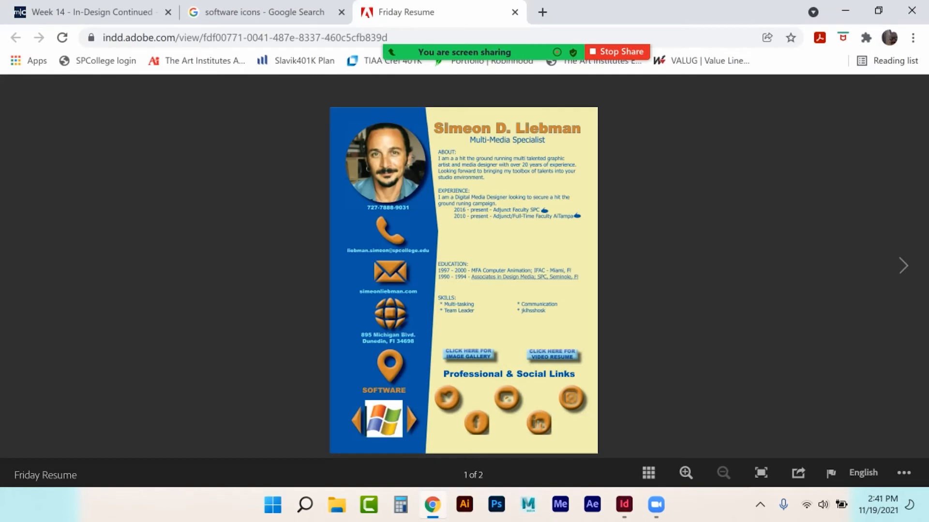
key(Right)
click(568, 194)
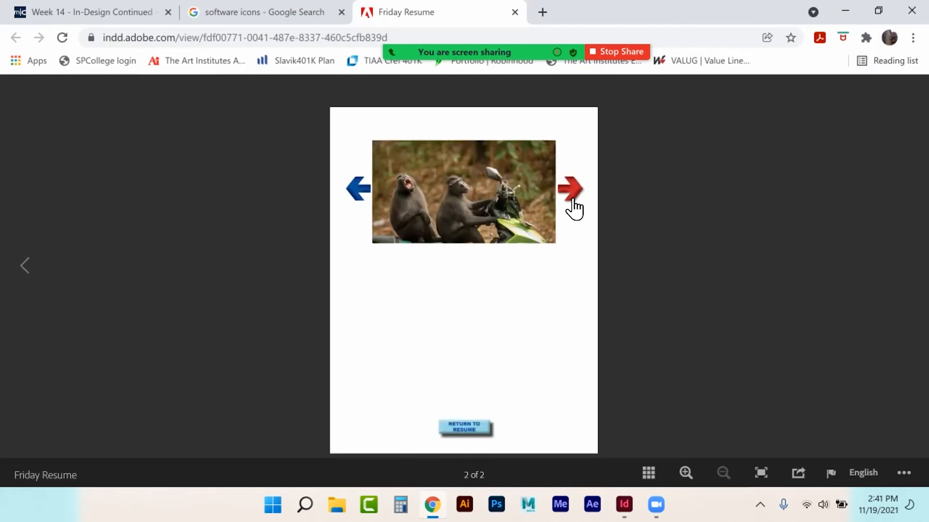
click(568, 194)
key(Left)
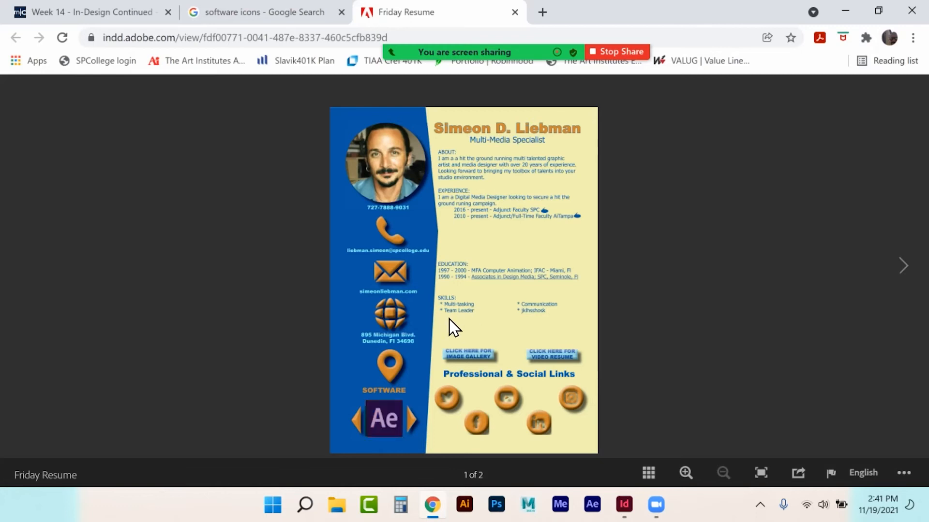
- Close the published resume, return to InDesign and dismiss the Publish Online dialog and the Buttons and Forms panel
click(515, 12)
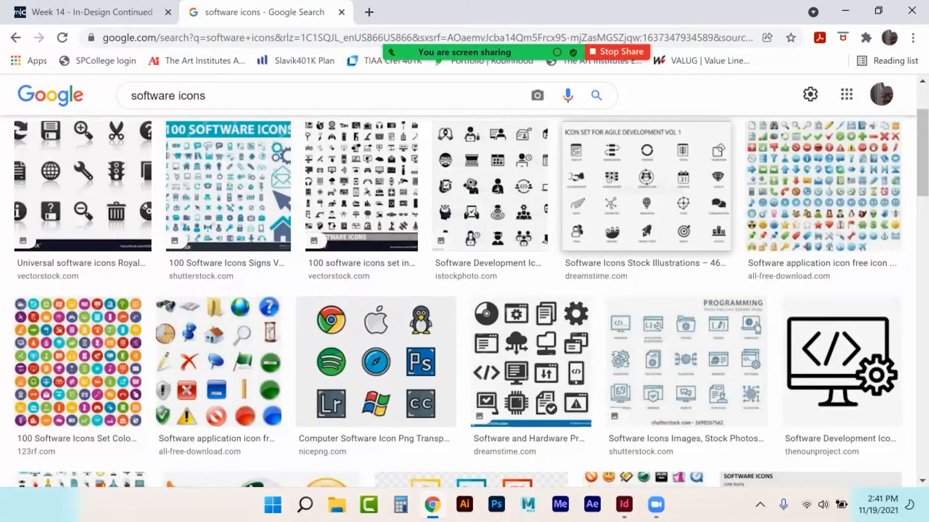
click(624, 504)
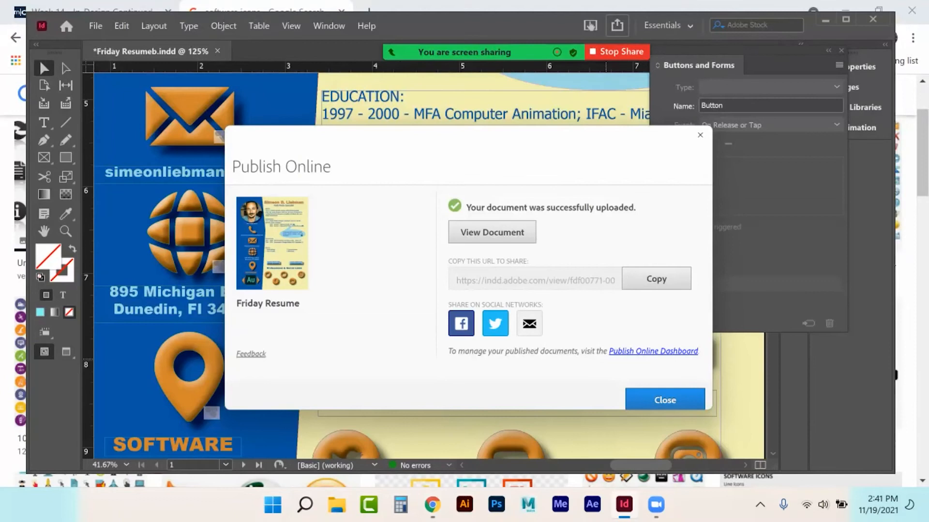
click(651, 401)
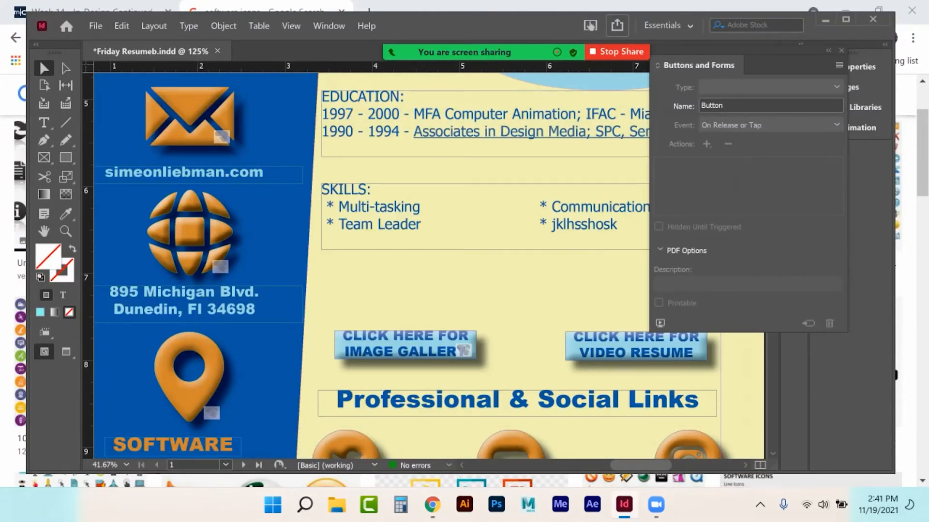
click(842, 51)
- Align the CLICK HERE FOR IMAGE GALLERY and CLICK HERE FOR VIDEO RESUME objects level with each other, then deselect them
scroll(425, 266, down, 10)
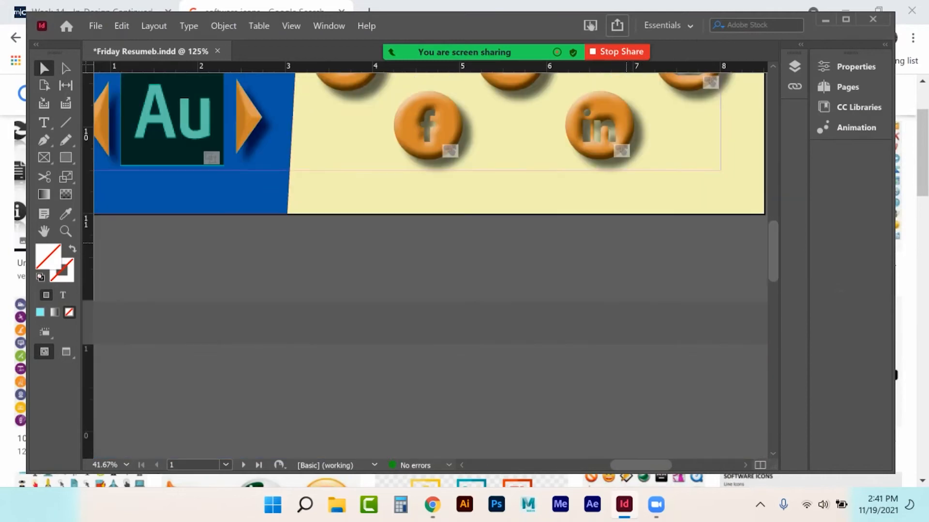
scroll(426, 266, up, 6)
scroll(426, 266, up, 5)
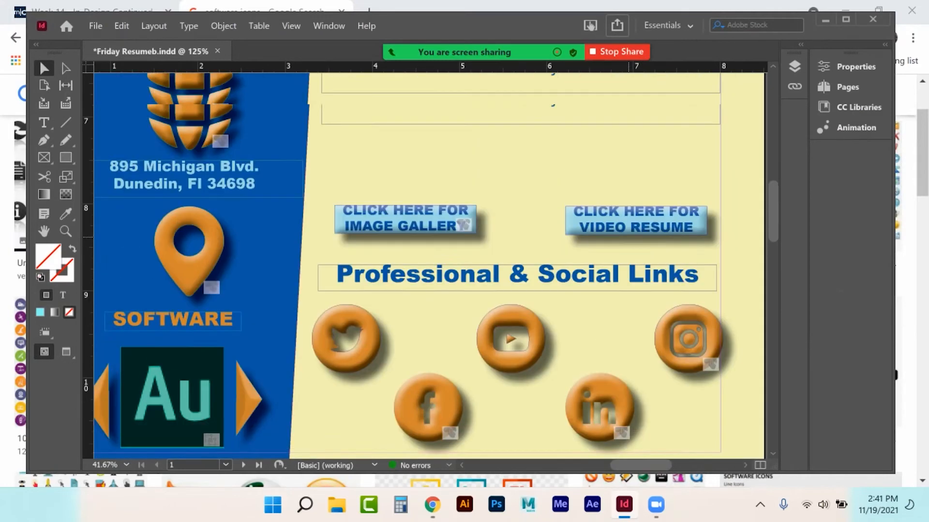
scroll(426, 266, down, 3)
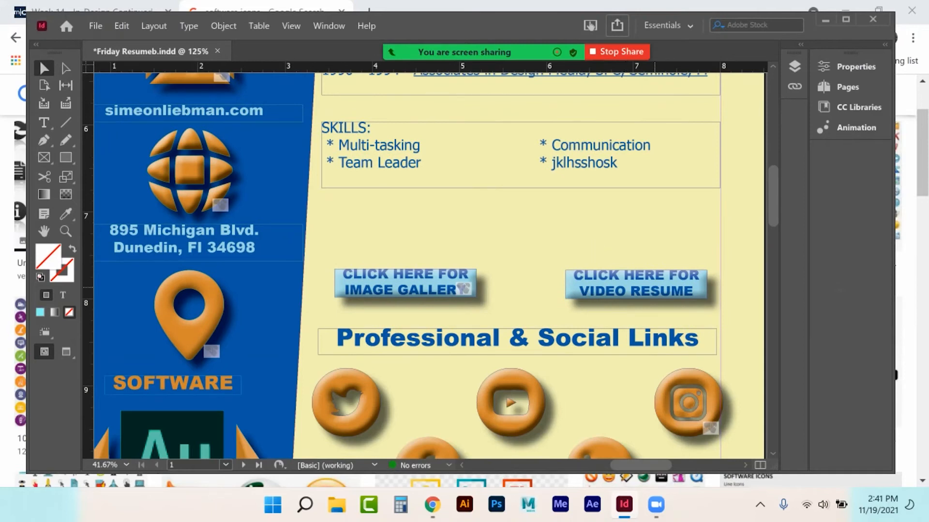
drag(645, 294, 644, 294)
shift+click(430, 277)
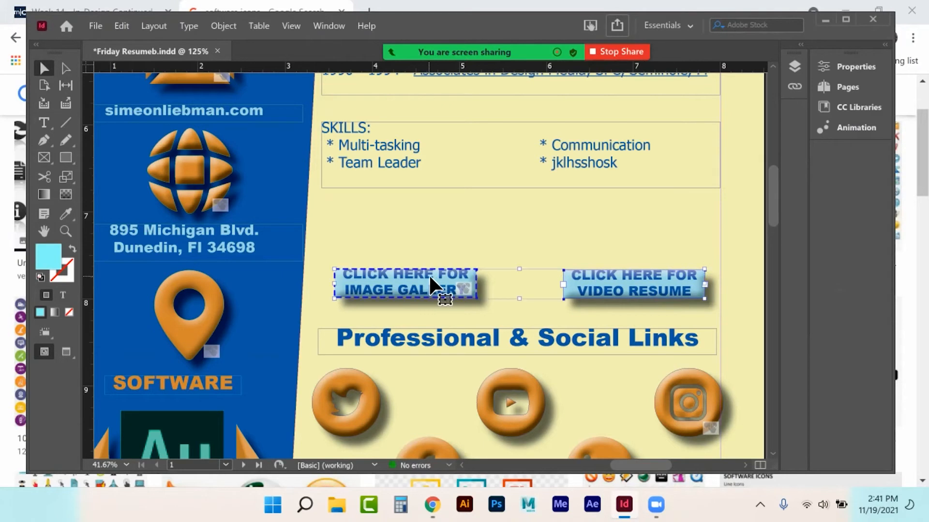
click(856, 67)
scroll(716, 372, down, 10)
scroll(716, 371, down, 5)
click(759, 193)
click(801, 44)
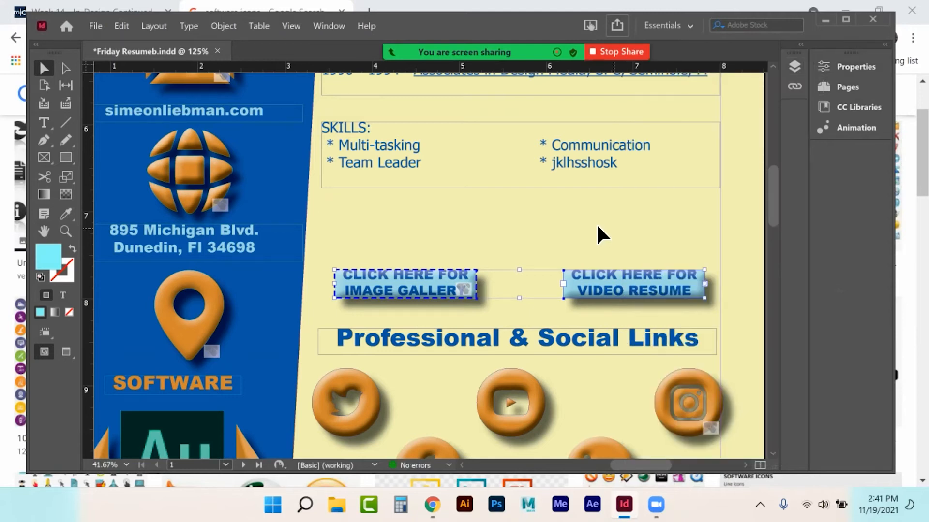
click(552, 233)
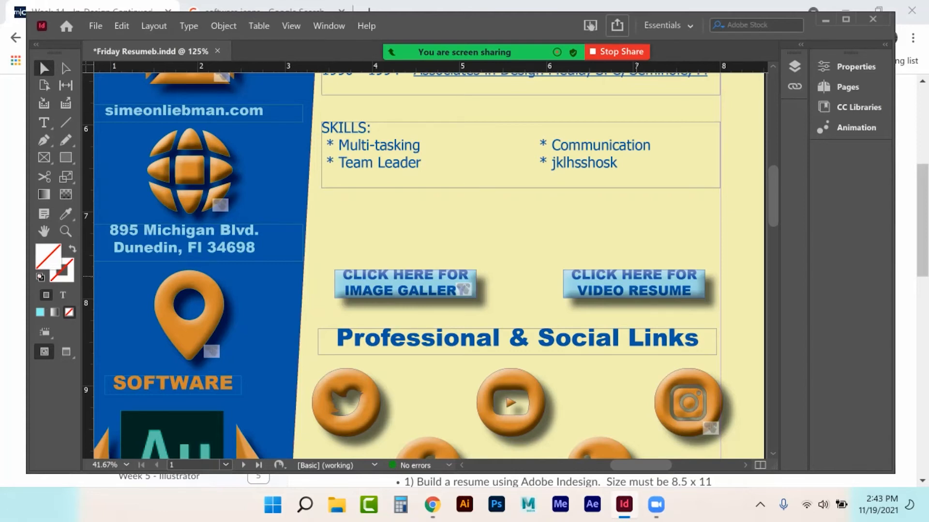
- Turn the CLICK HERE FOR VIDEO RESUME object into a button named Video
click(595, 279)
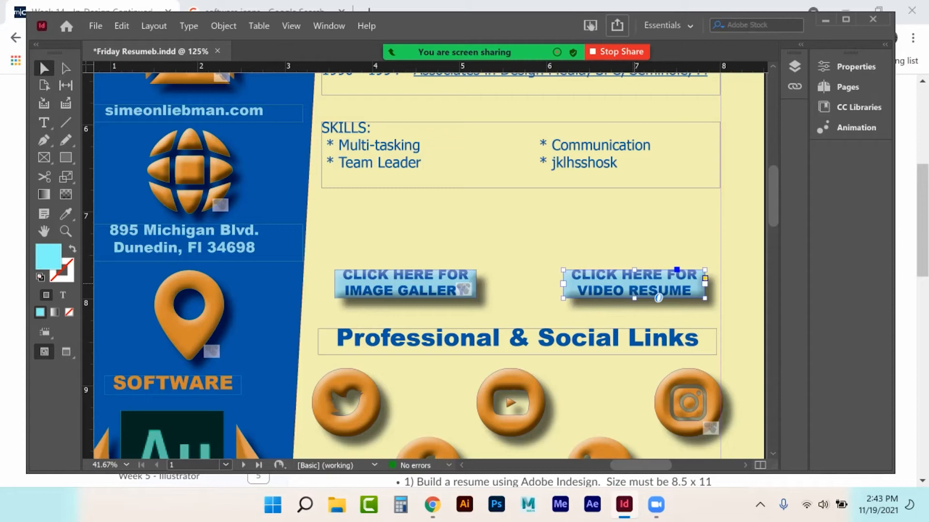
click(331, 26)
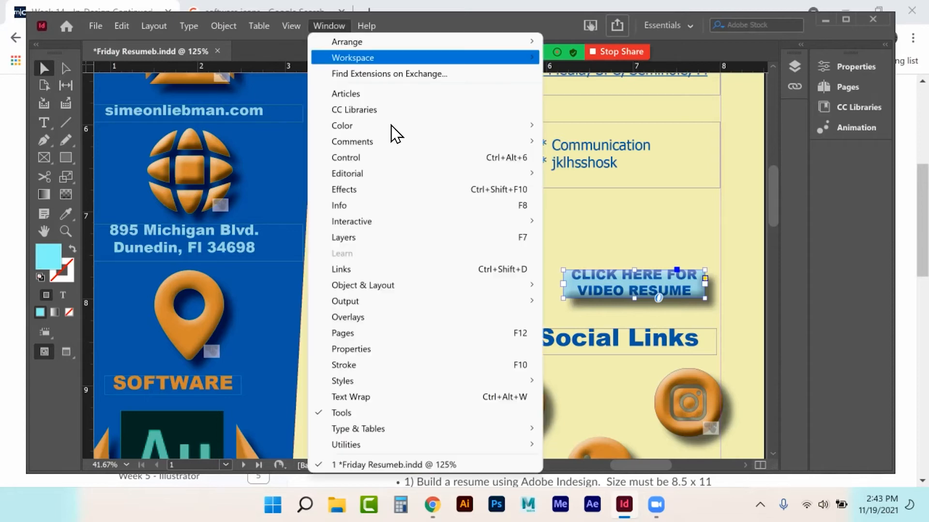
mouse_move(368, 223)
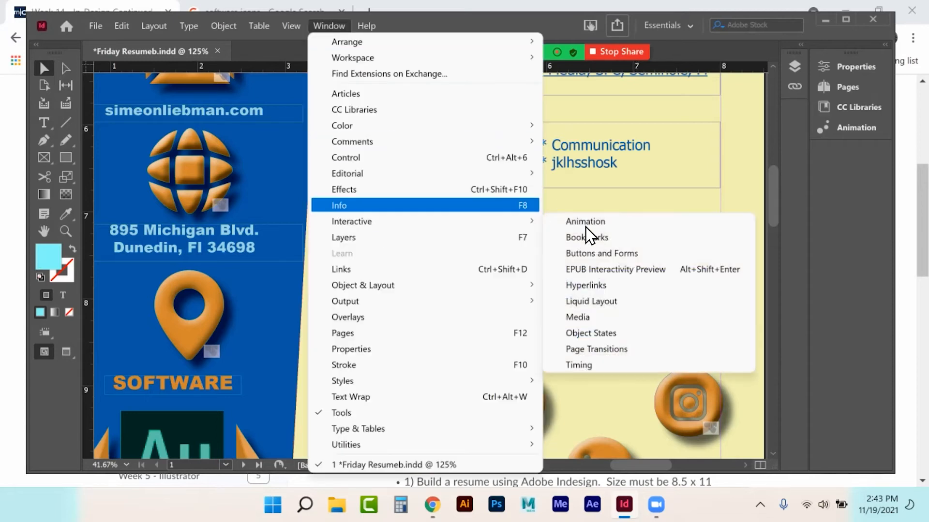
click(588, 255)
click(771, 88)
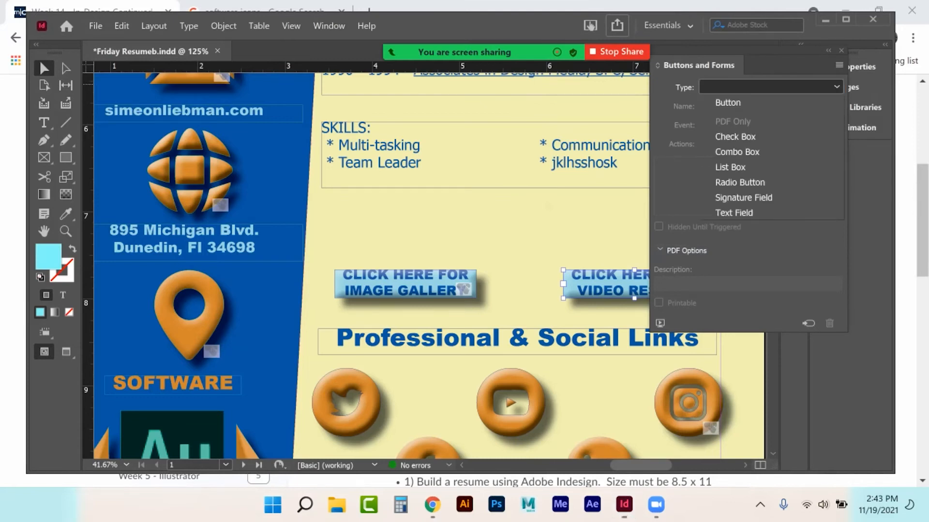
click(755, 103)
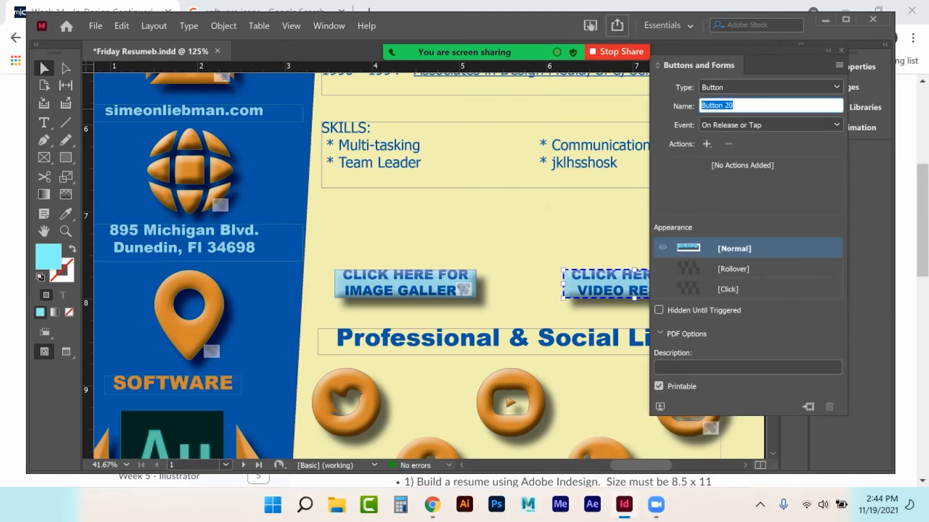
text(Video)
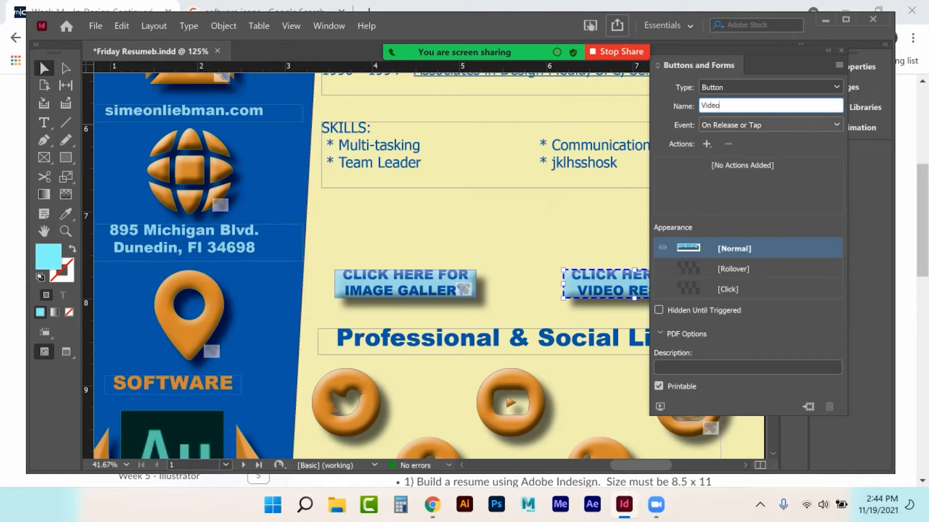
- Give the Video button a Go To Next Page action on release or tap and close the Buttons and Forms panel
click(707, 144)
key(Down)
key(Down)
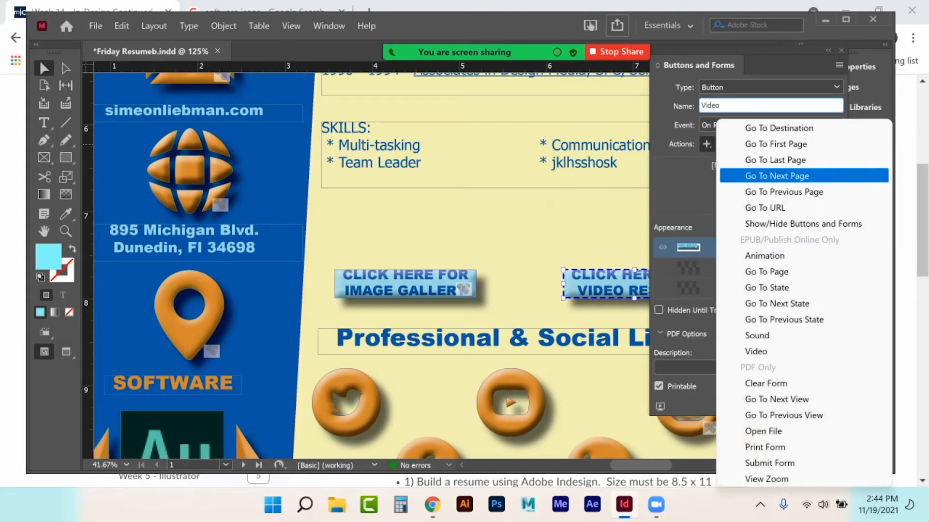
key(Return)
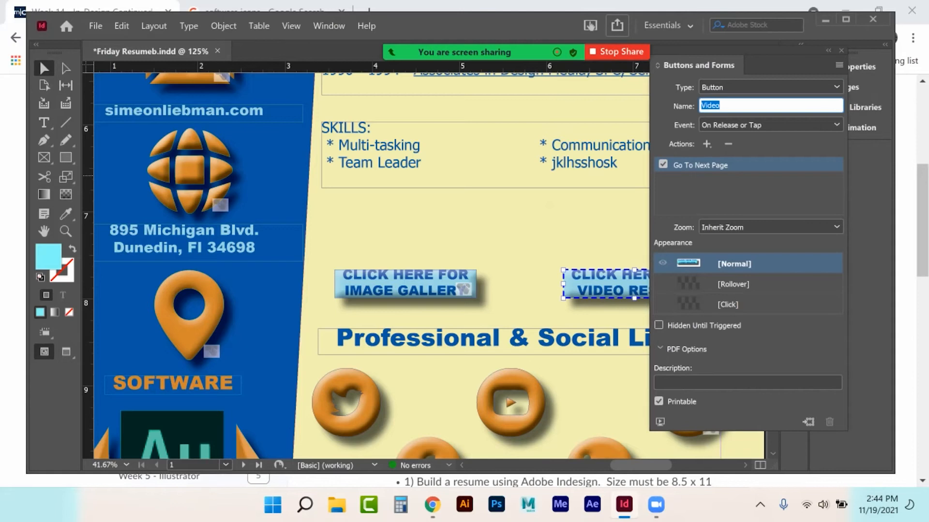
click(841, 51)
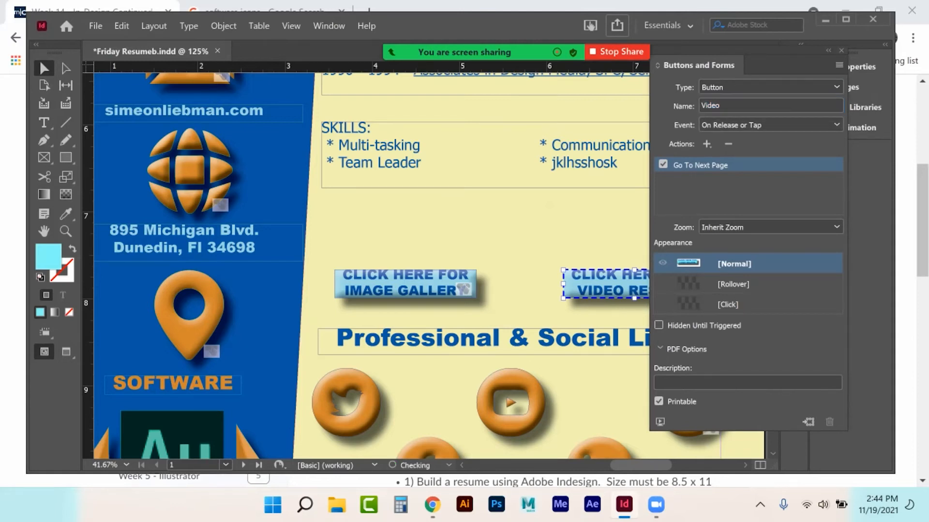
- Place the introduction video on page 2, about 7 inches wide, and centre it between the image gallery and the RETURN TO RESUME button
scroll(333, 305, down, 1)
scroll(332, 310, down, 10)
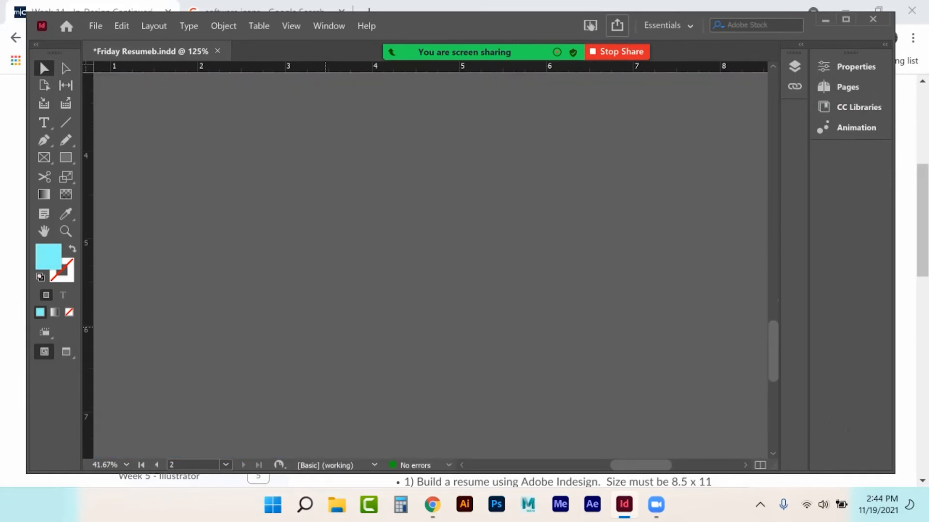
key(shift+Page_Down)
key(ctrl+minus)
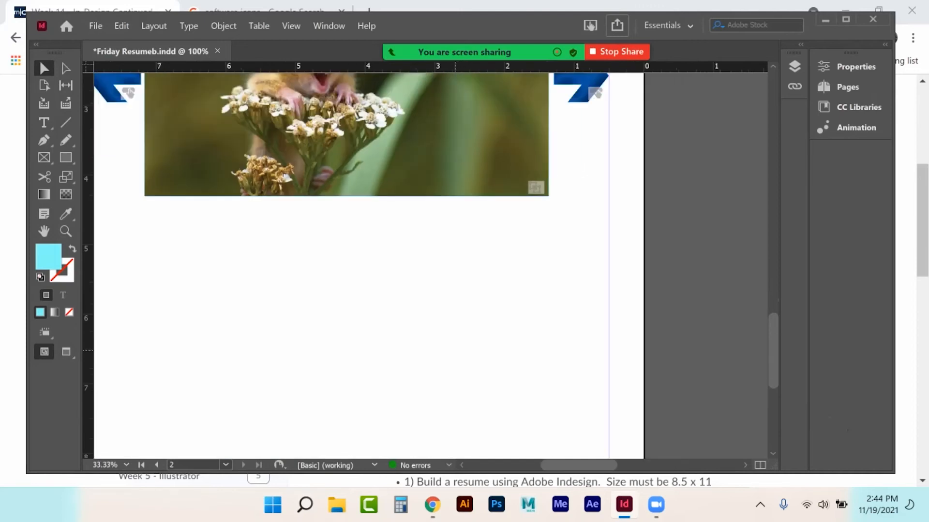
scroll(368, 266, down, 1)
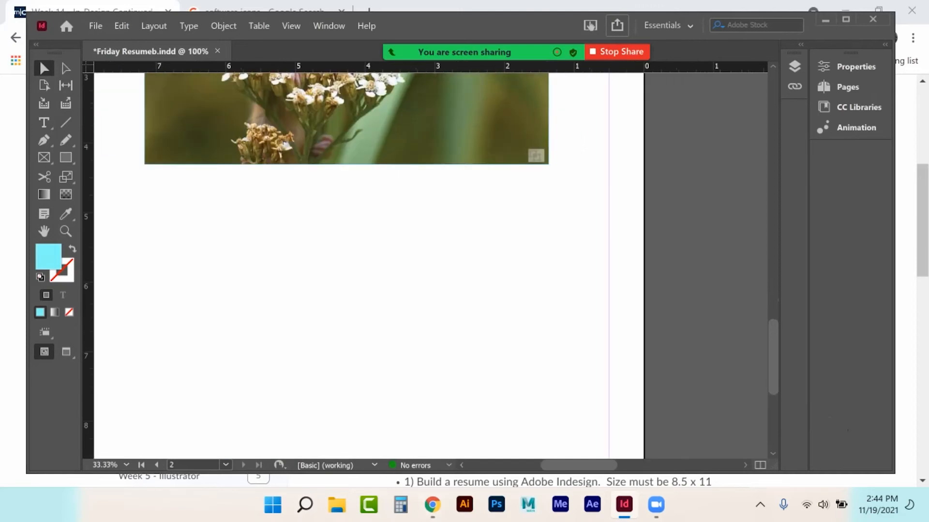
scroll(368, 266, left, 1)
scroll(367, 266, left, 1)
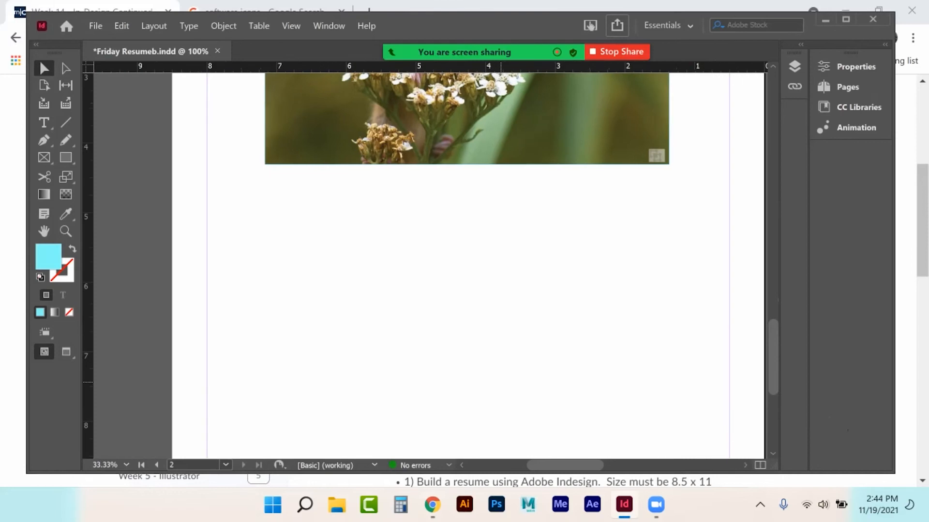
scroll(397, 224, down, 4)
key(ctrl+minus)
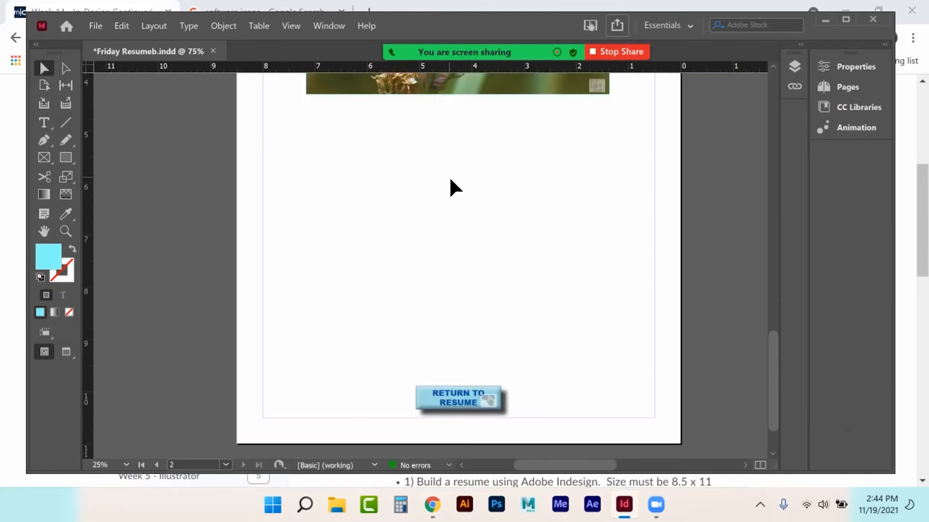
click(98, 30)
click(133, 205)
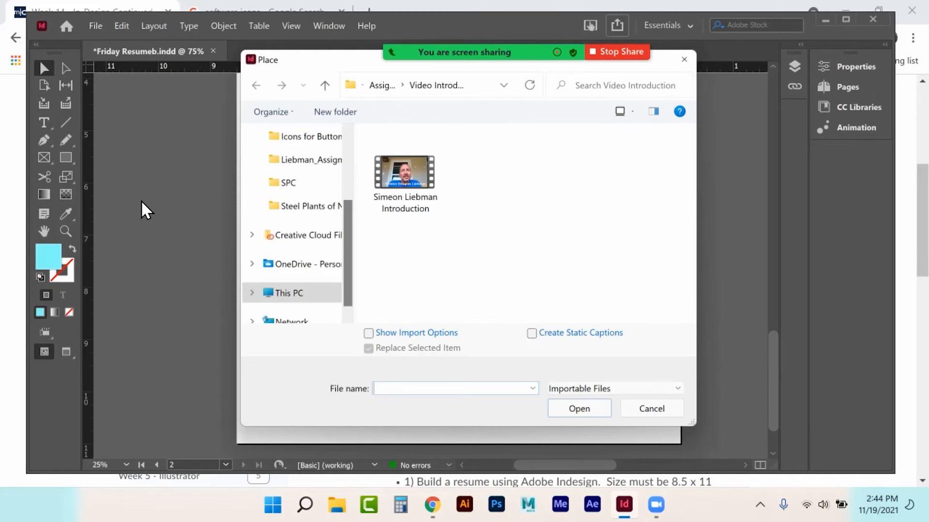
click(403, 183)
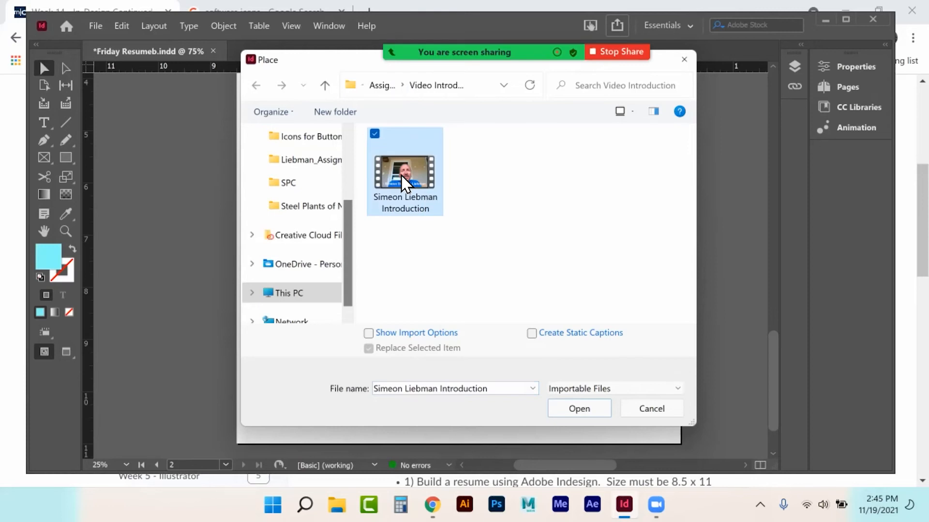
click(615, 389)
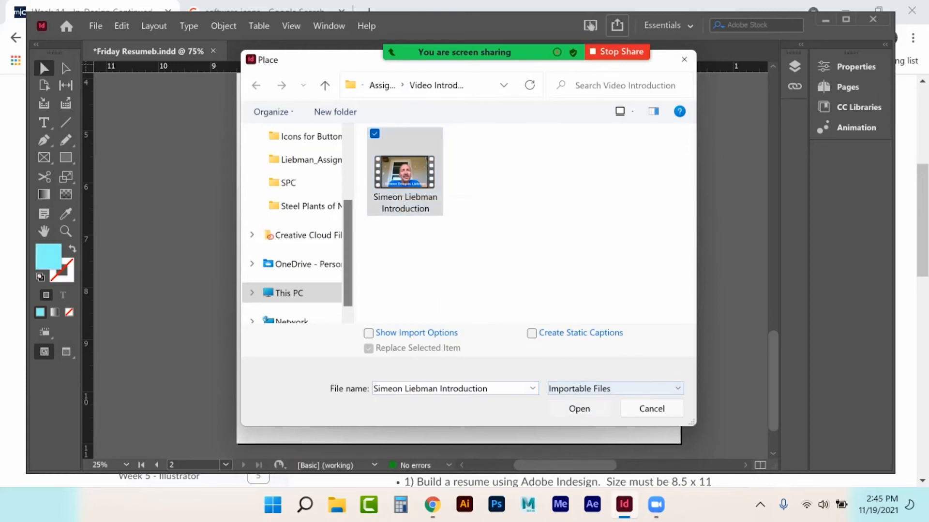
key(Return)
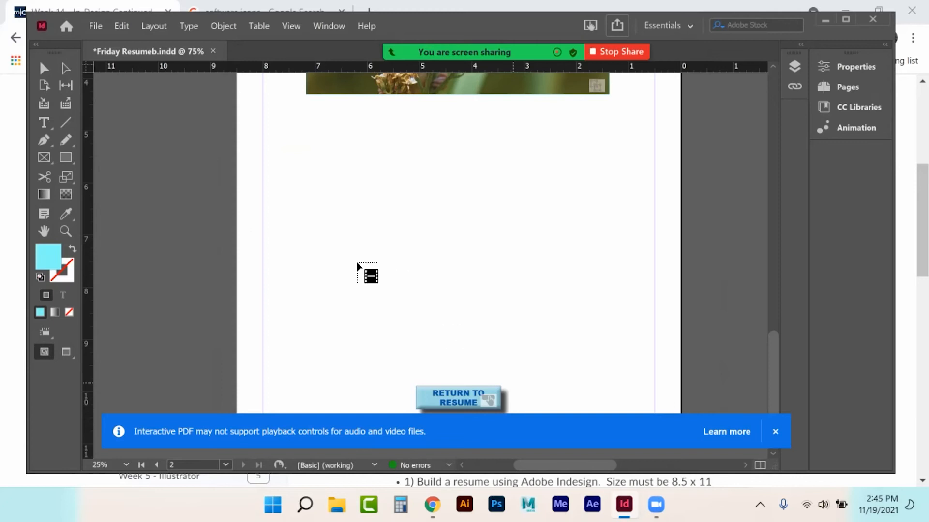
drag(223, 125, 596, 363)
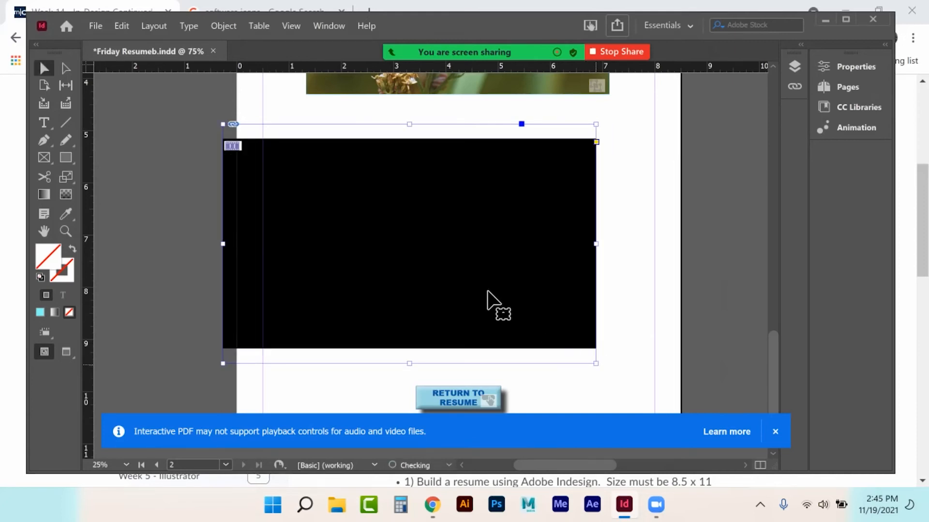
drag(365, 183, 416, 196)
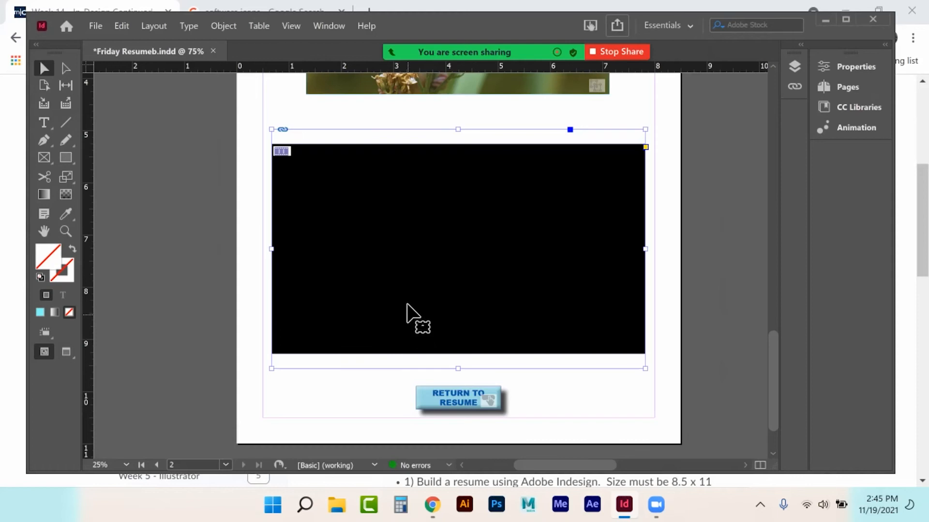
- Open the Media settings for the placed video, play its opening seconds and return the playhead to the start
click(329, 26)
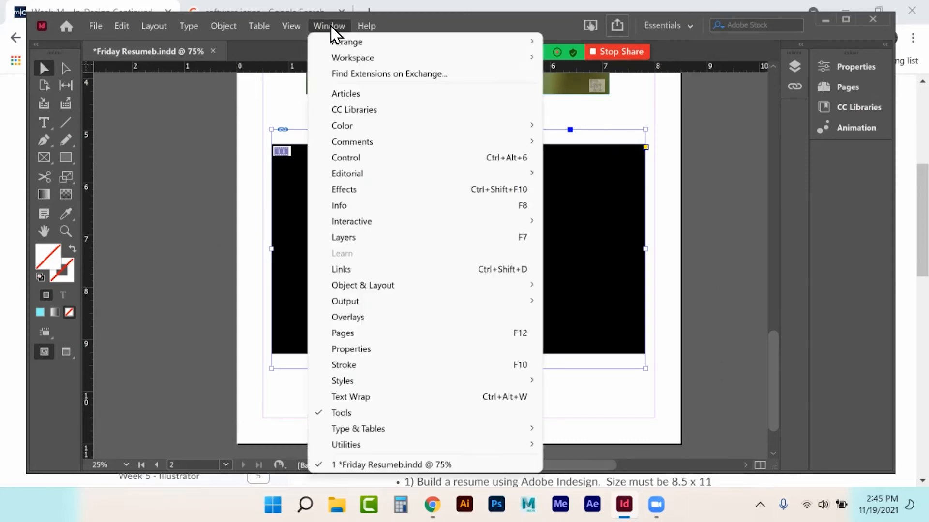
mouse_move(352, 223)
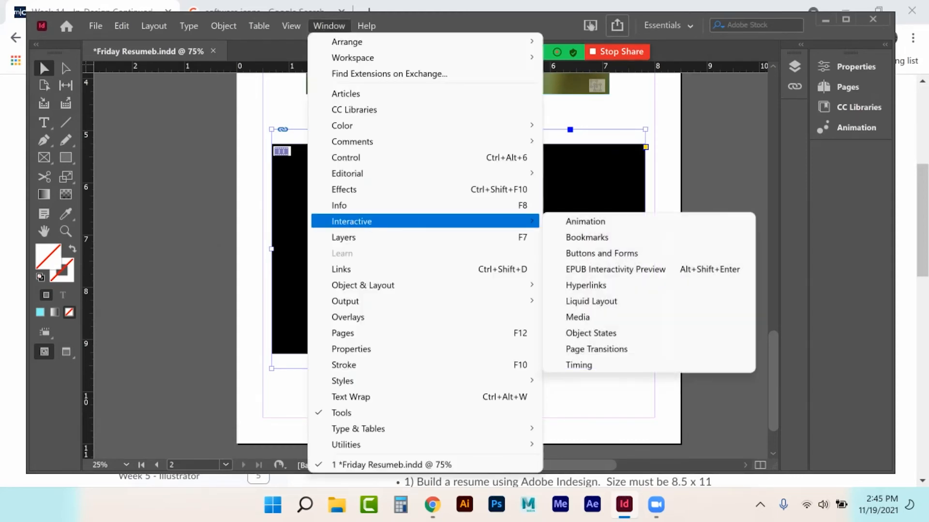
click(596, 319)
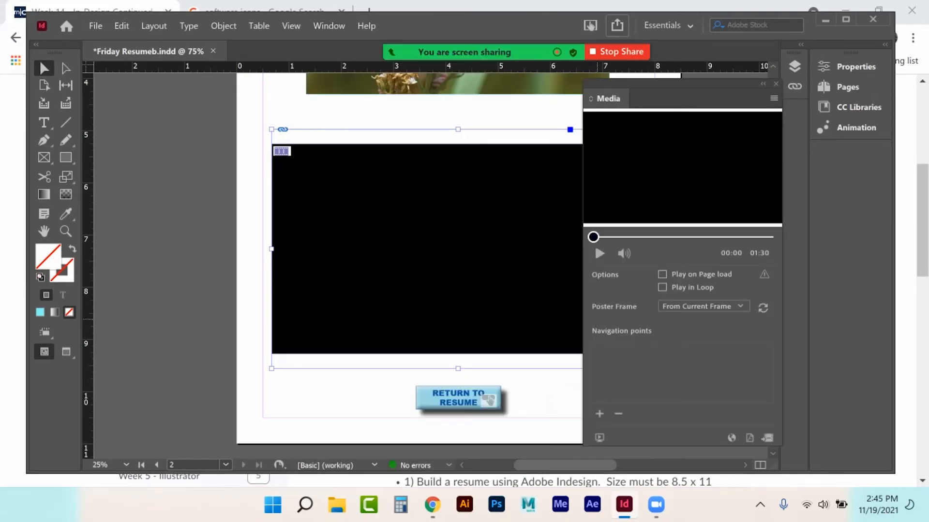
click(600, 254)
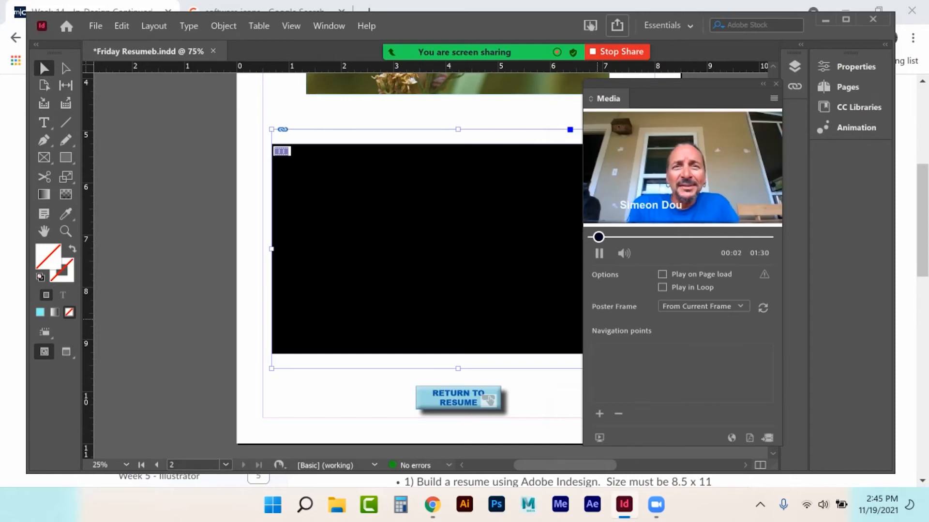
click(600, 253)
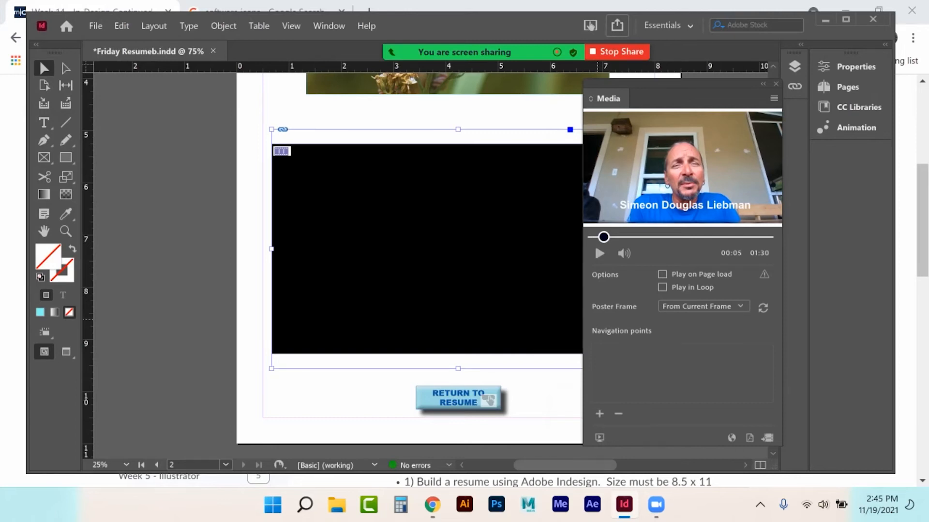
drag(604, 237, 593, 237)
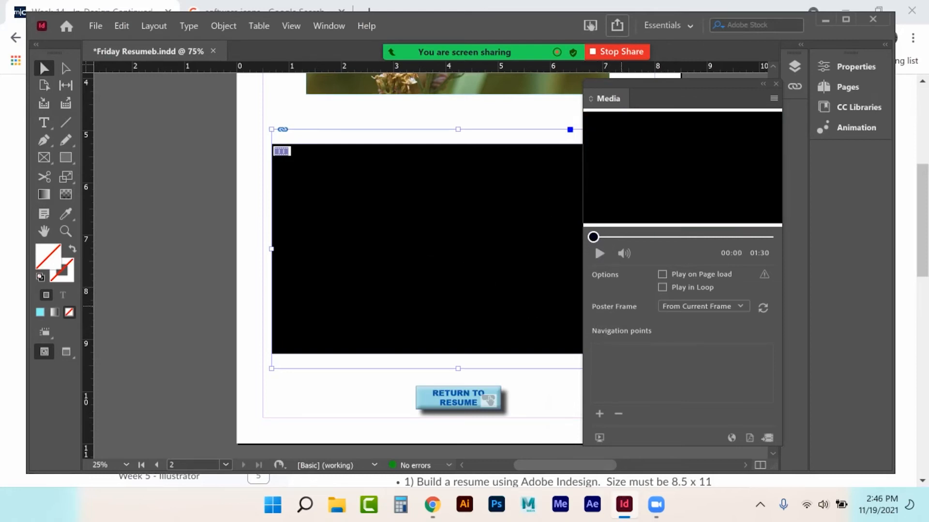
- Set the video's poster frame from the current frame at 00:06
click(704, 307)
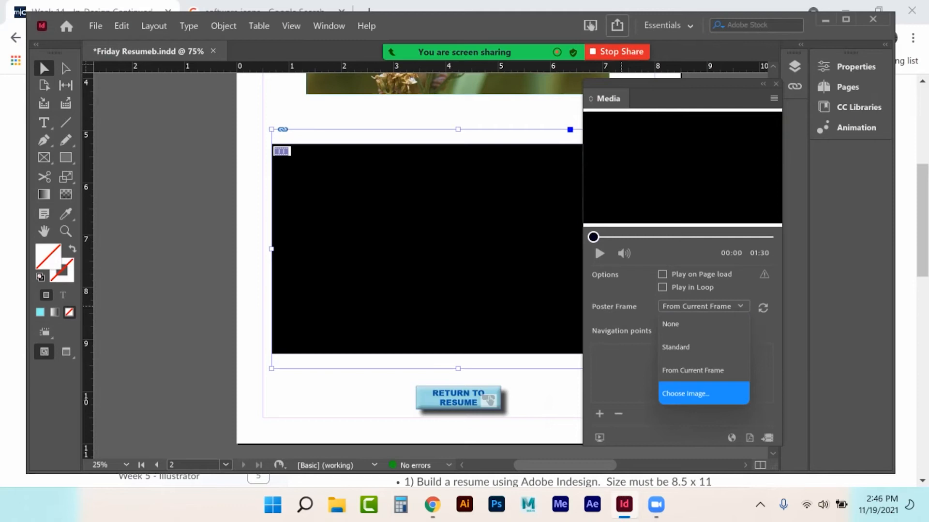
click(703, 394)
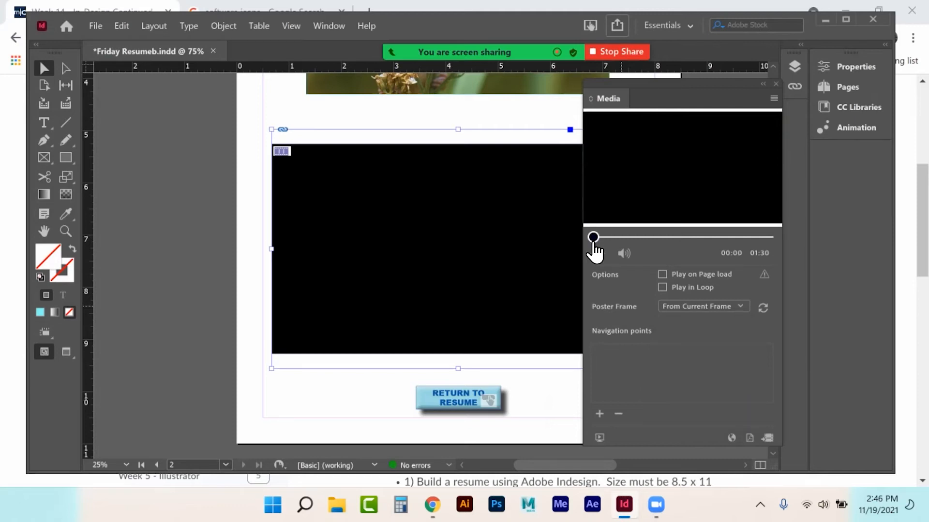
click(600, 251)
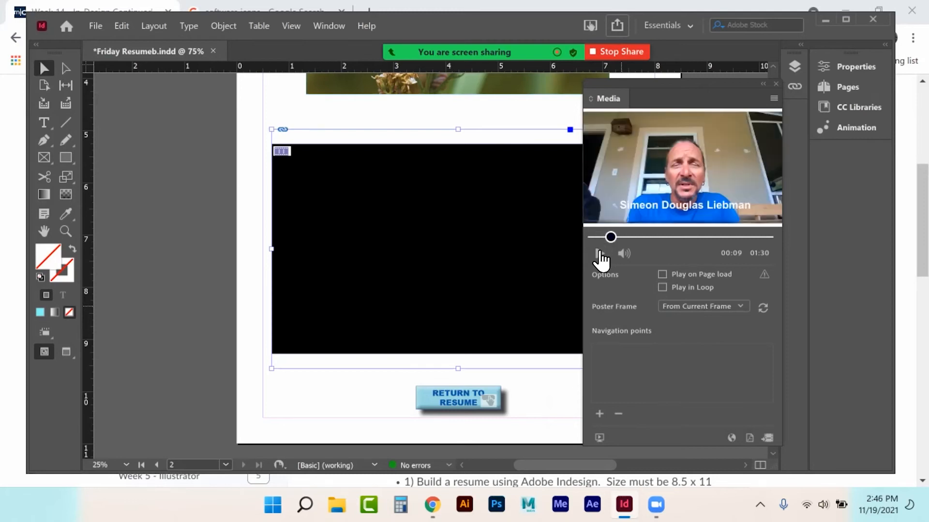
click(604, 238)
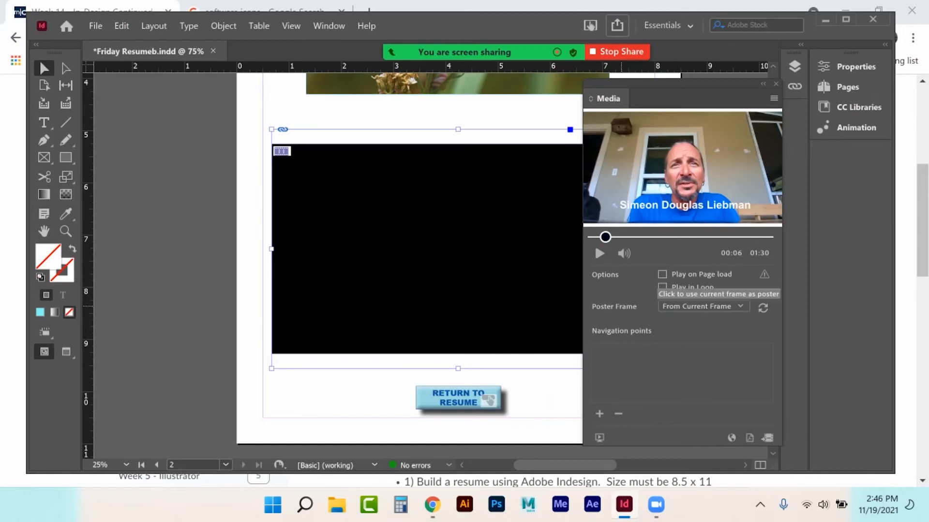
click(763, 308)
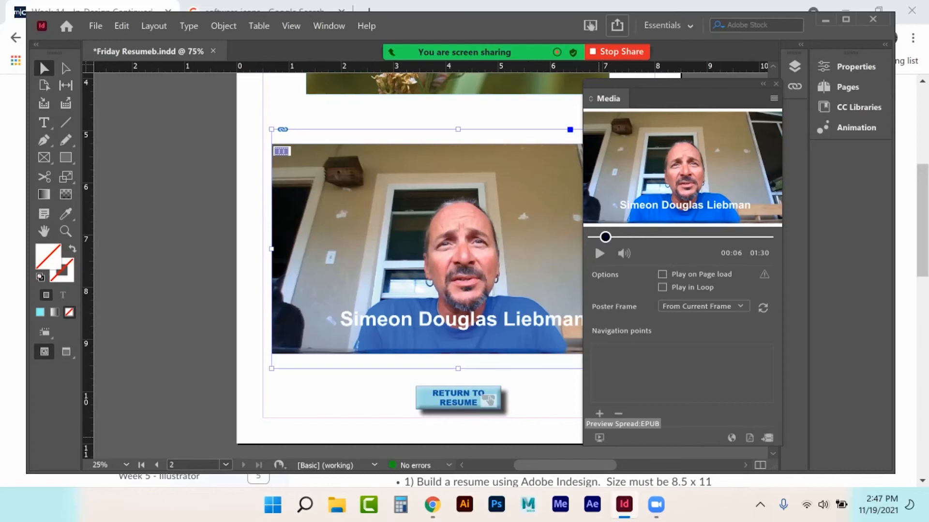
- Preview the spread's EPUB interactivity and play the video in full screen and in picture in picture
click(599, 437)
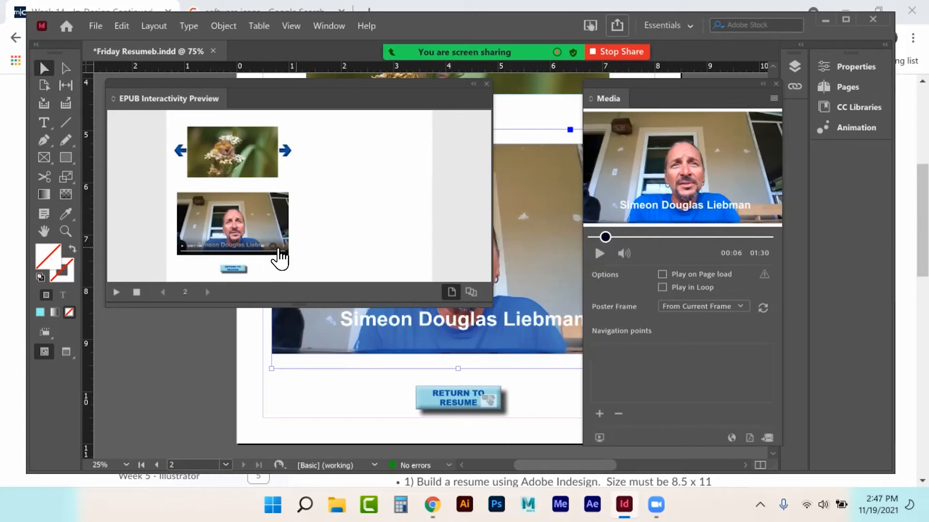
click(183, 247)
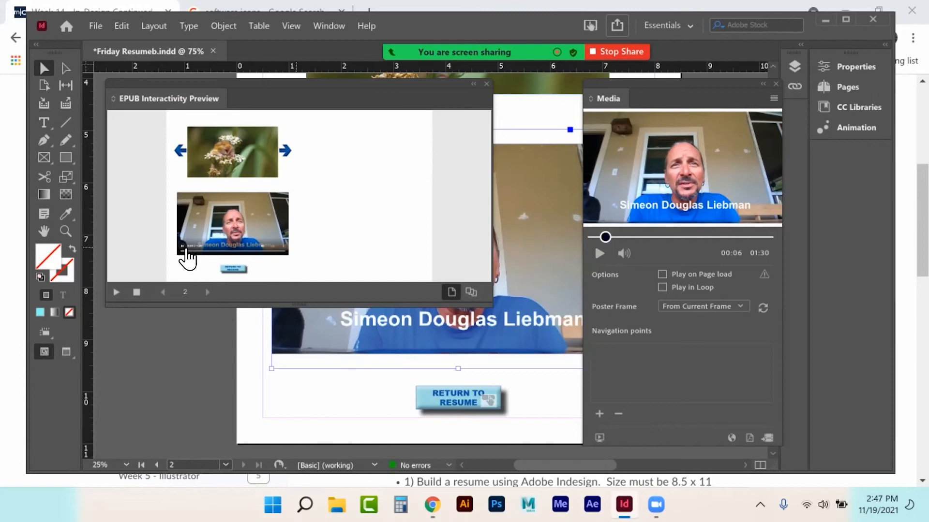
click(277, 250)
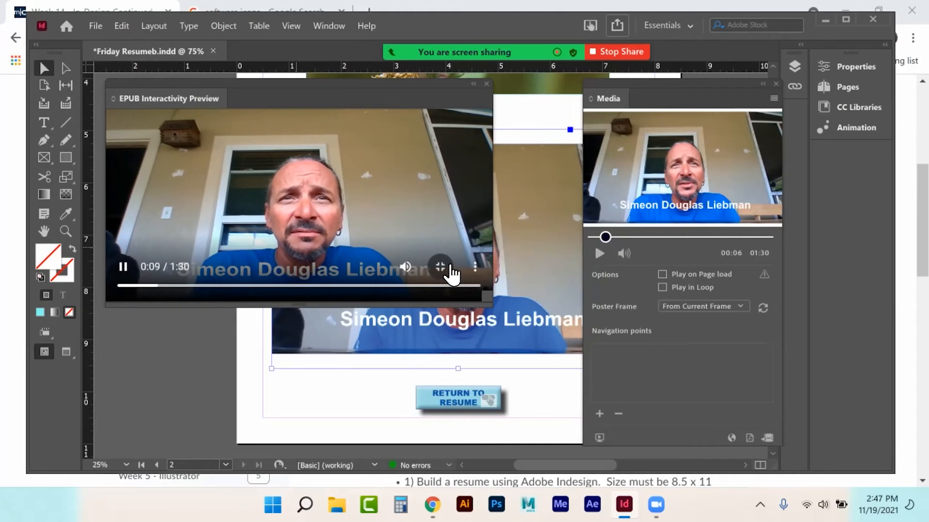
click(476, 270)
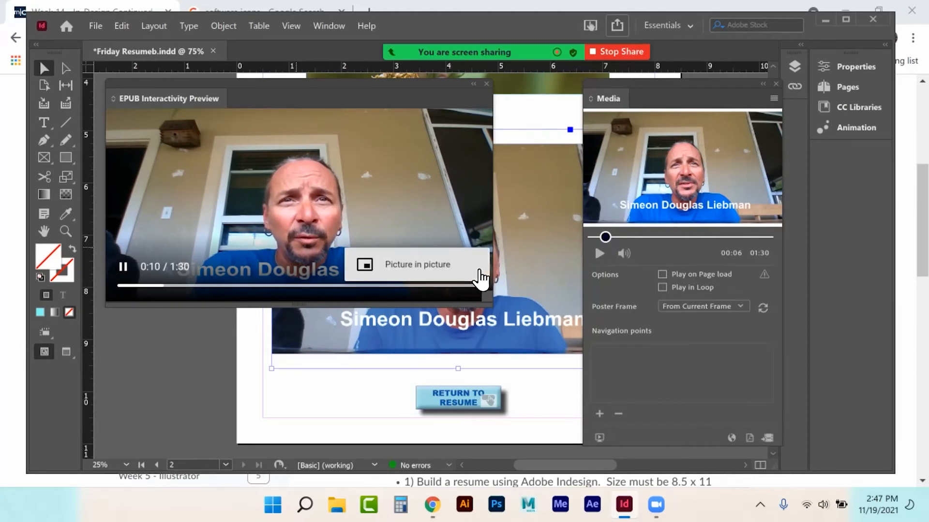
click(445, 265)
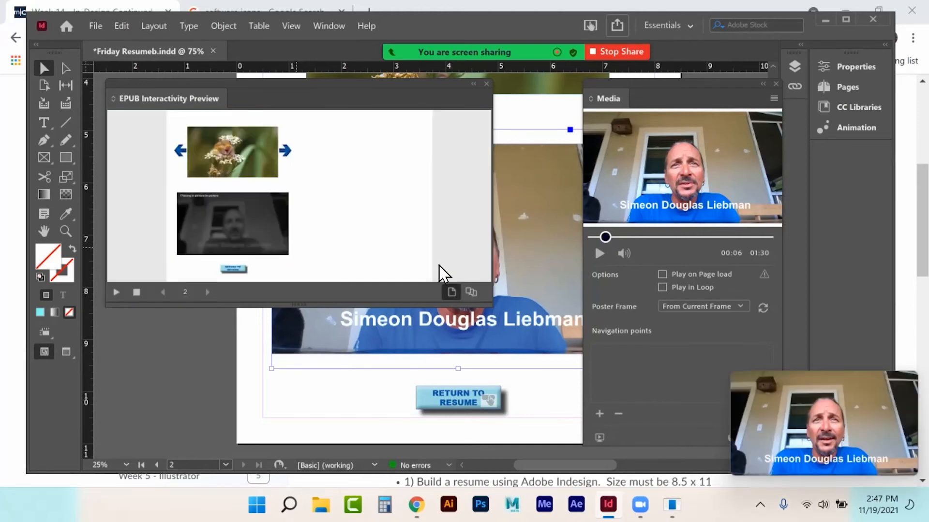
- Close the picture-in-picture video, try the RETURN TO RESUME button in the preview, and close the preview and the Media settings
mouse_move(824, 423)
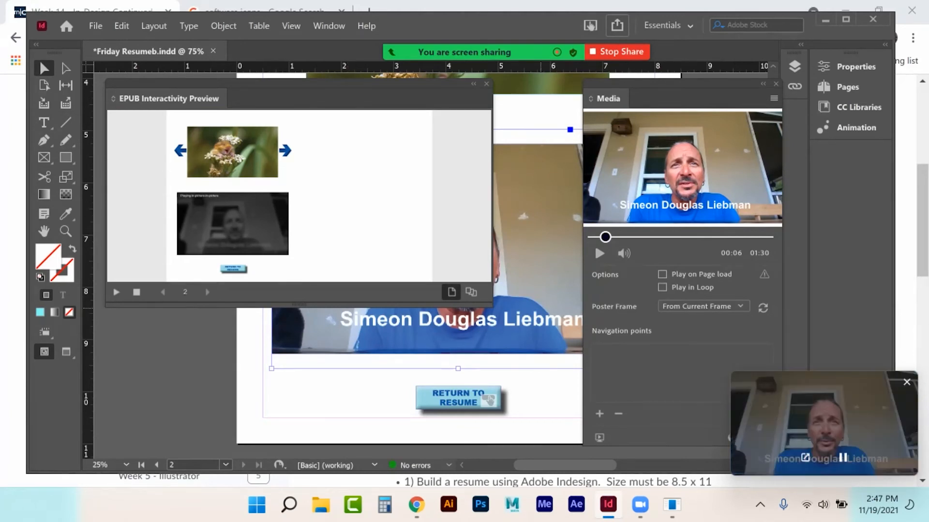
click(906, 382)
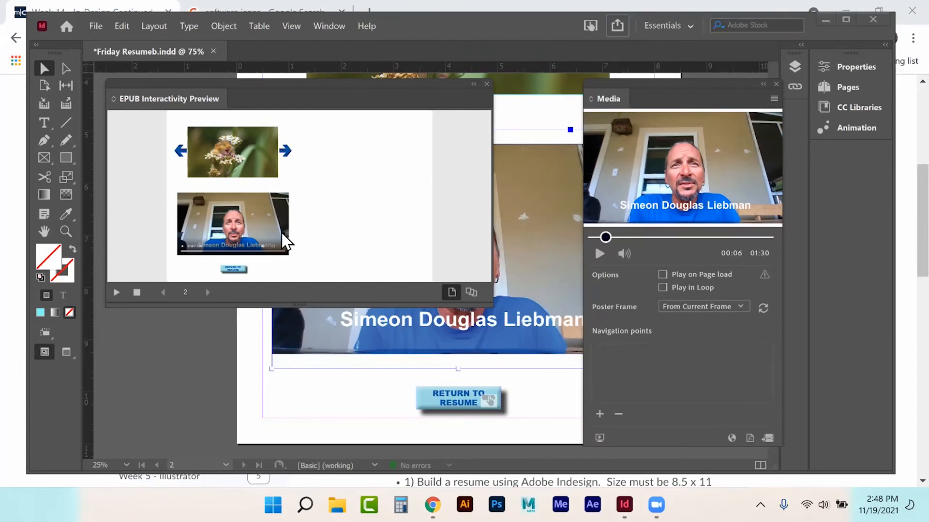
click(238, 277)
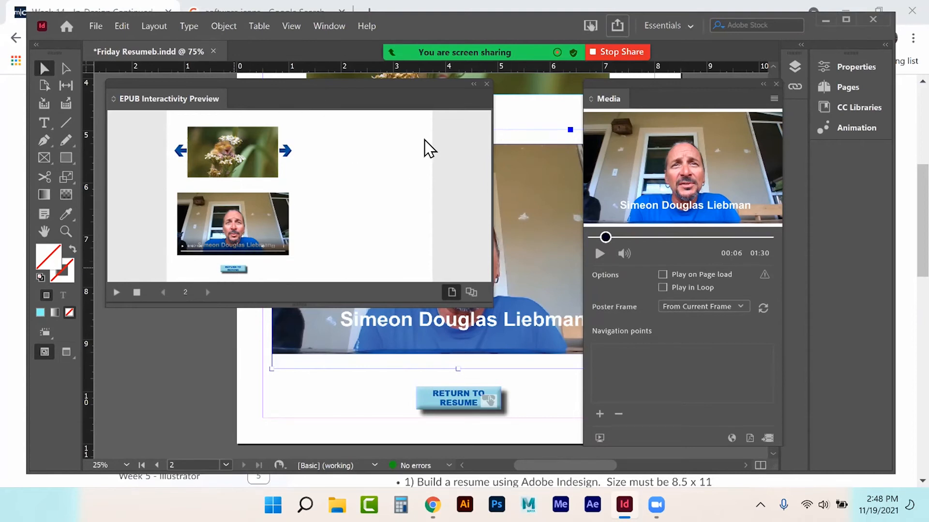
click(488, 84)
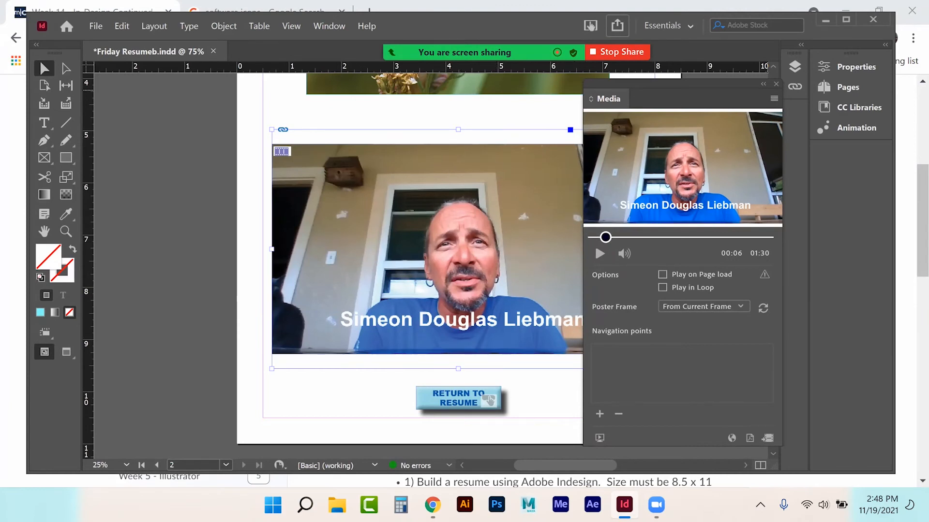
click(590, 231)
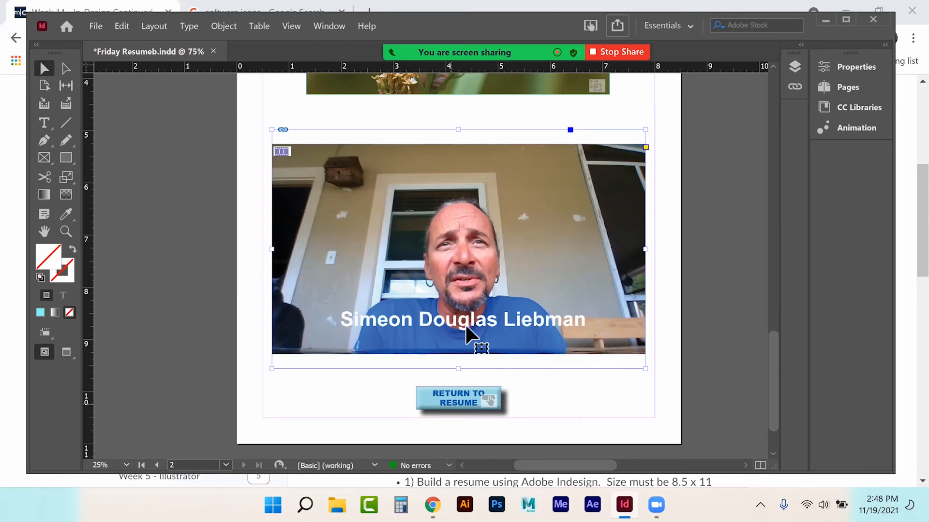
- Save the resume document and go back to its first page
scroll(503, 174, up, 3)
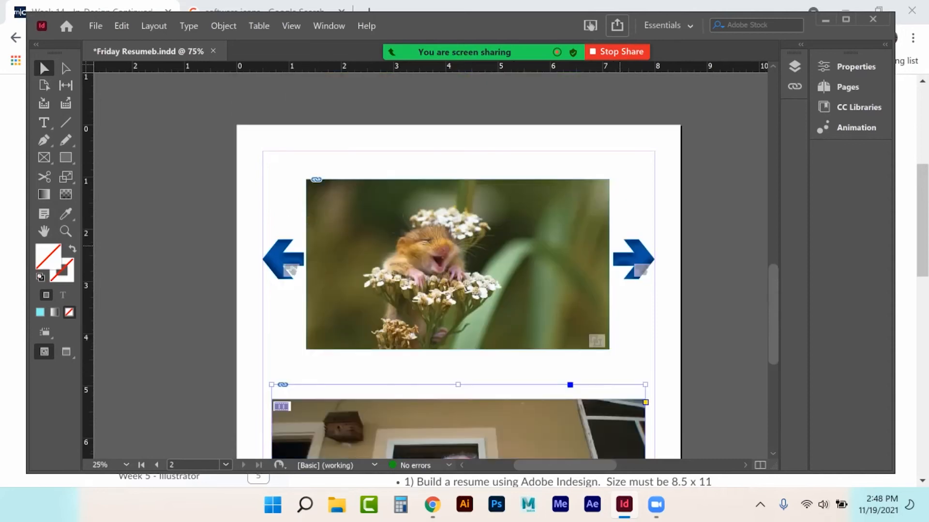
scroll(599, 252, up, 10)
key(ctrl+s)
scroll(710, 233, right, 9)
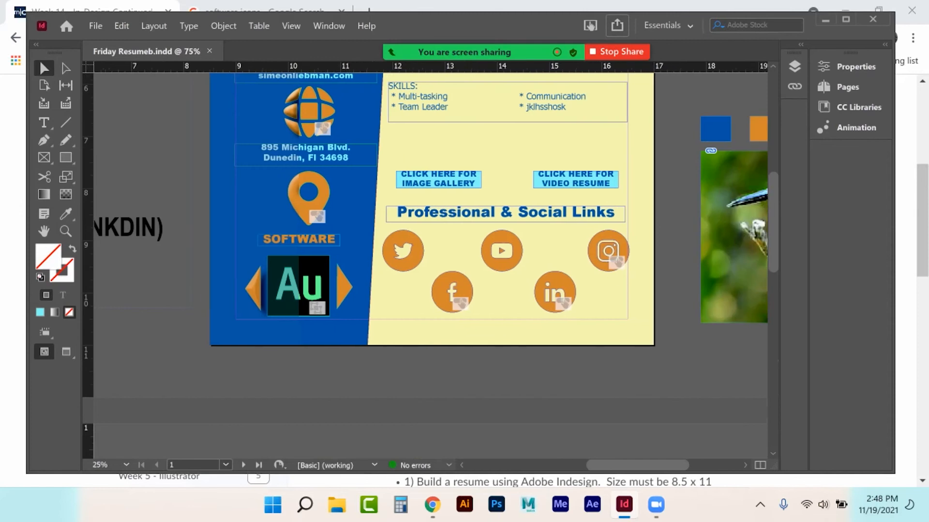
- Export all pages of the document as an Adobe PDF (Interactive) named Friday Resumeb, exported as spreads and viewed after exporting
click(94, 24)
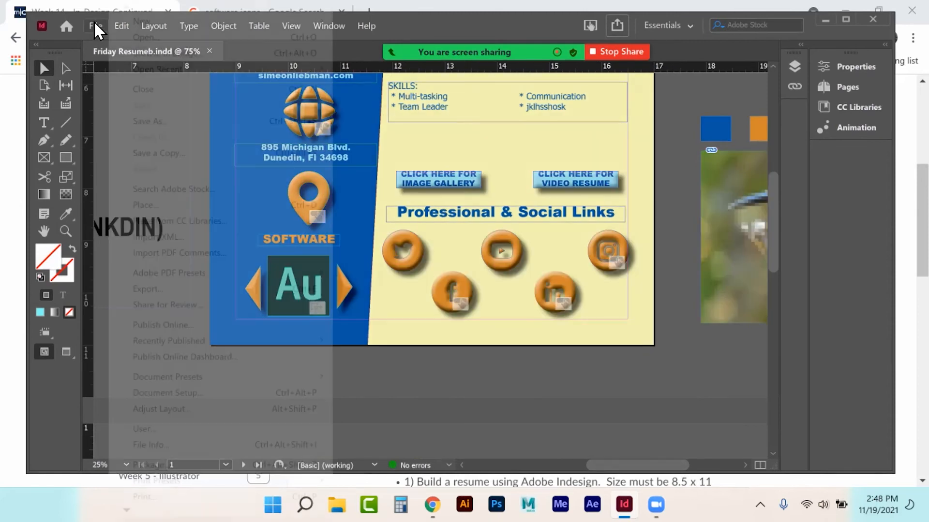
click(189, 289)
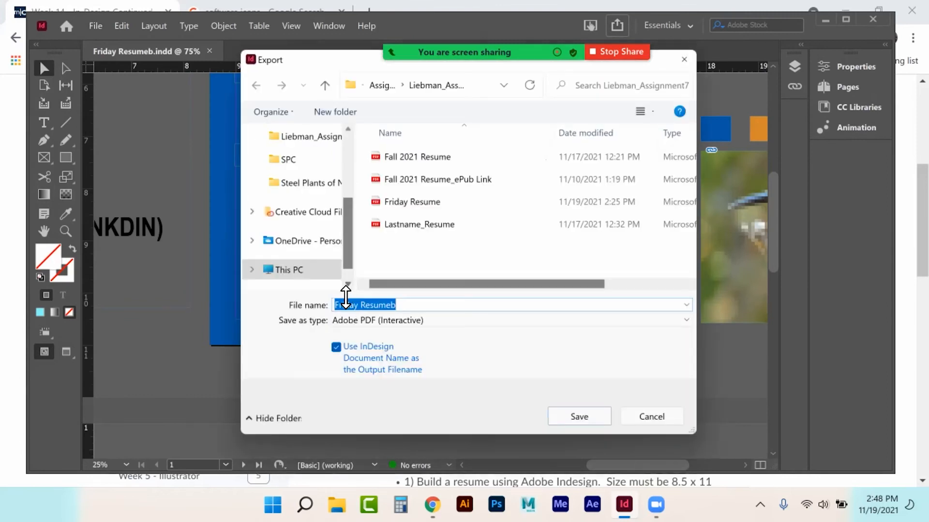
click(579, 416)
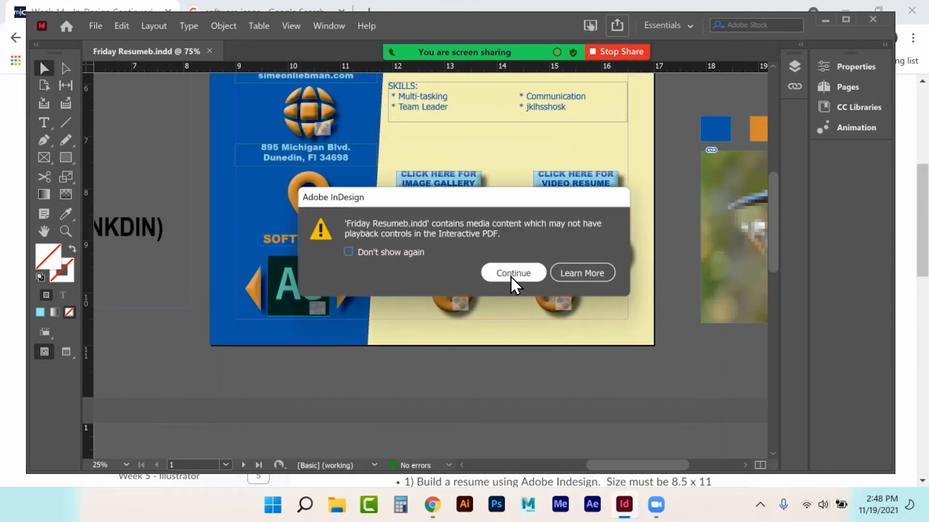
click(513, 273)
click(588, 435)
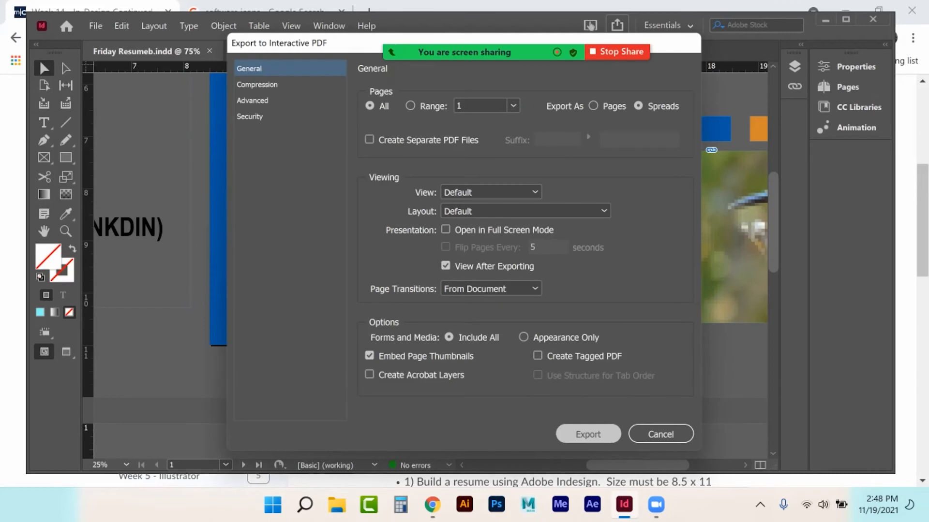
click(543, 287)
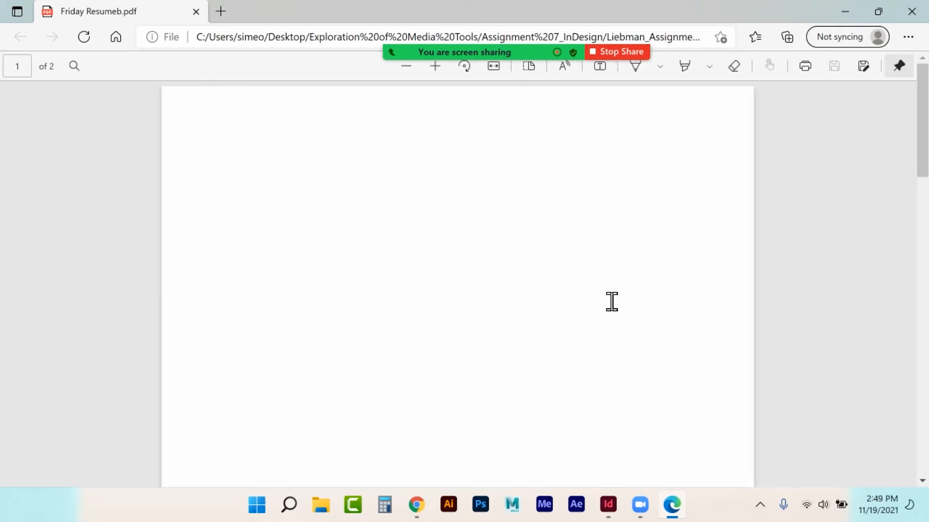
- Check the exported PDF by testing the image gallery button and both gallery arrows, view the video area, and close the PDF
scroll(603, 321, down, 10)
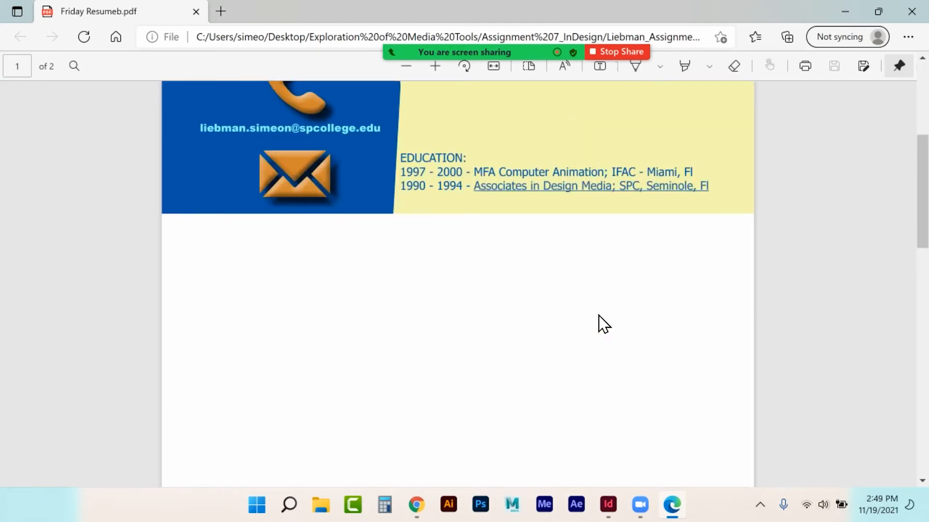
scroll(600, 321, up, 3)
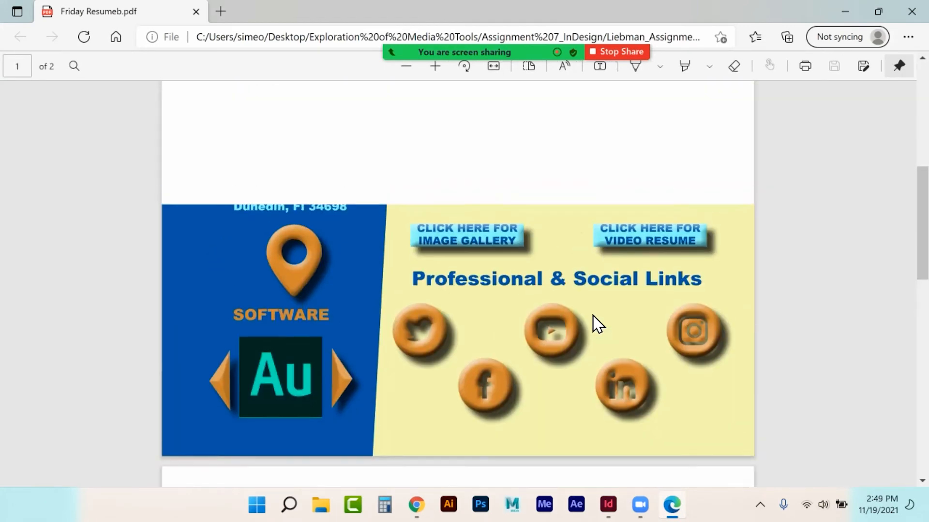
click(465, 247)
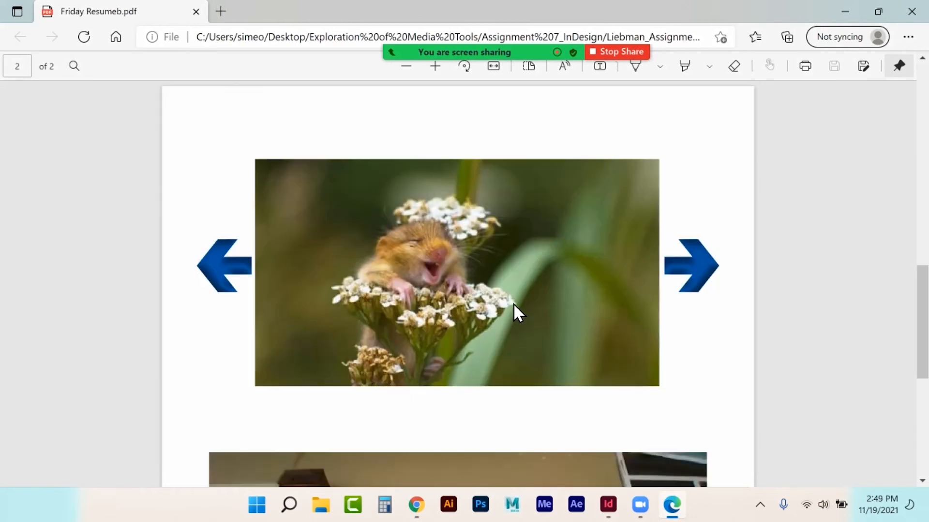
click(692, 266)
click(226, 276)
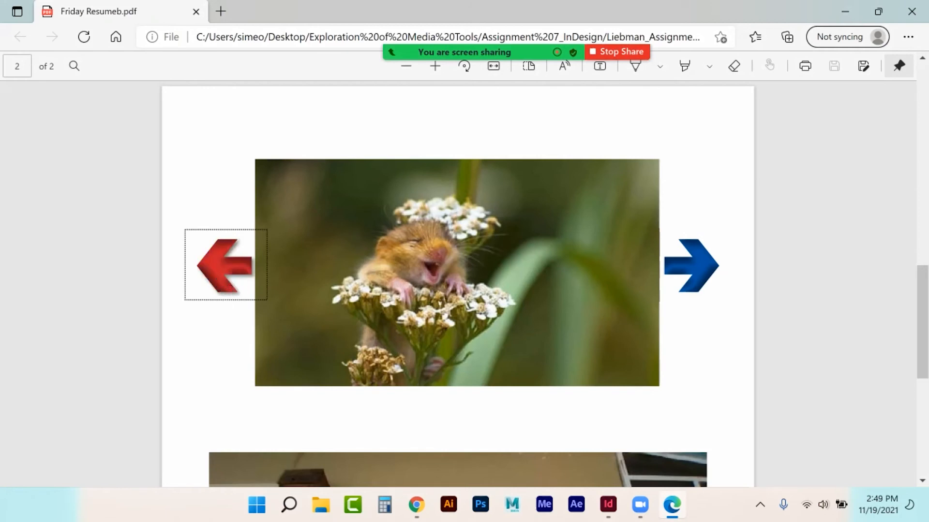
click(693, 266)
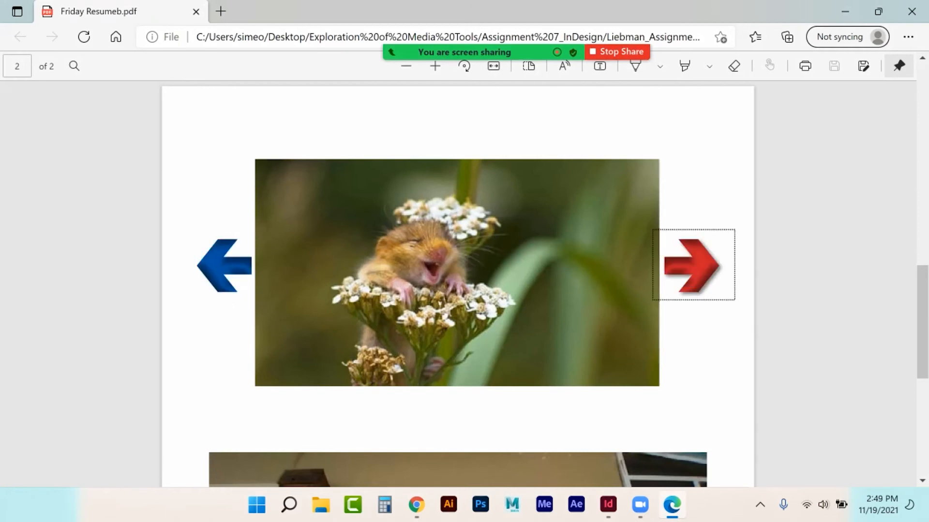
scroll(457, 281, down, 8)
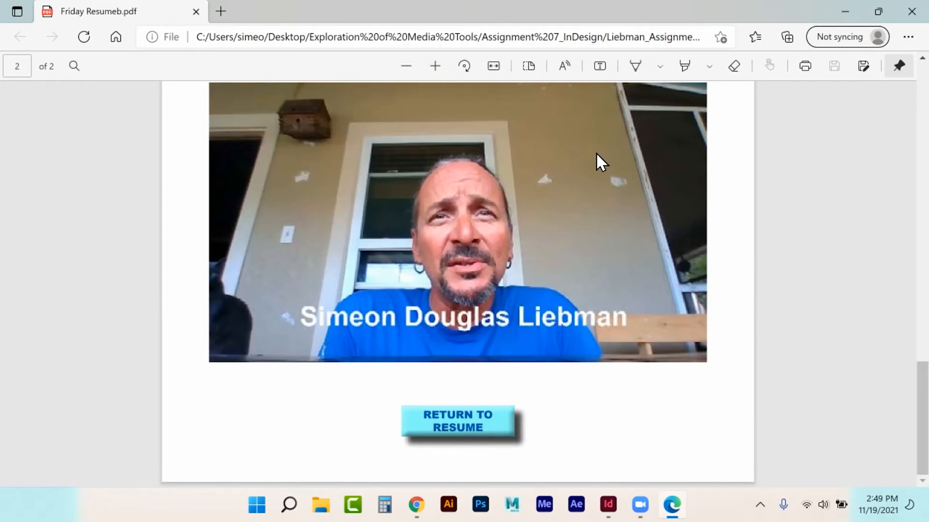
click(912, 11)
- Publish the document online as an update of the existing Friday Resume, with all pages exported as single pages
scroll(519, 408, up, 6)
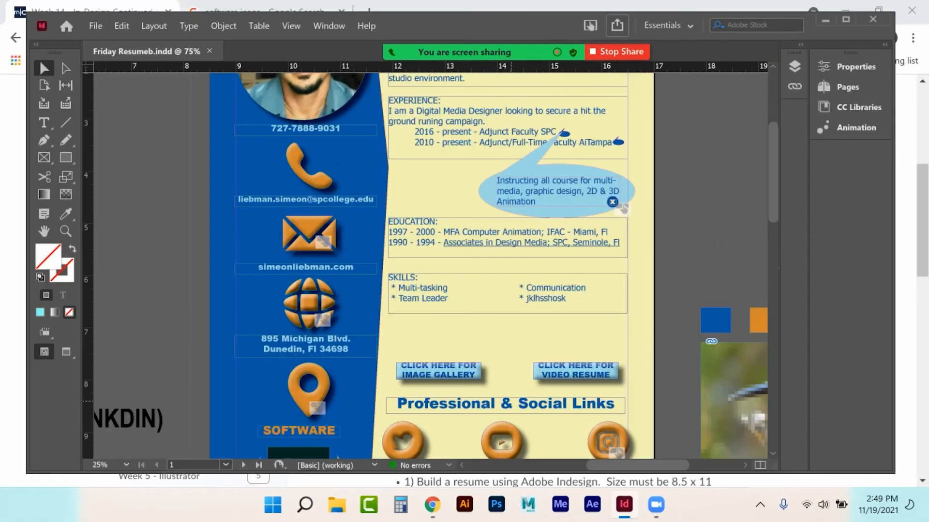
scroll(511, 401, up, 3)
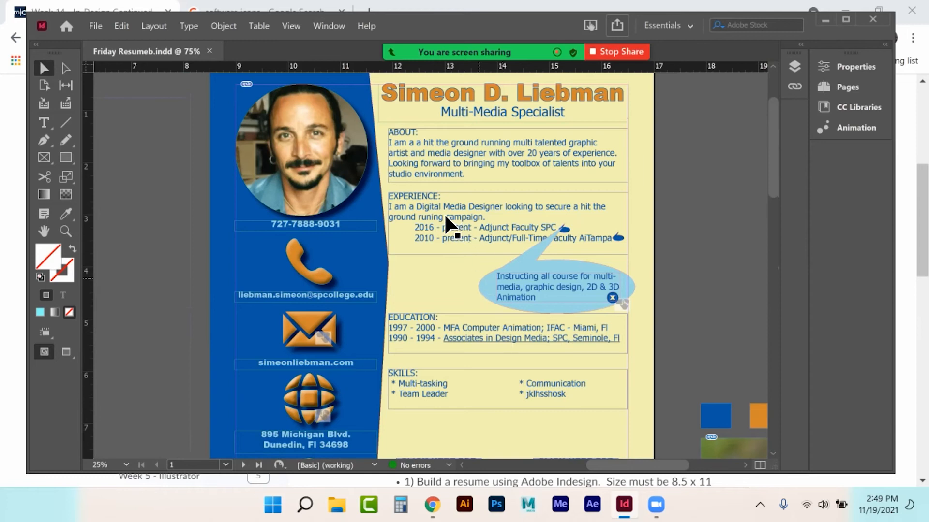
click(596, 23)
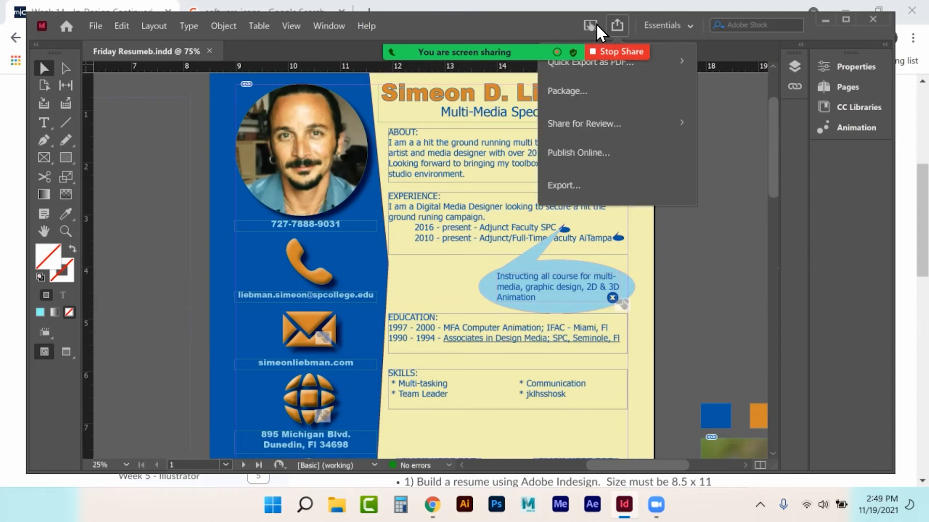
click(566, 164)
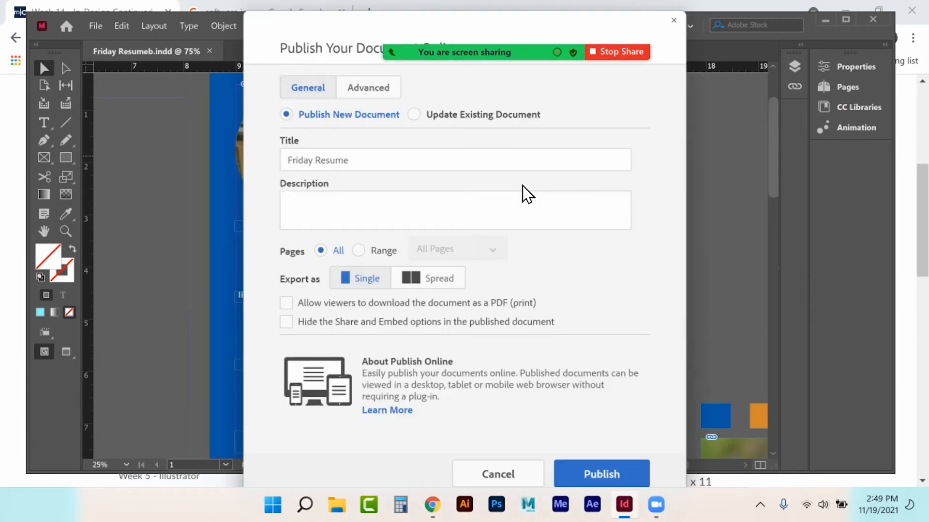
click(414, 114)
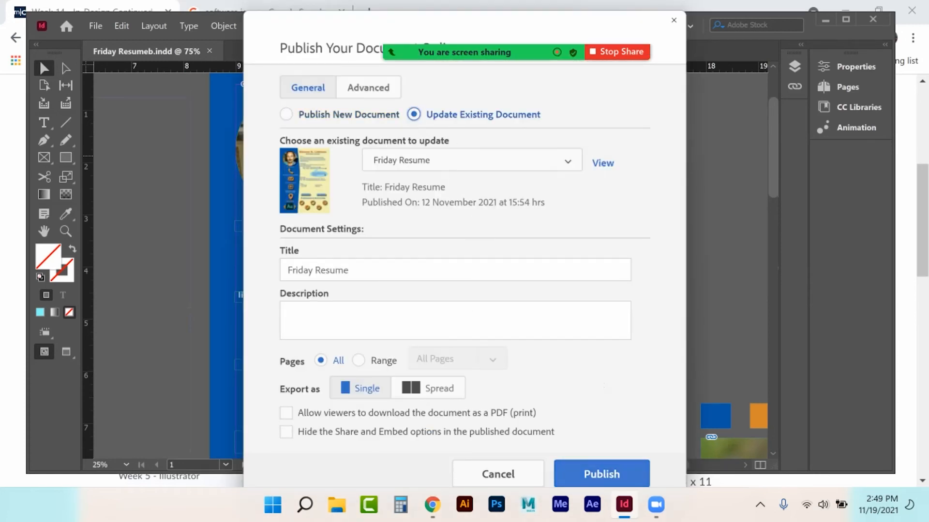
click(601, 475)
click(599, 318)
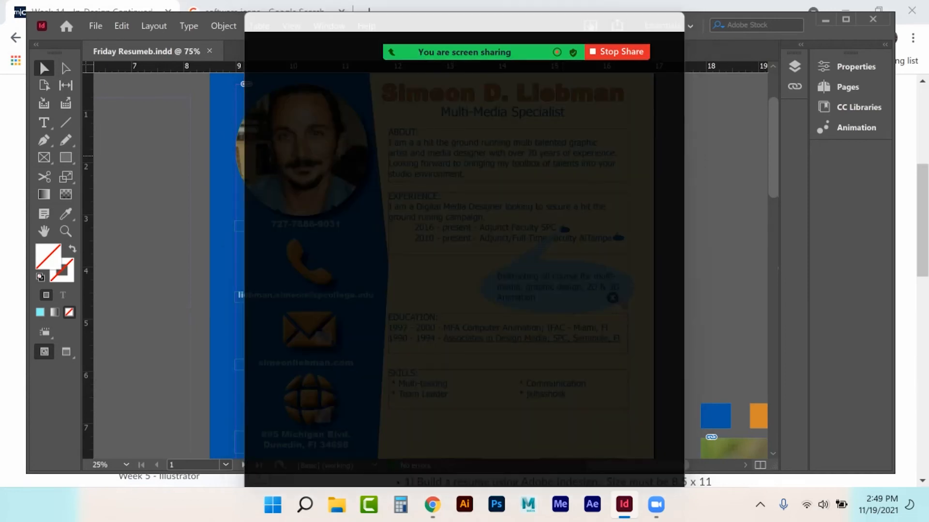
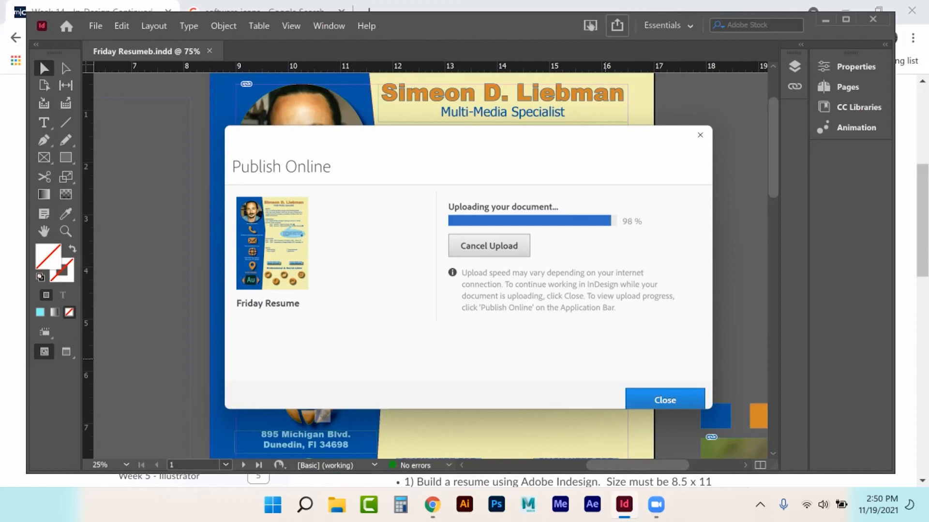
- Open the published resume in the browser and test its website, e-mail and degree links, closing everything they open
click(507, 234)
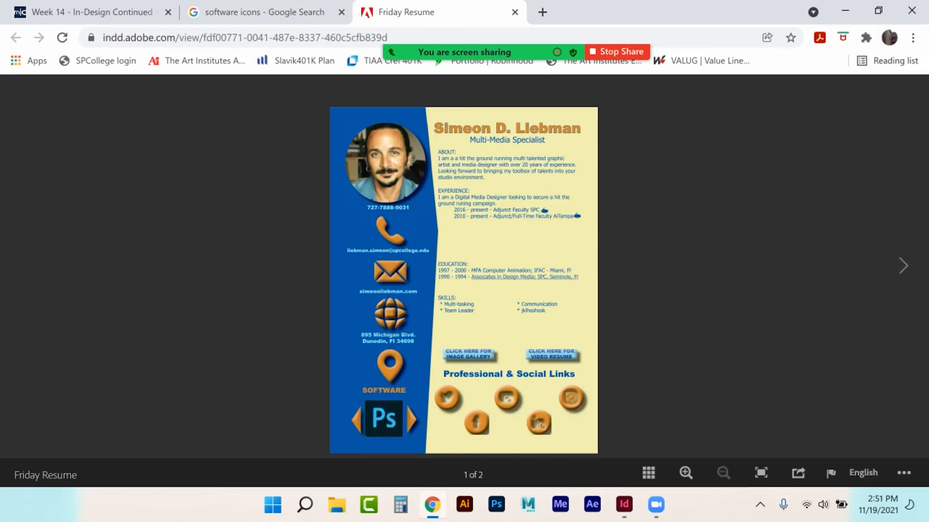
click(395, 317)
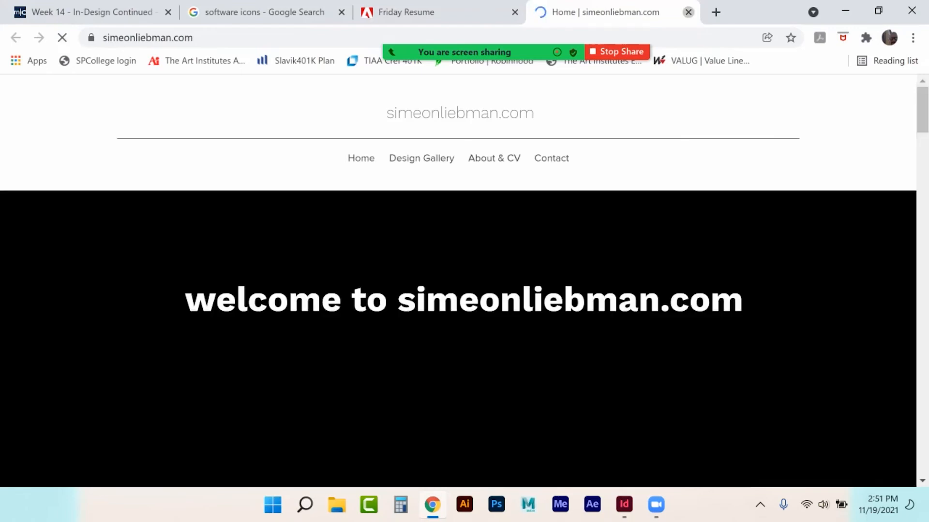
click(687, 12)
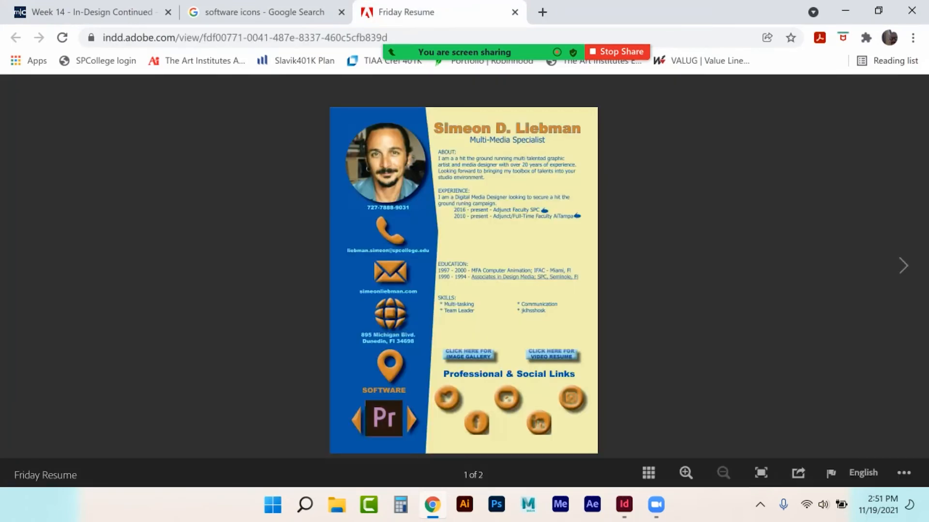
click(425, 254)
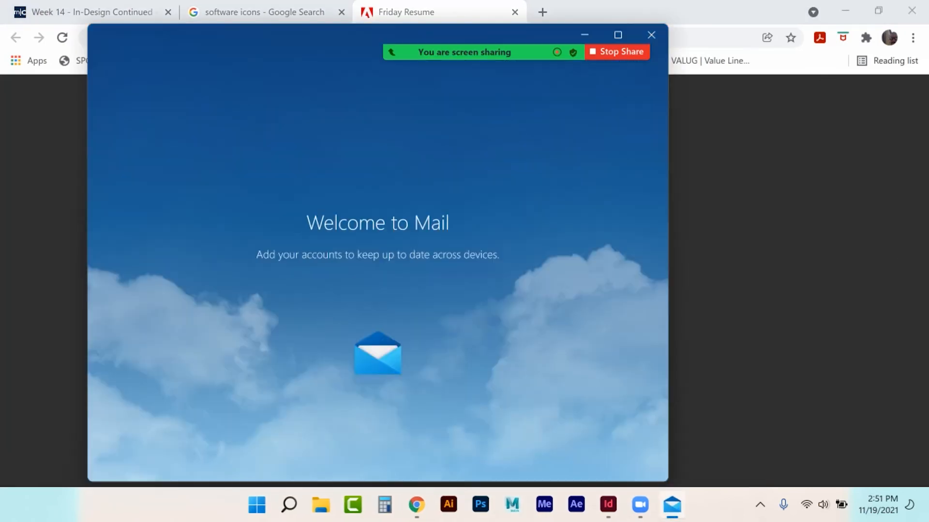
key(alt+F4)
click(525, 290)
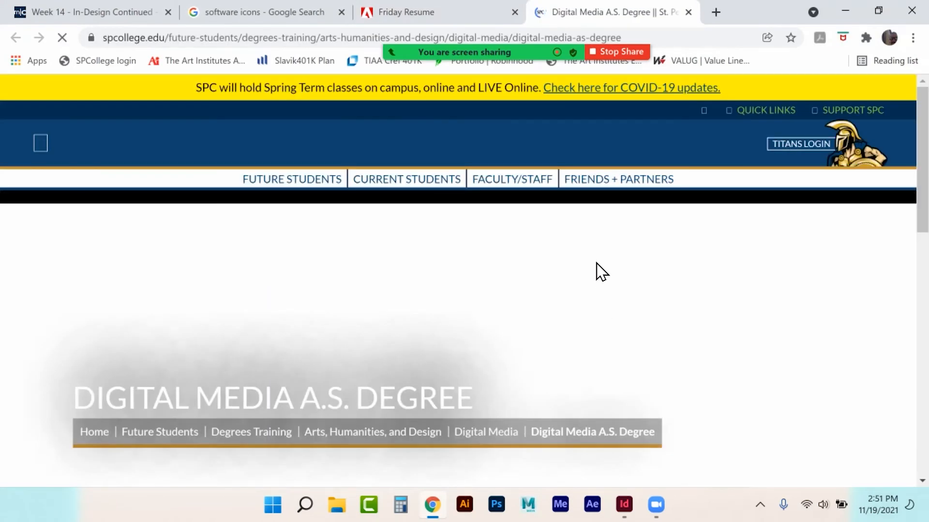
key(ctrl+w)
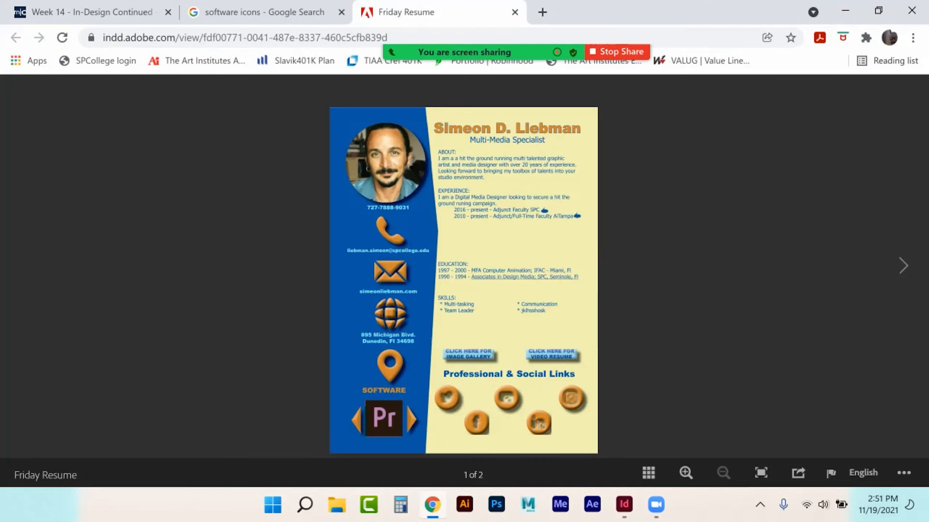
- Go to the published resume's second page, play and pause the video, try both gallery arrows, and return to the resume
key(Right)
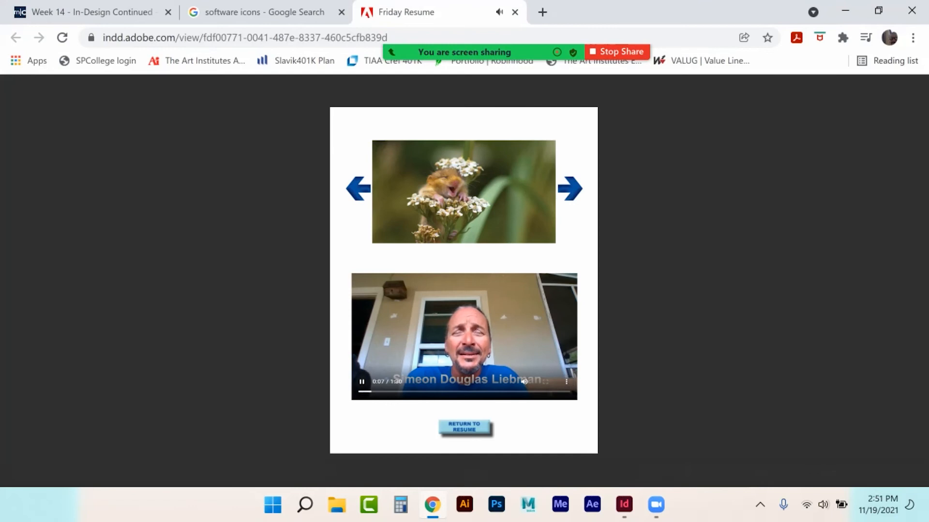
key(space)
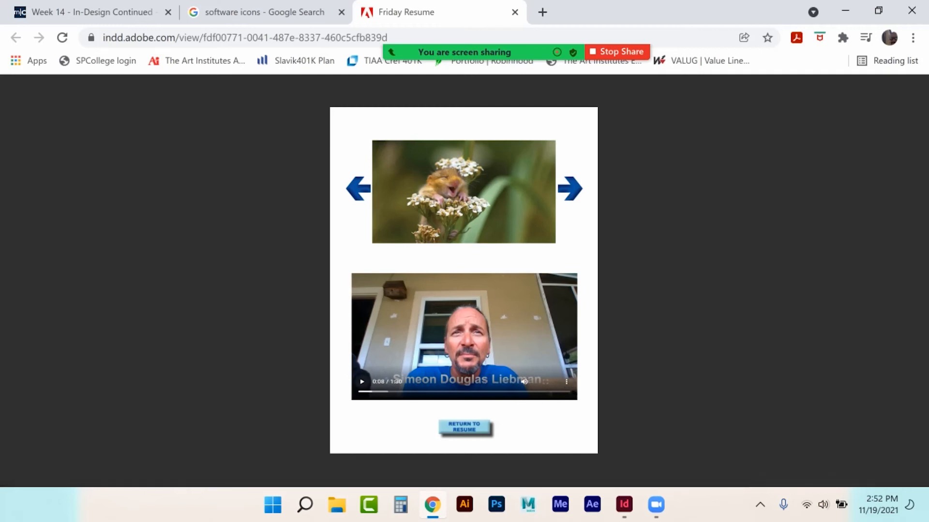
click(359, 191)
click(577, 187)
click(472, 428)
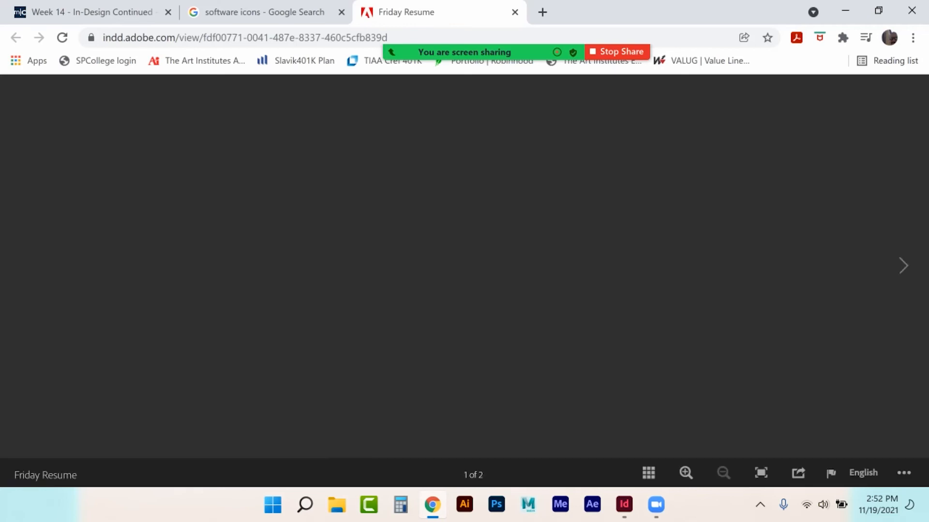
- Test the published resume's image gallery, video resume, RETURN TO RESUME and Facebook buttons, and close the opened Facebook page
click(469, 356)
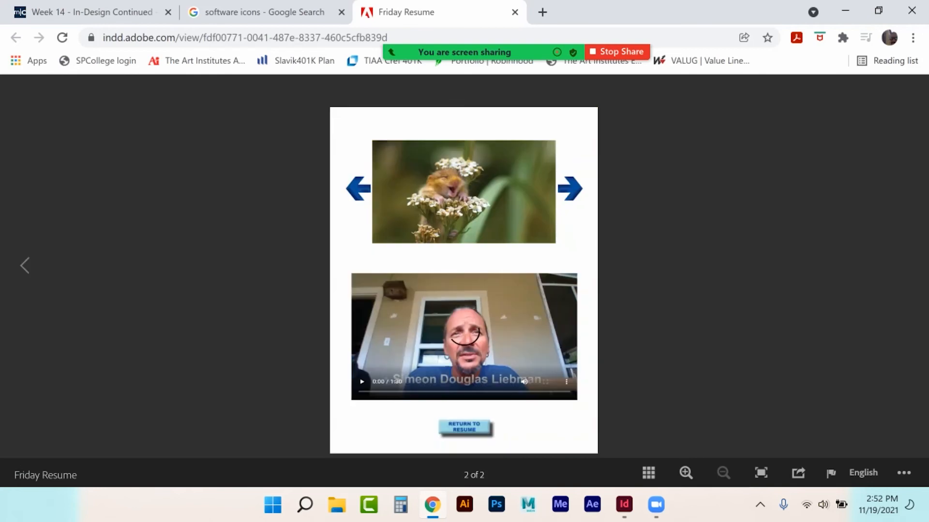
click(361, 196)
click(465, 428)
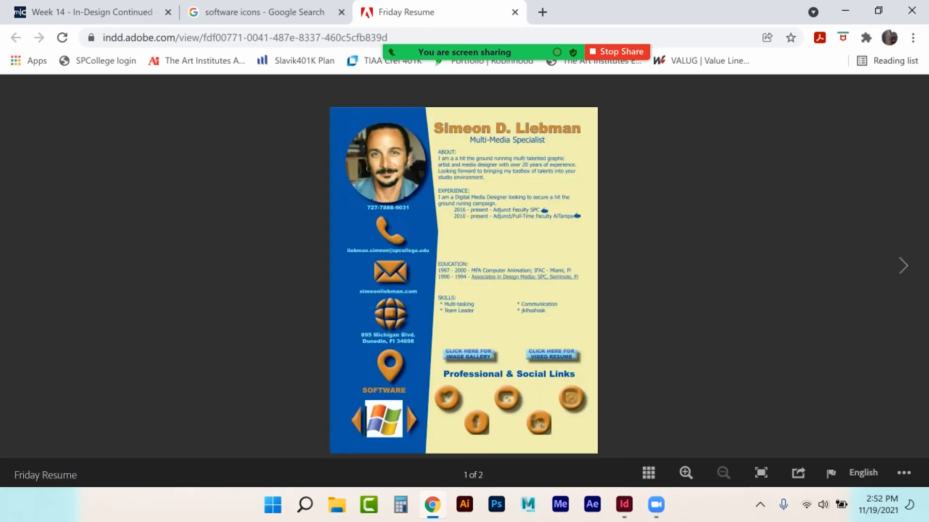
click(551, 355)
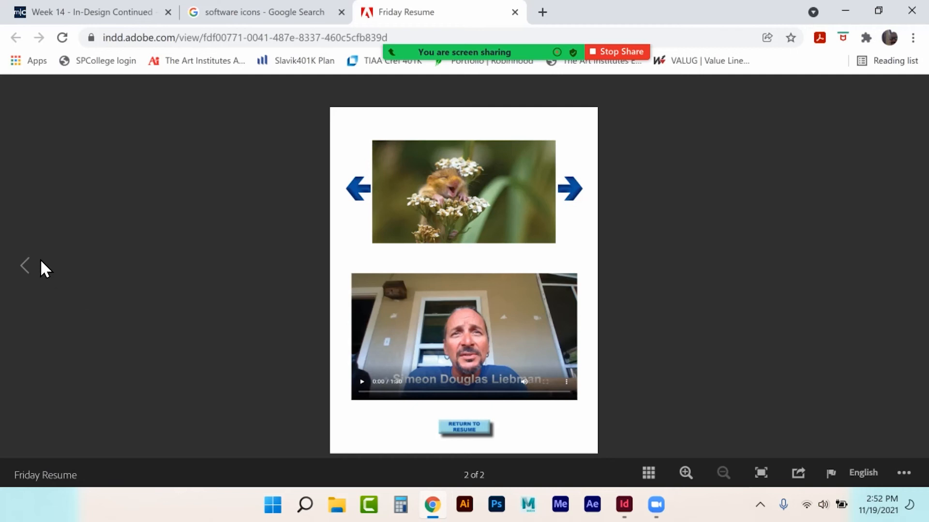
click(464, 428)
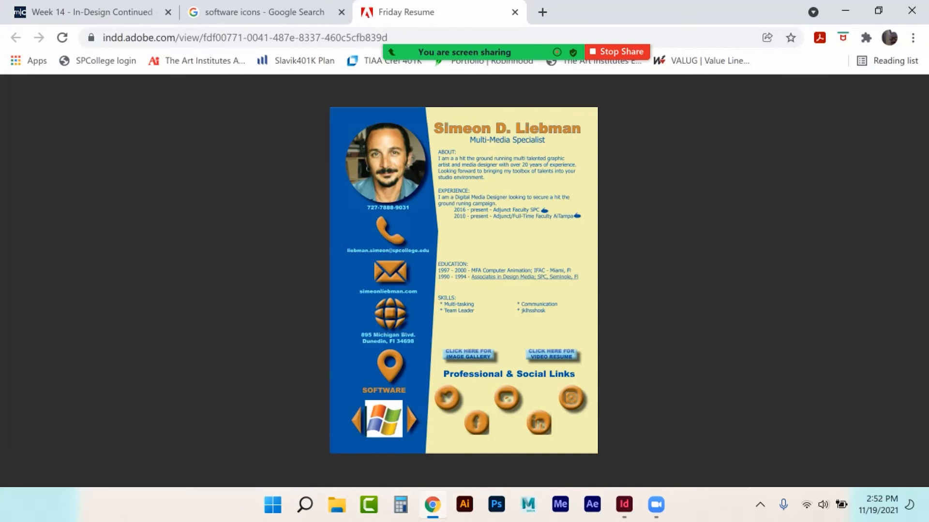
click(476, 423)
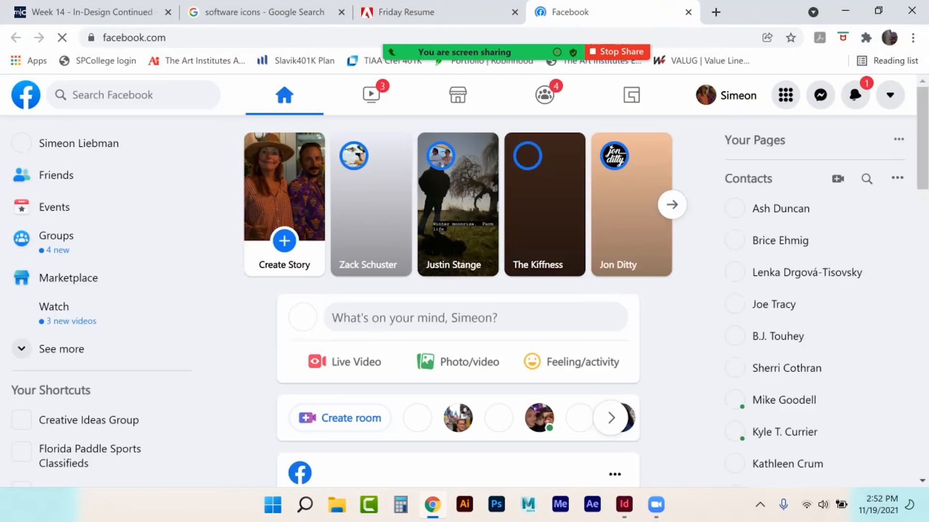
click(688, 11)
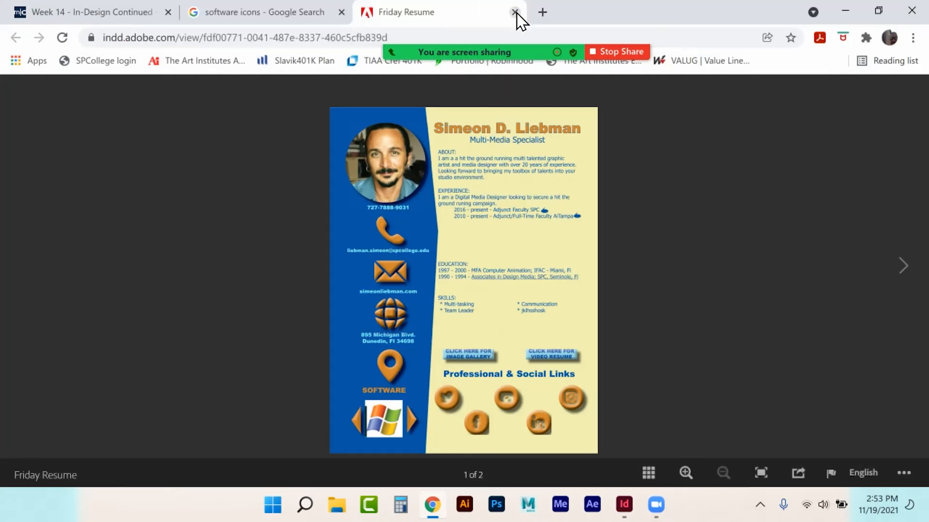
- Close the published resume in the browser, return to InDesign, copy the published document's sharing URL and close the Publish Online dialog
click(514, 12)
click(624, 504)
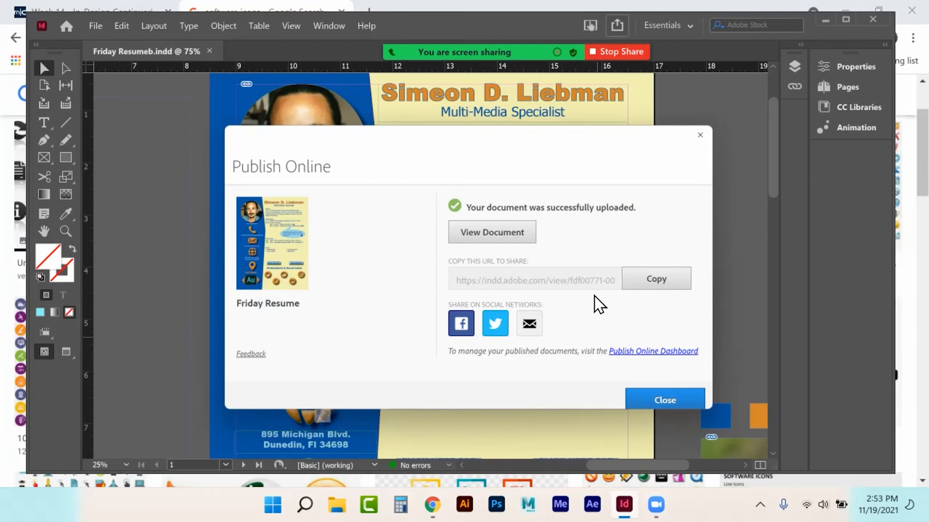
click(656, 279)
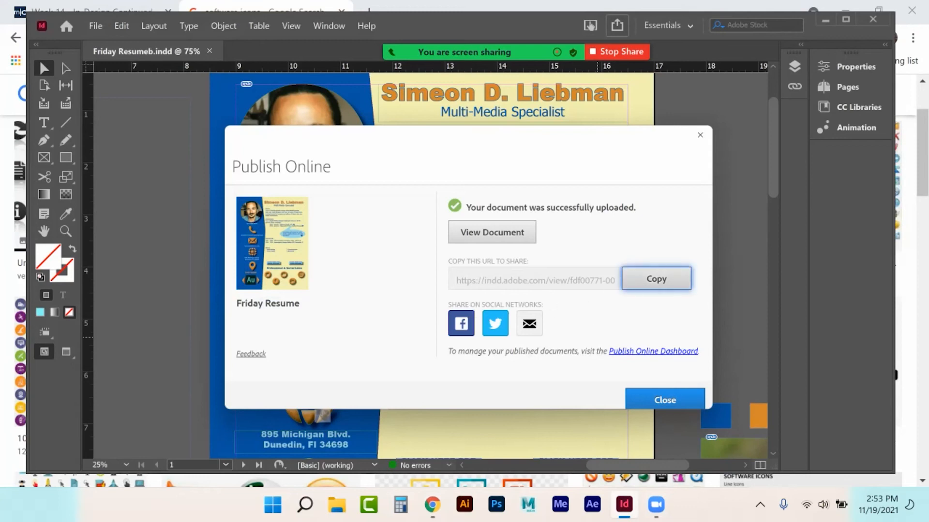
click(665, 401)
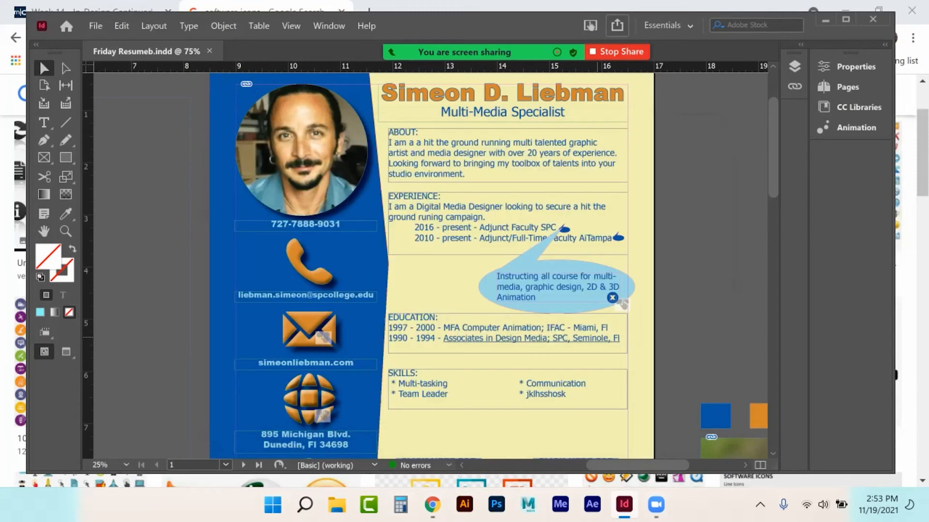
- Create a new one-page portrait document from the [Default] preset, 51p0 x 66p0
click(95, 26)
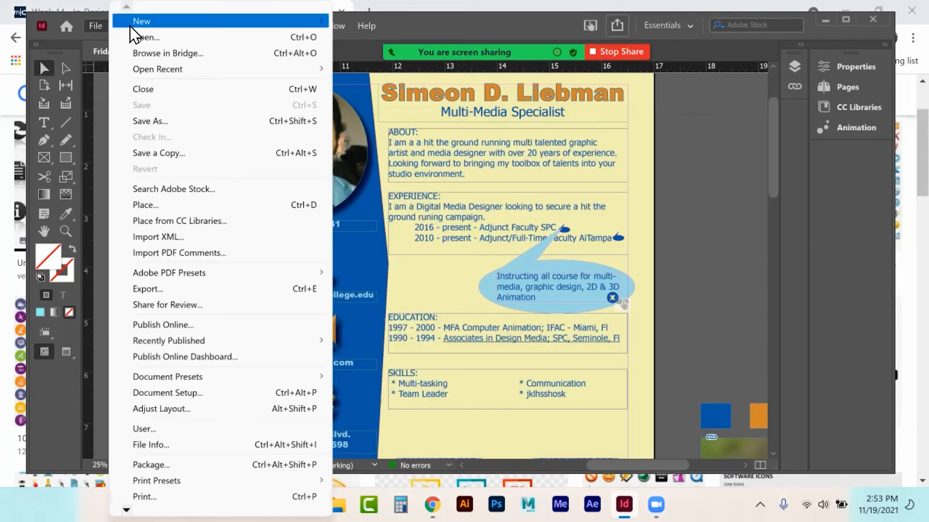
mouse_move(306, 15)
click(384, 21)
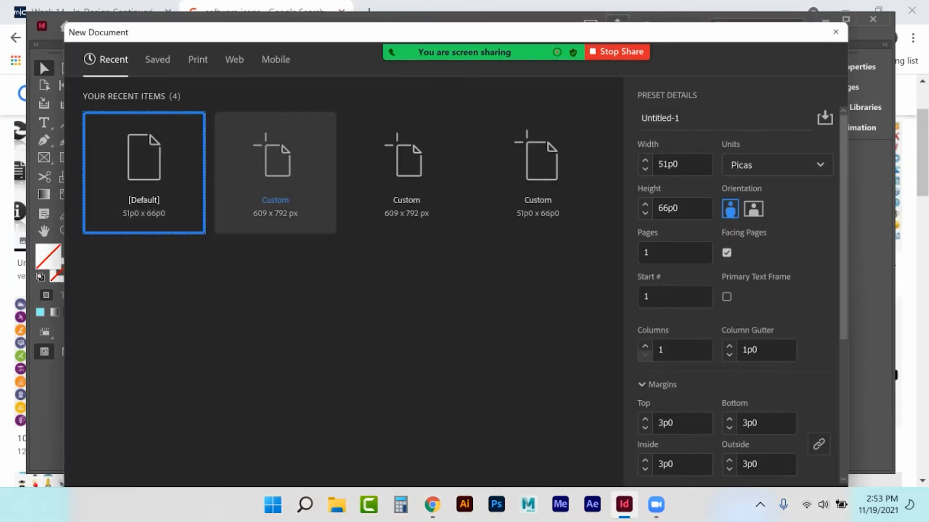
drag(556, 37, 555, 8)
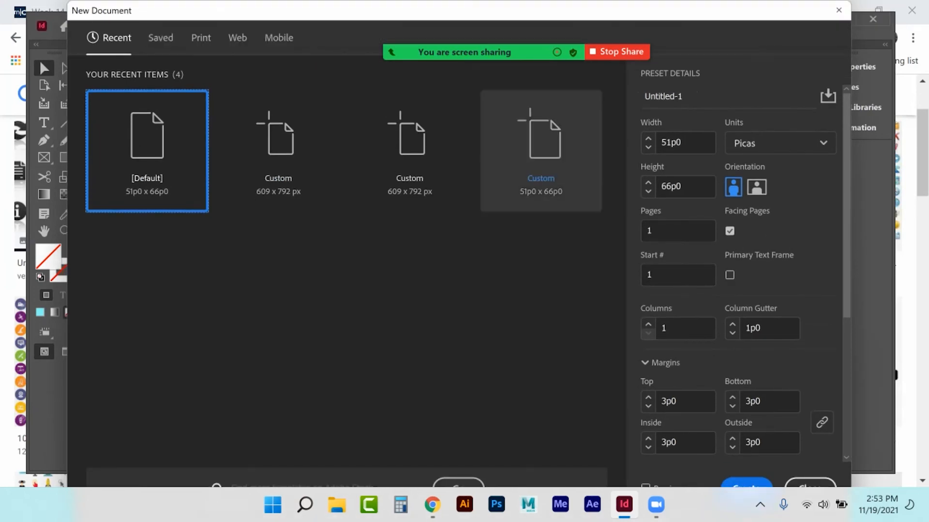
click(747, 483)
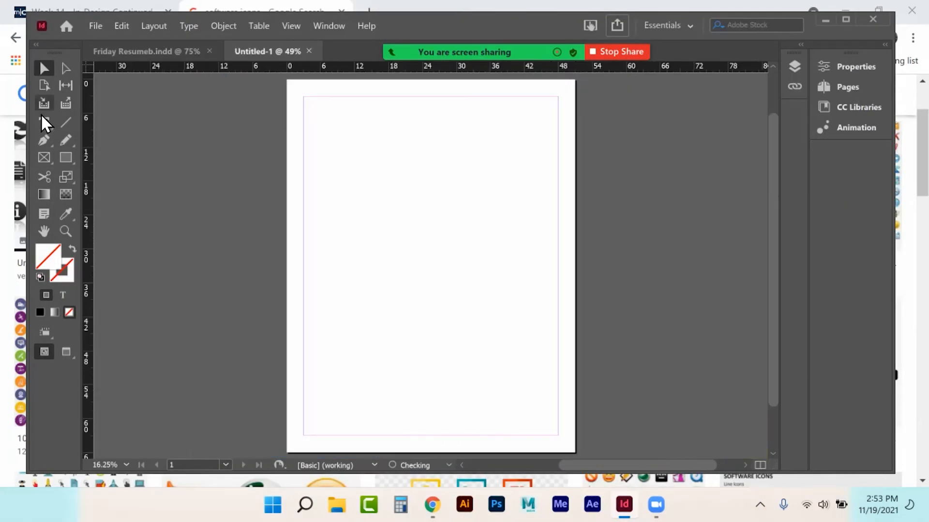
- Draw a margin-to-margin text frame near the page's upper edge and paste the copied resume URL into it
click(44, 122)
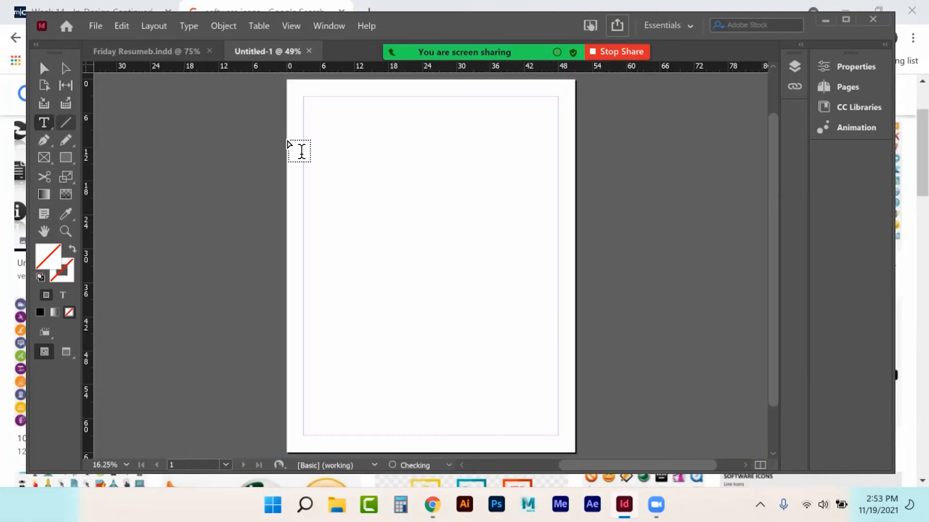
drag(303, 105, 560, 165)
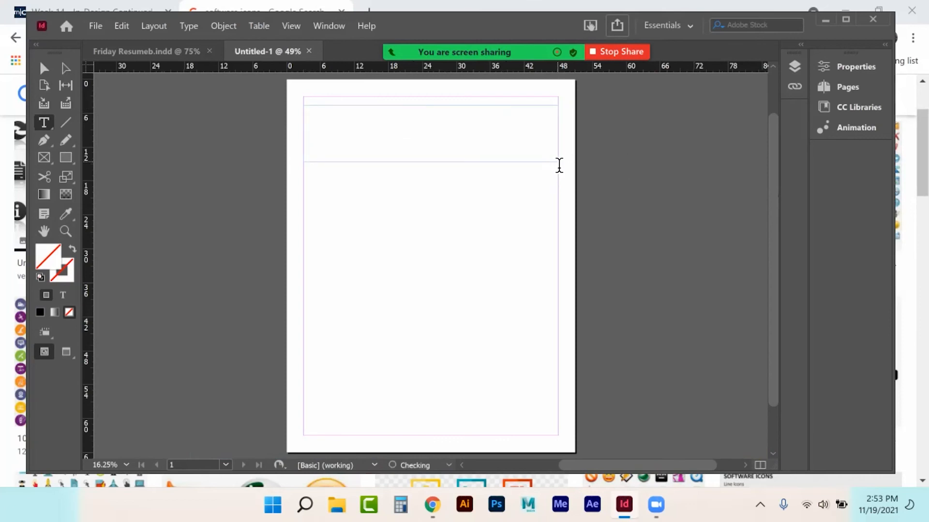
key(ctrl+v)
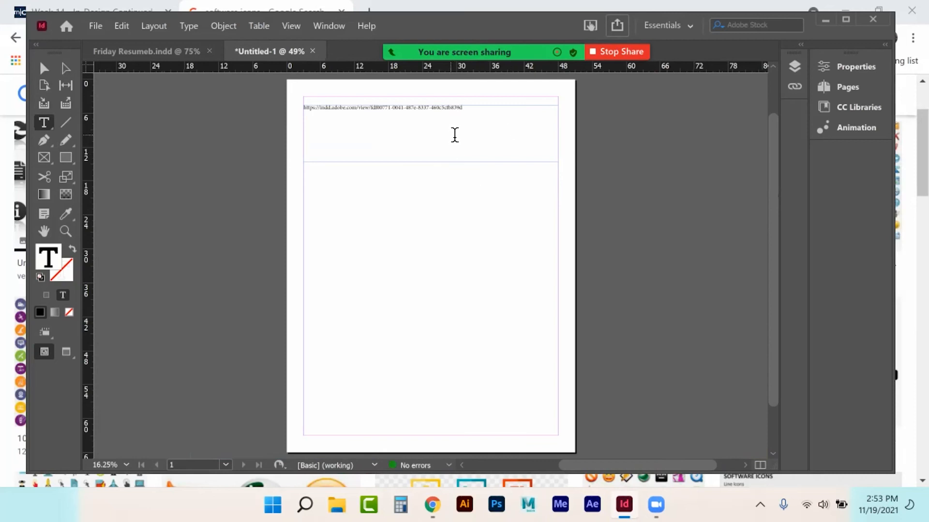
- Center the whole pasted URL in its text frame and set its font to Impact
drag(474, 115, 291, 115)
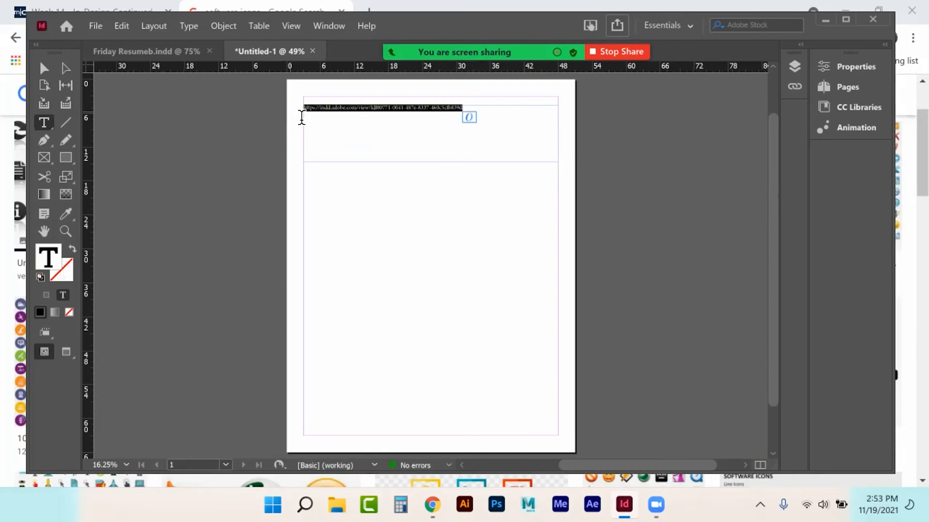
click(855, 67)
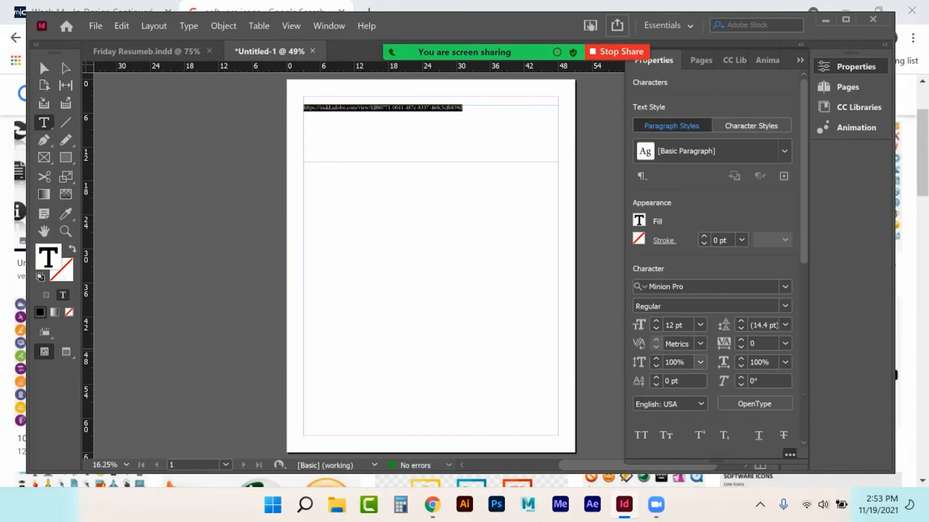
key(ctrl+shift+c)
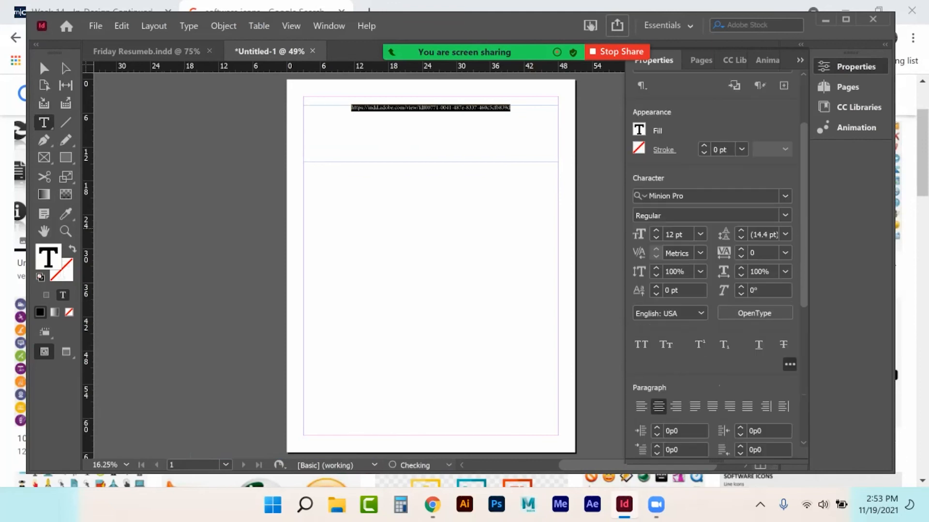
click(665, 196)
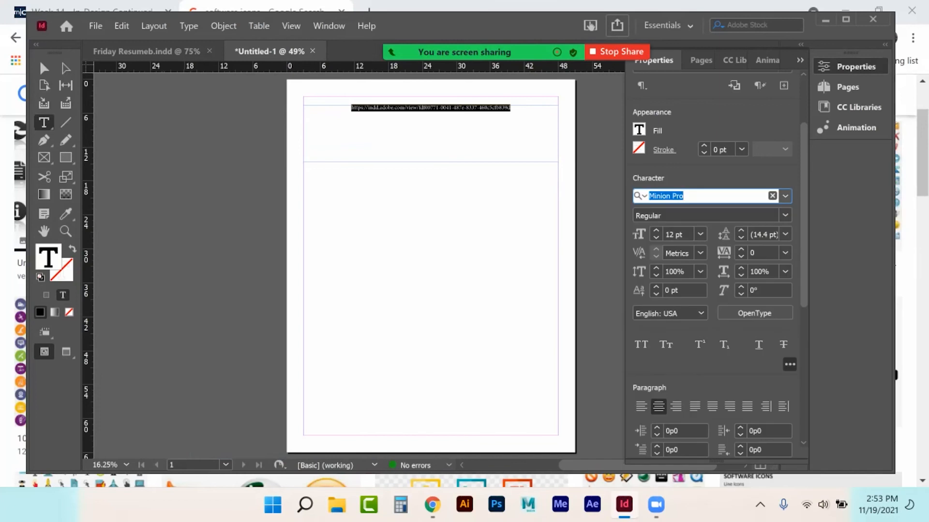
key(Up)
key(Up)
key(Up)
key(Up)
key(Up)
key(Up)
key(Up)
key(Up)
key(Up)
key(Up)
key(Up)
key(Up)
key(Up)
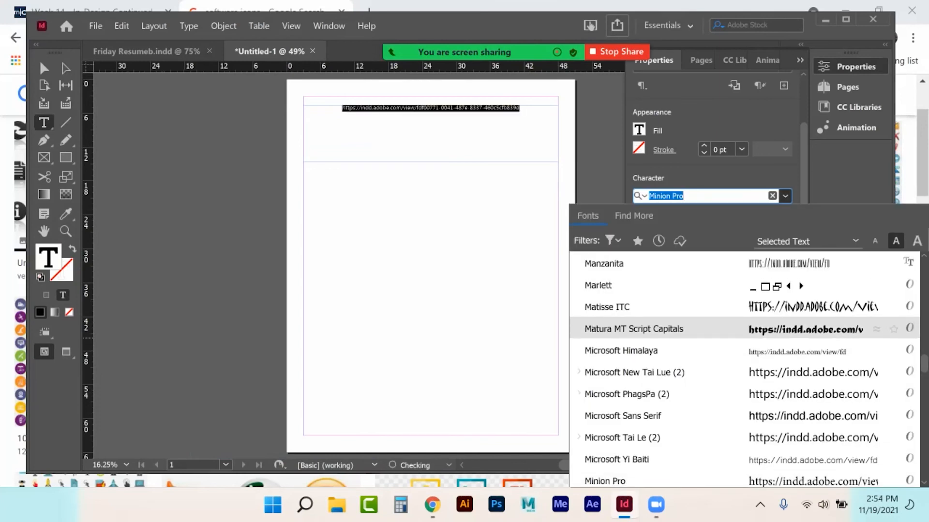
key(Up)
key(Up)
key(Up)
key(Up)
key(Up)
key(Up)
key(Up)
key(Up)
key(Up)
key(Up)
key(Up)
key(Up)
key(Up)
key(Up)
key(Up)
key(Up)
key(Up)
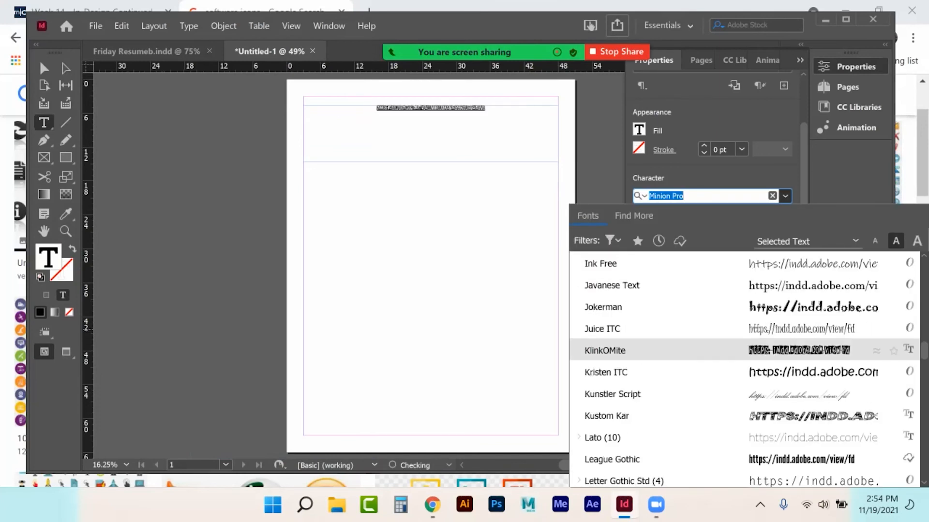
key(Up)
key(Up)
key(Up)
key(Up)
key(Up)
key(Up)
key(Up)
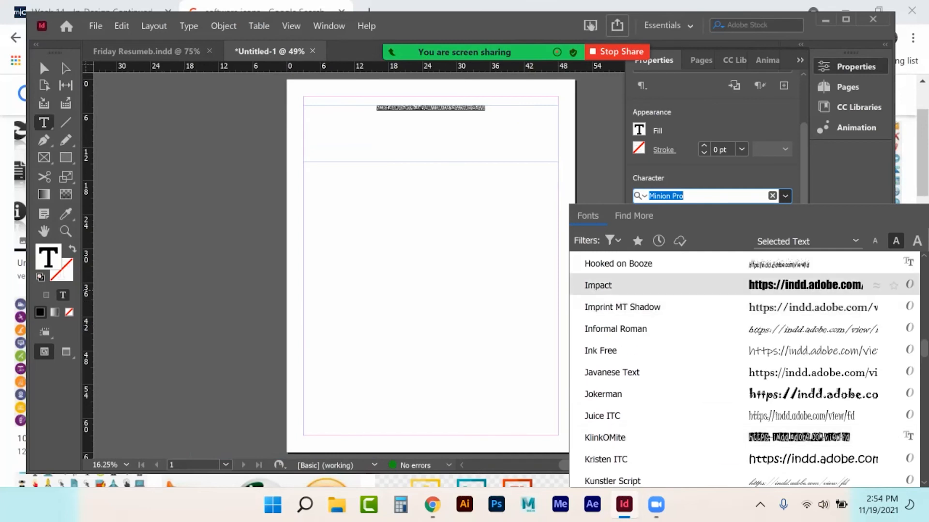
key(Return)
- Enlarge the selected URL text to 37 pt
click(656, 231)
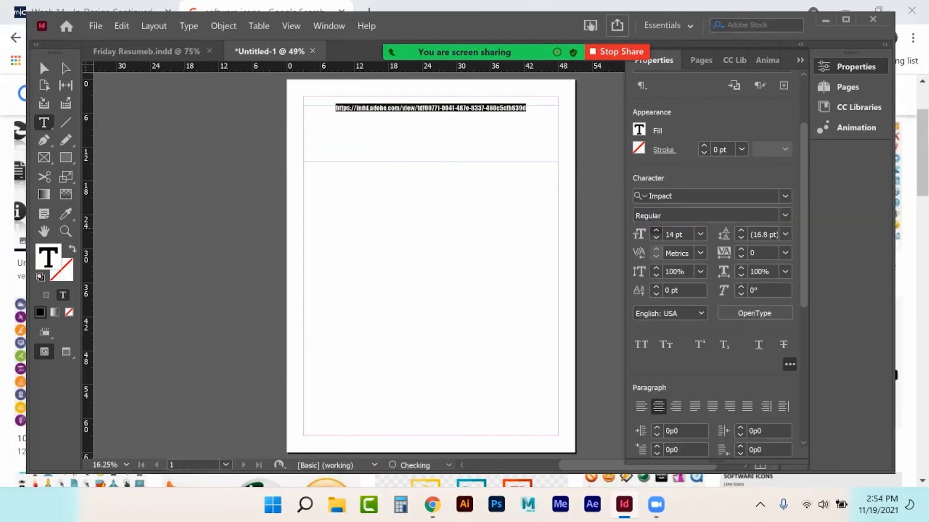
click(656, 231)
click(656, 231)
double_click(656, 231)
click(656, 231)
double_click(656, 230)
click(656, 230)
click(655, 230)
click(656, 230)
click(655, 231)
click(656, 231)
click(656, 230)
double_click(656, 231)
click(656, 230)
click(656, 231)
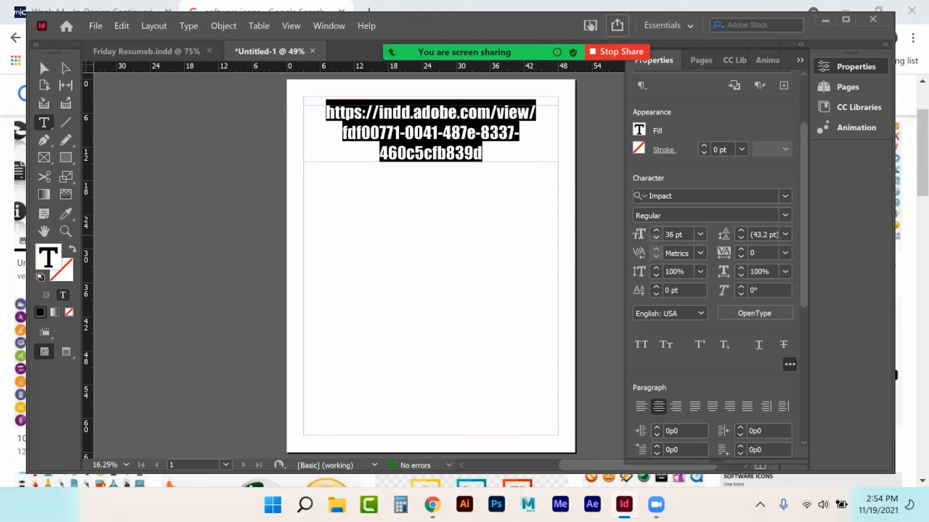
click(656, 230)
click(656, 230)
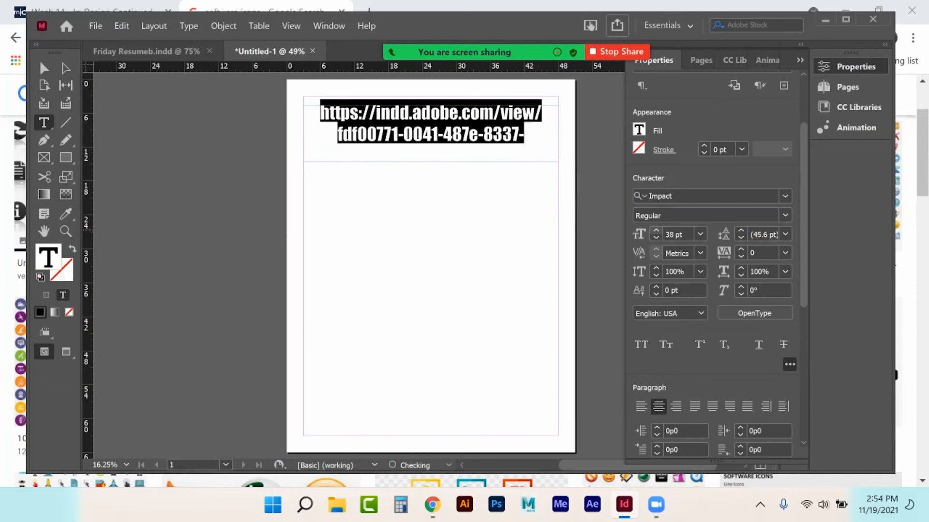
click(656, 237)
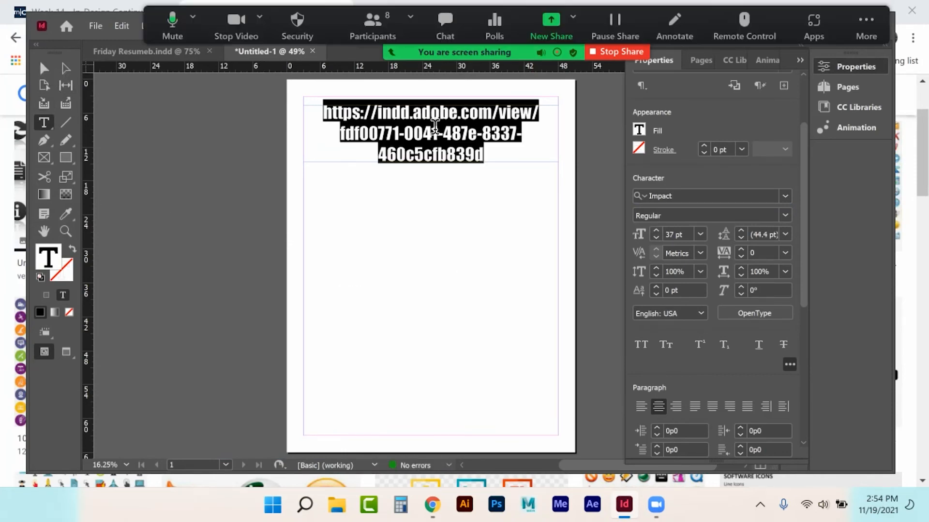
- Make the URL text a hyperlink to the published resume's own address with an invisible rectangle appearance, and deselect the text
right_click(426, 134)
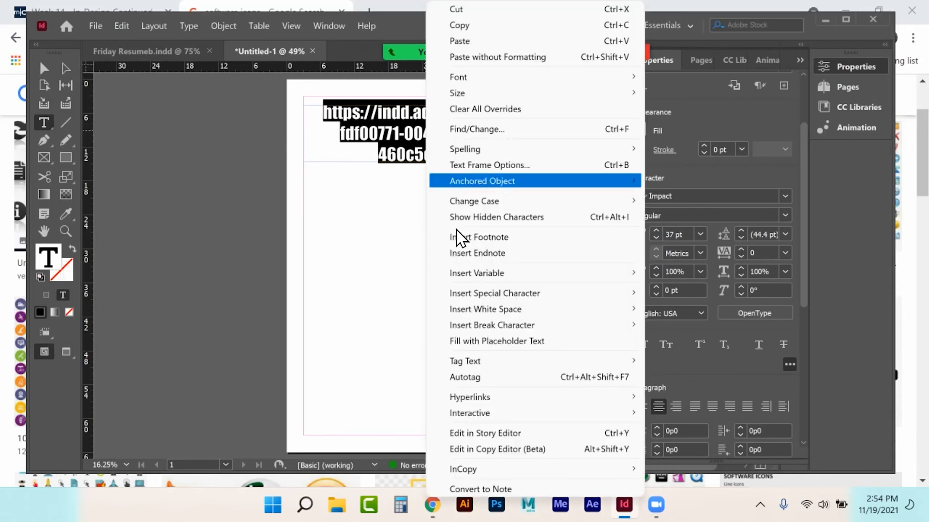
mouse_move(470, 397)
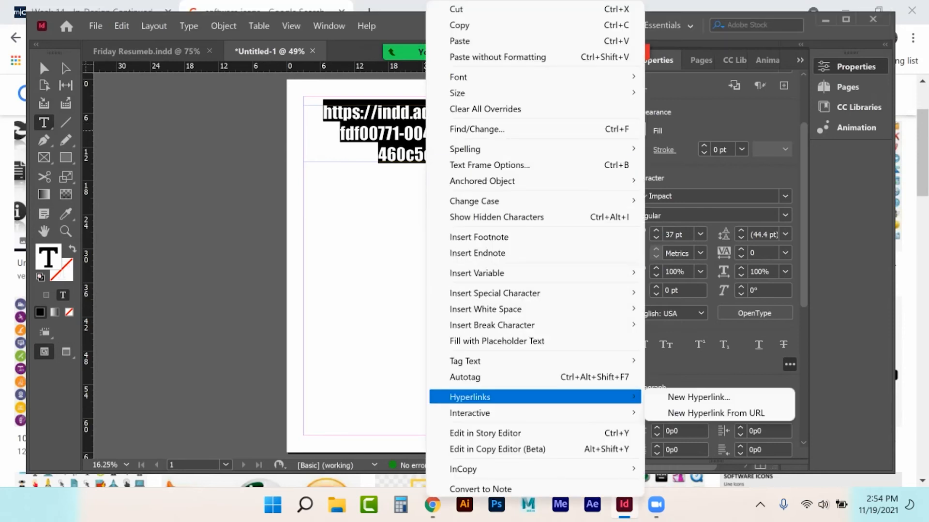
click(699, 397)
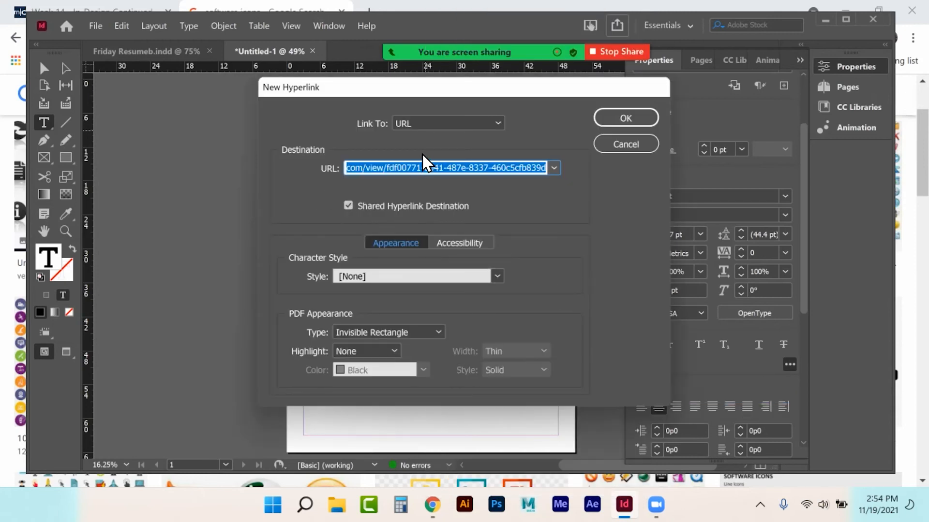
click(438, 166)
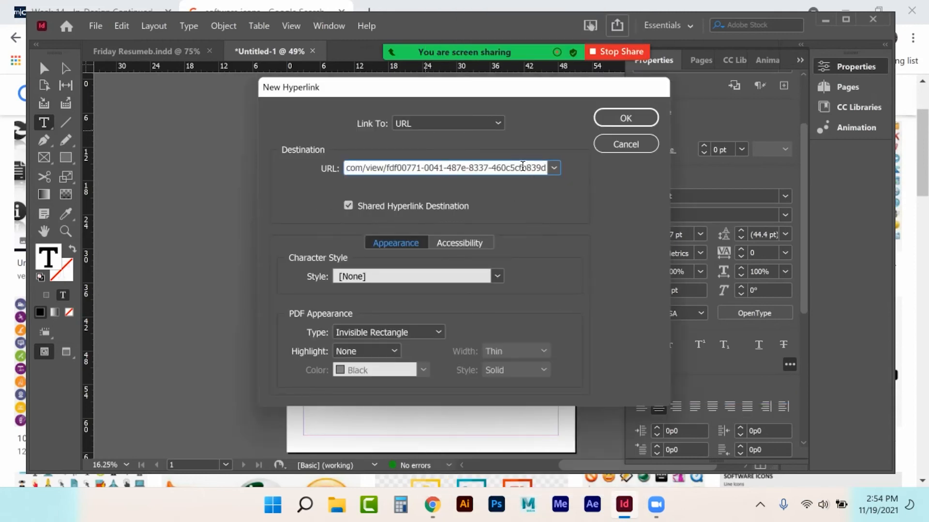
key(ctrl+a)
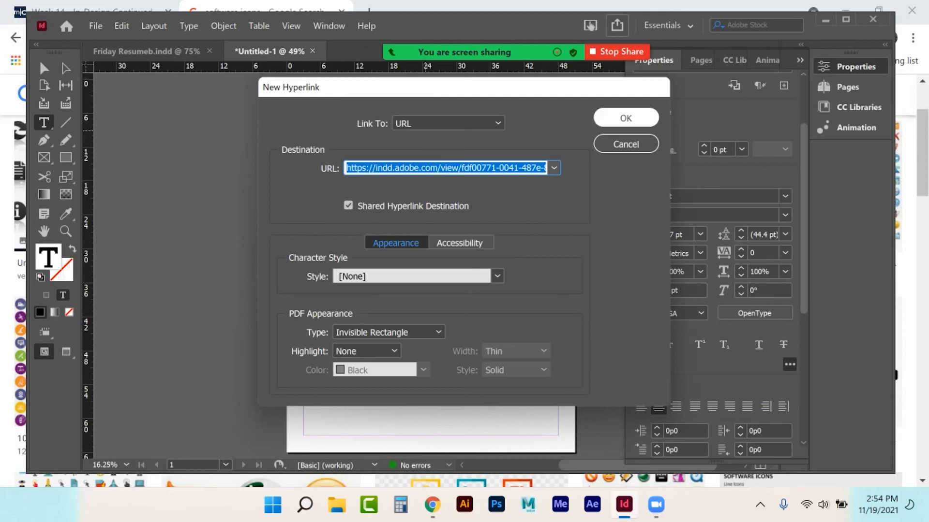
key(Return)
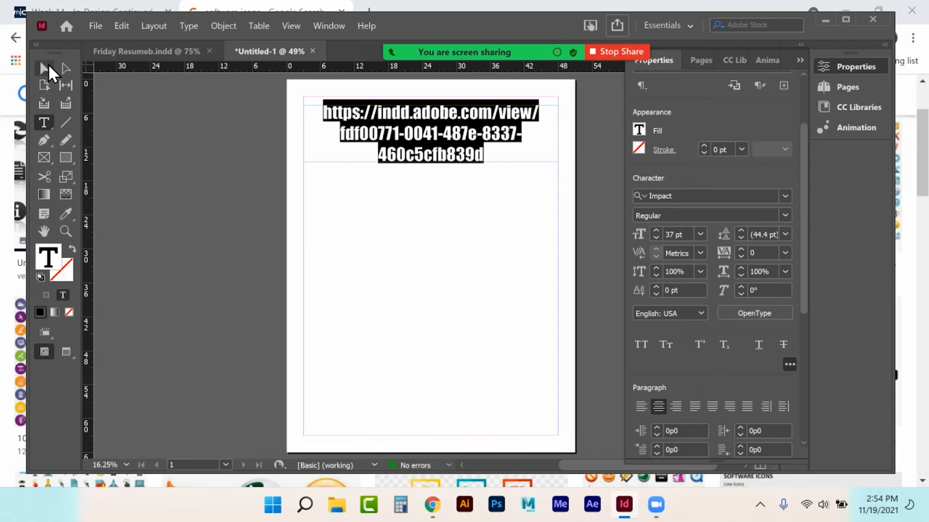
click(44, 68)
click(186, 248)
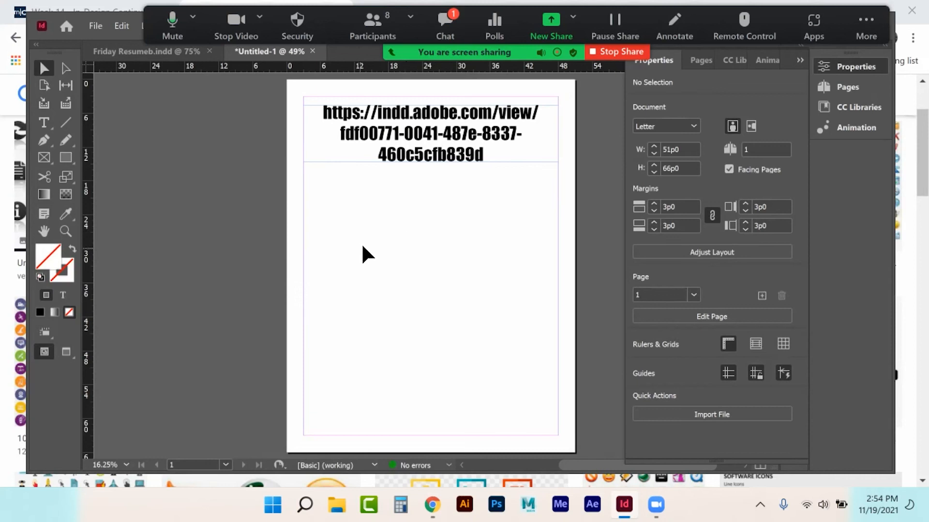
- Draw a square about 32p9.6 wide below the URL, center it horizontally on the page and fill it with black
click(66, 157)
drag(313, 196, 499, 381)
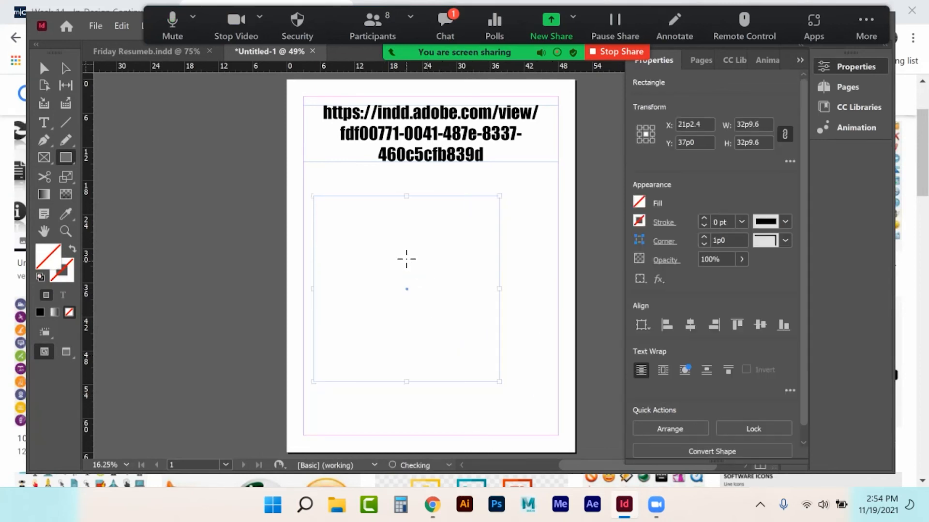
click(44, 68)
drag(377, 208, 418, 179)
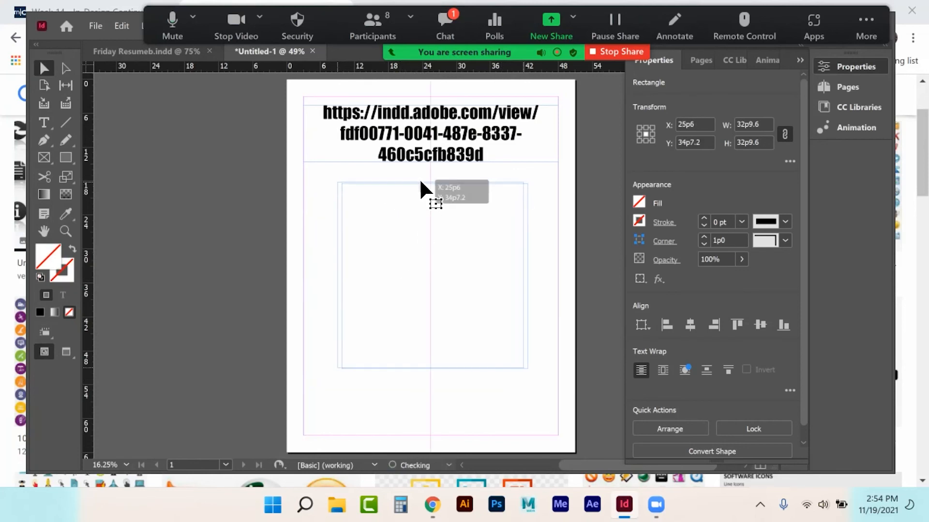
click(41, 313)
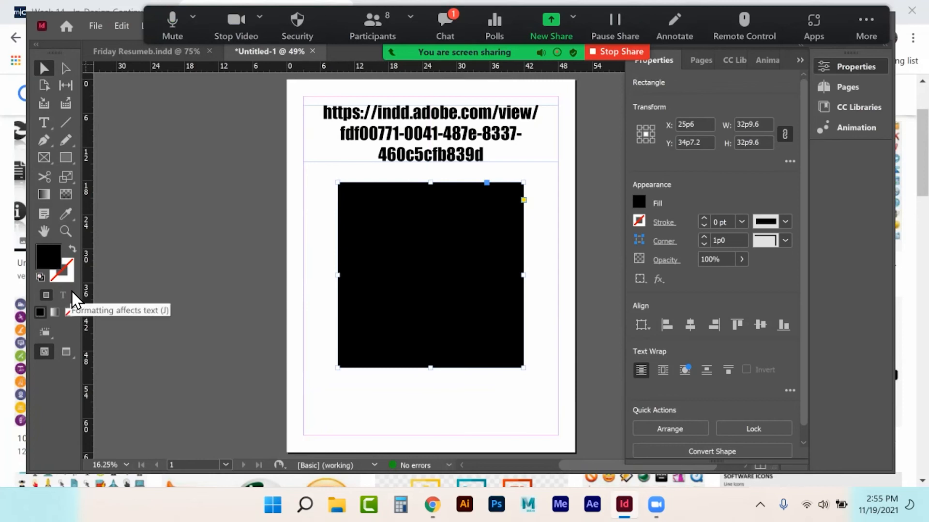
click(175, 130)
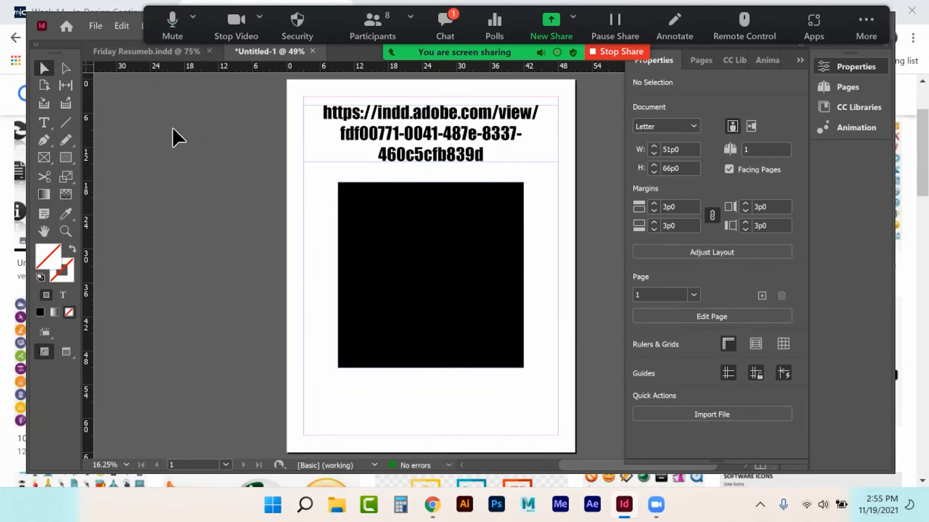
click(376, 203)
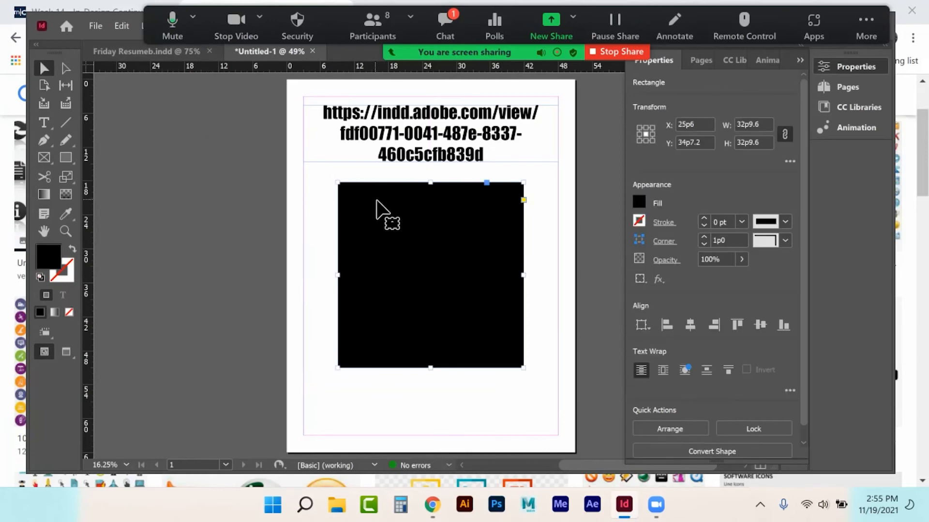
click(450, 17)
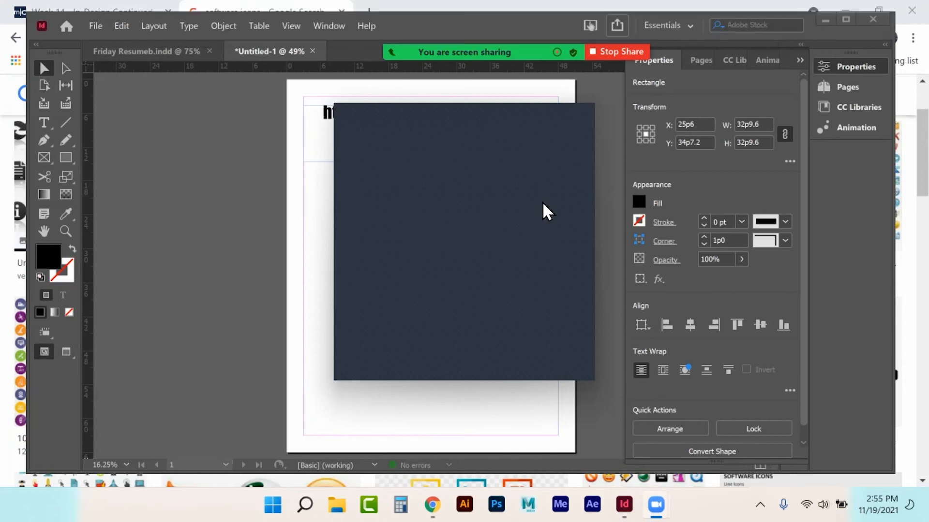
click(577, 116)
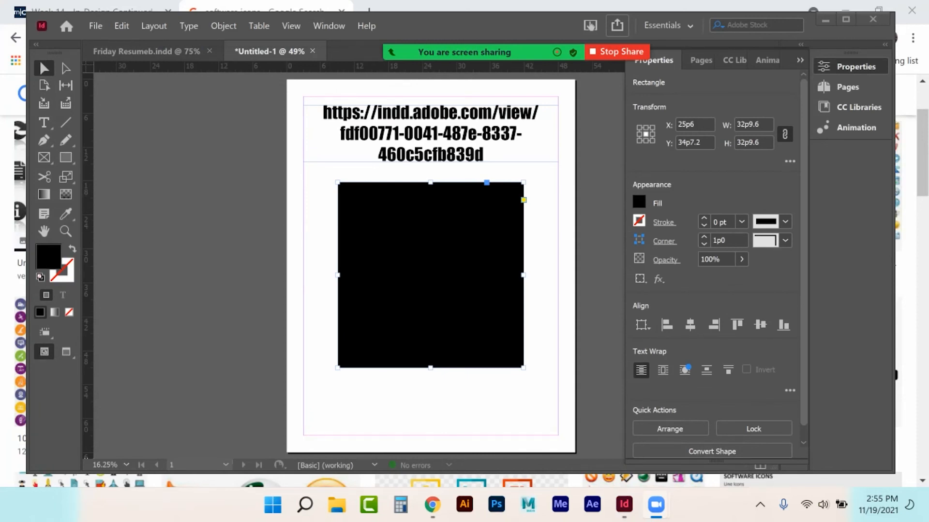
- Start a QR code for the black square as a Web Hyperlink containing the published resume's URL
click(228, 27)
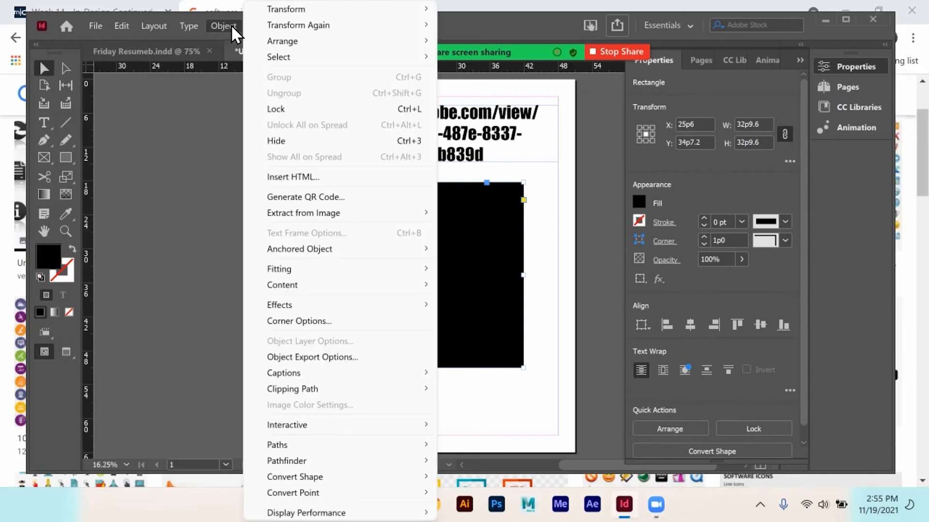
click(287, 198)
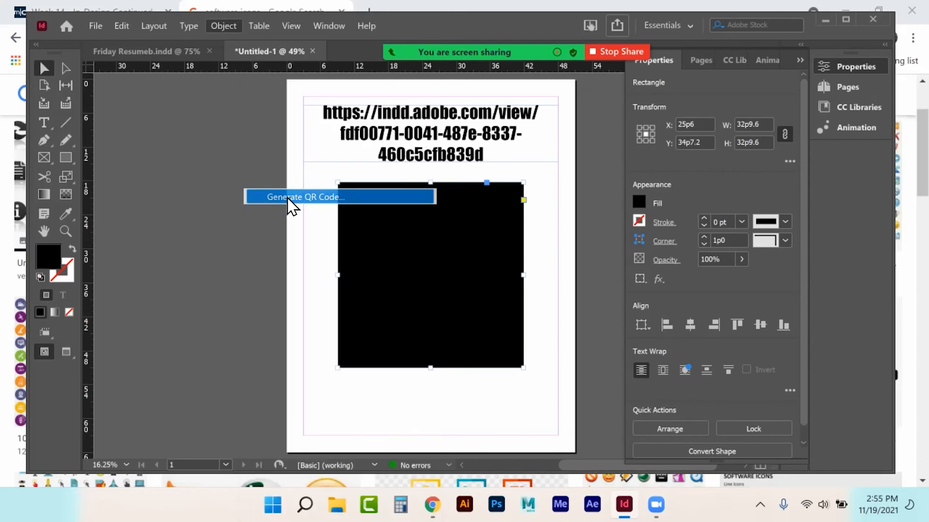
click(414, 121)
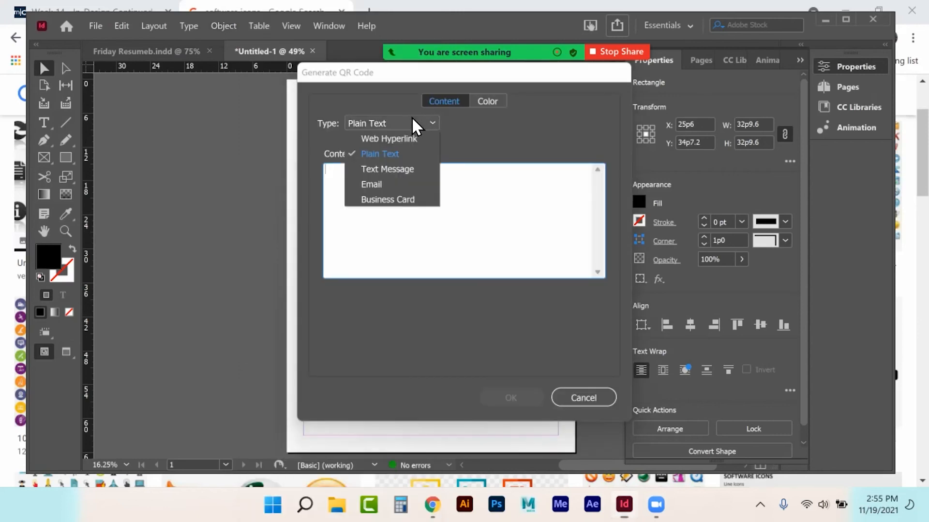
click(371, 139)
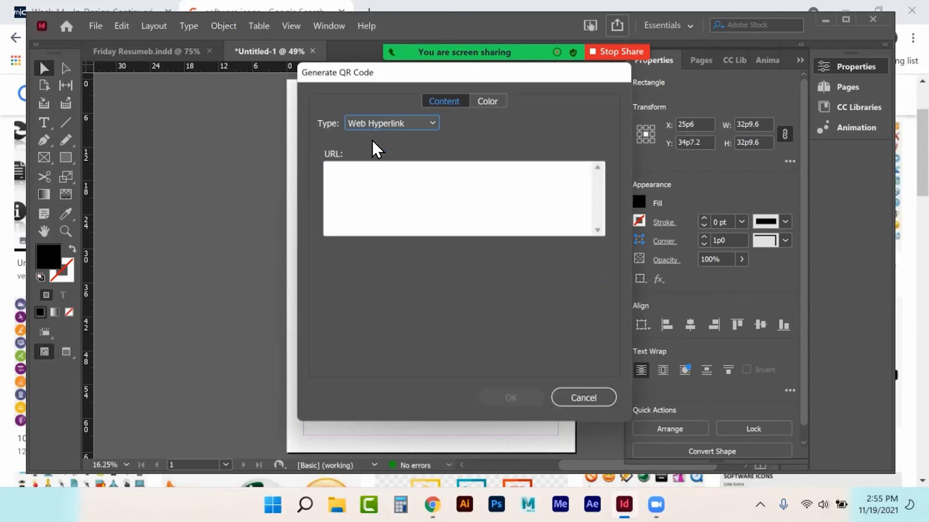
click(366, 174)
key(ctrl+v)
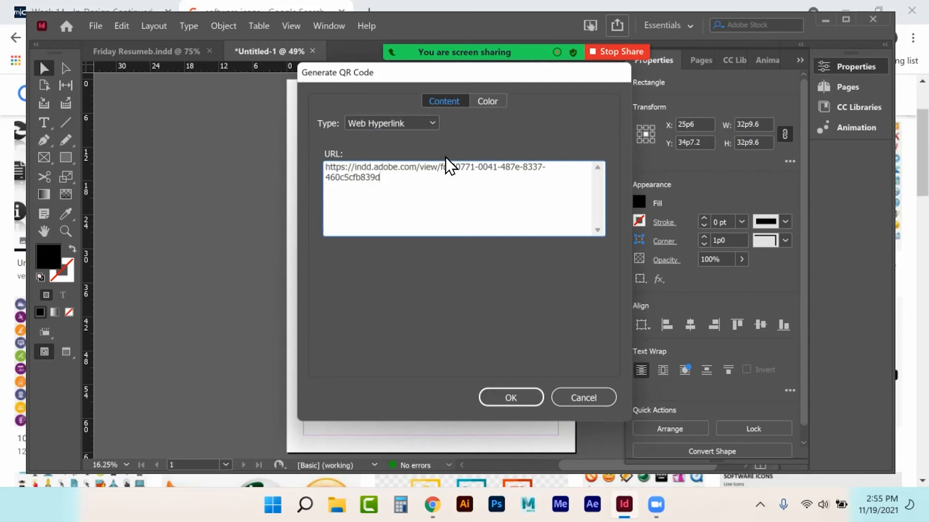
- Color the QR code [Paper], generate it inside the black square and deselect it
click(486, 100)
click(426, 143)
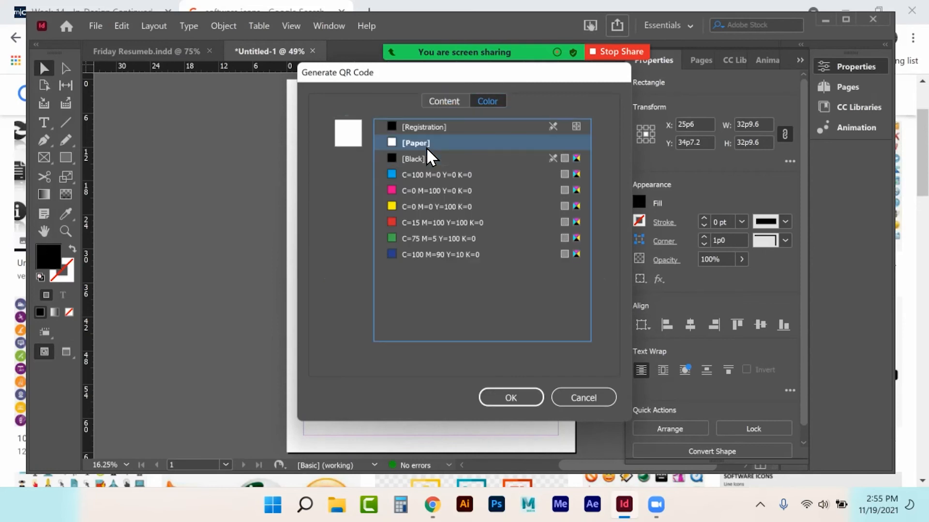
click(495, 396)
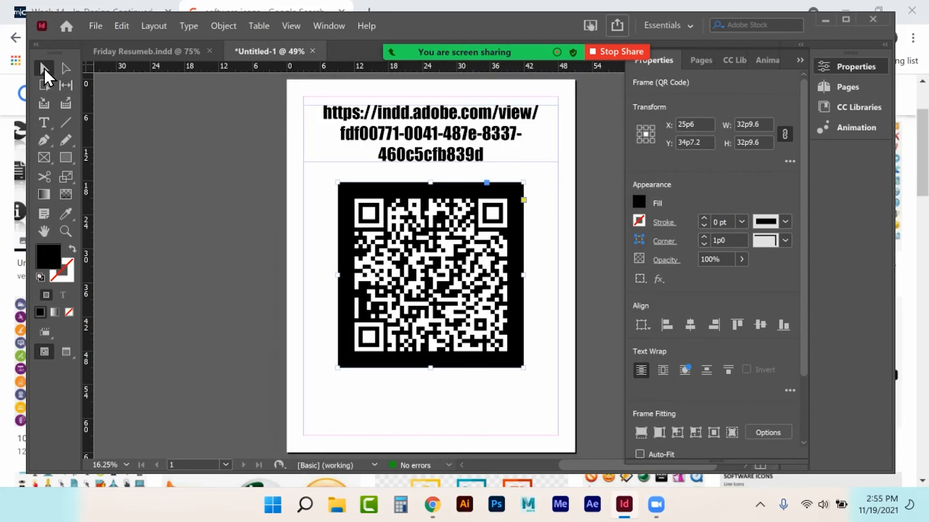
click(172, 124)
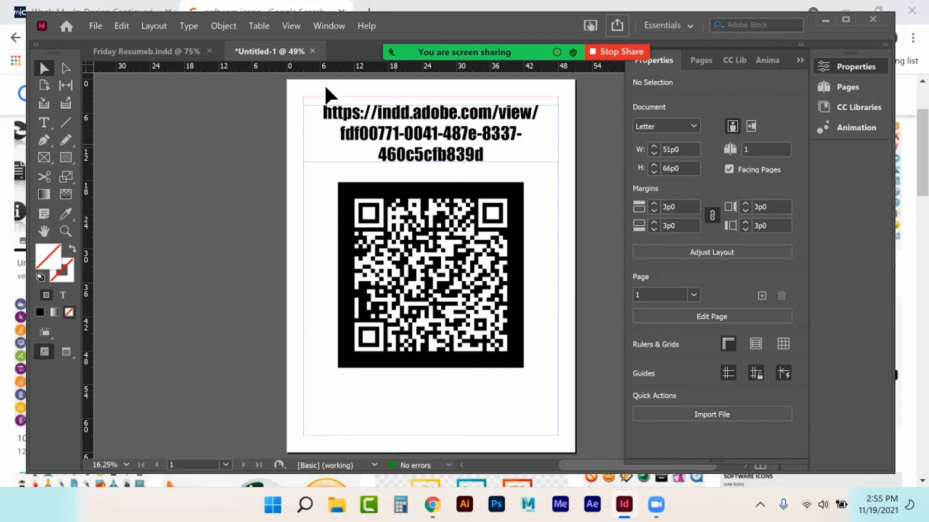
- Switch to the Friday Resumeb.indd document and change the workspace to [Interactive for PDF]
click(326, 21)
click(152, 51)
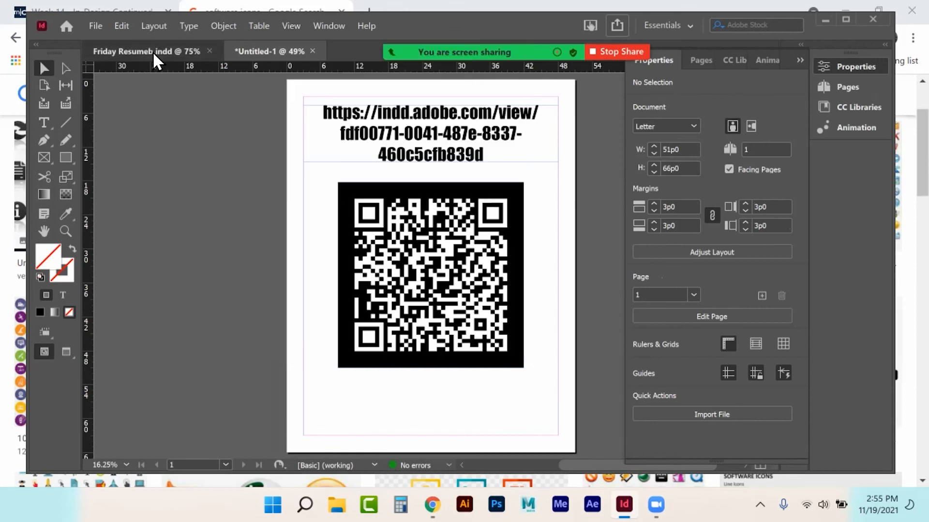
click(153, 52)
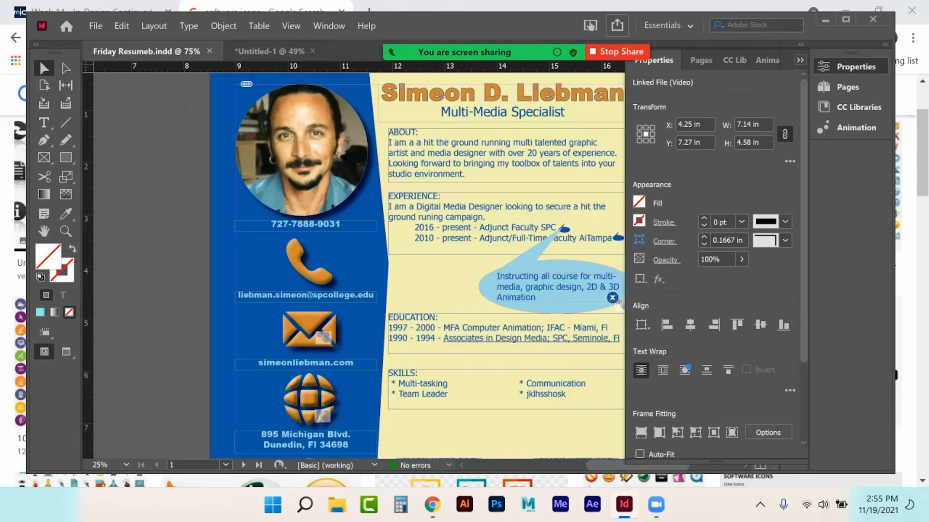
click(800, 60)
click(323, 22)
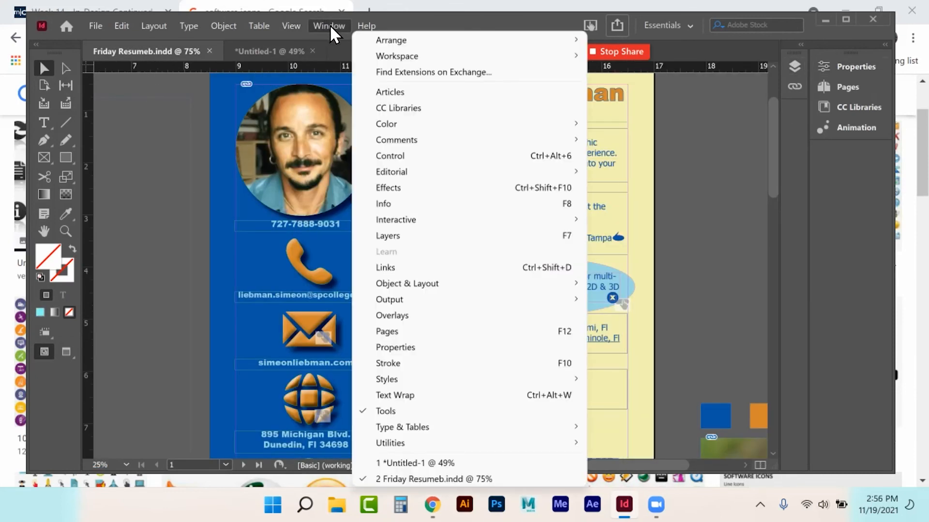
mouse_move(524, 57)
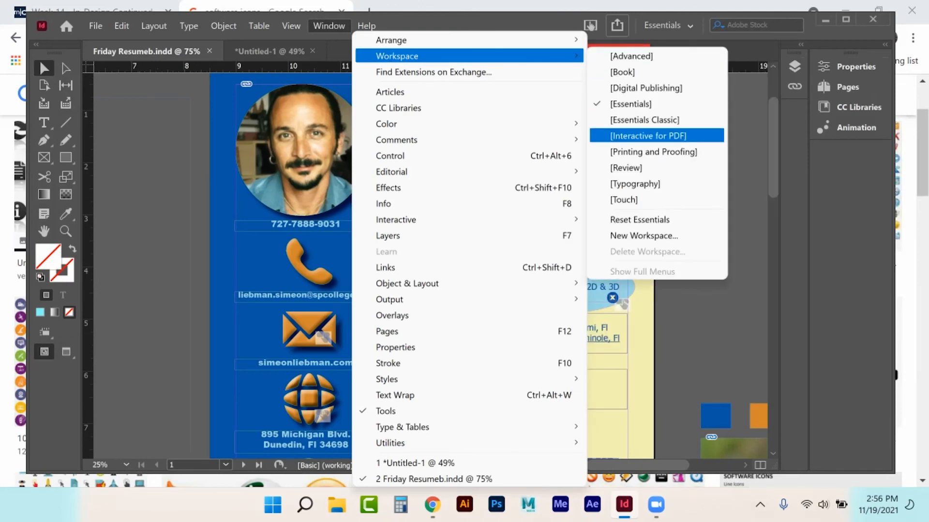
click(613, 137)
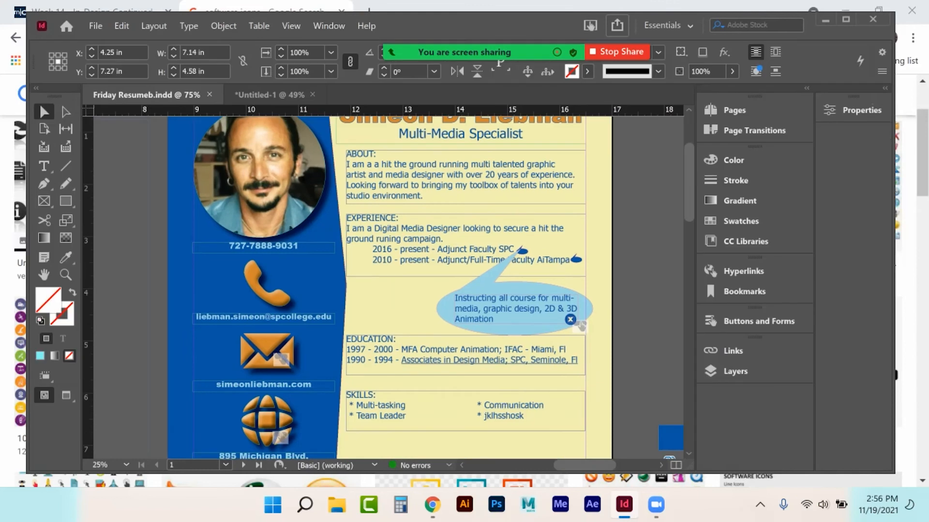
- Review the resume's linked files and its list of hyperlinks
click(733, 350)
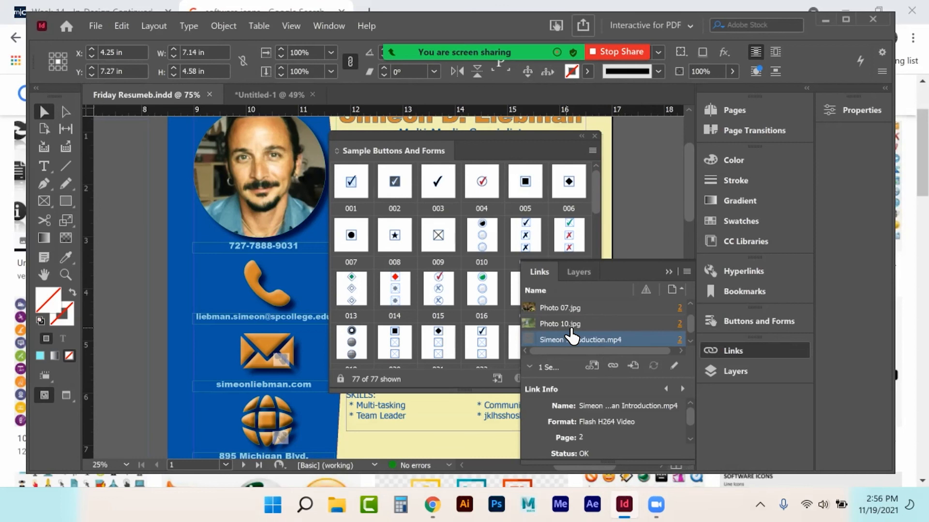
scroll(573, 333, down, 1)
scroll(605, 421, down, 6)
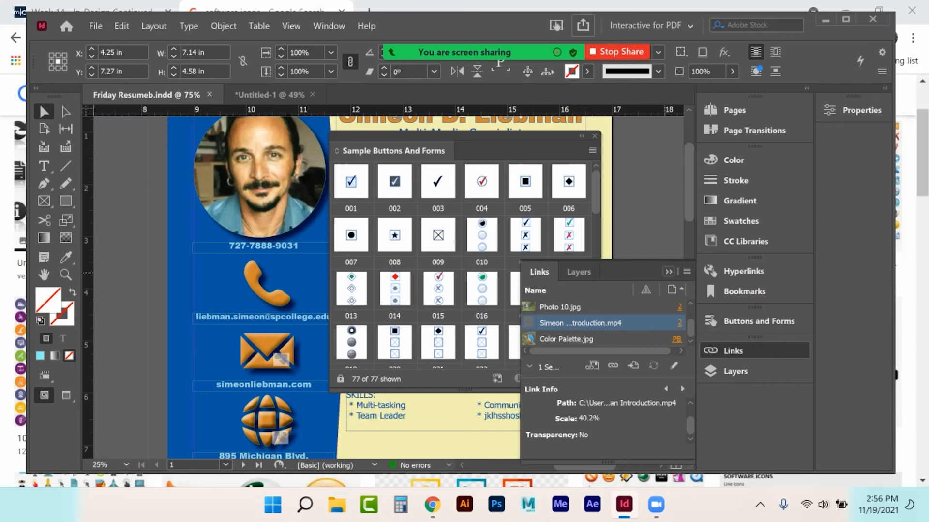
click(668, 272)
click(743, 271)
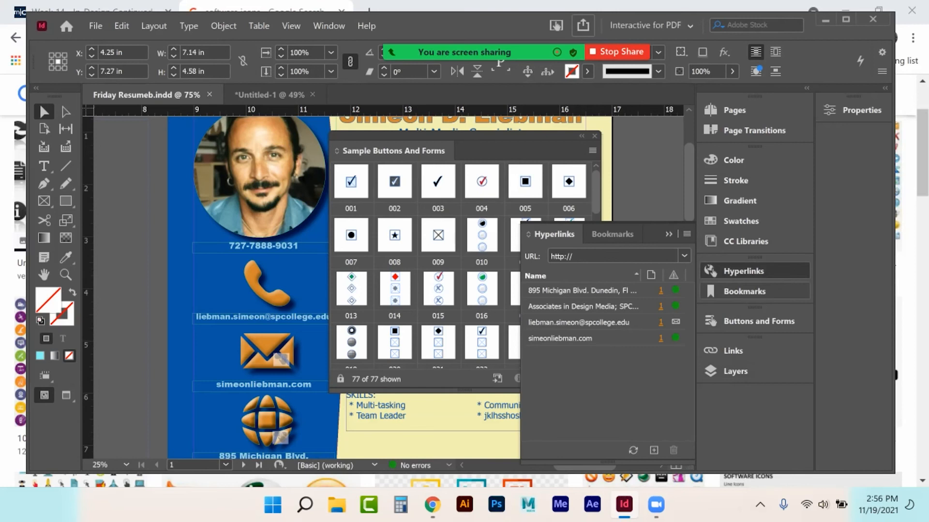
- Check the Buttons and Forms settings, and close them together with the Sample Buttons And Forms library
click(757, 321)
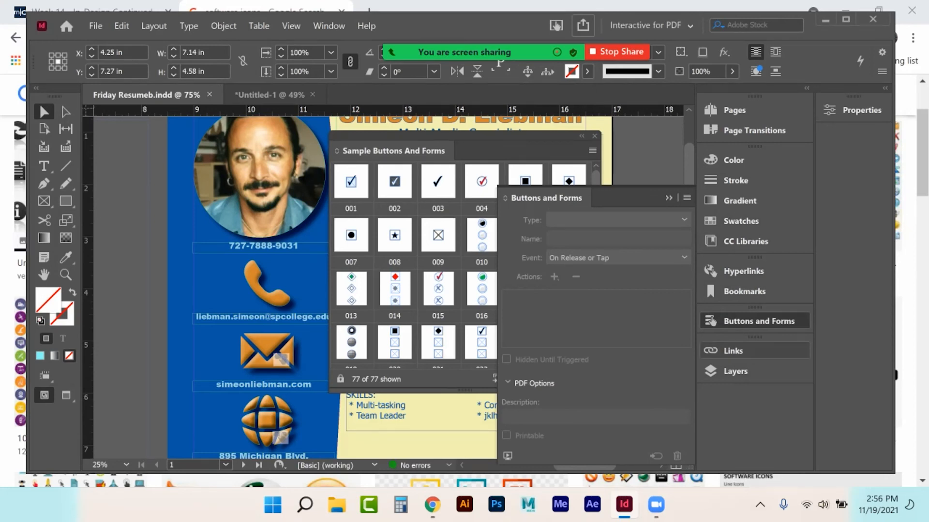
click(758, 322)
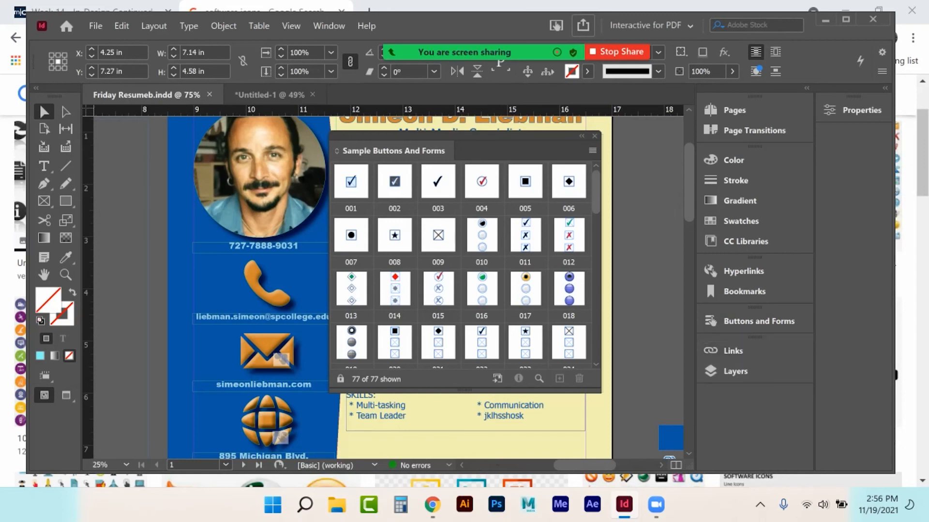
click(758, 321)
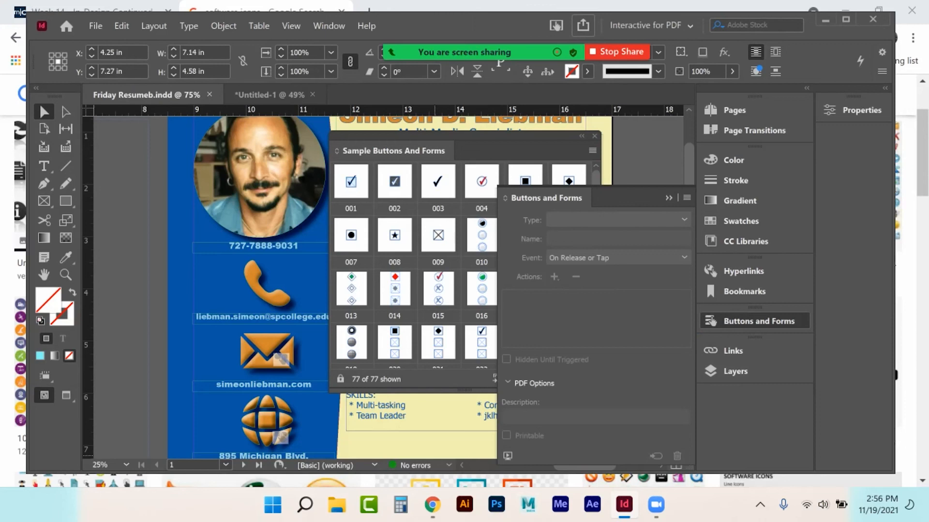
click(669, 197)
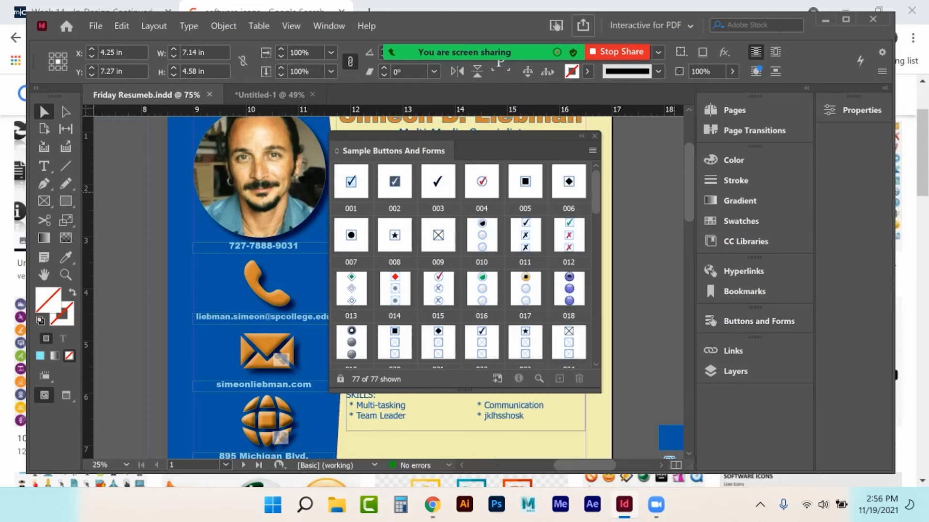
click(595, 136)
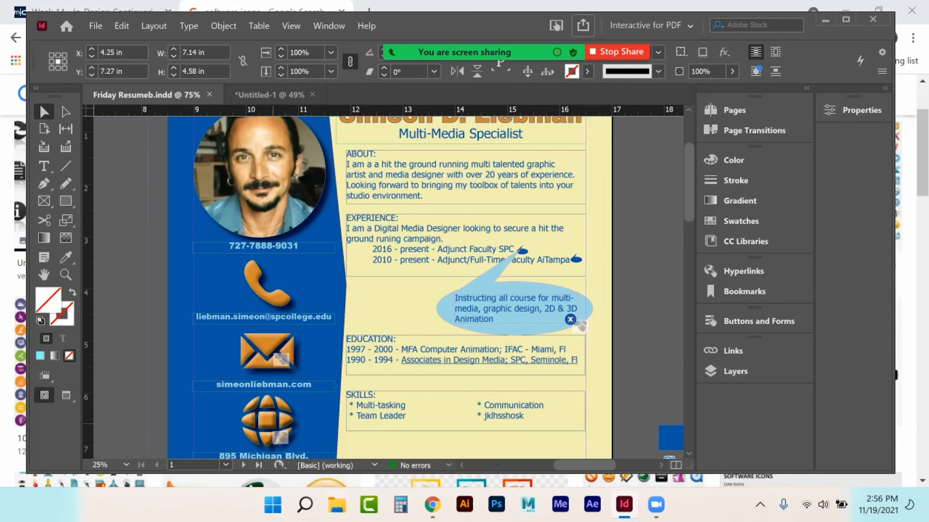
click(274, 423)
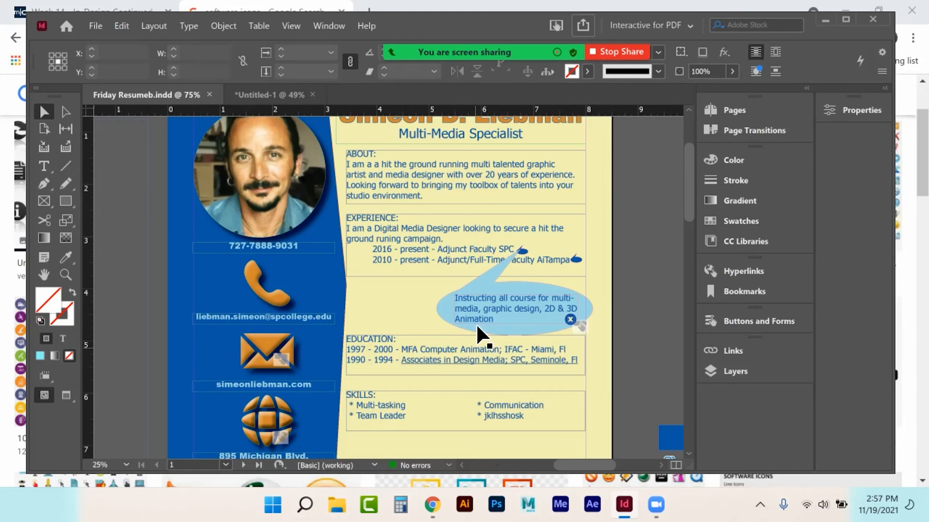
scroll(482, 334, down, 5)
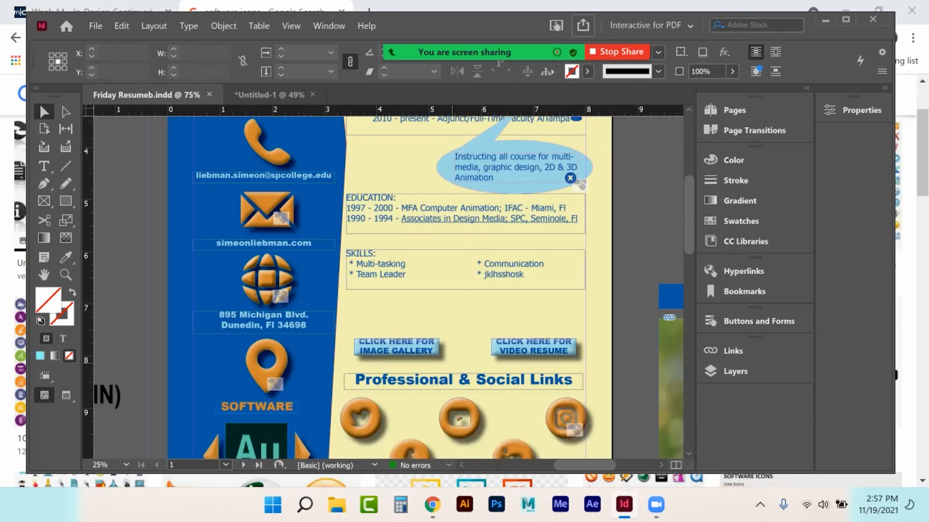
scroll(482, 334, down, 2)
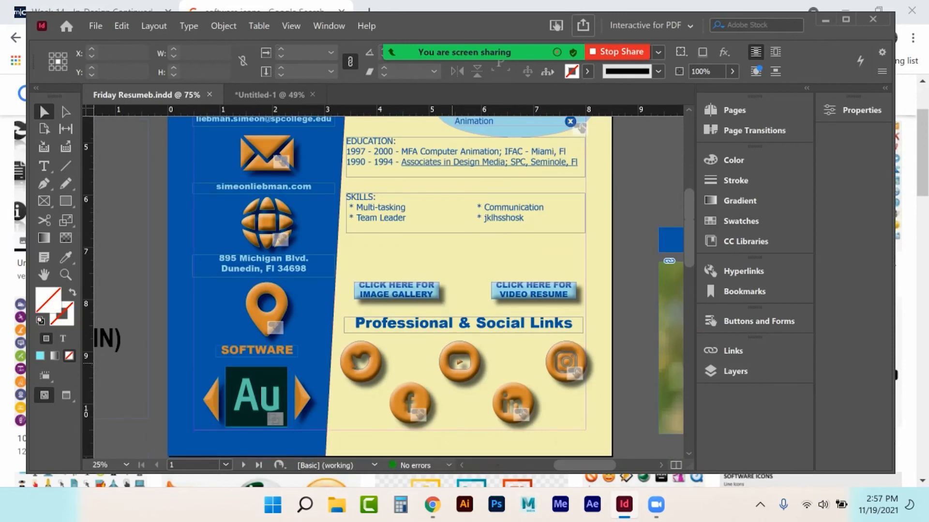
click(520, 393)
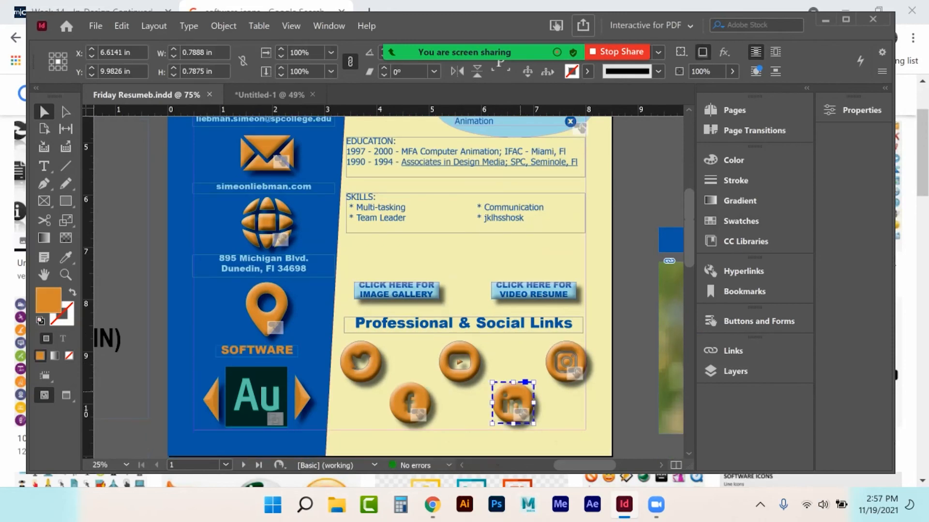
click(740, 271)
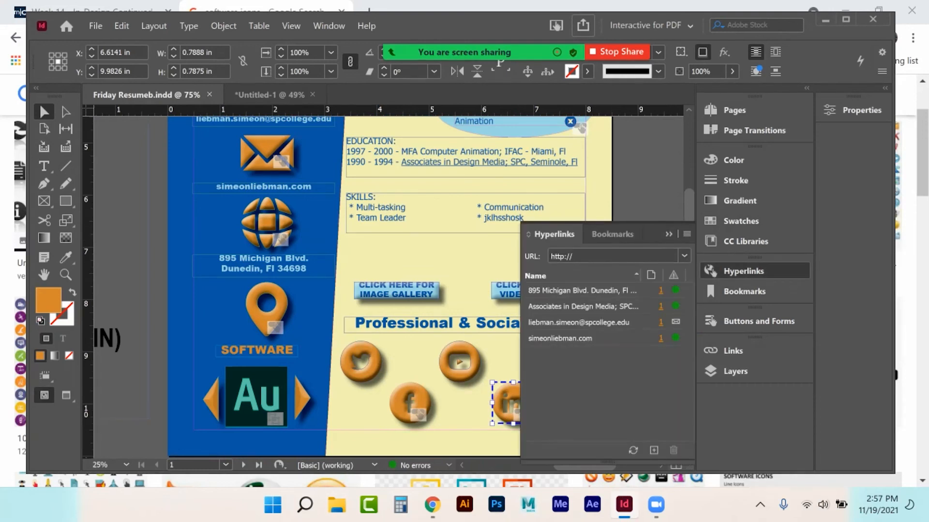
click(755, 321)
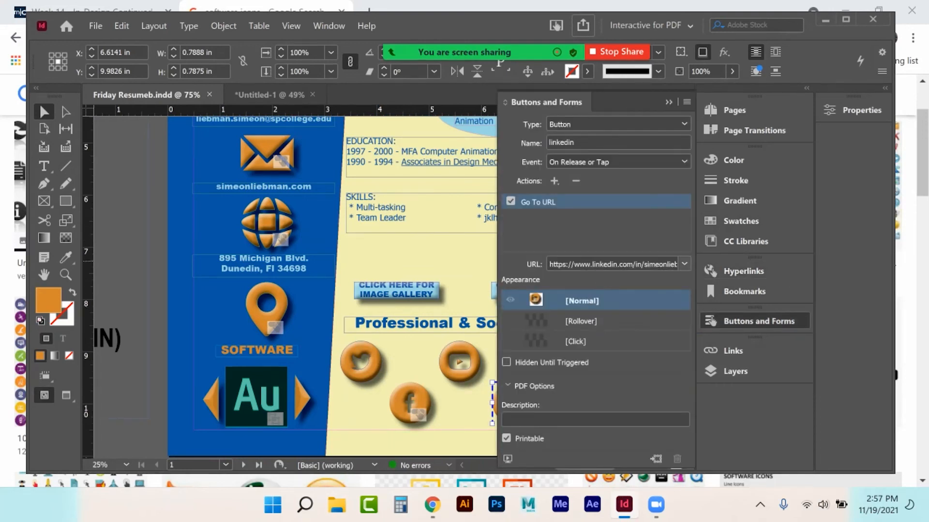
click(606, 263)
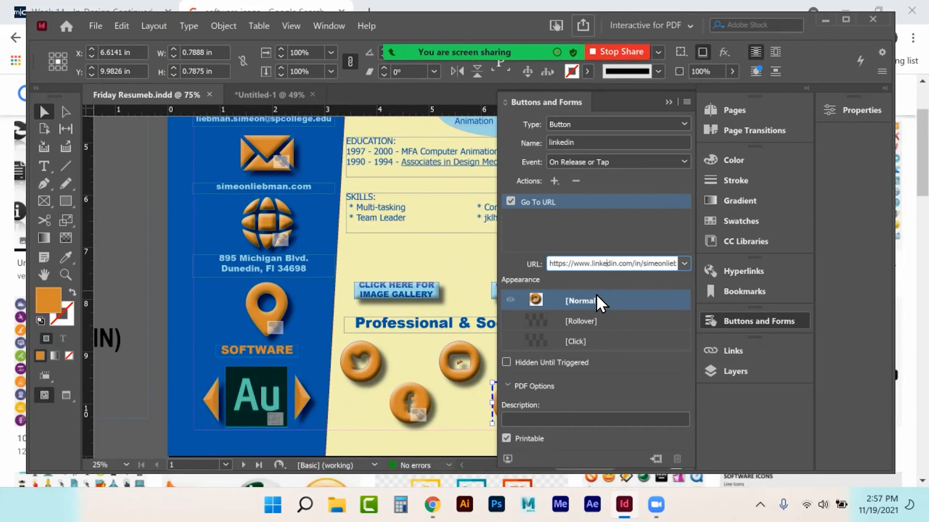
key(BackSpace)
key(Return)
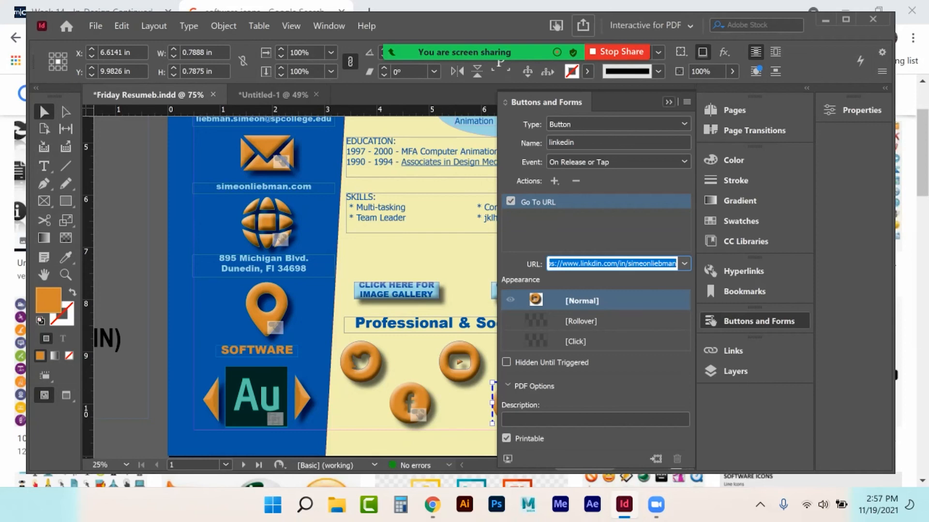
click(668, 102)
click(154, 294)
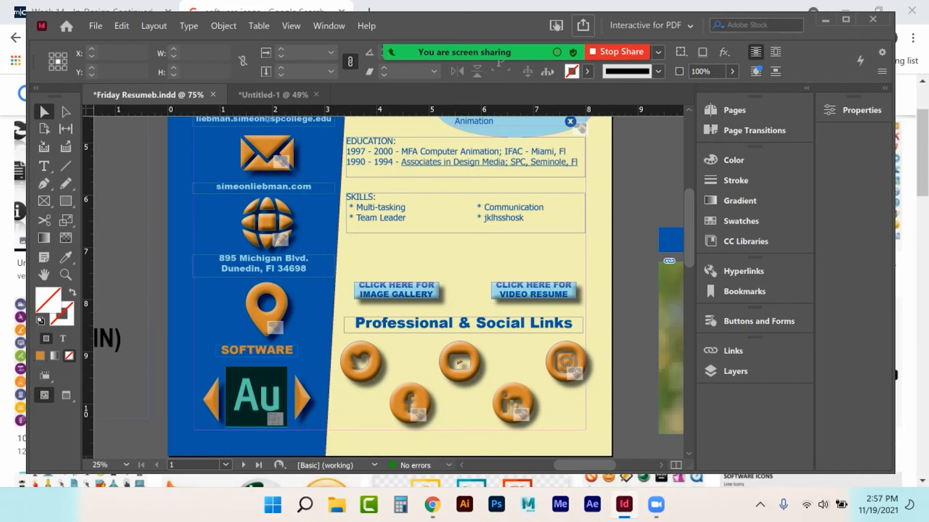
- Set the resume's Preflight profile to Digital Publishing and close the Preflight settings
click(449, 465)
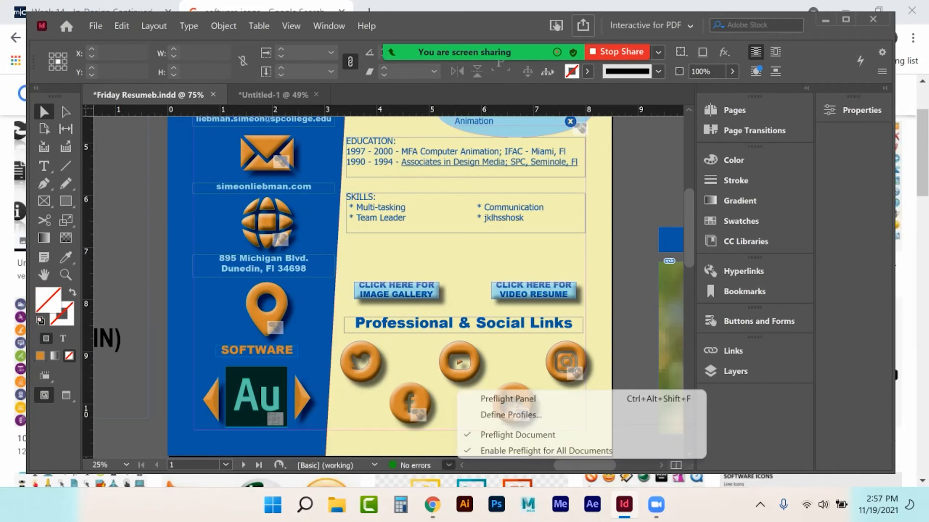
click(508, 398)
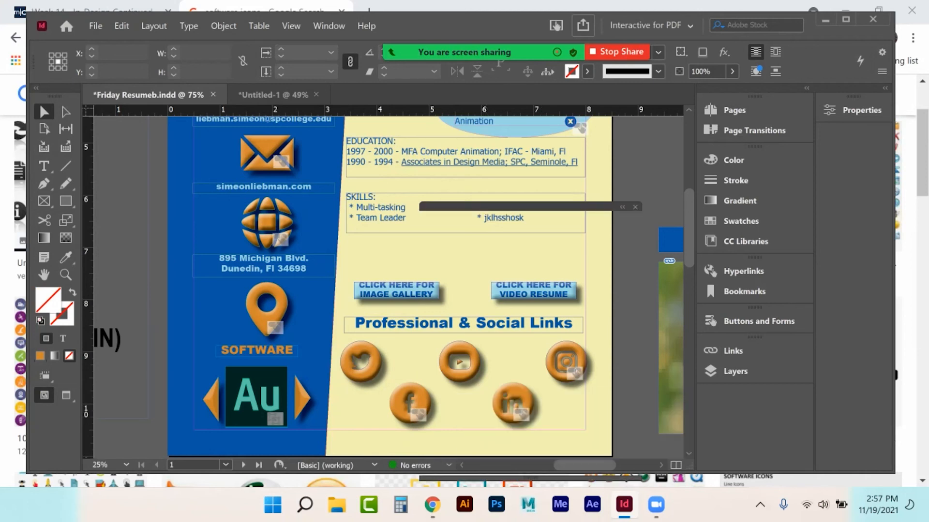
click(552, 237)
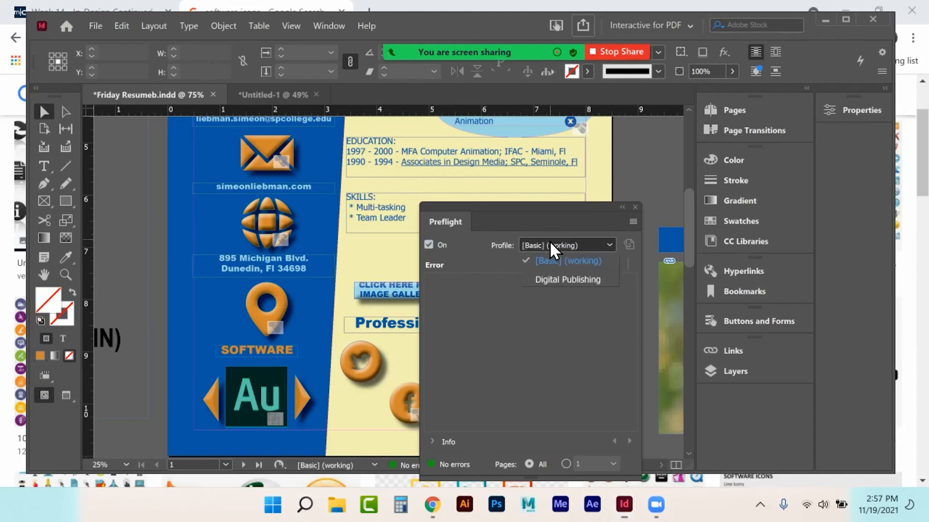
click(552, 261)
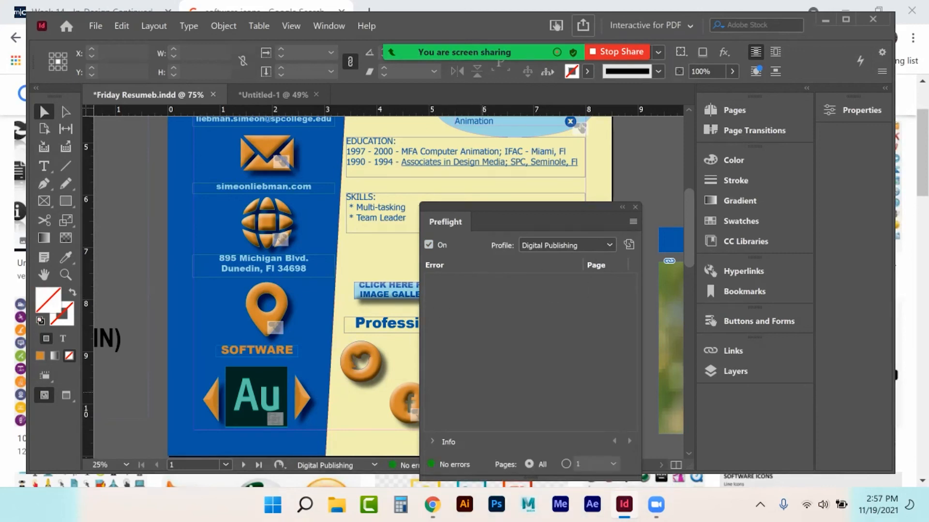
click(635, 207)
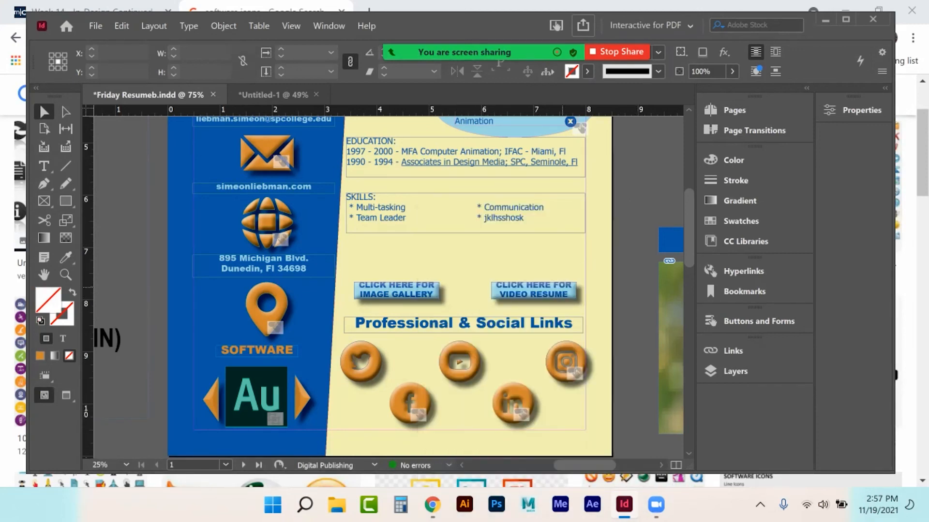
- Shorten the Skills text frame to a height of about 0.41 in so that part of its text is overset
click(521, 390)
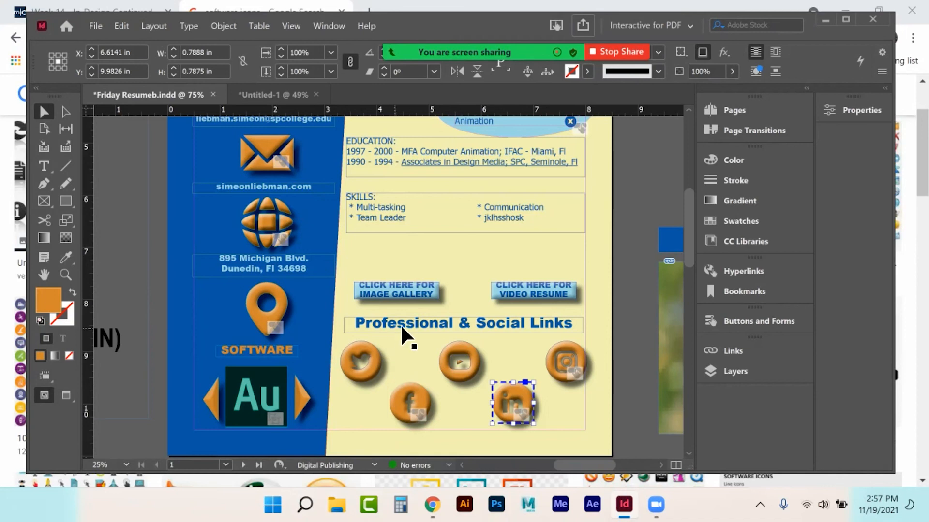
click(387, 214)
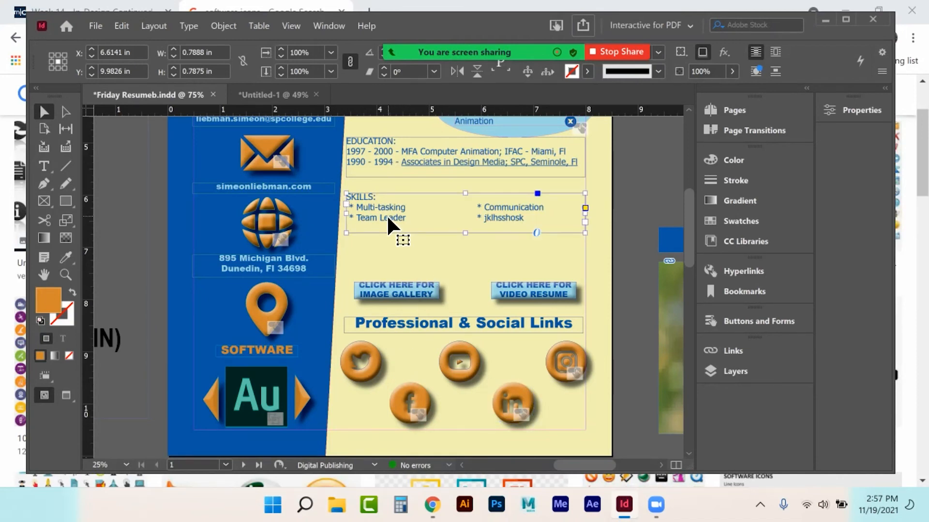
drag(468, 233, 468, 215)
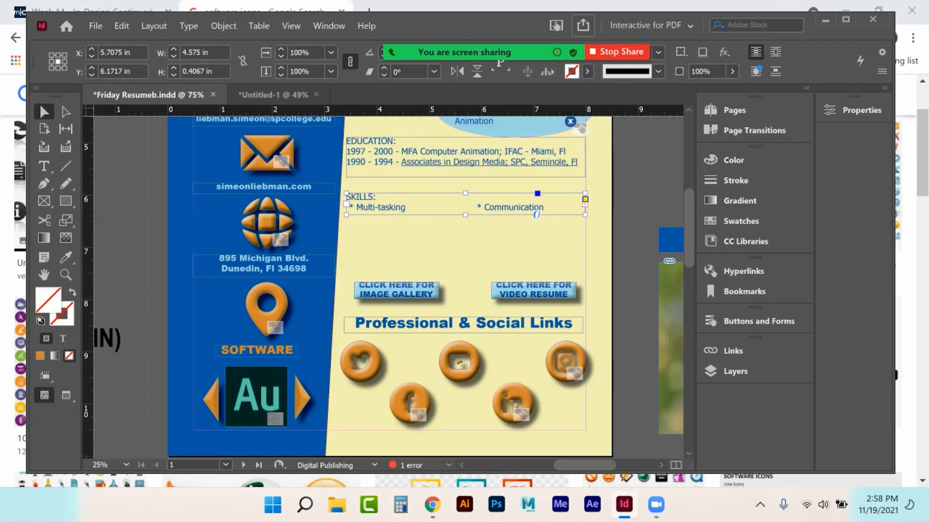
- Open the Preflight error list, expand the overset text error and locate the affected text frame on the page
double_click(411, 465)
click(430, 282)
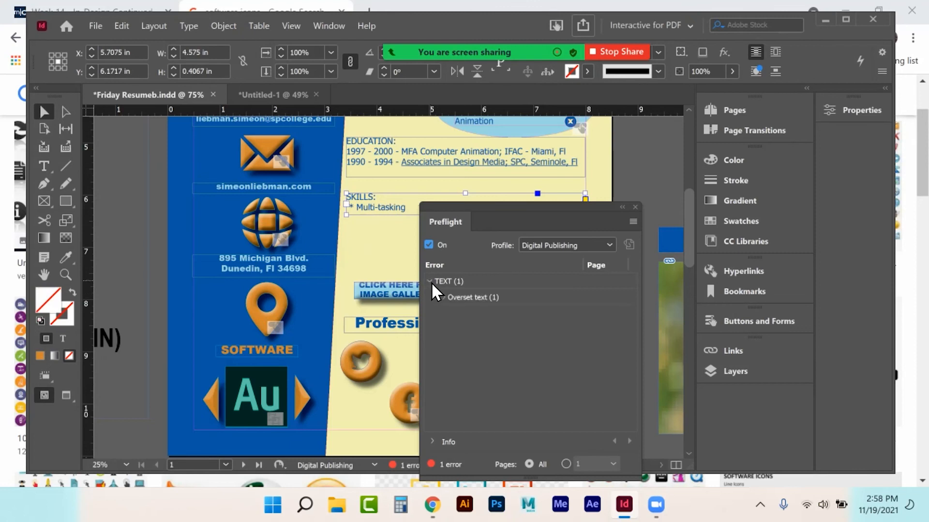
click(117, 290)
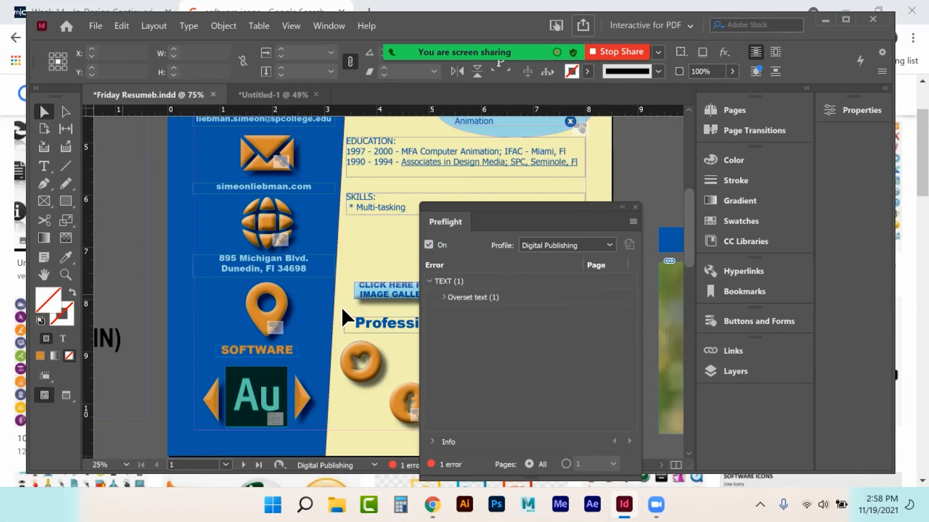
click(444, 296)
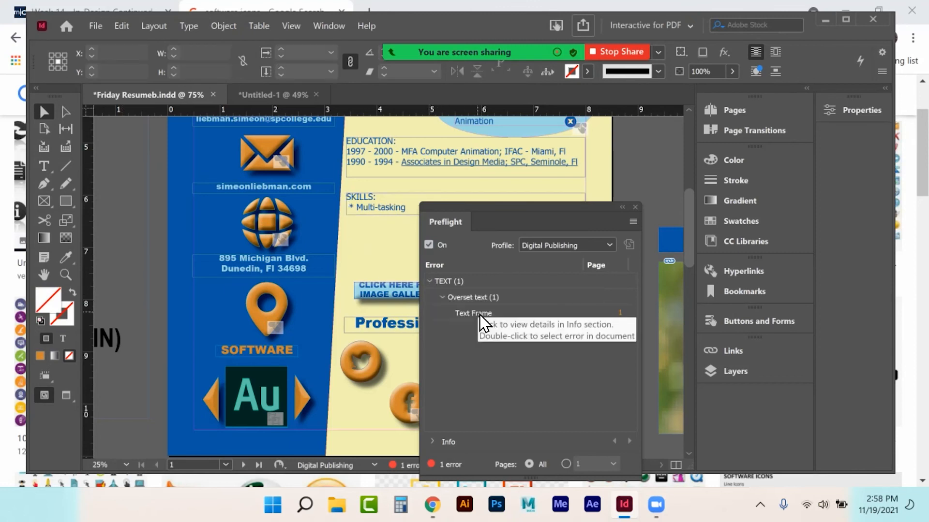
double_click(478, 312)
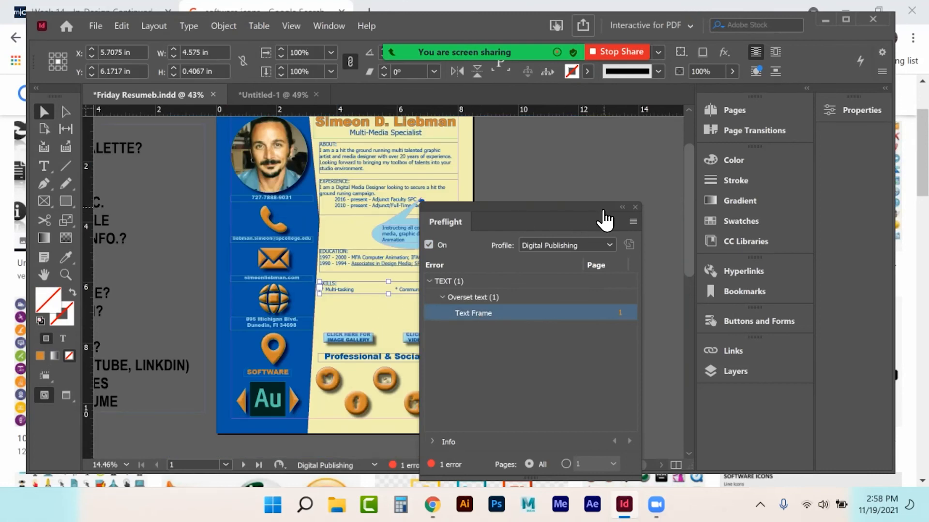
- Close the Preflight list, lengthen the Skills text frame downward to fit all its text, and deselect it
click(635, 207)
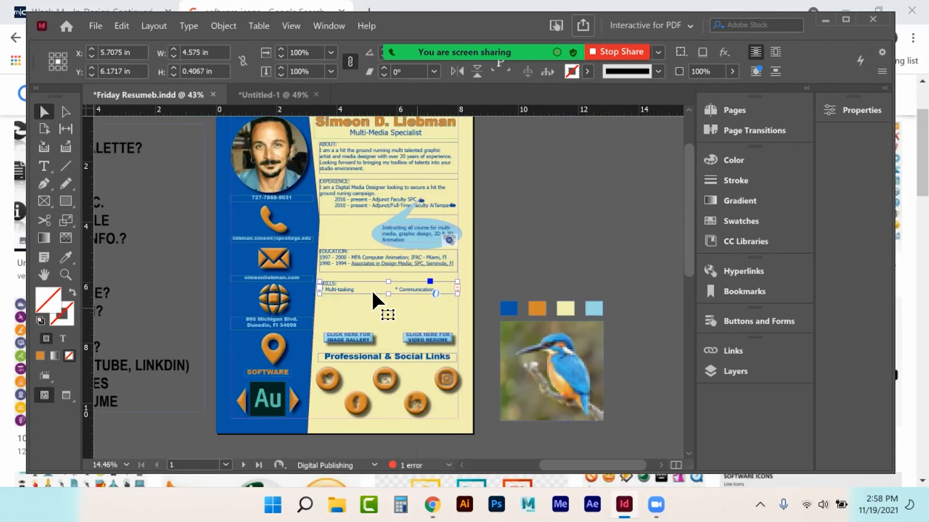
drag(393, 294, 393, 305)
click(513, 235)
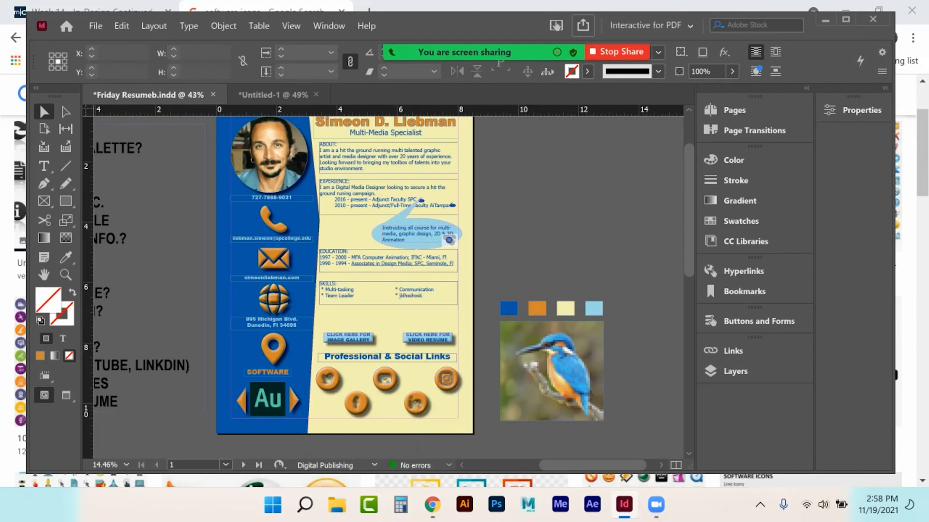
- Export the Untitled-1 document as an interactive Adobe PDF over the existing Friday Resume file, accepting the default export options
click(280, 94)
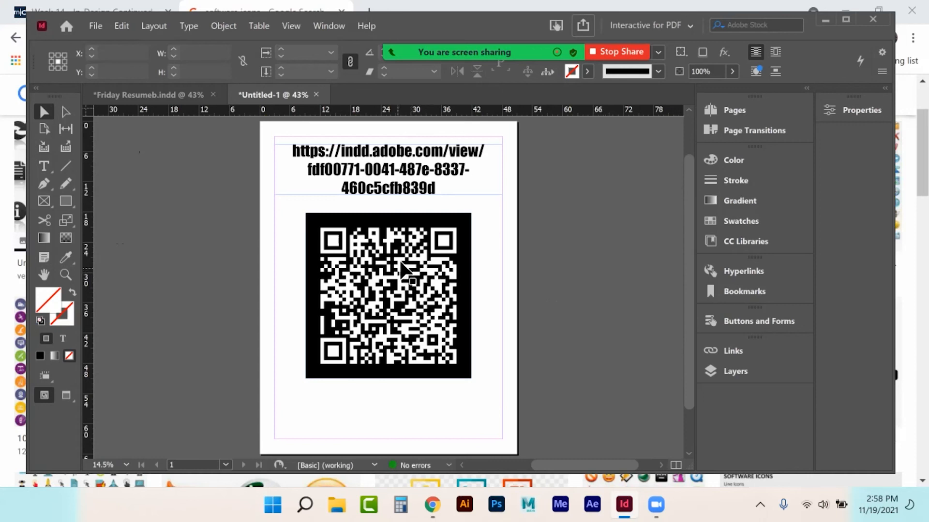
click(96, 27)
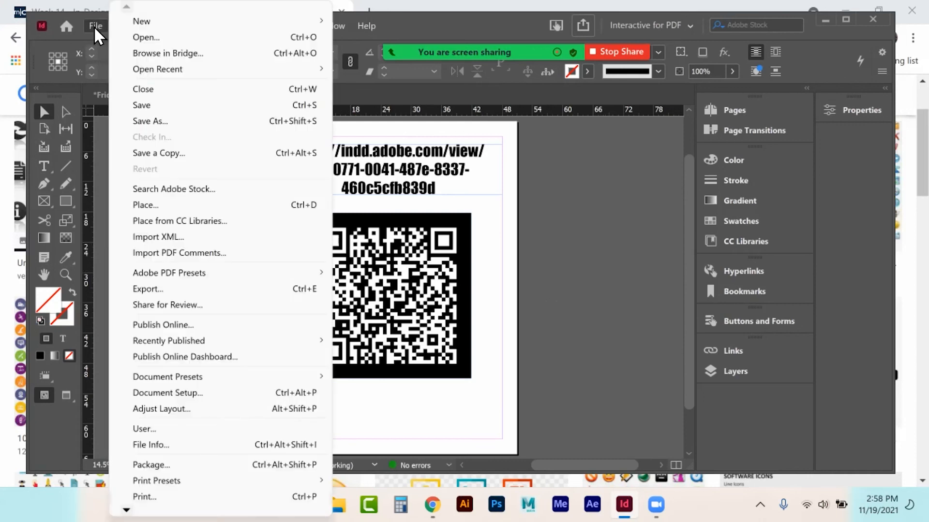
click(154, 290)
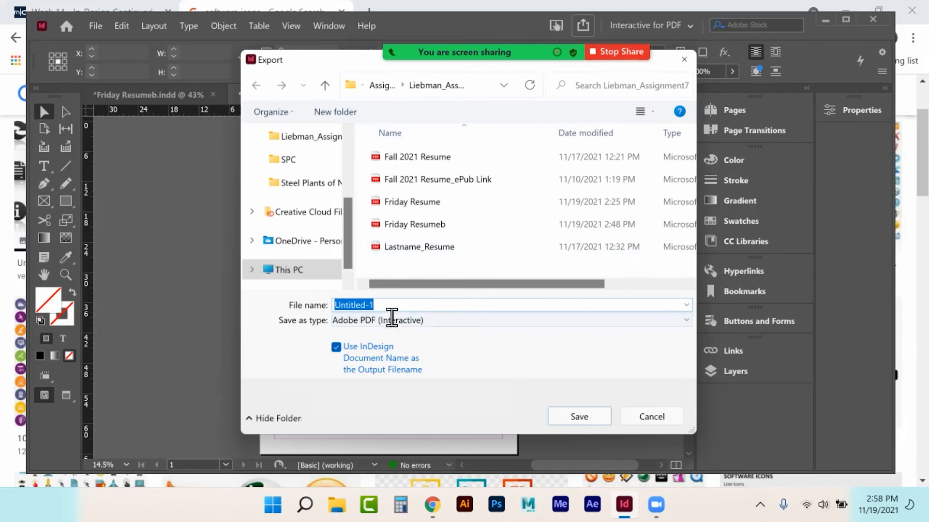
click(417, 203)
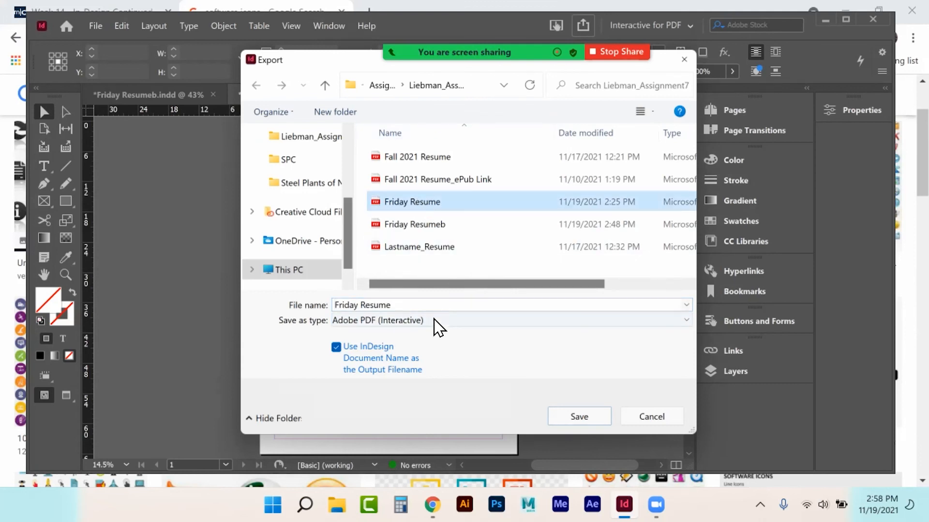
key(Return)
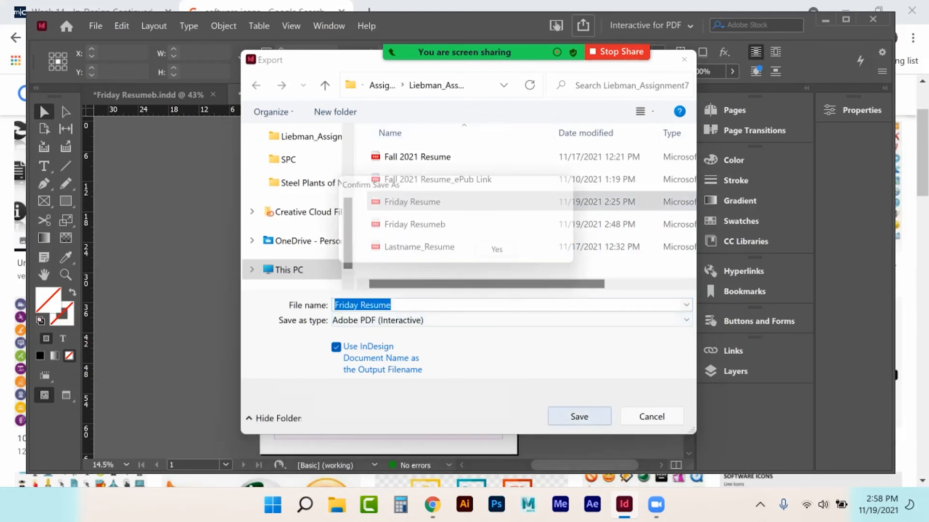
click(505, 255)
key(Return)
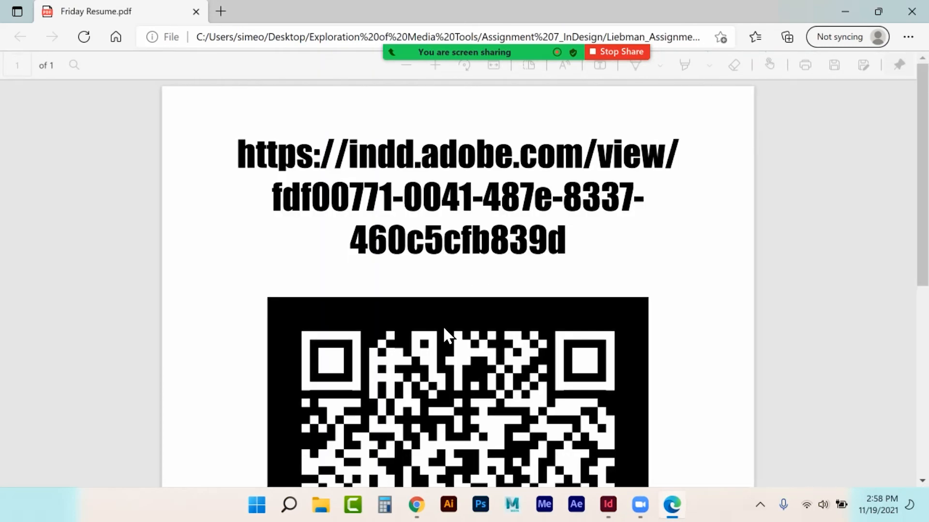
- Look through the exported Friday Resume PDF, test its URL hyperlink, go back to the PDF and close the browser
scroll(444, 329, down, 6)
scroll(444, 329, up, 6)
click(460, 164)
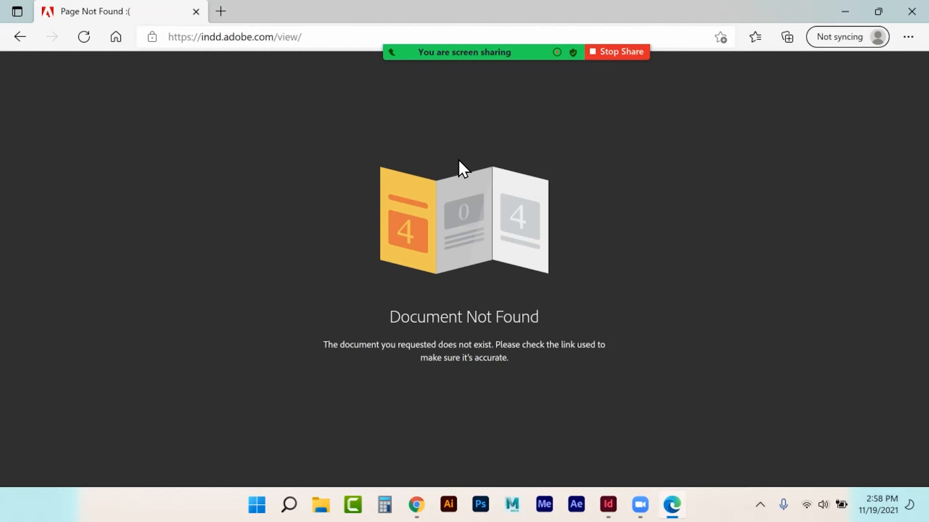
click(20, 38)
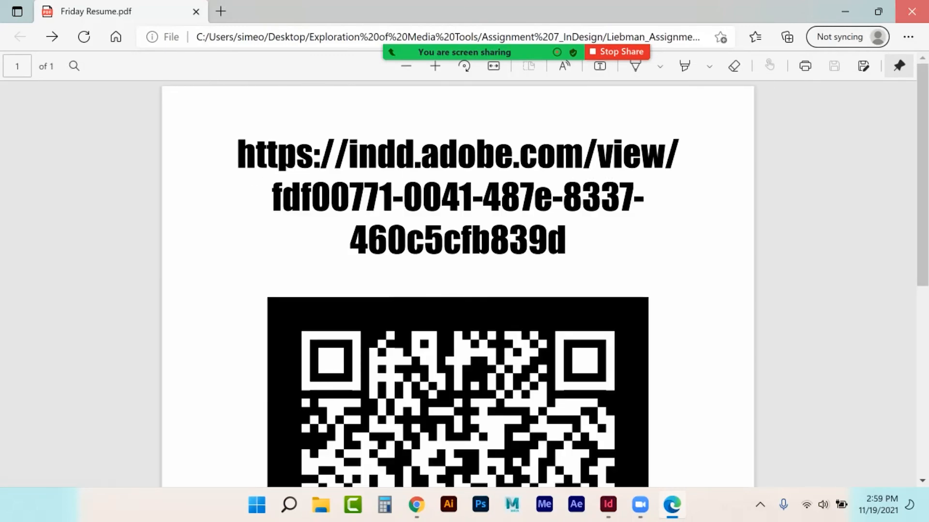
click(911, 11)
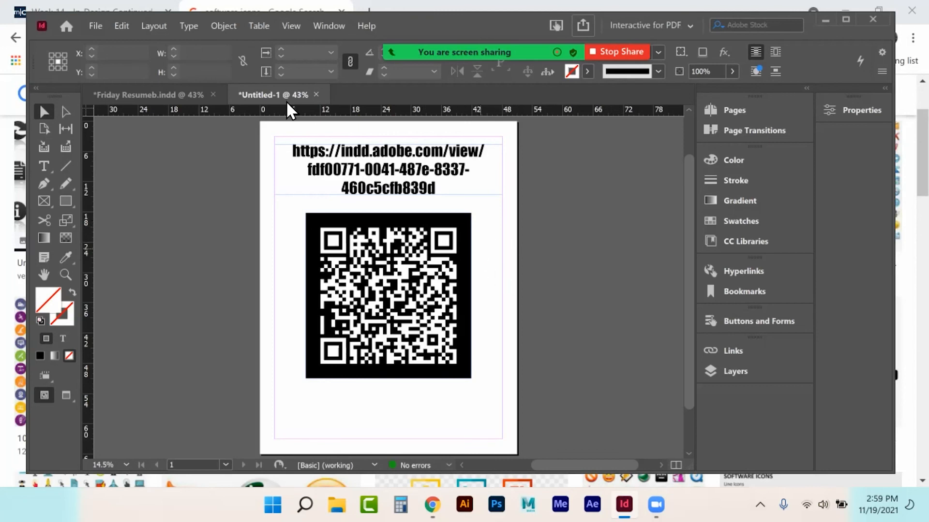
- Publish the Friday Resumeb document online as an update of the existing Friday Resume publication
click(172, 93)
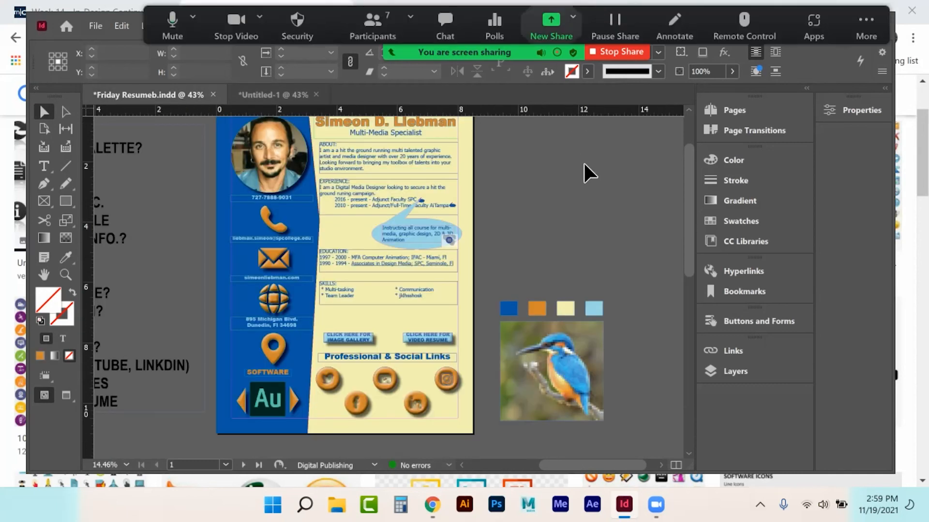
click(581, 28)
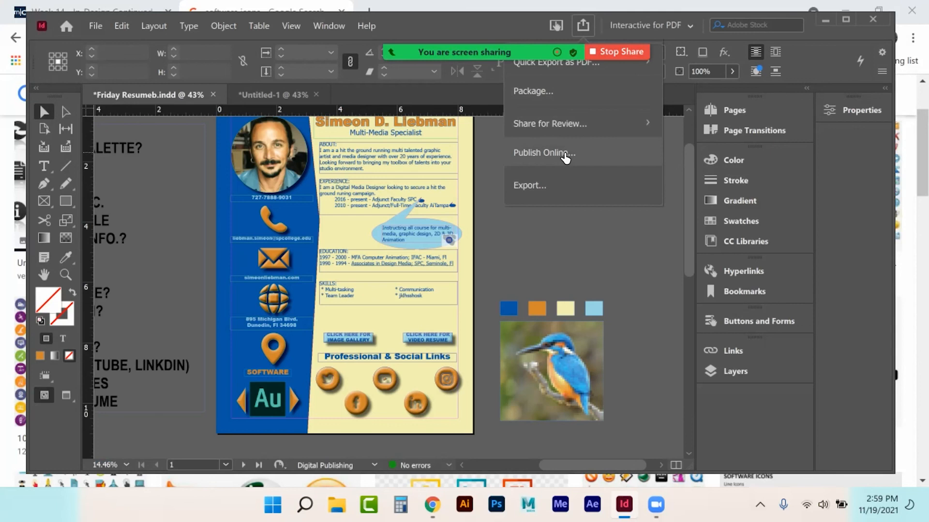
click(578, 275)
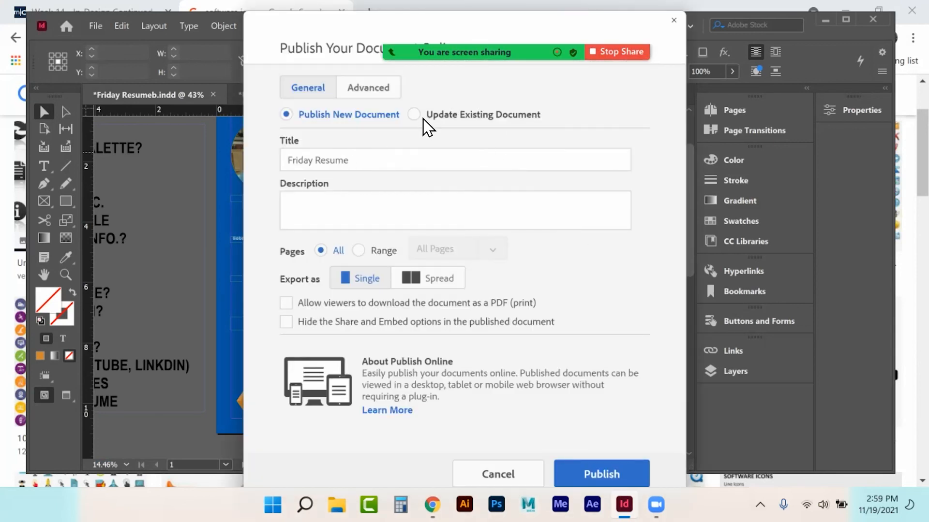
click(423, 114)
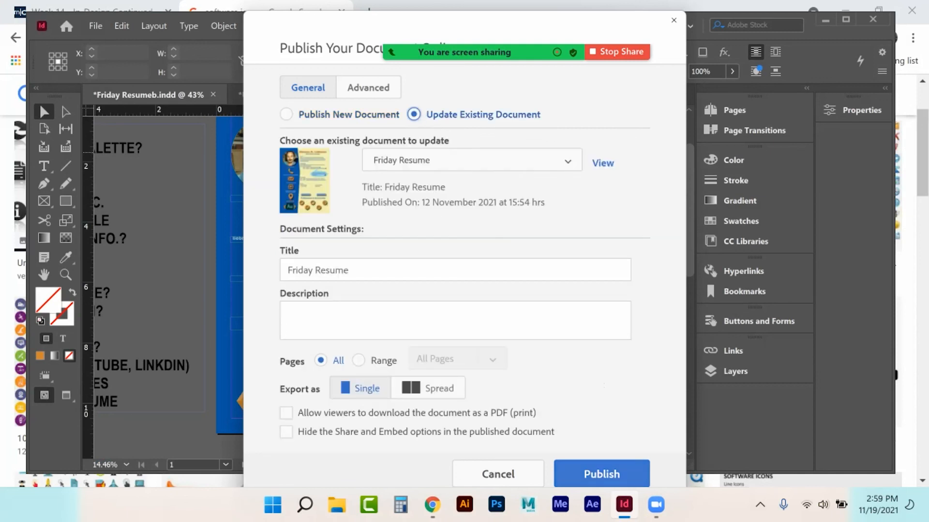
click(602, 474)
click(611, 298)
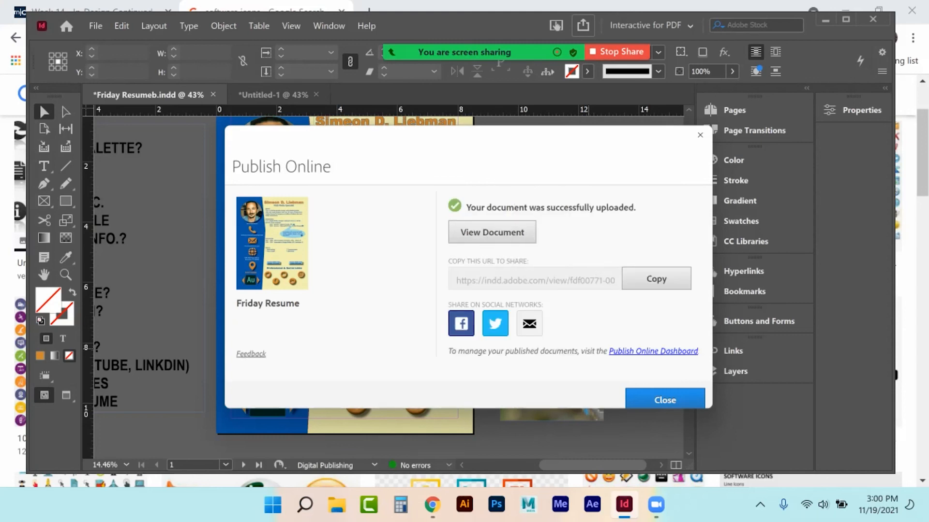
- Copy the published resume's share URL, switch to the Untitled-1 document and close the Publish Online dialog
click(656, 279)
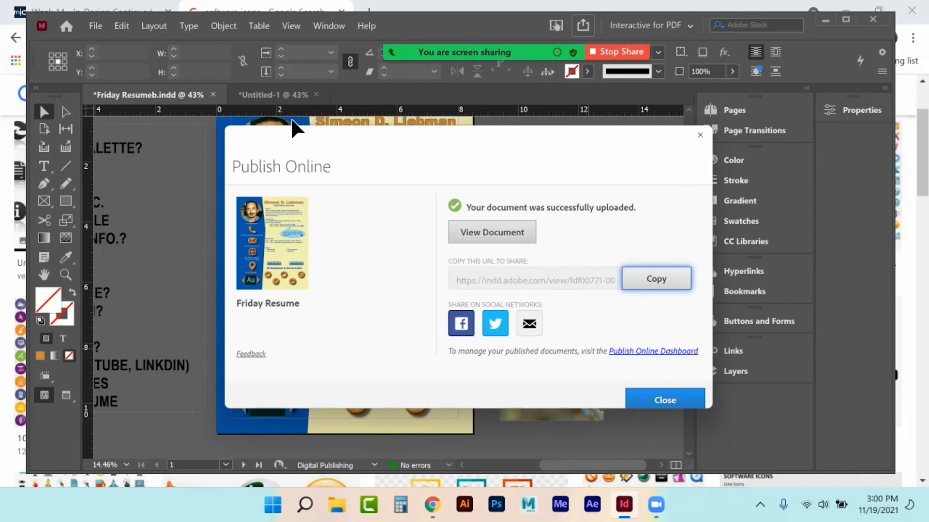
click(282, 95)
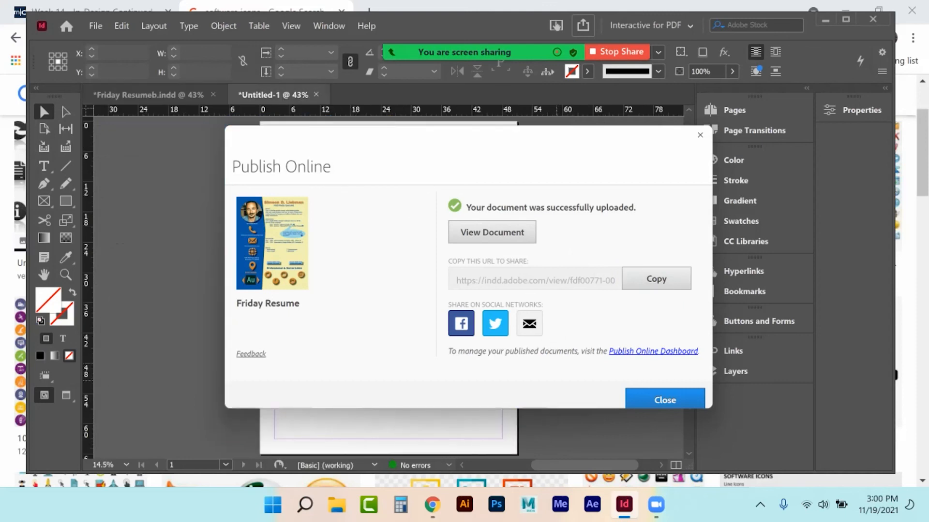
click(700, 136)
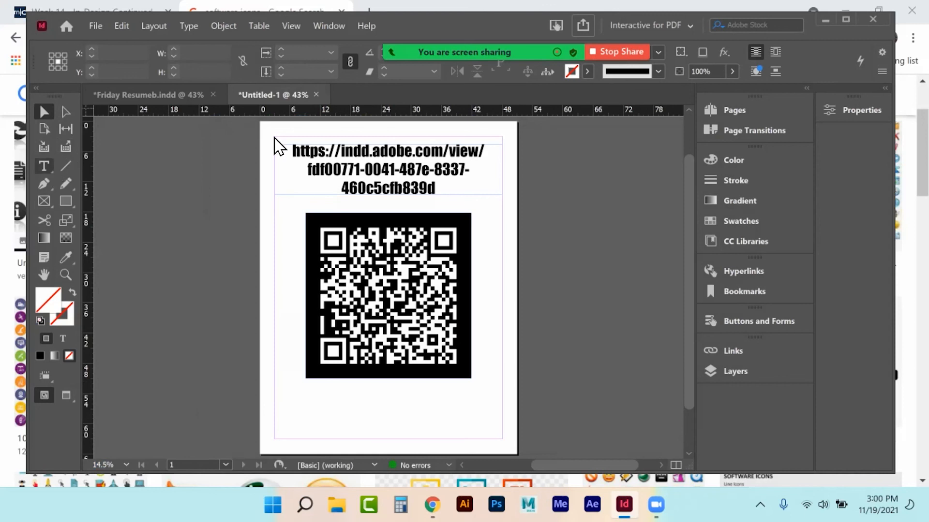
- Select the entire URL text above the QR code and create a new hyperlink from that URL
double_click(291, 149)
key(ctrl+a)
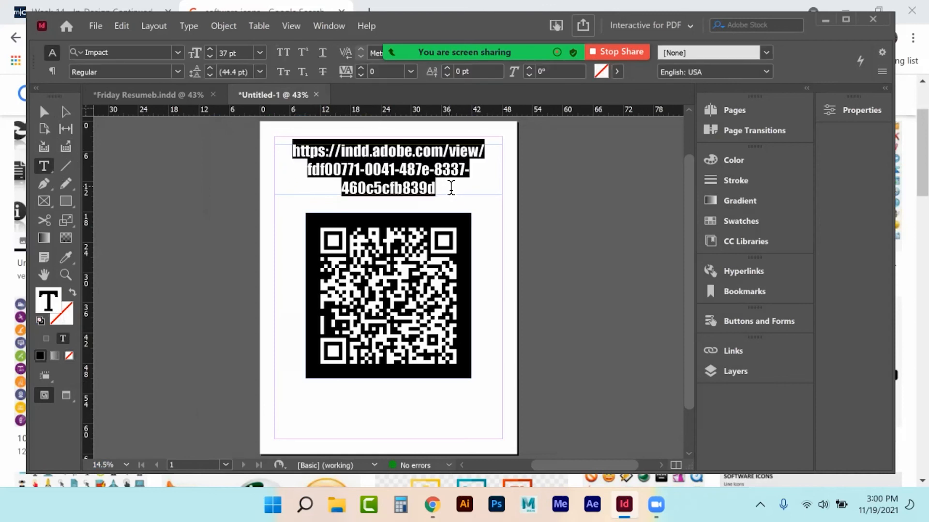
click(450, 188)
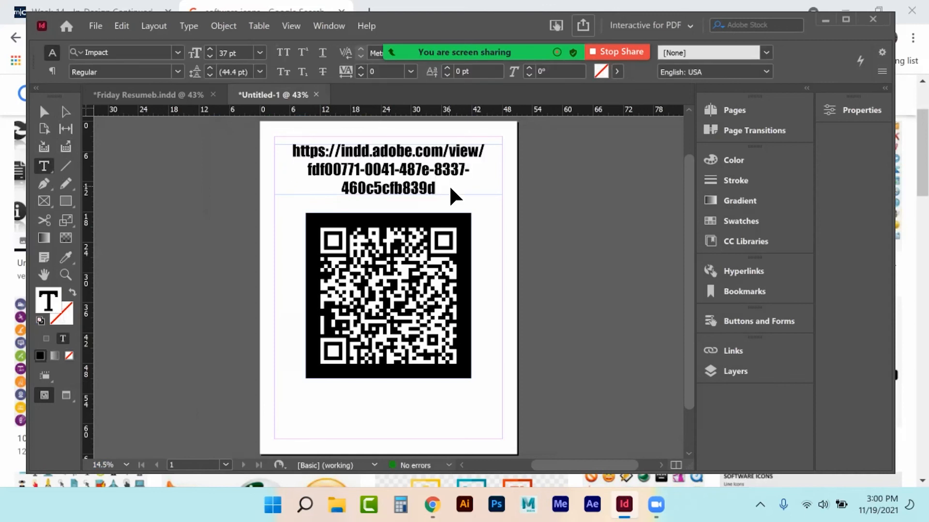
key(ctrl+a)
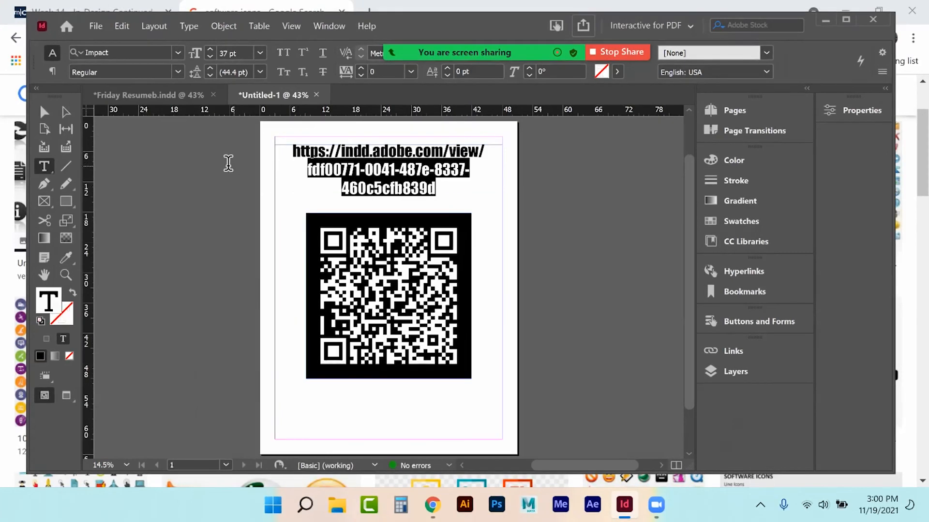
right_click(361, 151)
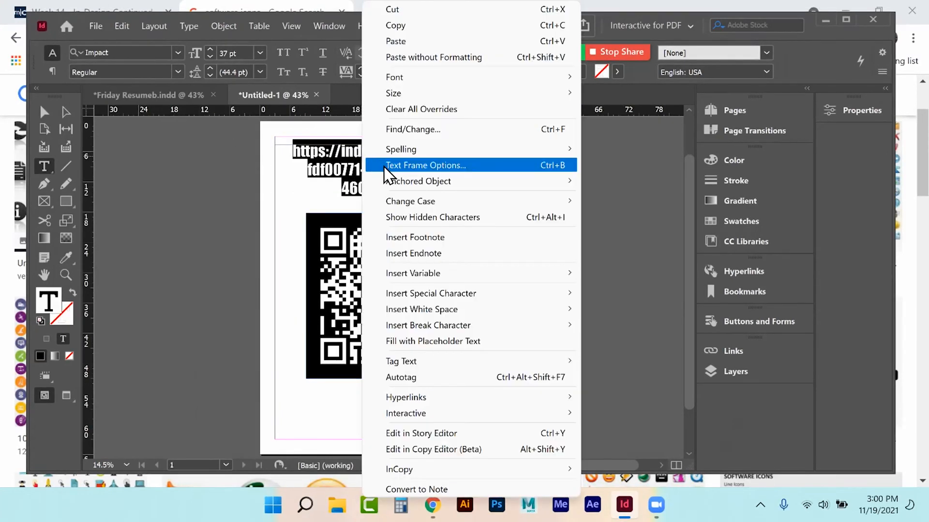
mouse_move(407, 397)
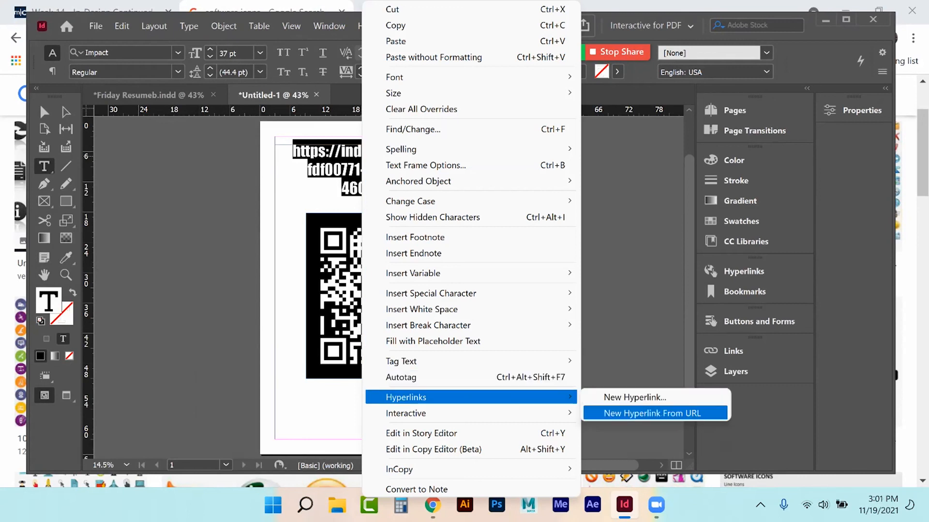
key(Return)
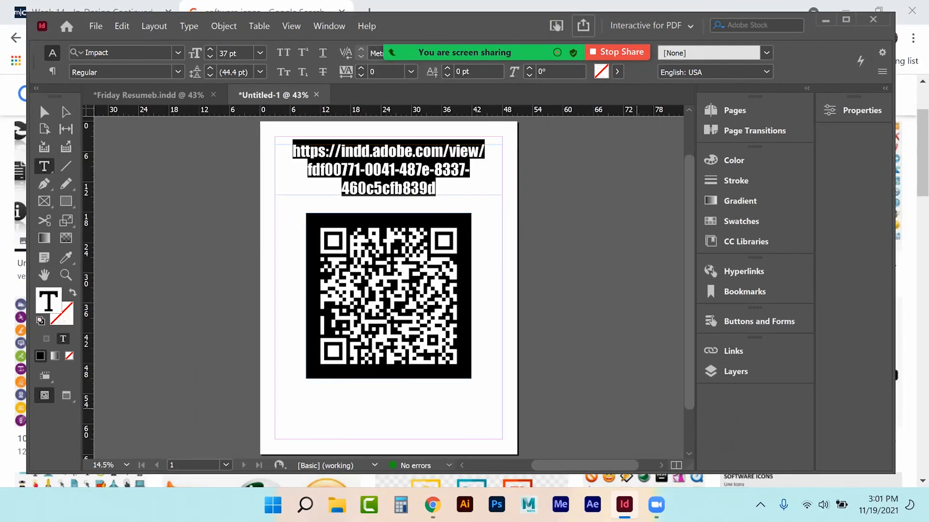
click(43, 114)
click(350, 258)
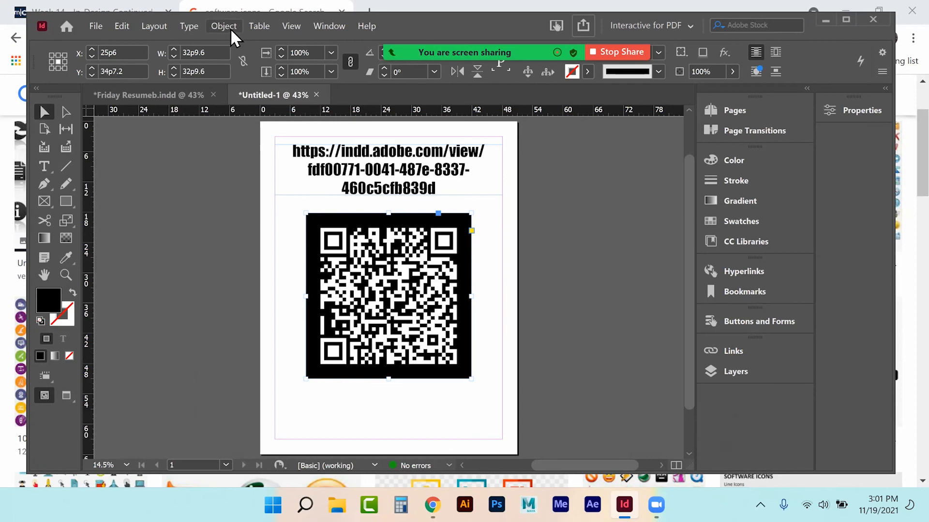
click(229, 28)
click(284, 198)
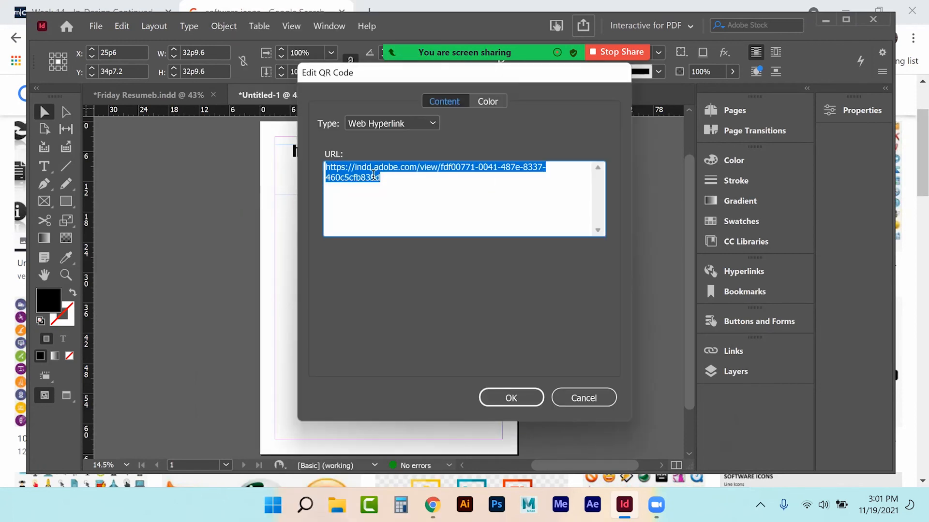
click(390, 184)
drag(393, 185, 306, 172)
click(389, 184)
click(511, 397)
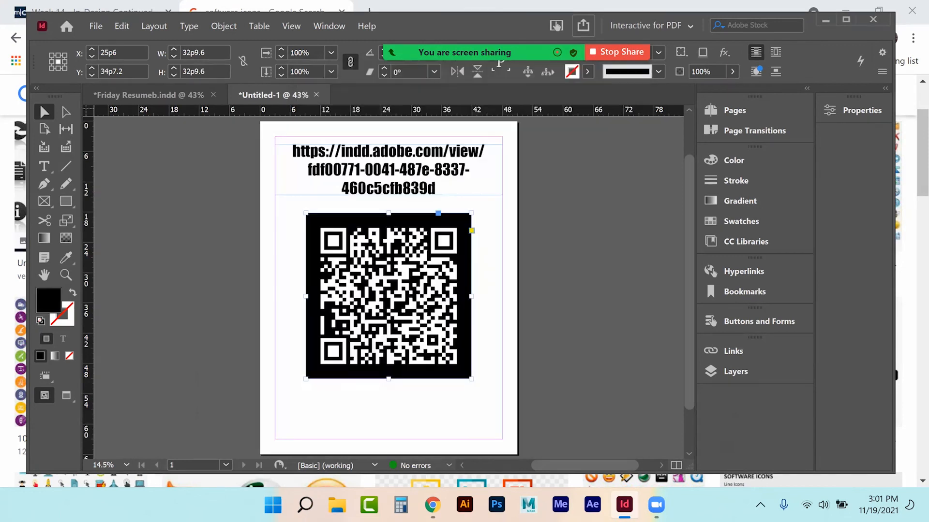
- Export the document as an Adobe PDF (Interactive) named Friday Resume, overwriting the existing file and keeping all pages and View After Exporting
click(596, 177)
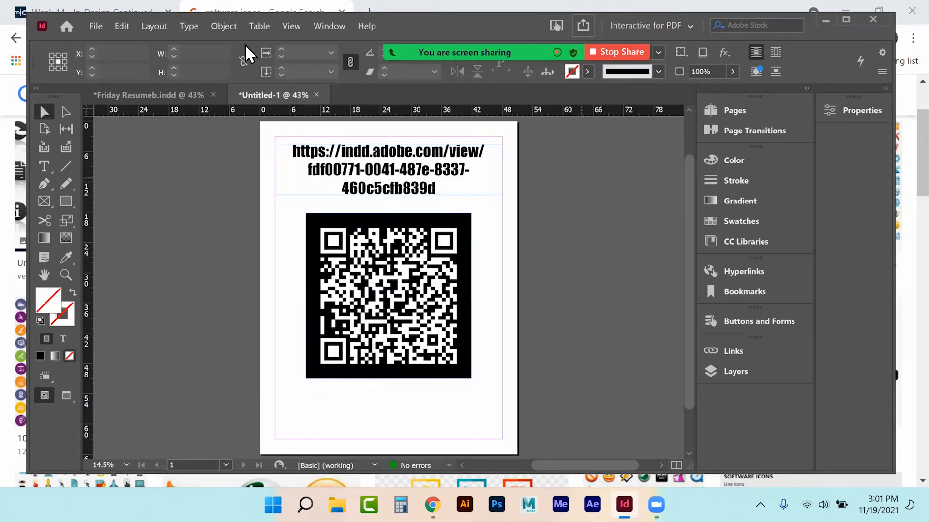
click(92, 30)
click(150, 290)
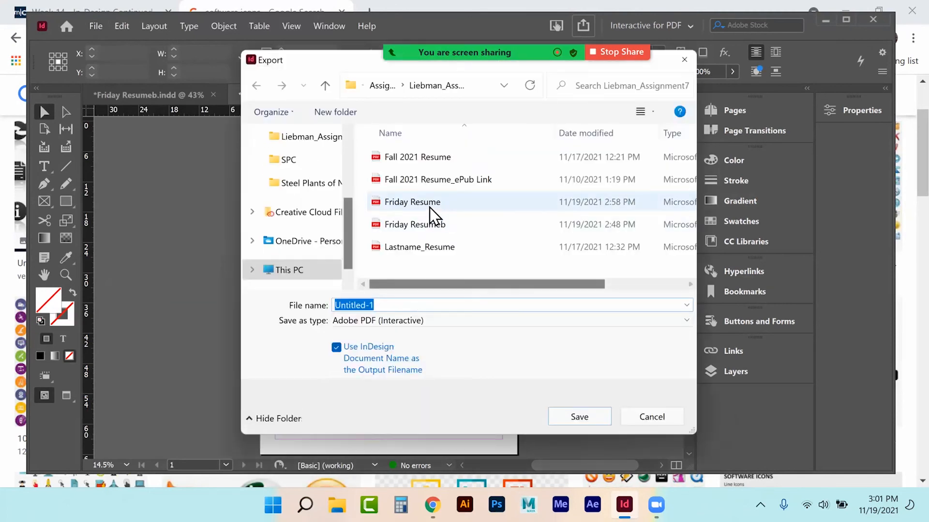
click(430, 208)
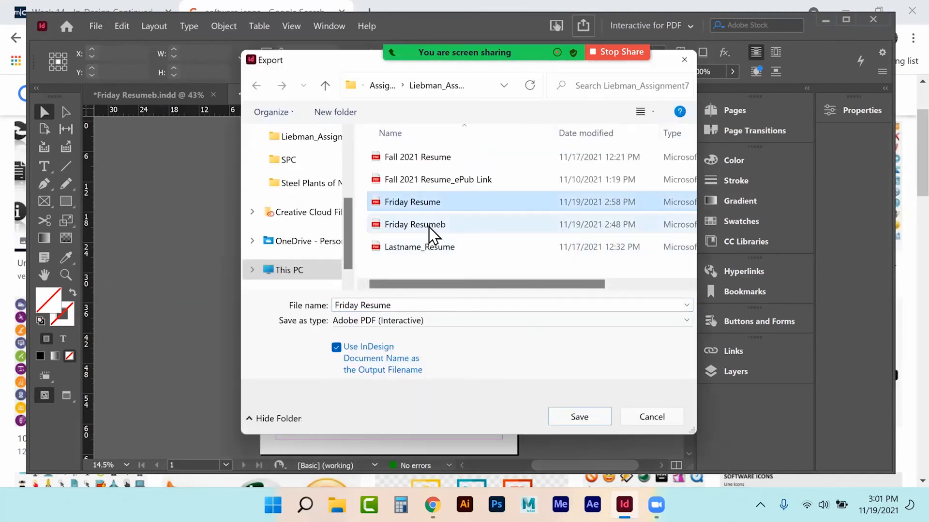
click(580, 417)
click(499, 255)
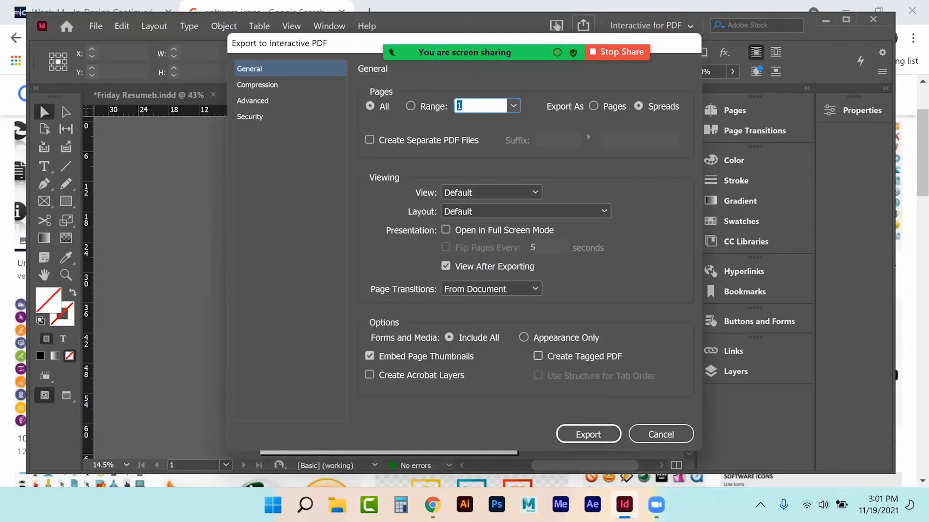
click(588, 435)
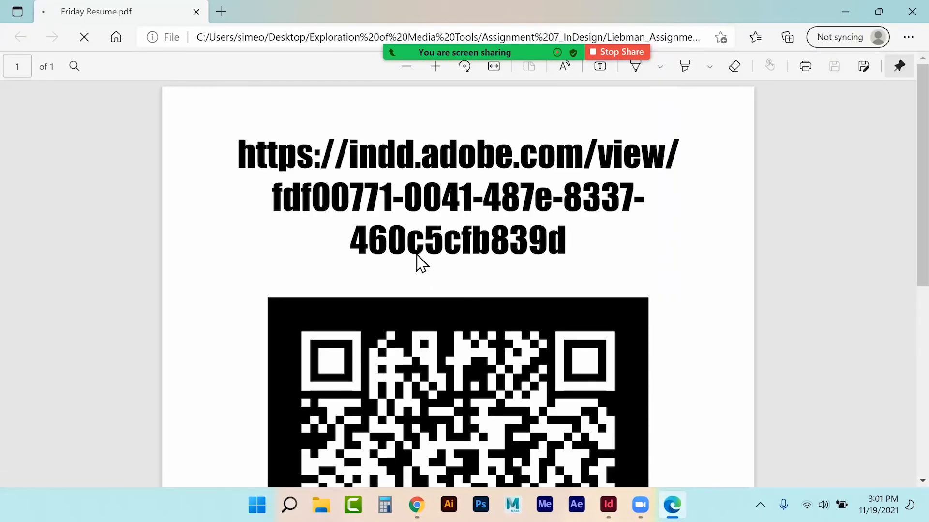
- Test the URL text link and the QR code link in the exported PDF, returning to the PDF between them
click(417, 255)
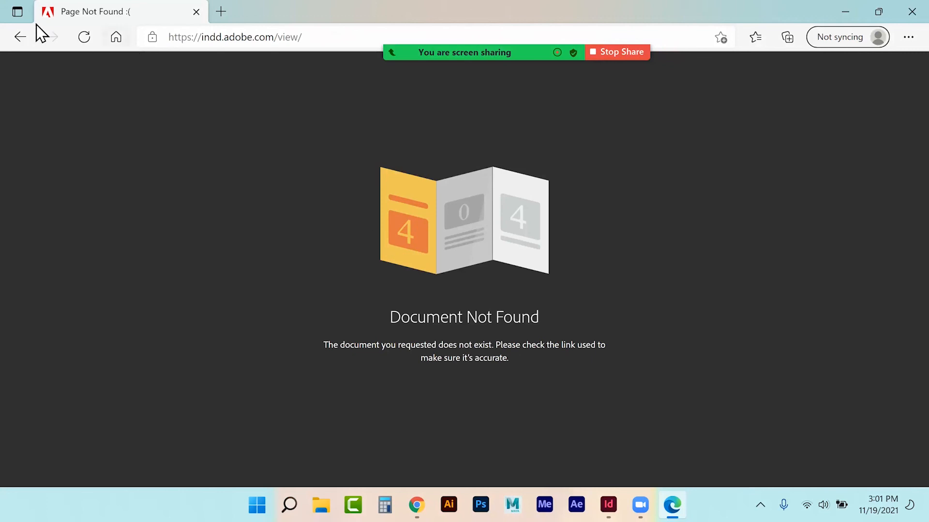
click(19, 39)
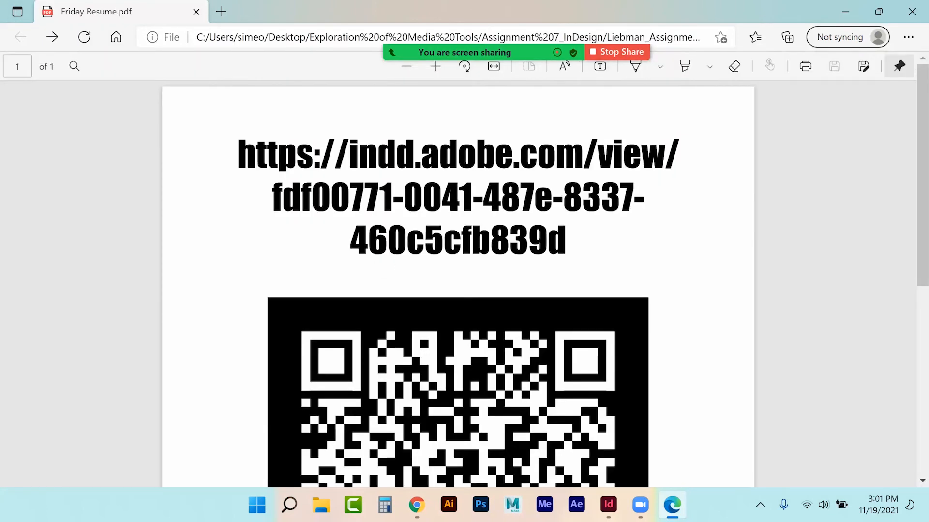
scroll(441, 325, down, 1)
click(448, 183)
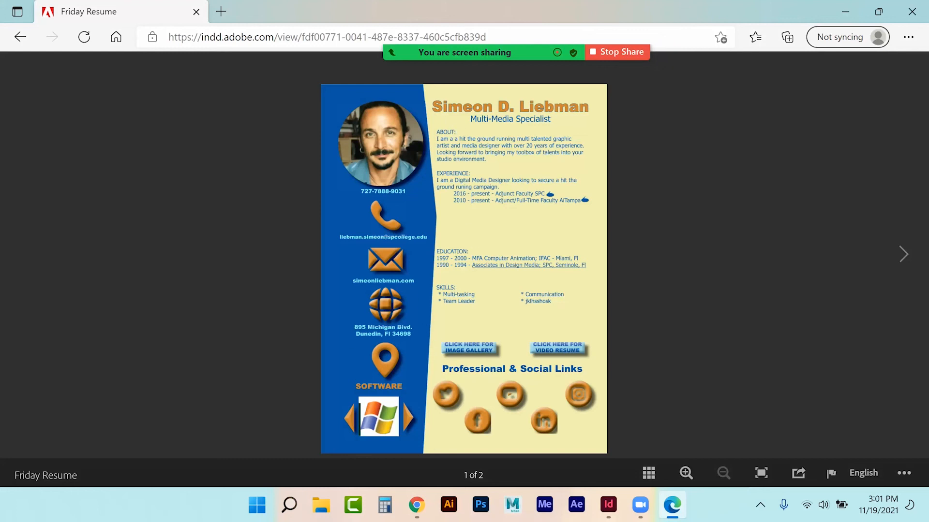
- Open the image gallery from the published resume and browse forward through its pictures
click(470, 344)
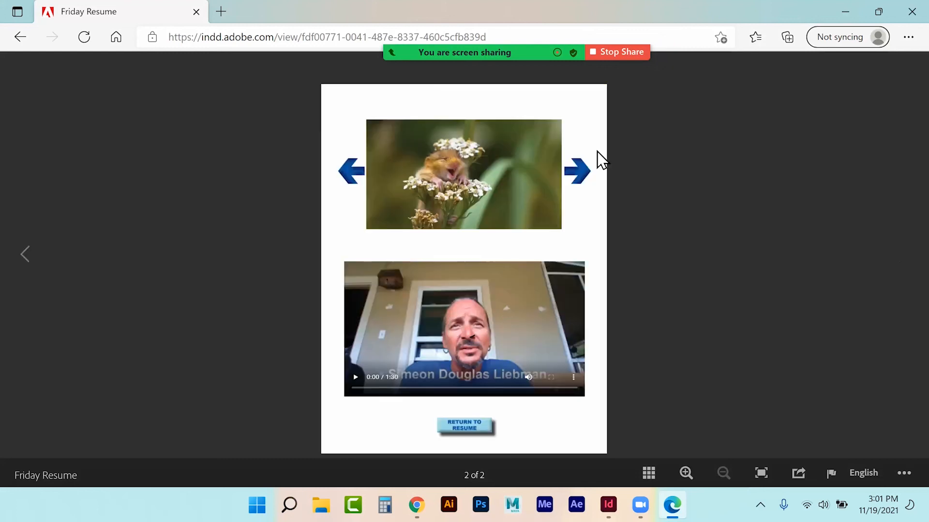
click(585, 177)
click(584, 177)
click(584, 177)
click(585, 178)
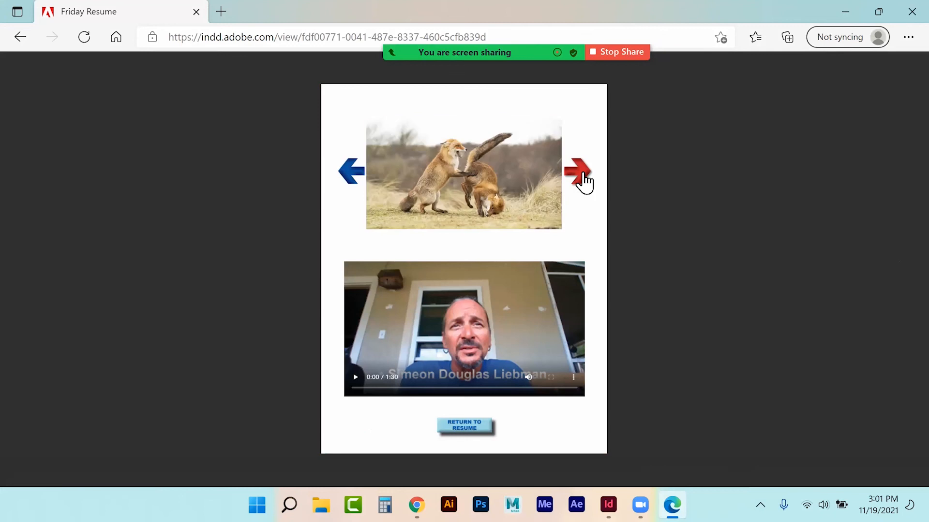
- Return to the resume page, then open and close the pop-up beside Adjunct Faculty SPC
click(464, 425)
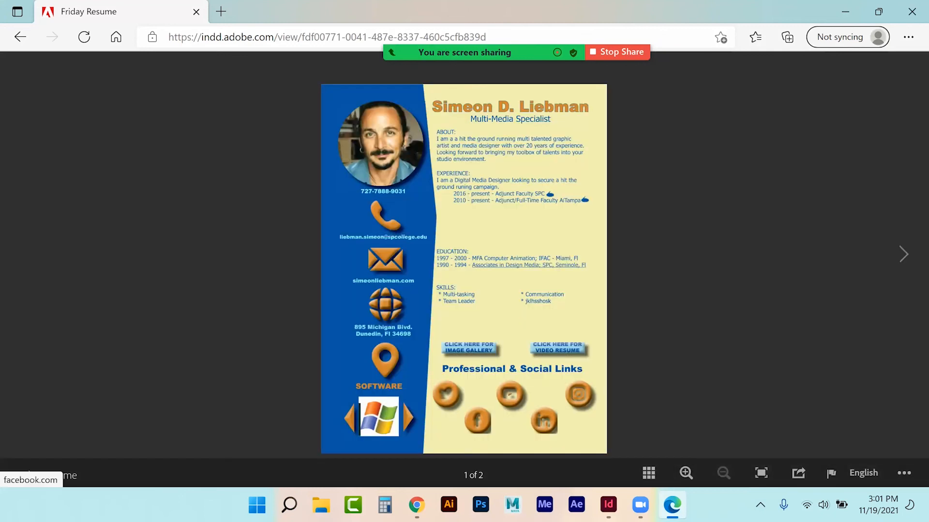
click(551, 196)
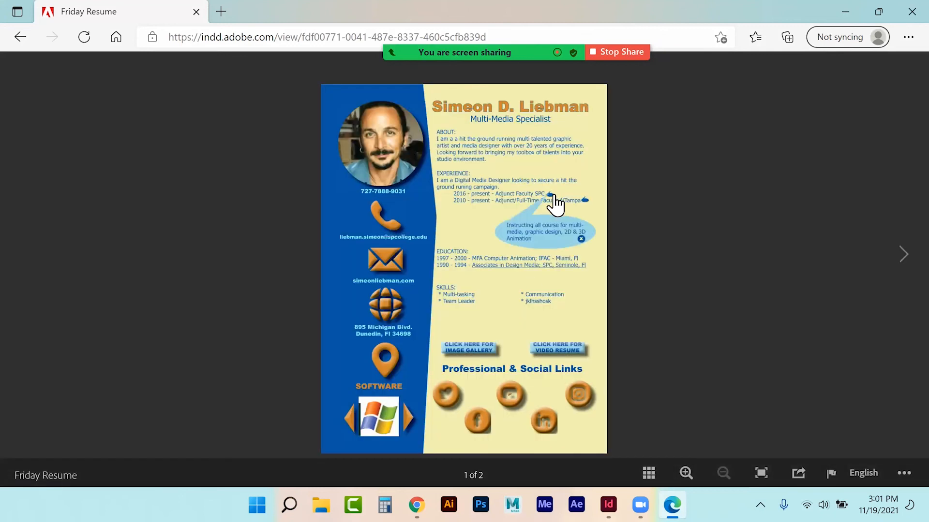
click(581, 239)
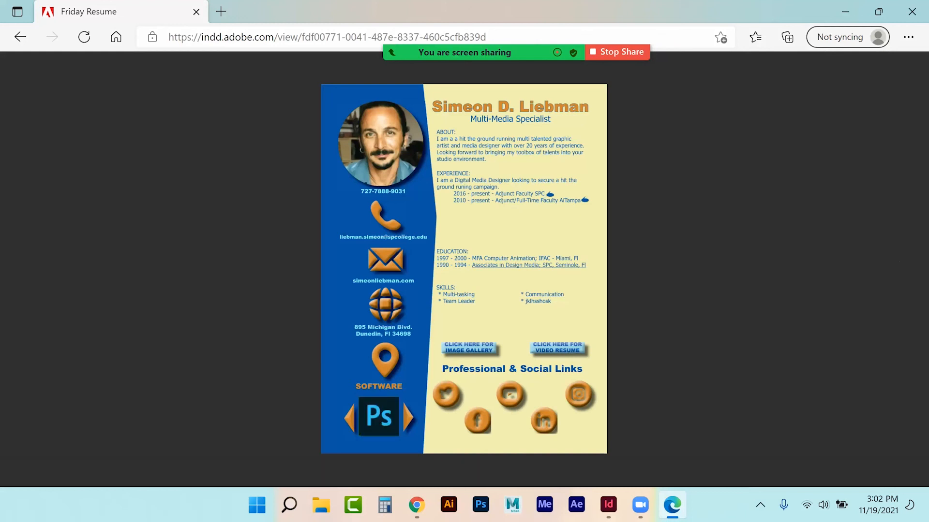
- Play the video resume, test its mute and volume controls, and return to the resume page
click(556, 328)
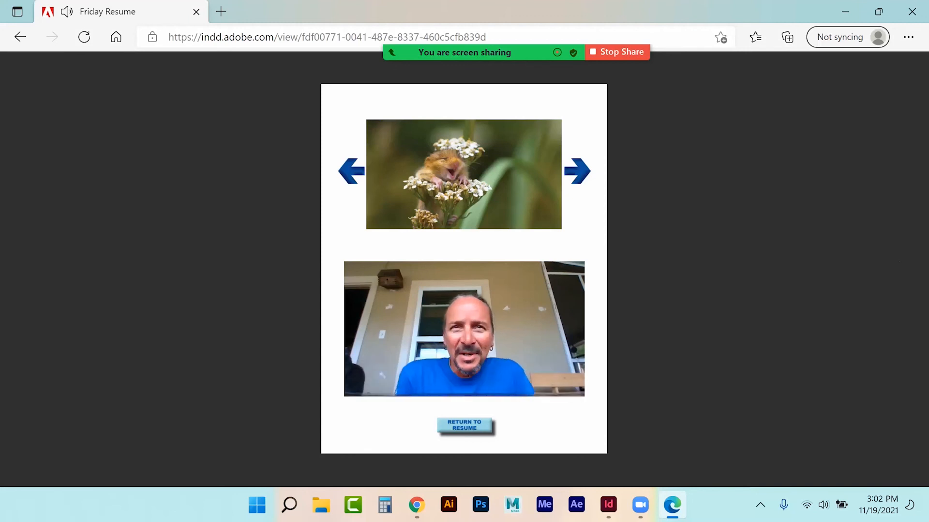
click(529, 378)
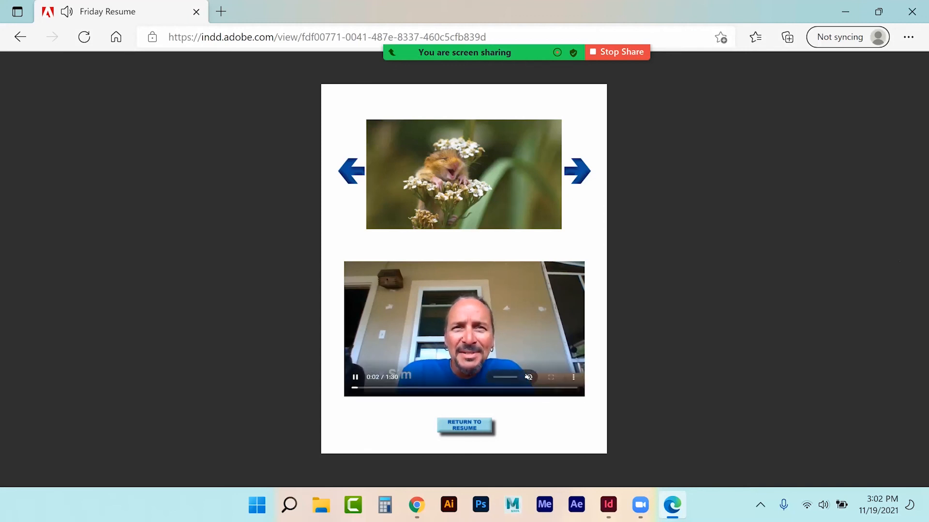
drag(496, 377, 507, 377)
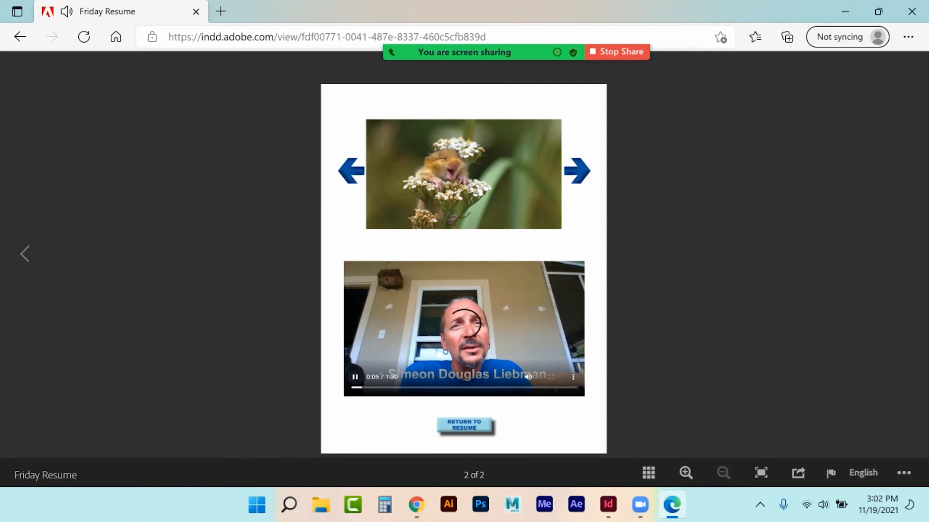
click(464, 426)
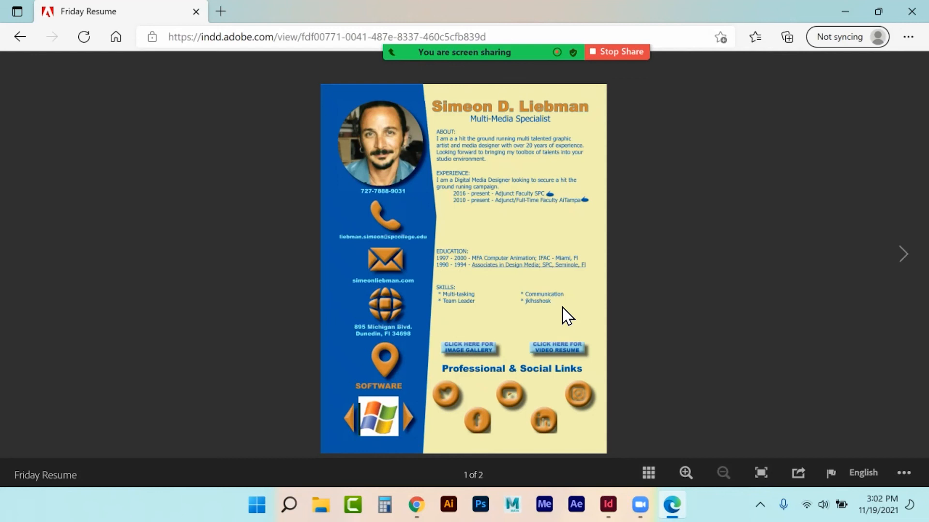
- Test moving back and forth between the two pages of the published resume, then close the browser
click(903, 254)
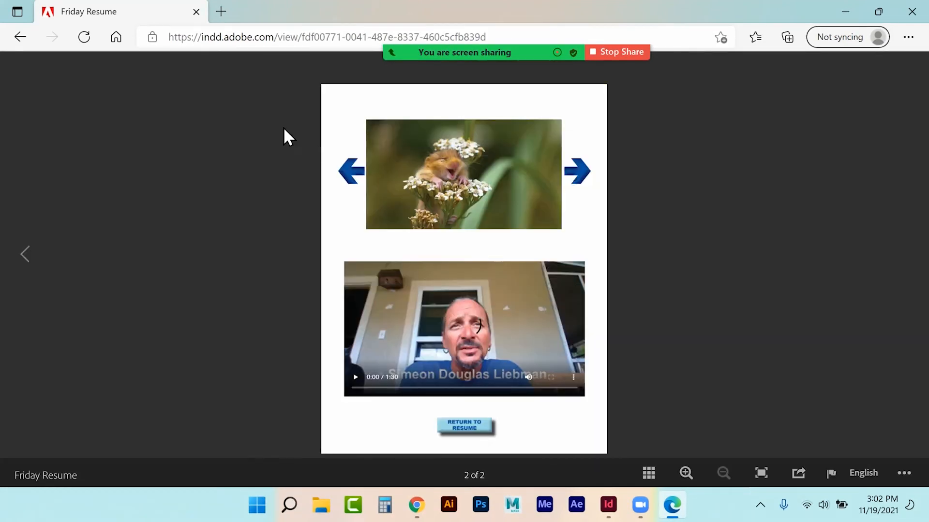
key(Left)
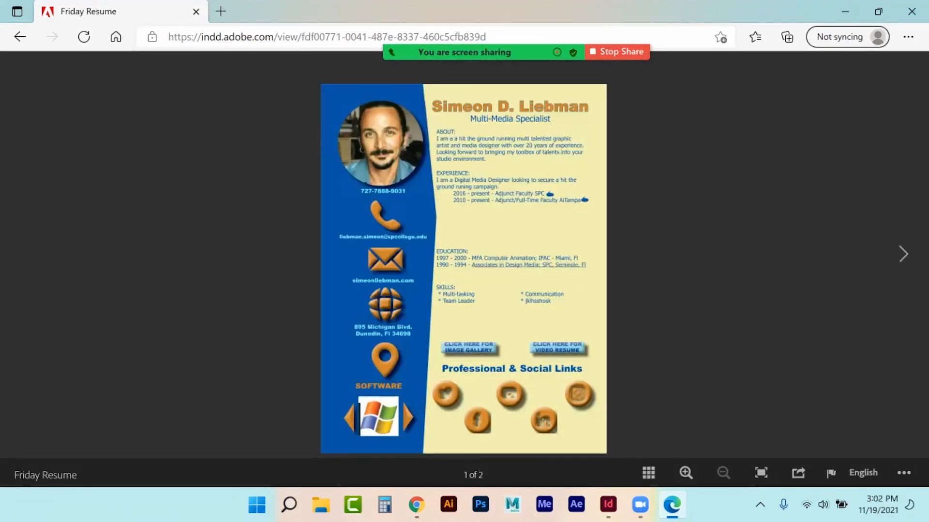
key(Right)
click(19, 257)
click(911, 11)
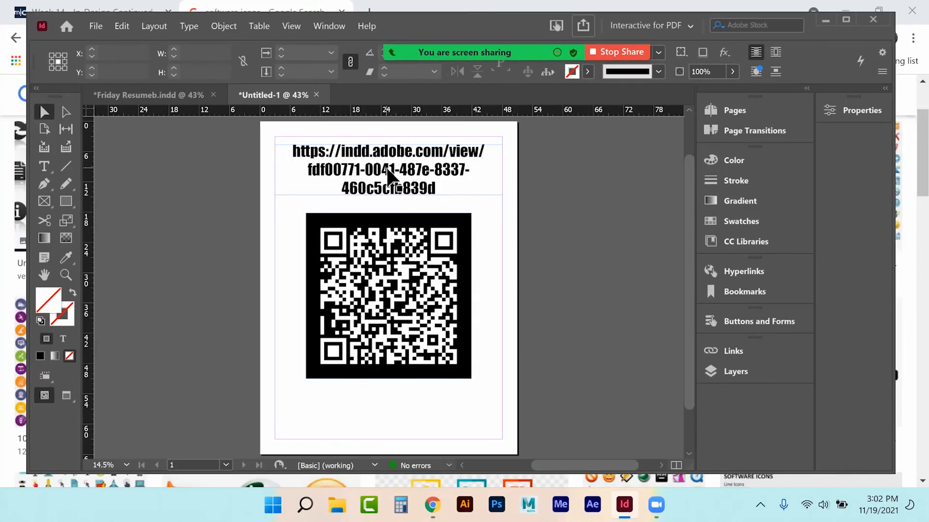
- Select the URL text frame in Untitled-1 and start closing InDesign
click(388, 171)
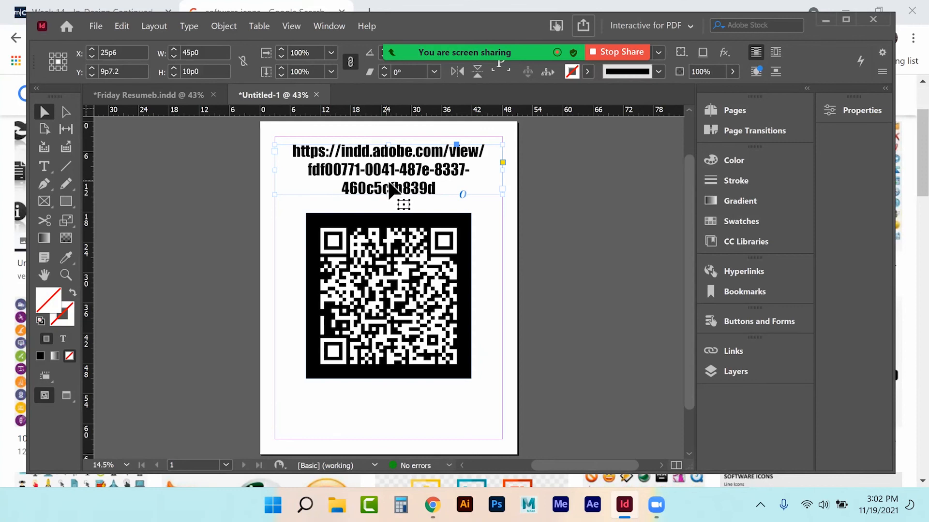
click(873, 19)
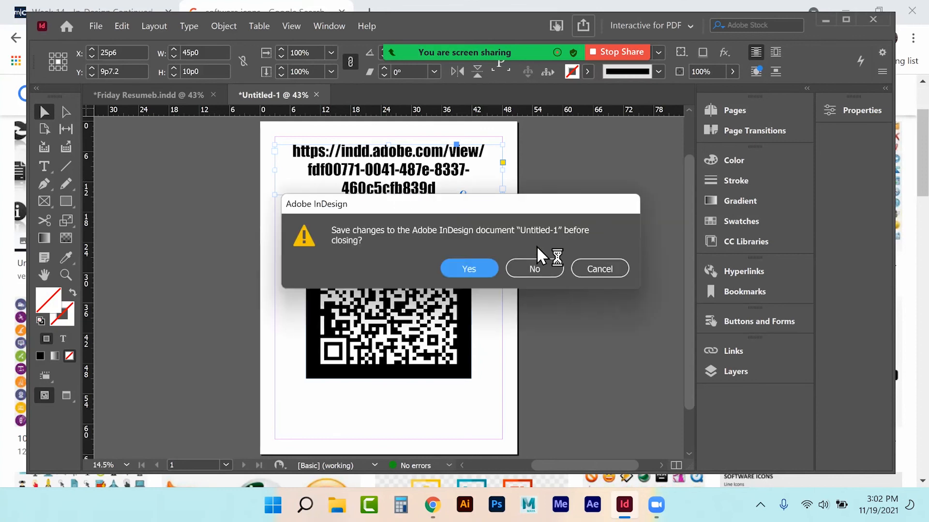